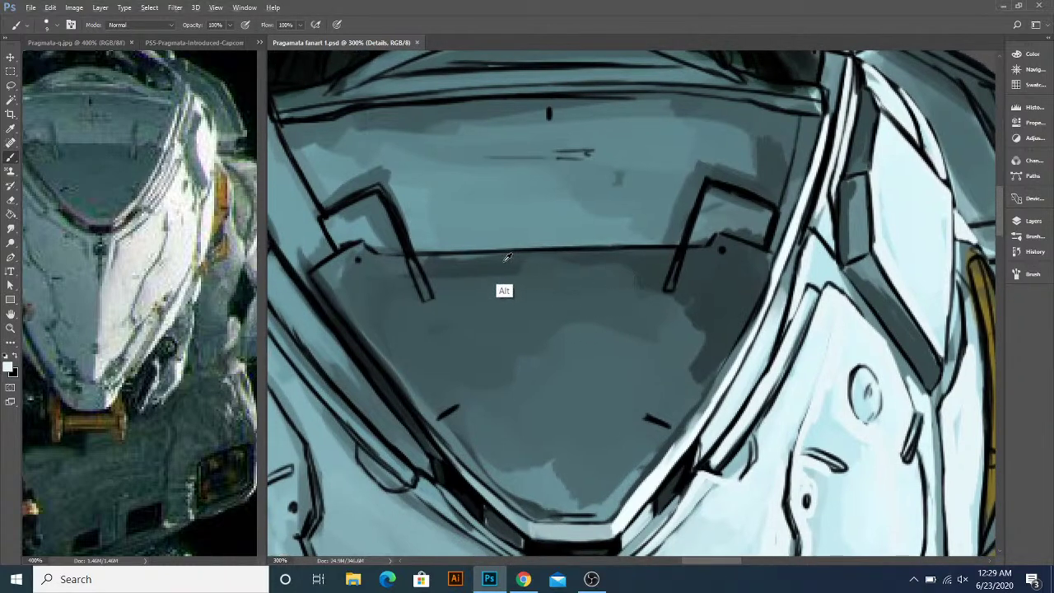
- Deepen the shading beneath the horizontal seam of the chest panel and clean up the lines of its right-hand bracket
{"action": "key", "text": "p"}
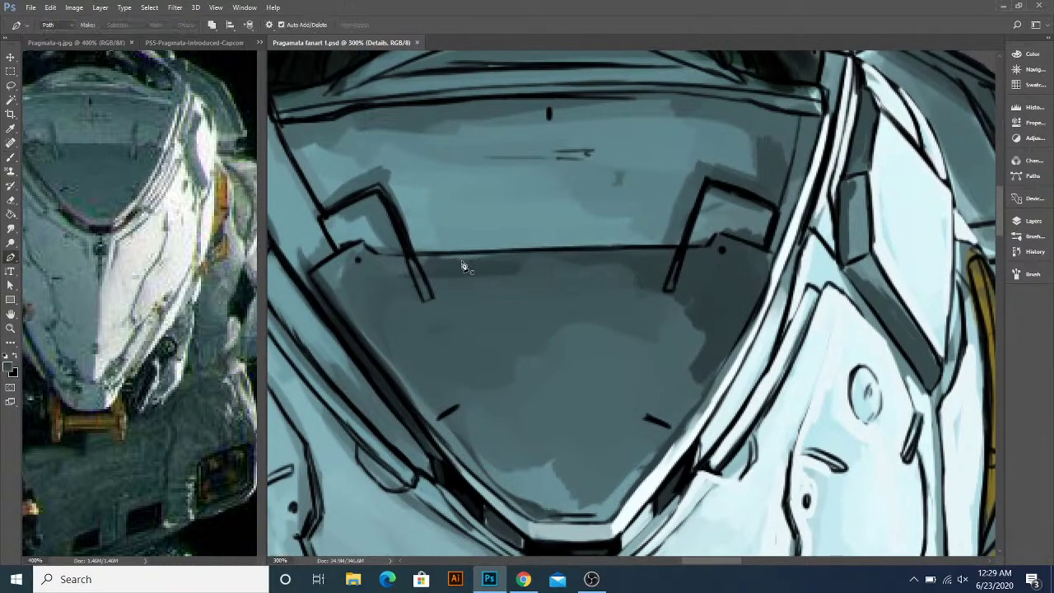
{"action": "key", "text": "b"}
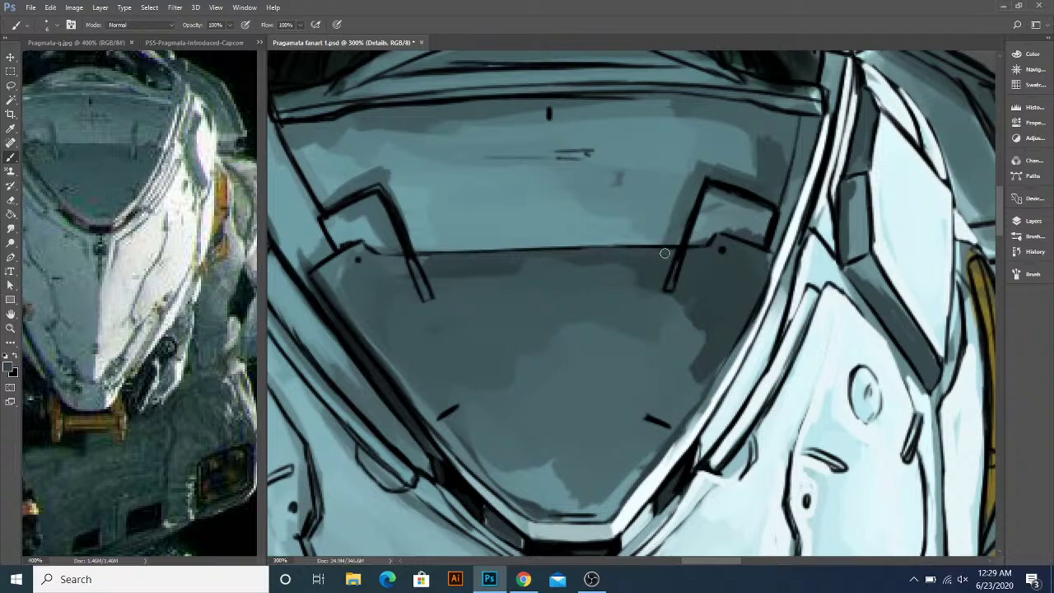
{"action": "left_click_drag", "start_coordinate": [648, 278], "coordinate": [572, 263]}
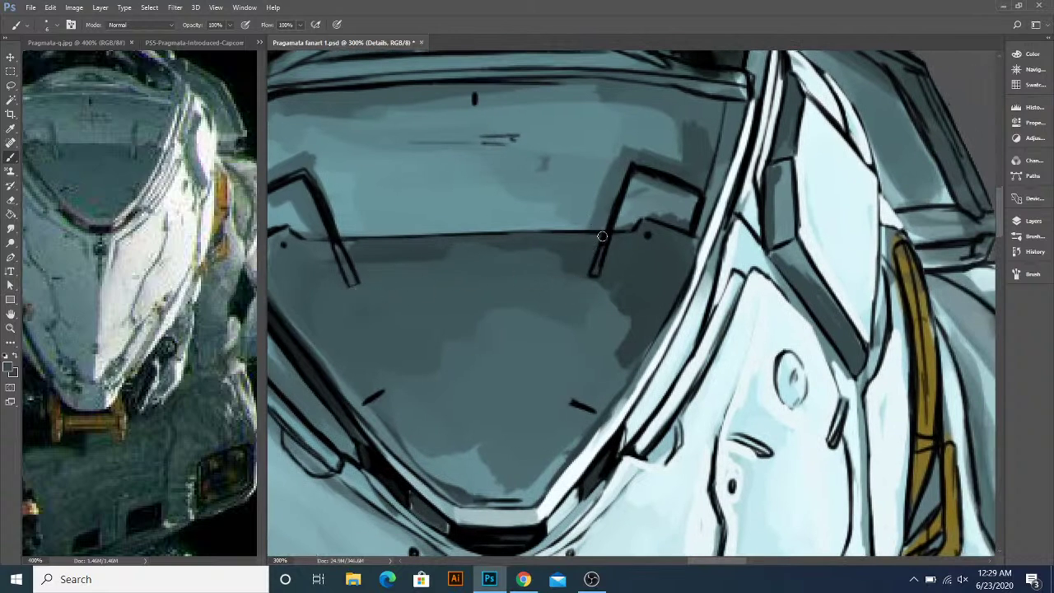
{"action": "left_click_drag", "start_coordinate": [593, 270], "coordinate": [624, 188]}
{"action": "left_click_drag", "start_coordinate": [601, 282], "coordinate": [556, 277]}
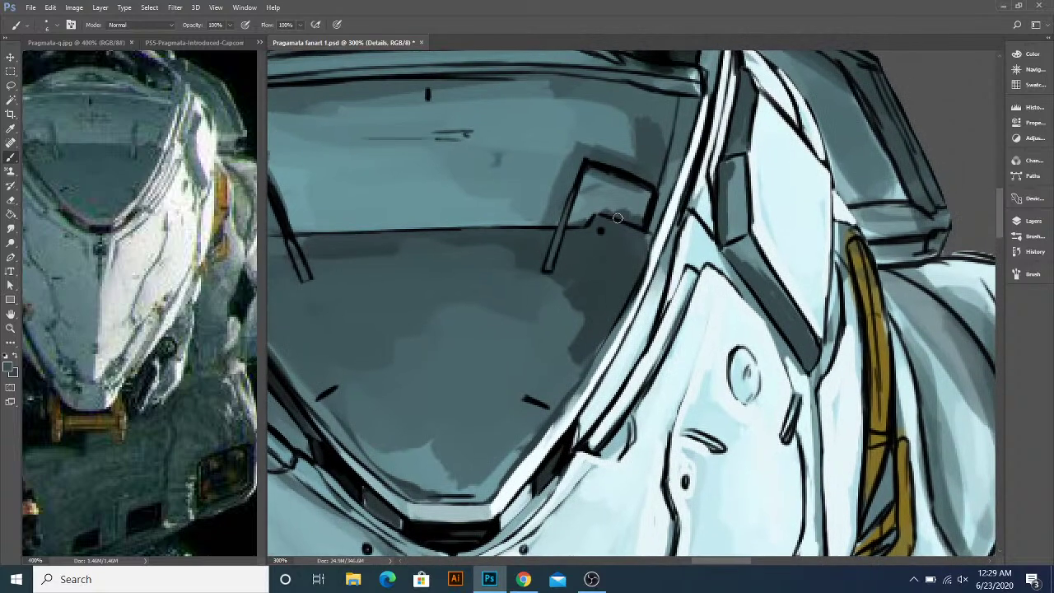
- Refine the lines and tones around the right bracket and along the chest panel's right edge up to its upper corner
{"action": "mouse_move", "coordinate": [616, 213]}
{"action": "left_mouse_down"}
{"action": "mouse_move", "coordinate": [620, 251]}
{"action": "mouse_move", "coordinate": [594, 245]}
{"action": "mouse_move", "coordinate": [626, 250]}
{"action": "left_mouse_up"}
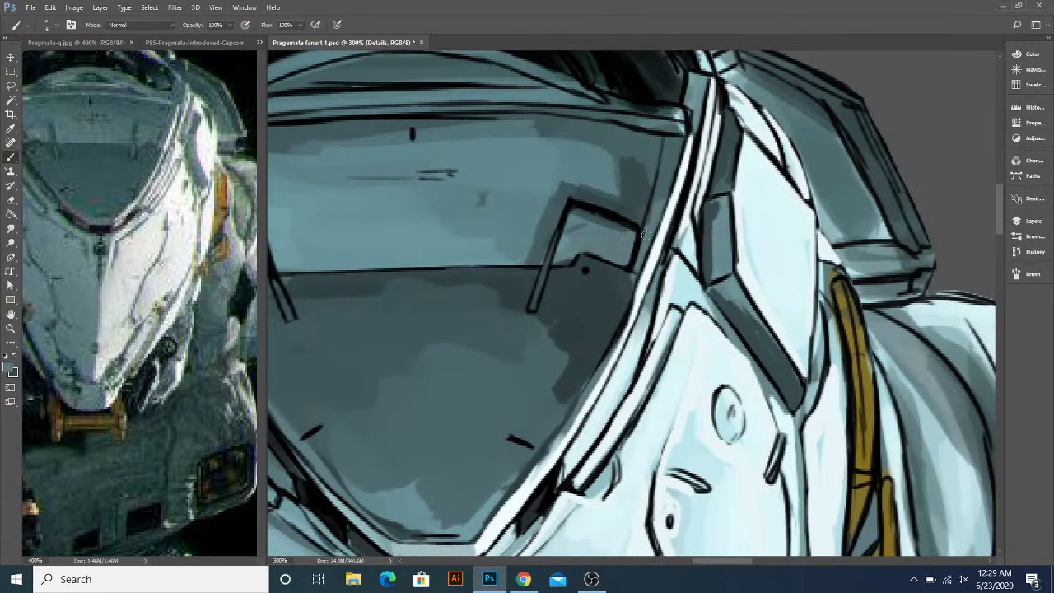
{"action": "left_click_drag", "start_coordinate": [650, 220], "coordinate": [630, 266]}
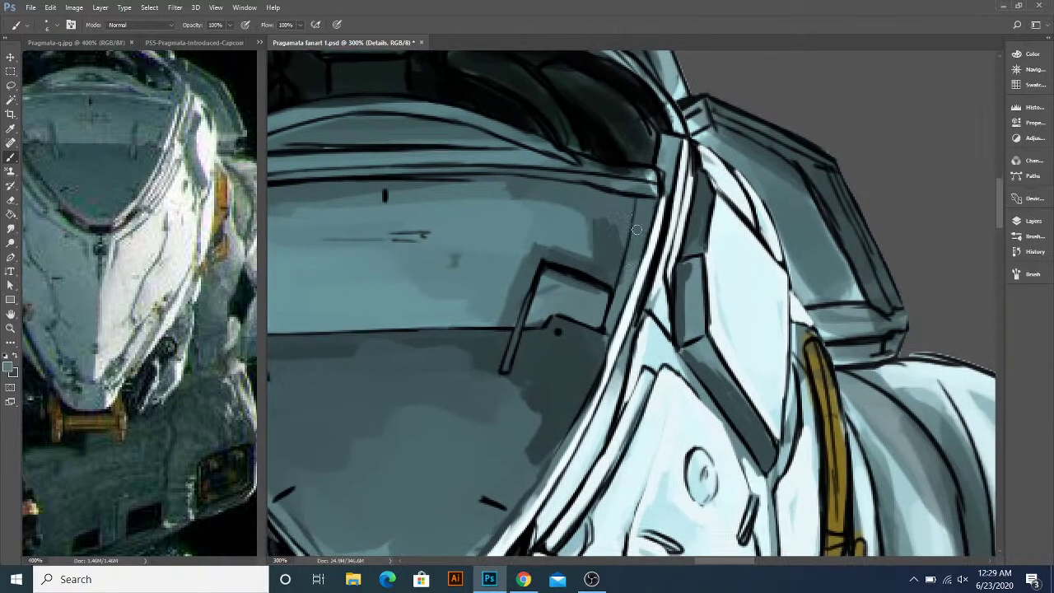
{"action": "left_click_drag", "start_coordinate": [640, 212], "coordinate": [632, 240]}
{"action": "key", "text": "x"}
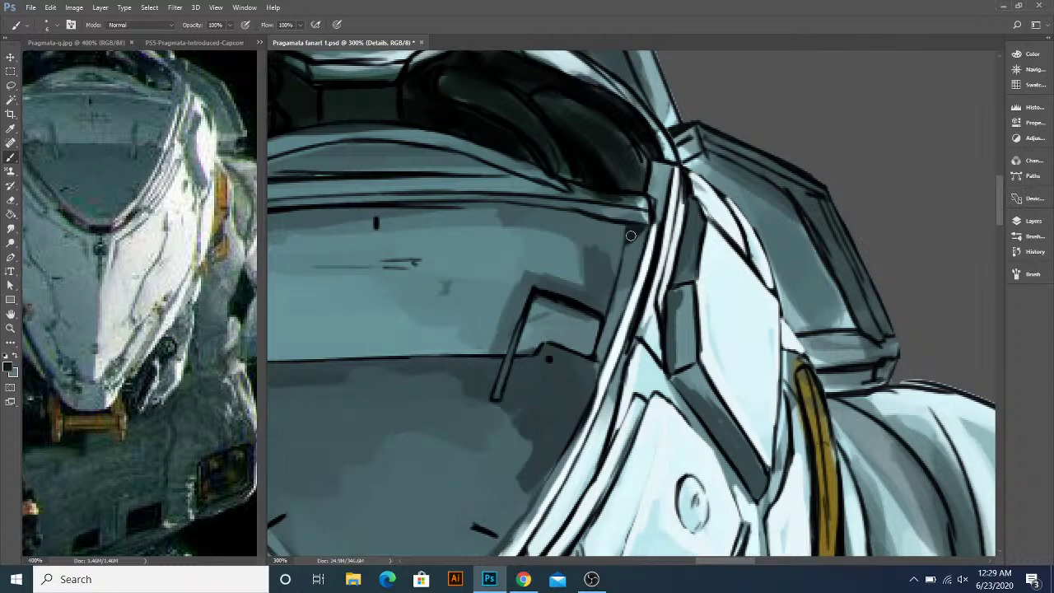
{"action": "left_click_drag", "start_coordinate": [615, 251], "coordinate": [745, 249]}
{"action": "left_click_drag", "start_coordinate": [661, 238], "coordinate": [708, 232]}
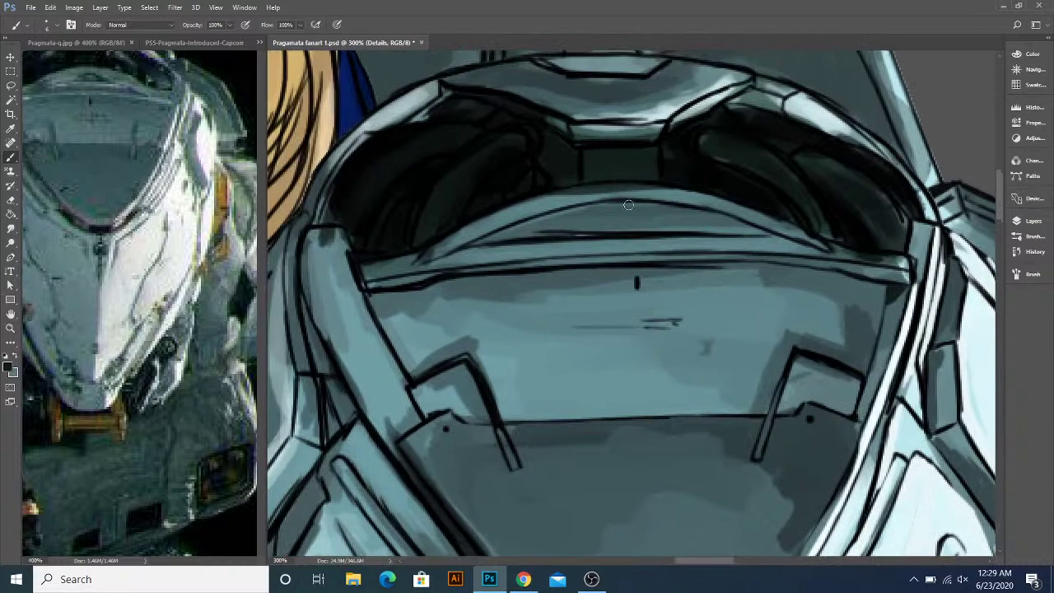
- Paint dark inner contours inside the curved arch above the chest panel to define its central recess
{"action": "mouse_move", "coordinate": [642, 202]}
{"action": "left_mouse_down"}
{"action": "mouse_move", "coordinate": [728, 234]}
{"action": "mouse_move", "coordinate": [665, 229]}
{"action": "left_mouse_up"}
{"action": "mouse_move", "coordinate": [583, 233]}
{"action": "left_mouse_down"}
{"action": "mouse_move", "coordinate": [623, 242]}
{"action": "mouse_move", "coordinate": [586, 251]}
{"action": "mouse_move", "coordinate": [650, 227]}
{"action": "mouse_move", "coordinate": [735, 234]}
{"action": "left_mouse_up"}
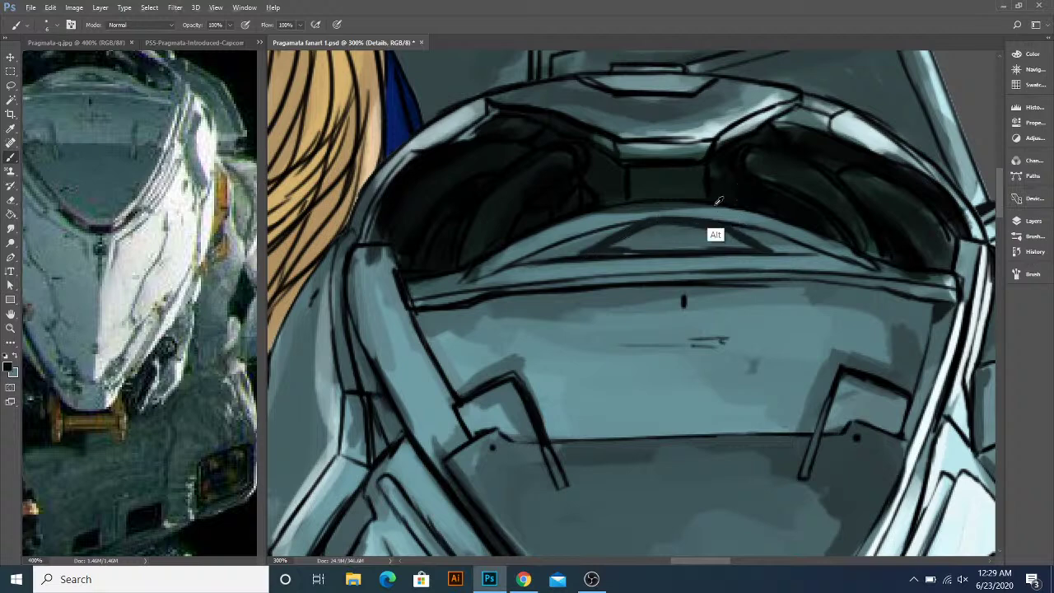
{"action": "mouse_move", "coordinate": [649, 226]}
{"action": "left_mouse_down"}
{"action": "mouse_move", "coordinate": [702, 224]}
{"action": "mouse_move", "coordinate": [743, 238]}
{"action": "mouse_move", "coordinate": [722, 228]}
{"action": "mouse_move", "coordinate": [767, 252]}
{"action": "mouse_move", "coordinate": [647, 242]}
{"action": "mouse_move", "coordinate": [670, 216]}
{"action": "mouse_move", "coordinate": [659, 261]}
{"action": "left_mouse_up"}
- Bring the reference photo's collar area into view and paint a darker patch on the small lip below the collar's front plate
{"action": "left_click_drag", "start_coordinate": [172, 314], "coordinate": [194, 375]}
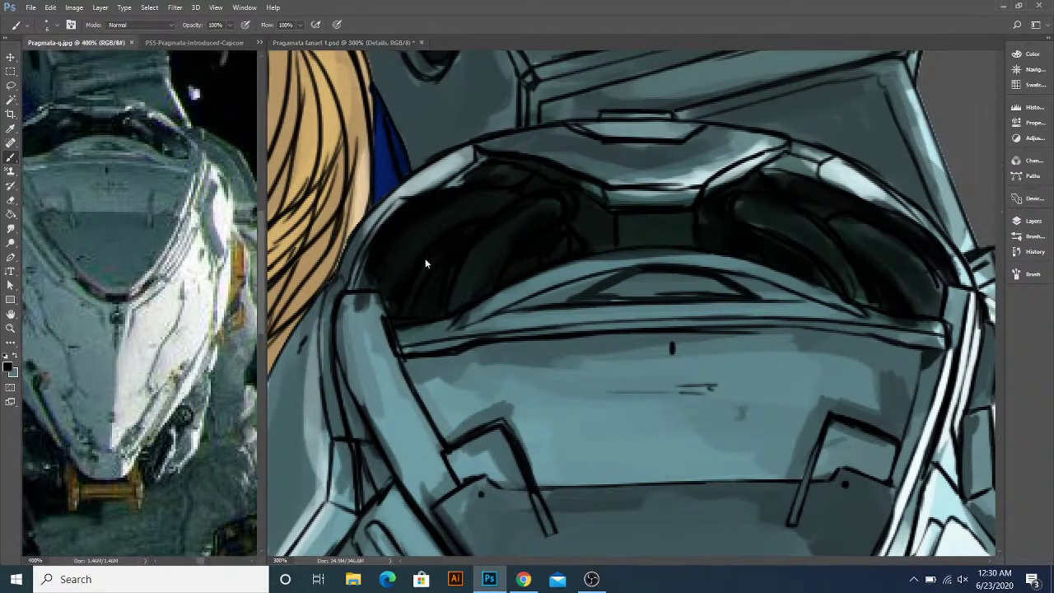
{"action": "mouse_move", "coordinate": [619, 223]}
{"action": "left_mouse_down"}
{"action": "mouse_move", "coordinate": [624, 245]}
{"action": "mouse_move", "coordinate": [691, 223]}
{"action": "mouse_move", "coordinate": [640, 224]}
{"action": "left_mouse_up"}
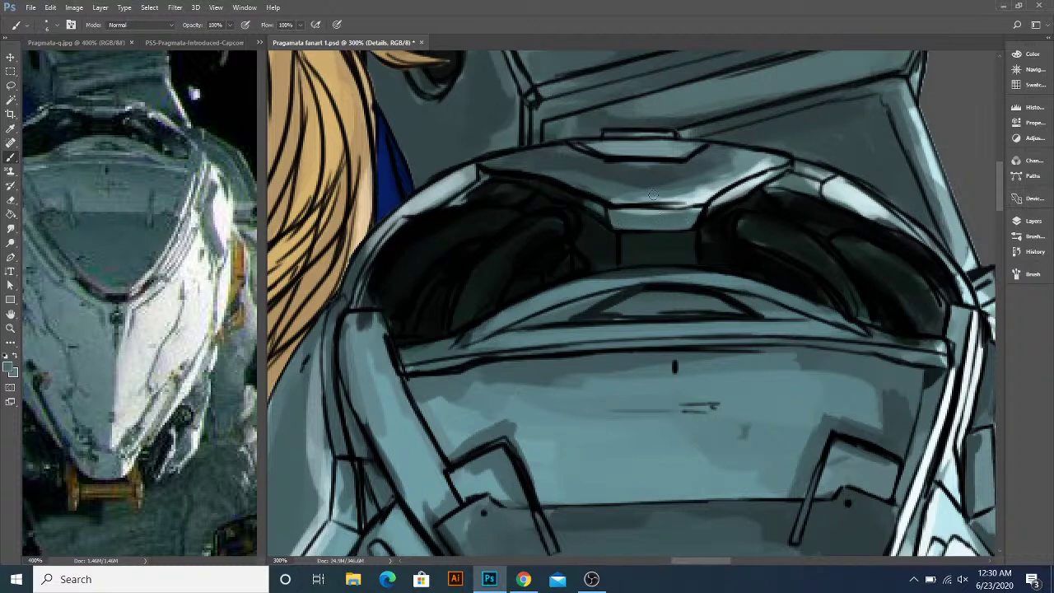
{"action": "mouse_move", "coordinate": [627, 219]}
{"action": "left_mouse_down"}
{"action": "mouse_move", "coordinate": [655, 219]}
{"action": "mouse_move", "coordinate": [624, 217]}
{"action": "mouse_move", "coordinate": [650, 222]}
{"action": "mouse_move", "coordinate": [619, 265]}
{"action": "left_mouse_up"}
- Clean up the outline along the arch's upper edge with black and teal sampled from the painting
{"action": "left_click", "coordinate": [618, 259], "text": "alt"}
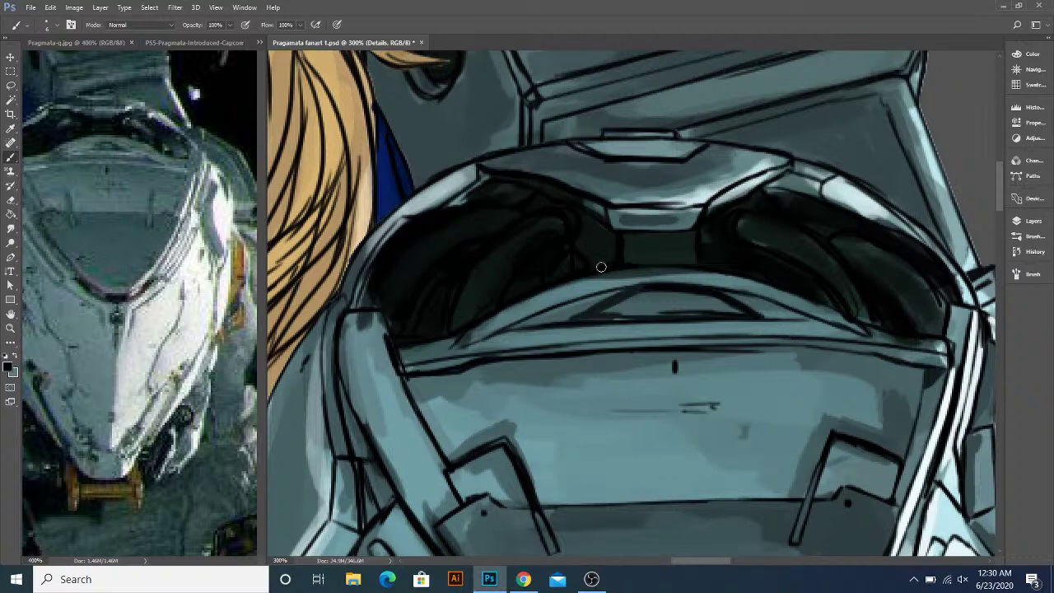
{"action": "key", "text": "x"}
{"action": "left_click", "coordinate": [583, 290], "text": "alt"}
{"action": "mouse_move", "coordinate": [611, 280]}
{"action": "left_mouse_down"}
{"action": "mouse_move", "coordinate": [716, 278]}
{"action": "mouse_move", "coordinate": [577, 281]}
{"action": "mouse_move", "coordinate": [619, 273]}
{"action": "left_mouse_up"}
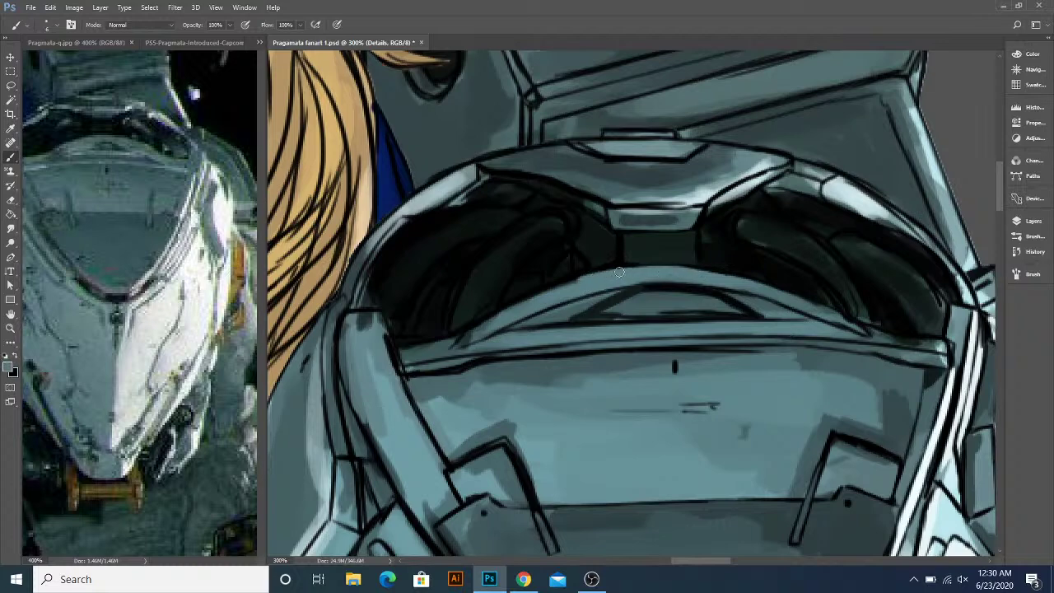
{"action": "left_click_drag", "start_coordinate": [528, 304], "coordinate": [598, 263]}
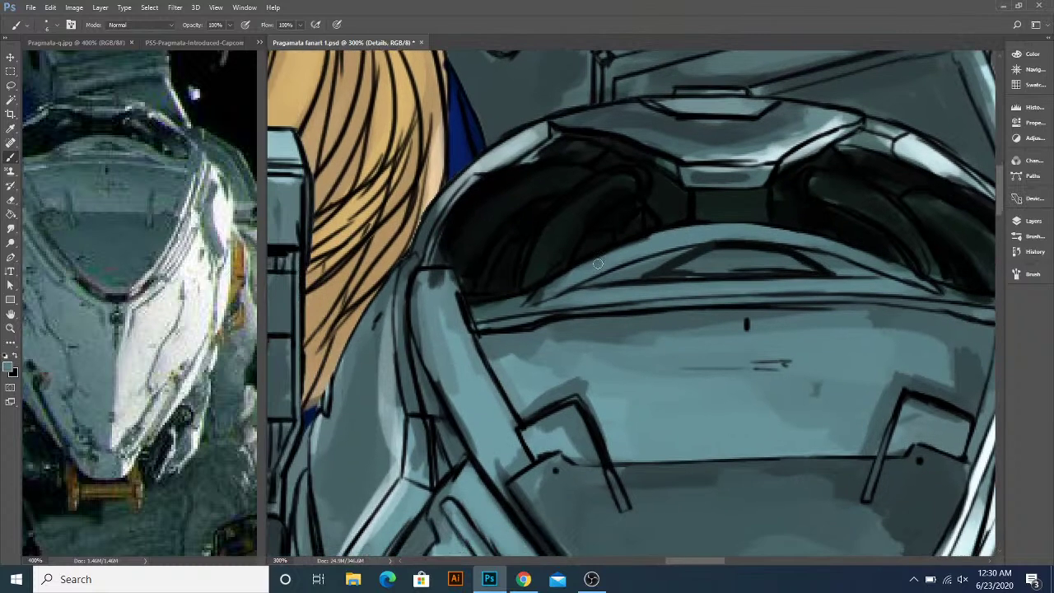
- Paint a dark shadow along the arch's left end and a lighter highlight on the left part of the rim below it
{"action": "left_click", "coordinate": [533, 303], "text": "alt"}
{"action": "left_click_drag", "start_coordinate": [542, 303], "coordinate": [648, 254]}
{"action": "mouse_move", "coordinate": [538, 298]}
{"action": "left_mouse_down"}
{"action": "mouse_move", "coordinate": [577, 287]}
{"action": "mouse_move", "coordinate": [560, 295]}
{"action": "left_mouse_up"}
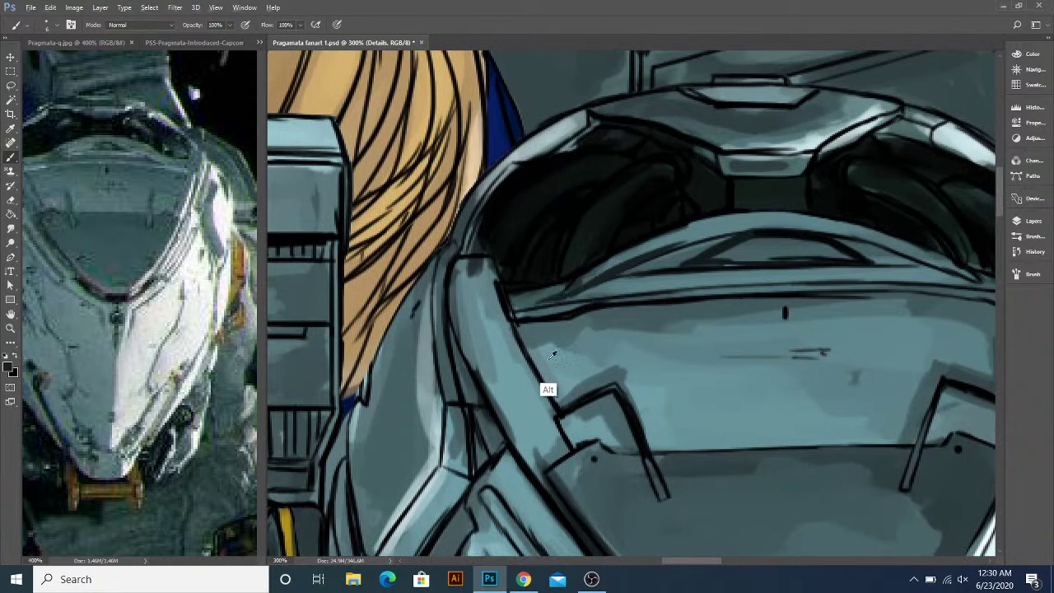
{"action": "left_click", "coordinate": [429, 404], "text": "alt"}
{"action": "mouse_move", "coordinate": [515, 321]}
{"action": "left_mouse_down"}
{"action": "mouse_move", "coordinate": [638, 300]}
{"action": "mouse_move", "coordinate": [557, 316]}
{"action": "mouse_move", "coordinate": [583, 279]}
{"action": "mouse_move", "coordinate": [564, 298]}
{"action": "left_mouse_up"}
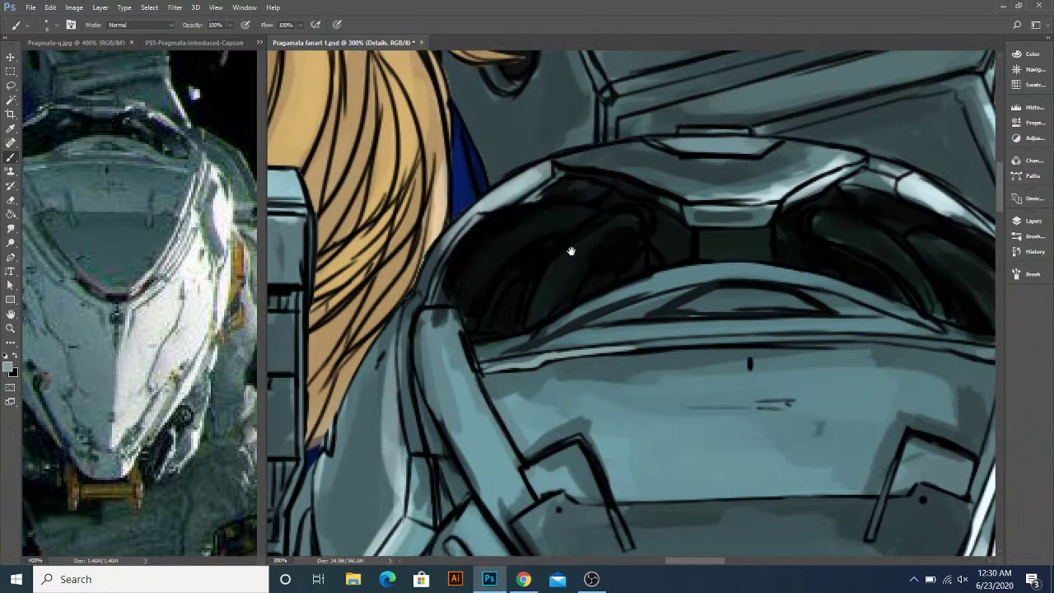
- Rework the dark line along the upper edge of the left collar opening with colours sampled nearby
{"action": "scroll", "coordinate": [570, 202], "scroll_direction": "up", "scroll_amount": 1}
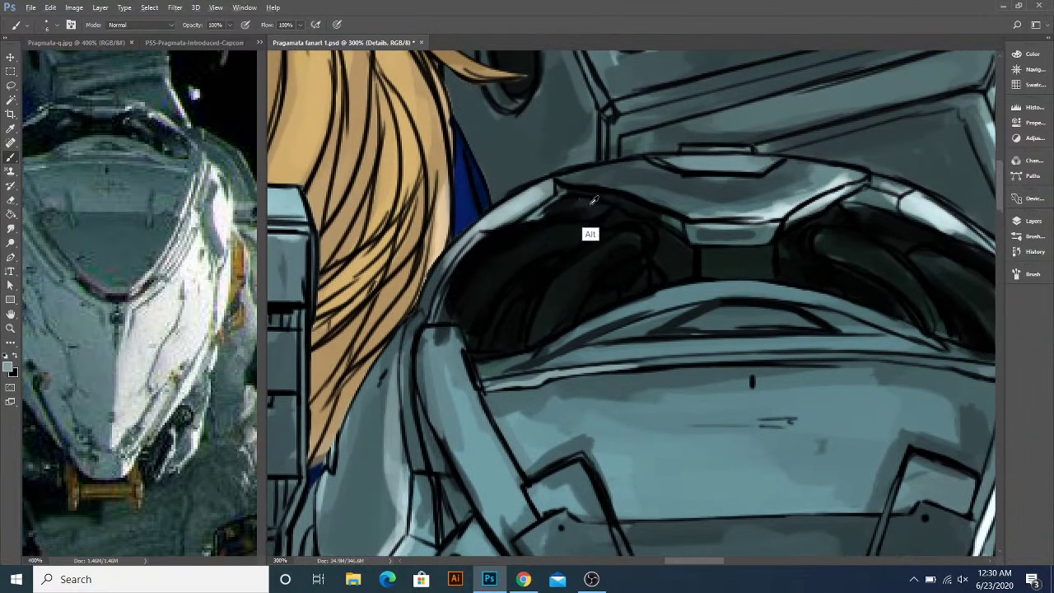
{"action": "left_click", "coordinate": [587, 200], "text": "alt"}
{"action": "mouse_move", "coordinate": [583, 204]}
{"action": "left_mouse_down"}
{"action": "mouse_move", "coordinate": [548, 211]}
{"action": "mouse_move", "coordinate": [568, 200]}
{"action": "mouse_move", "coordinate": [536, 218]}
{"action": "mouse_move", "coordinate": [565, 200]}
{"action": "mouse_move", "coordinate": [600, 205]}
{"action": "mouse_move", "coordinate": [575, 202]}
{"action": "mouse_move", "coordinate": [591, 204]}
{"action": "mouse_move", "coordinate": [526, 222]}
{"action": "mouse_move", "coordinate": [566, 197]}
{"action": "left_mouse_up"}
{"action": "left_click", "coordinate": [513, 236], "text": "alt"}
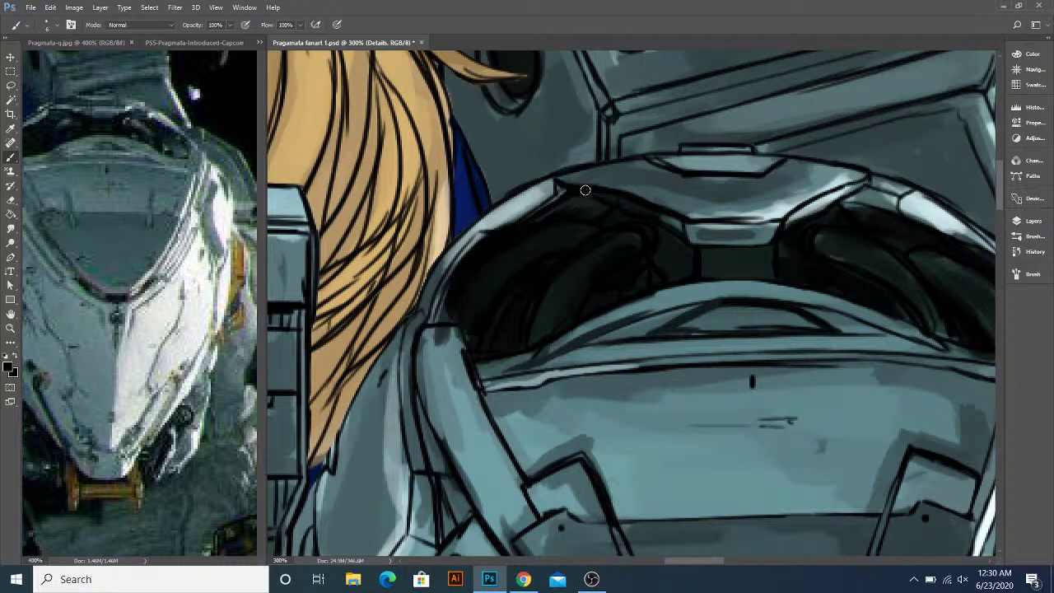
- Add light edge highlights along the underside of the collar's front plate using a sampled light tone
{"action": "scroll", "coordinate": [625, 206], "scroll_direction": "right", "scroll_amount": 2}
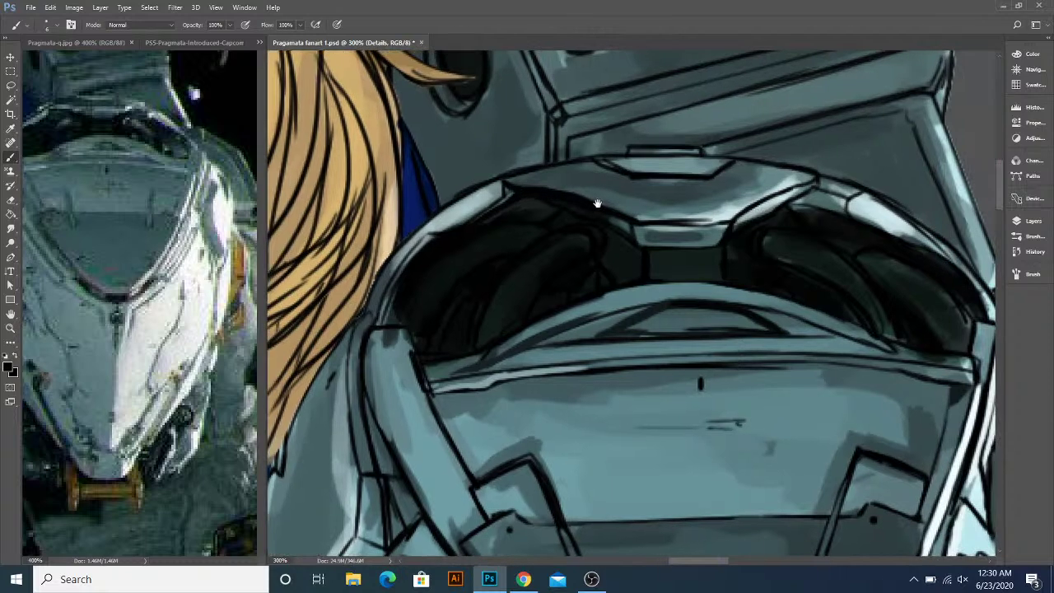
{"action": "left_click", "coordinate": [681, 212], "text": "alt"}
{"action": "mouse_move", "coordinate": [740, 205]}
{"action": "left_mouse_down"}
{"action": "mouse_move", "coordinate": [685, 231]}
{"action": "mouse_move", "coordinate": [749, 204]}
{"action": "left_mouse_up"}
{"action": "left_click_drag", "start_coordinate": [548, 222], "coordinate": [606, 228]}
{"action": "left_click_drag", "start_coordinate": [504, 214], "coordinate": [629, 248]}
- Fill the small notch at the top of the collar's front plate with a sampled dark teal shade
{"action": "left_click", "coordinate": [562, 235], "text": "alt"}
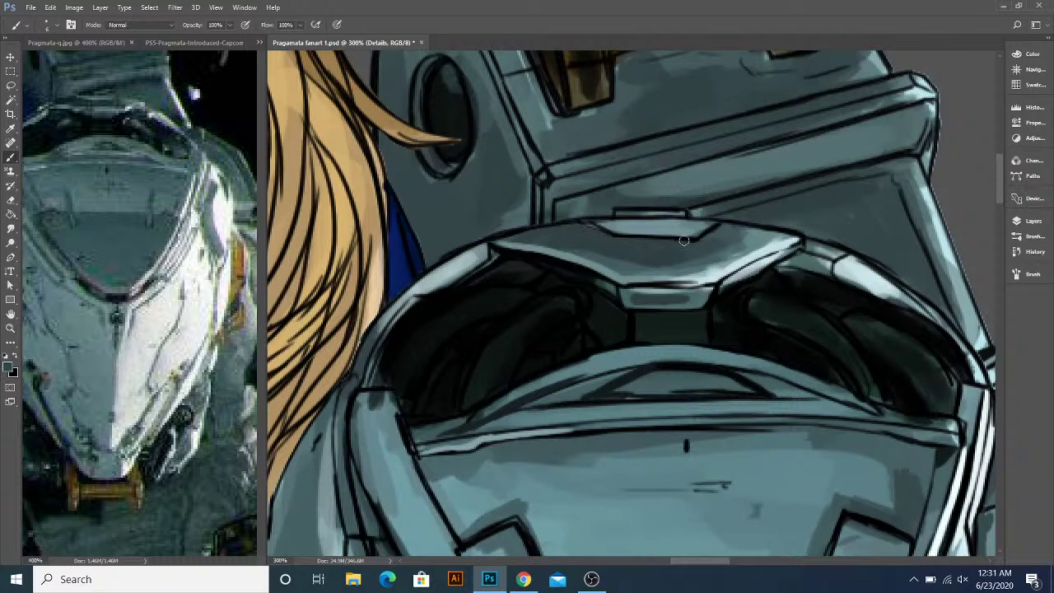
{"action": "left_click_drag", "start_coordinate": [641, 226], "coordinate": [606, 240]}
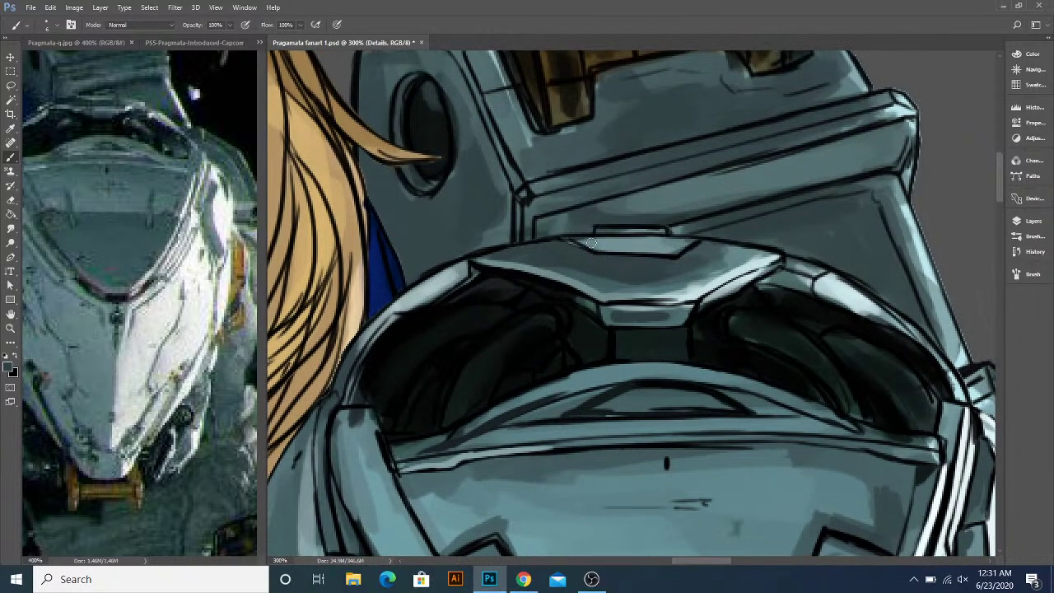
{"action": "left_click_drag", "start_coordinate": [534, 321], "coordinate": [552, 256]}
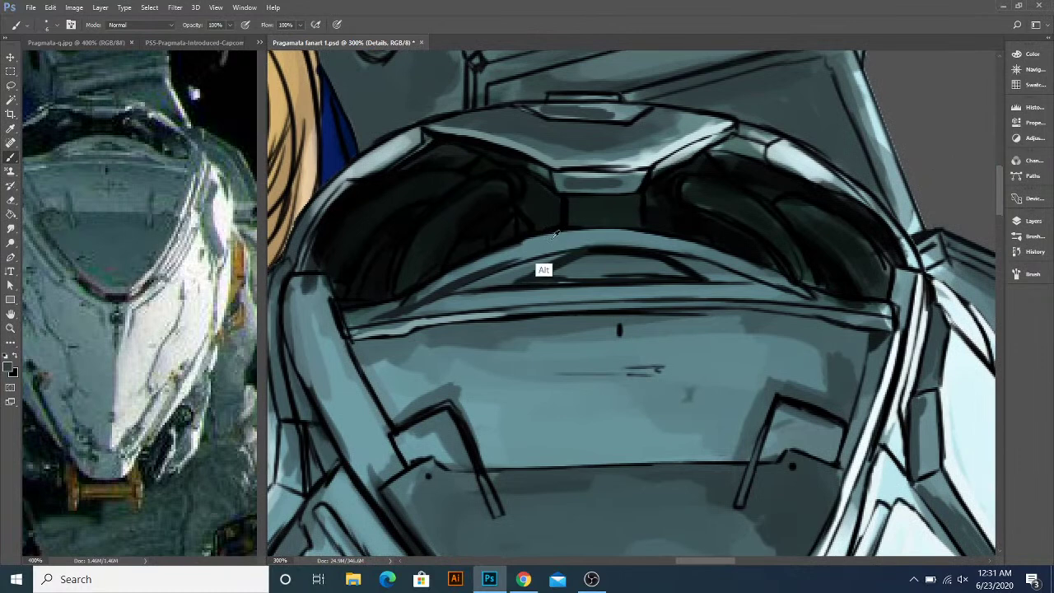
- Shade the arch's recess and upper band with dark green and strengthen the black contours toward its right end
{"action": "left_click", "coordinate": [496, 259], "text": "alt"}
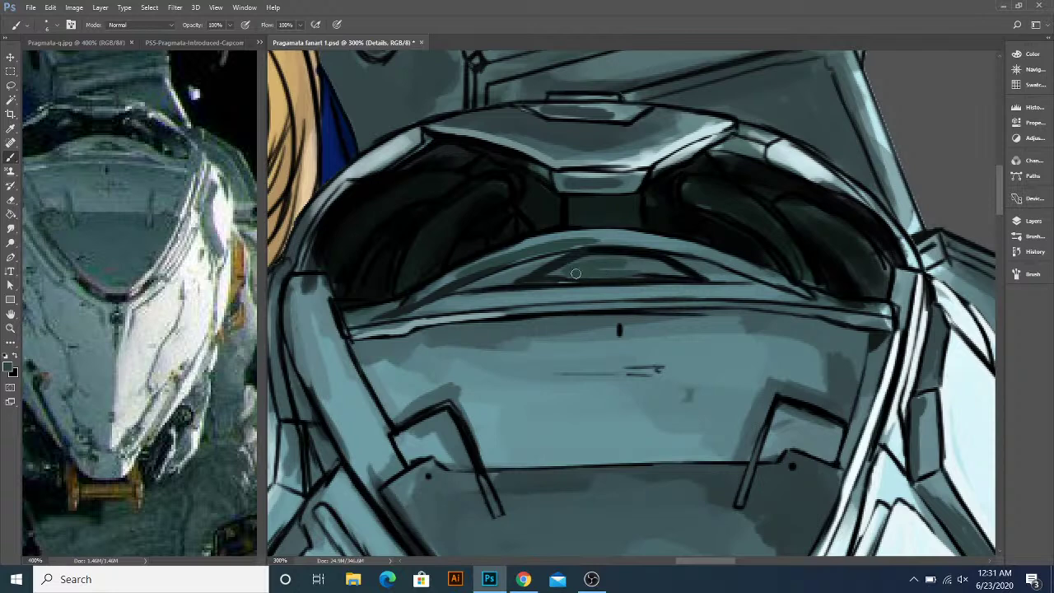
{"action": "left_click_drag", "start_coordinate": [555, 267], "coordinate": [576, 238]}
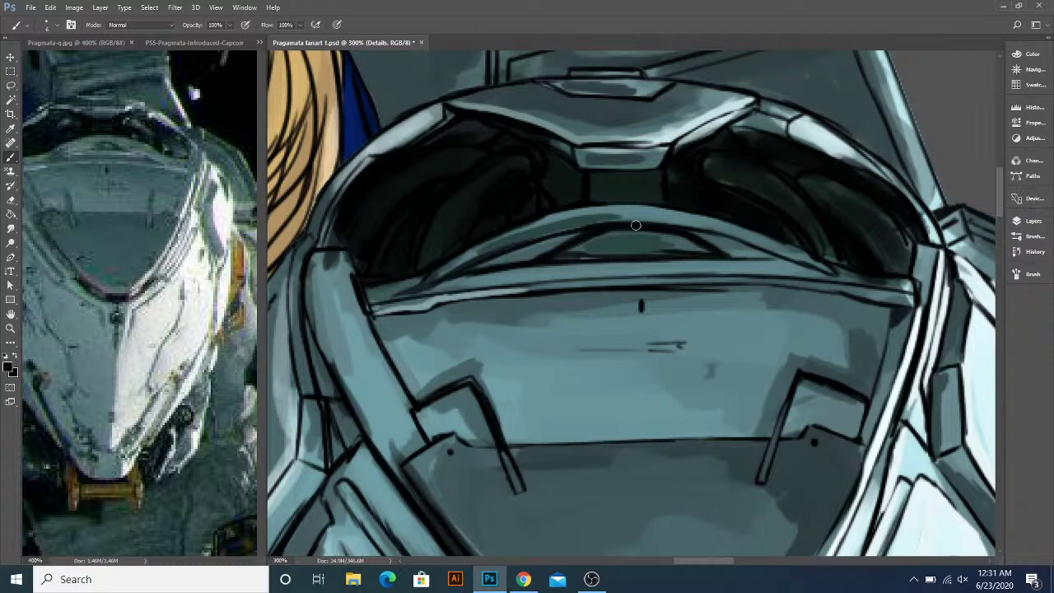
{"action": "left_click_drag", "start_coordinate": [723, 232], "coordinate": [664, 235]}
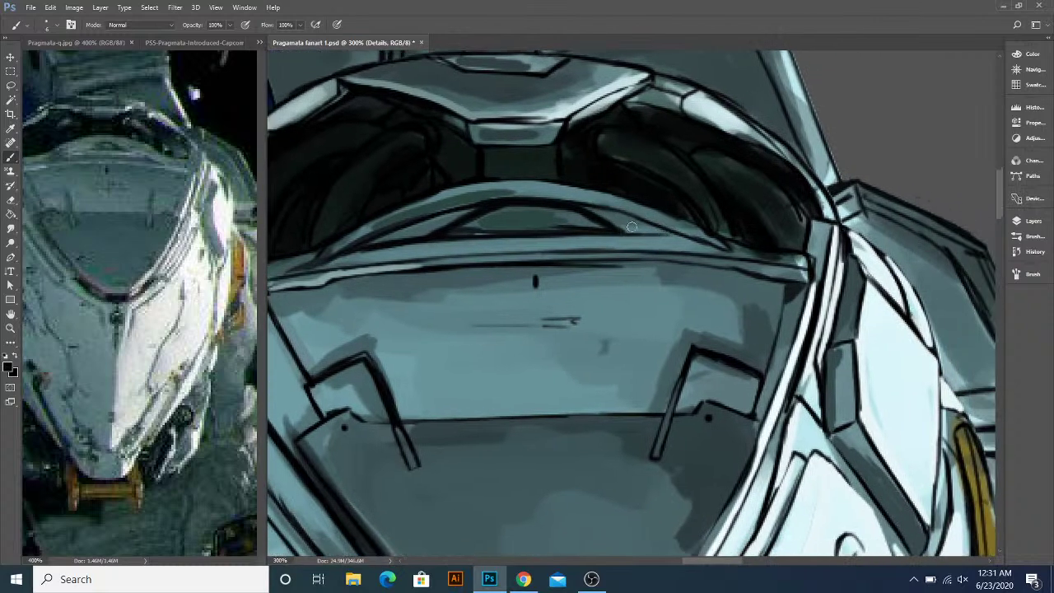
{"action": "left_click_drag", "start_coordinate": [596, 237], "coordinate": [676, 238]}
- Paint a light highlight along the right half of the rim above the chest panel, redoing the first stroke
{"action": "left_click", "coordinate": [420, 267], "text": "alt"}
{"action": "left_click_drag", "start_coordinate": [481, 260], "coordinate": [707, 258]}
{"action": "key", "text": "ctrl+z"}
{"action": "mouse_move", "coordinate": [643, 256]}
{"action": "left_mouse_down"}
{"action": "mouse_move", "coordinate": [787, 270]}
{"action": "mouse_move", "coordinate": [684, 265]}
{"action": "mouse_move", "coordinate": [716, 269]}
{"action": "mouse_move", "coordinate": [740, 300]}
{"action": "mouse_move", "coordinate": [712, 264]}
{"action": "mouse_move", "coordinate": [723, 266]}
{"action": "mouse_move", "coordinate": [685, 280]}
{"action": "left_mouse_up"}
{"action": "left_click_drag", "start_coordinate": [721, 236], "coordinate": [711, 244]}
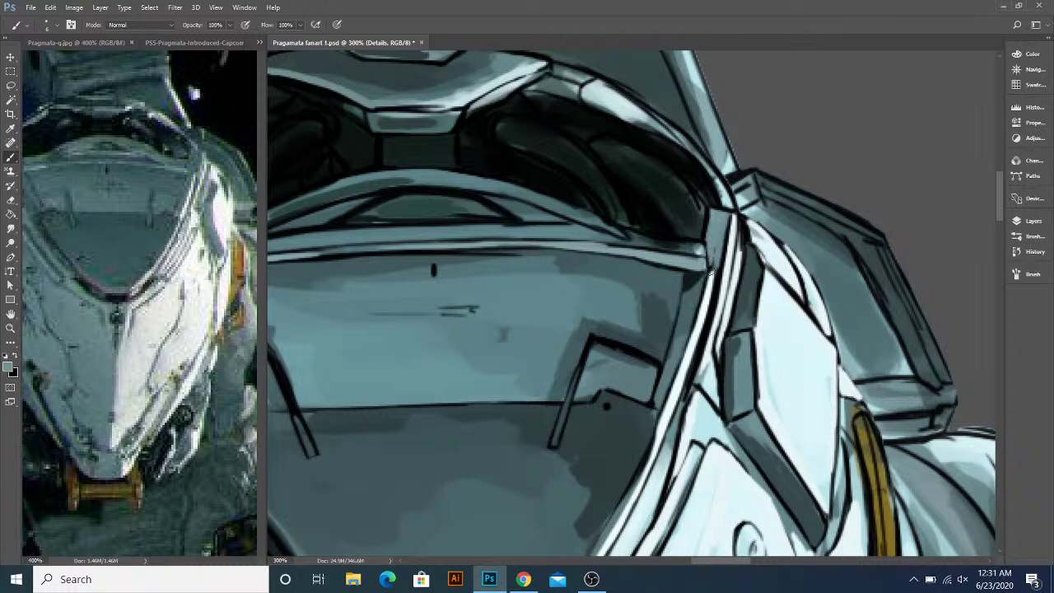
{"action": "mouse_move", "coordinate": [708, 265]}
{"action": "left_mouse_down"}
{"action": "mouse_move", "coordinate": [715, 229]}
{"action": "mouse_move", "coordinate": [708, 237]}
{"action": "mouse_move", "coordinate": [706, 224]}
{"action": "left_mouse_up"}
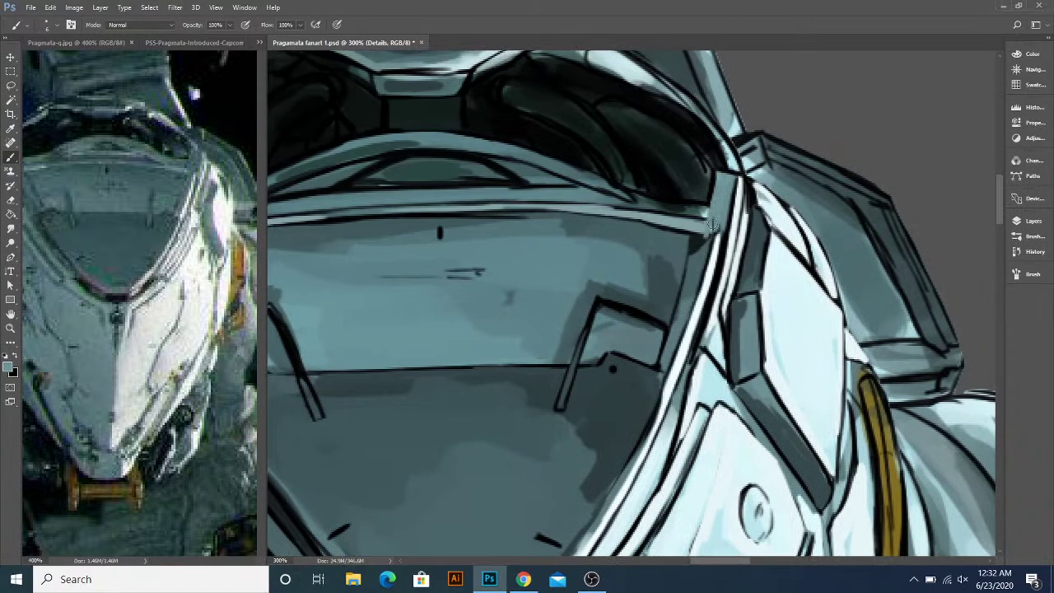
- Redefine the rim's right end and the side strip running down from it with alternating black and teal strokes
{"action": "key", "text": "x"}
{"action": "left_click_drag", "start_coordinate": [702, 235], "coordinate": [700, 232]}
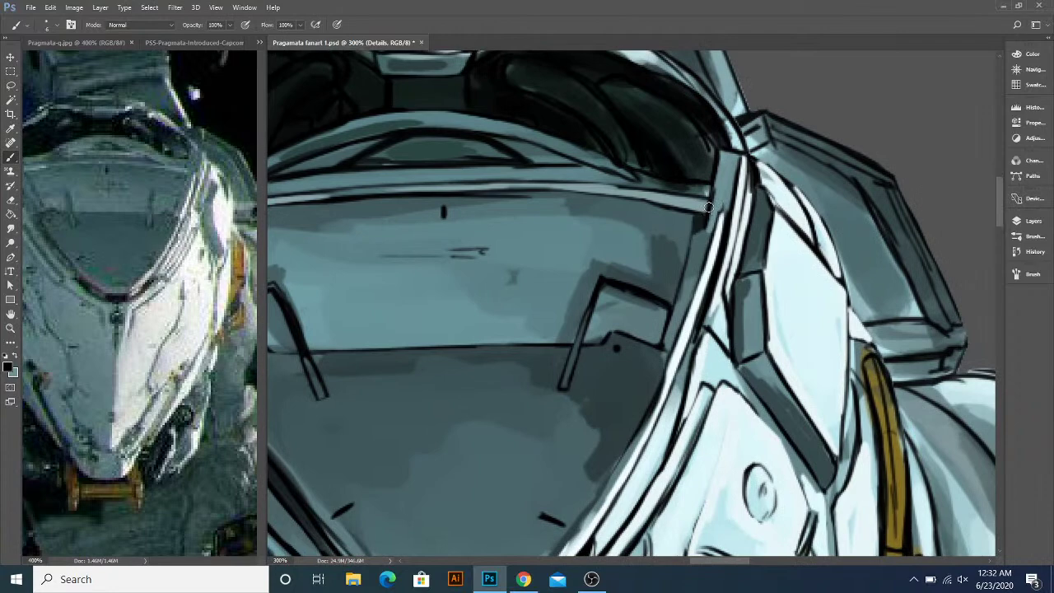
{"action": "key", "text": "x"}
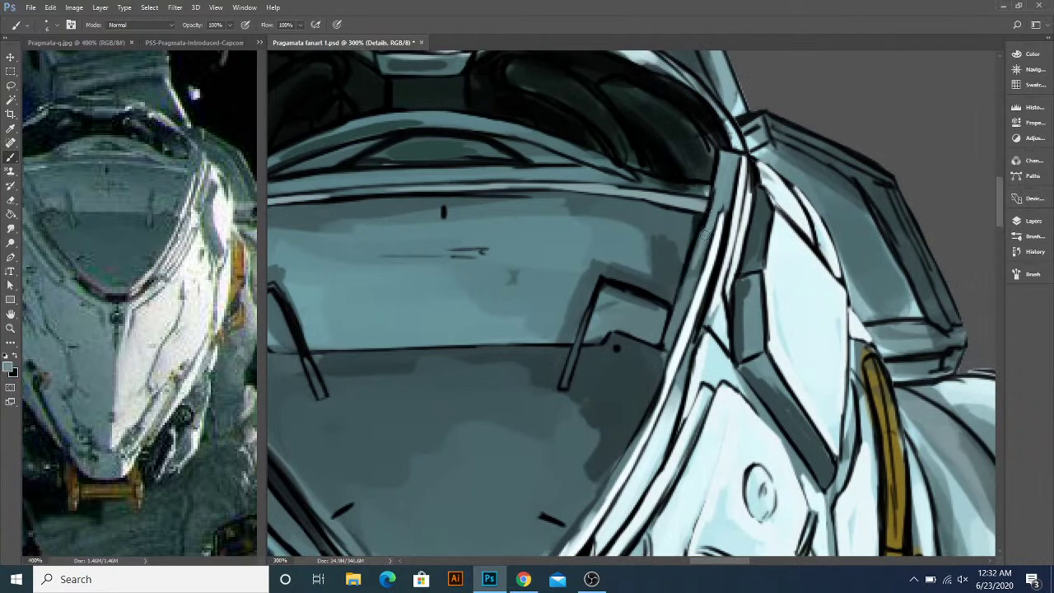
{"action": "left_click_drag", "start_coordinate": [705, 221], "coordinate": [704, 231]}
{"action": "left_click_drag", "start_coordinate": [713, 201], "coordinate": [696, 268]}
{"action": "left_click_drag", "start_coordinate": [704, 217], "coordinate": [688, 284]}
{"action": "left_click_drag", "start_coordinate": [696, 245], "coordinate": [685, 296]}
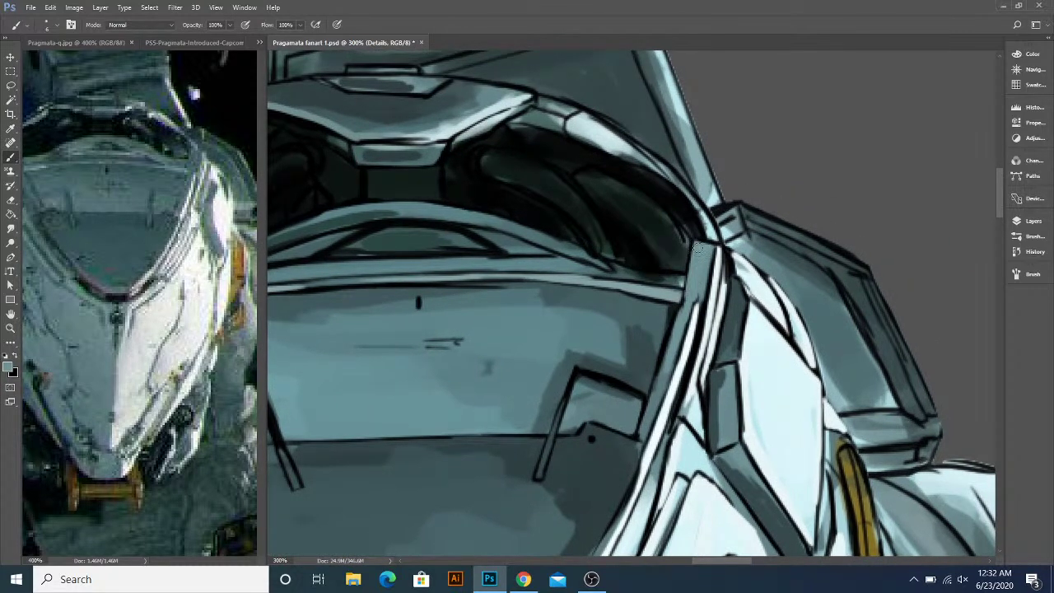
- Paint a light curved edge on the padding inside the right collar opening and tidy its dark outline
{"action": "scroll", "coordinate": [696, 245], "scroll_direction": "up", "scroll_amount": 2}
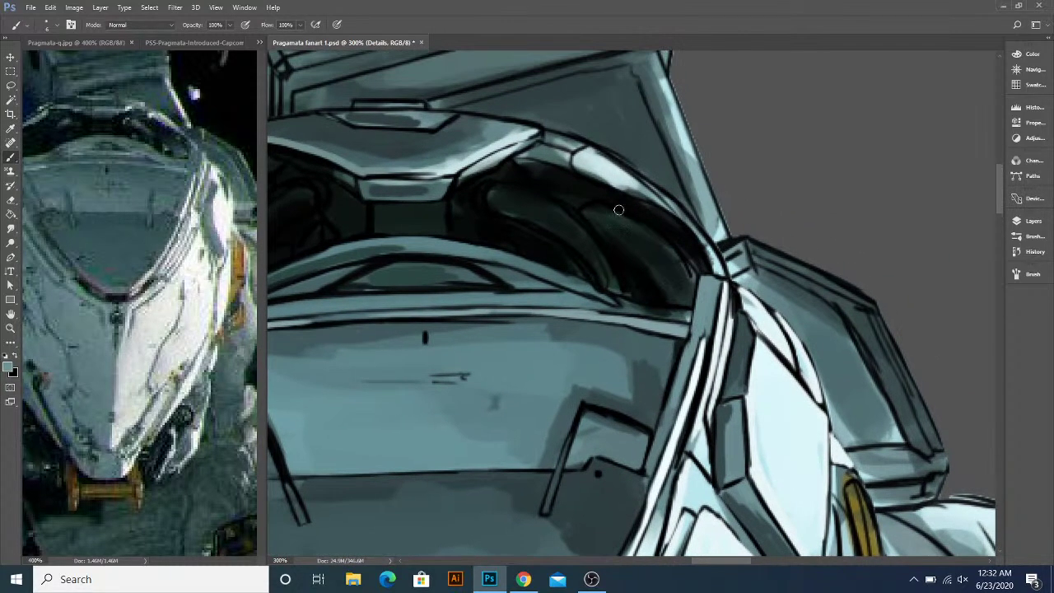
{"action": "left_click", "coordinate": [491, 193], "text": "alt"}
{"action": "left_click", "coordinate": [445, 178], "text": "alt"}
{"action": "left_click_drag", "start_coordinate": [528, 200], "coordinate": [555, 210]}
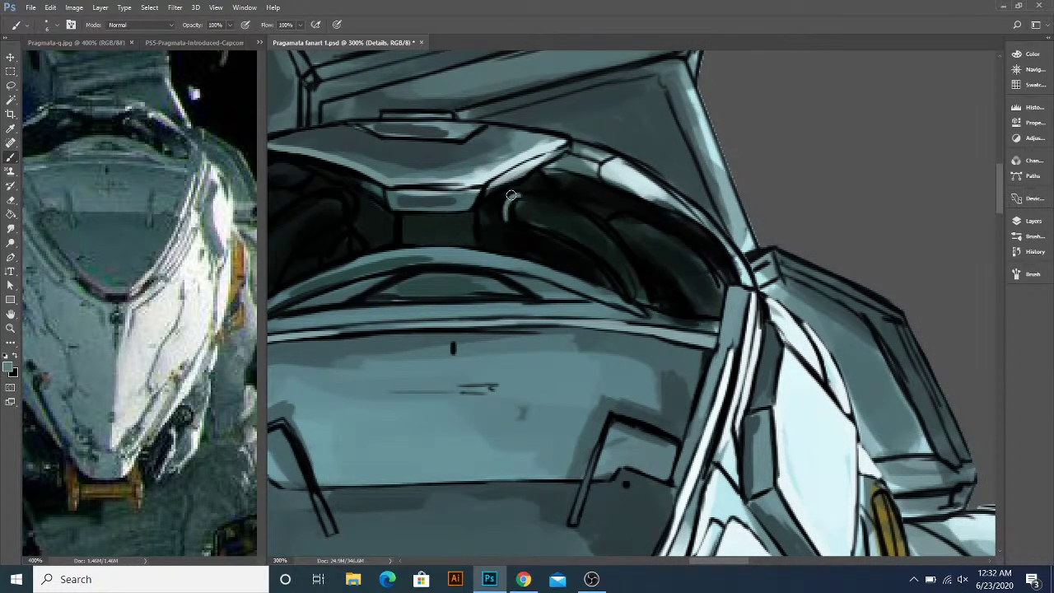
{"action": "left_click", "coordinate": [511, 211], "text": "alt"}
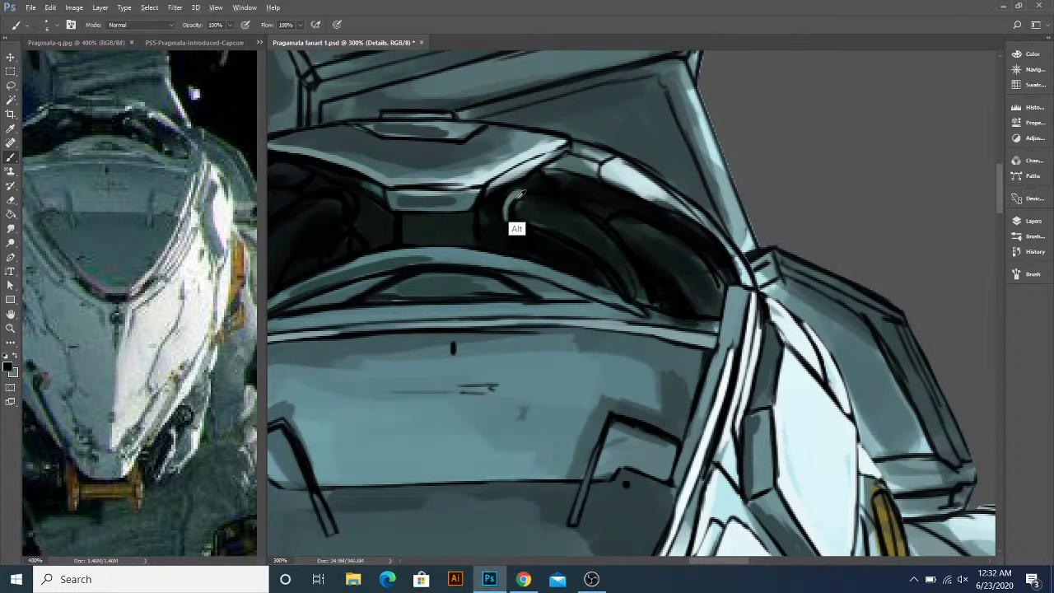
{"action": "left_click_drag", "start_coordinate": [530, 194], "coordinate": [509, 212]}
{"action": "left_click", "coordinate": [554, 180], "text": "alt"}
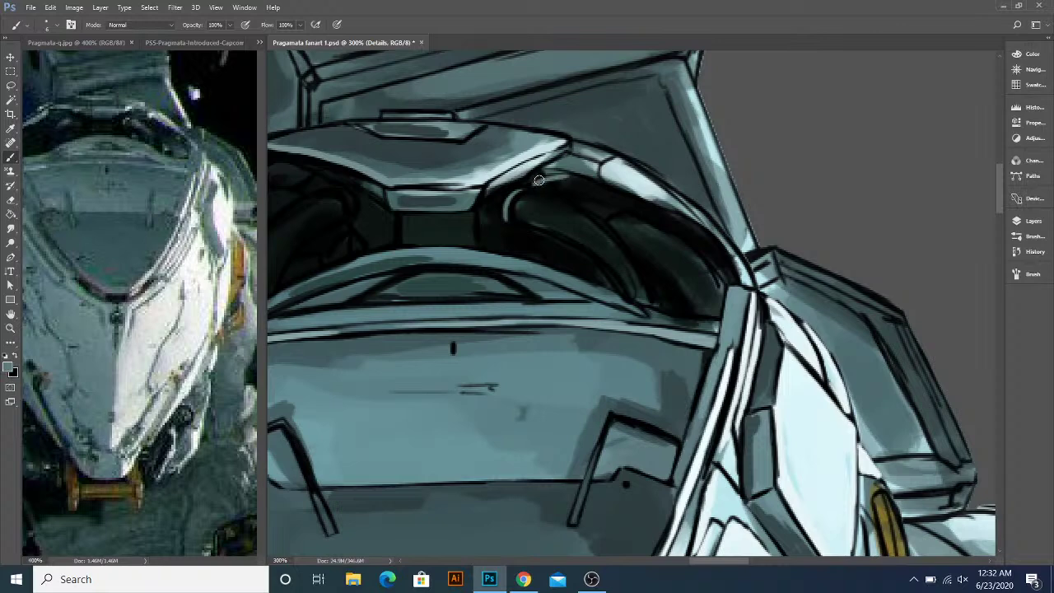
{"action": "key", "text": "x"}
{"action": "mouse_move", "coordinate": [543, 170]}
{"action": "left_mouse_down"}
{"action": "mouse_move", "coordinate": [590, 181]}
{"action": "mouse_move", "coordinate": [569, 197]}
{"action": "left_mouse_up"}
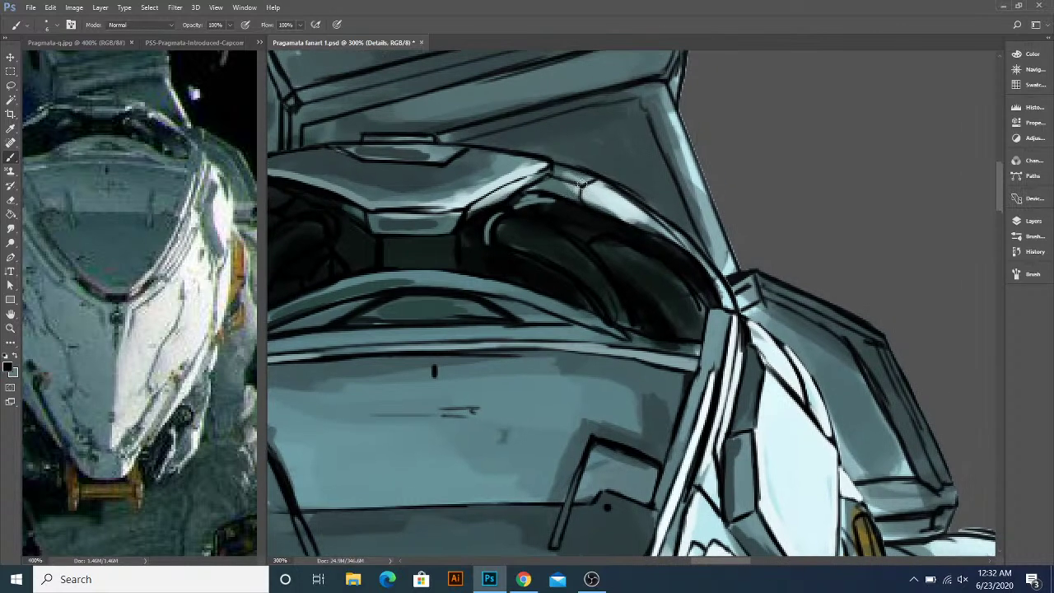
- Reshape the light highlight on the right section of the collar rim and tidy the dark lines around it
{"action": "key", "text": "x"}
{"action": "left_click", "coordinate": [595, 189], "text": "alt"}
{"action": "mouse_move", "coordinate": [588, 188]}
{"action": "left_mouse_down"}
{"action": "mouse_move", "coordinate": [583, 198]}
{"action": "mouse_move", "coordinate": [634, 206]}
{"action": "left_mouse_up"}
{"action": "mouse_move", "coordinate": [602, 248]}
{"action": "left_mouse_down"}
{"action": "mouse_move", "coordinate": [614, 165]}
{"action": "mouse_move", "coordinate": [612, 195]}
{"action": "mouse_move", "coordinate": [648, 235]}
{"action": "mouse_move", "coordinate": [615, 245]}
{"action": "left_mouse_up"}
{"action": "key", "text": "x"}
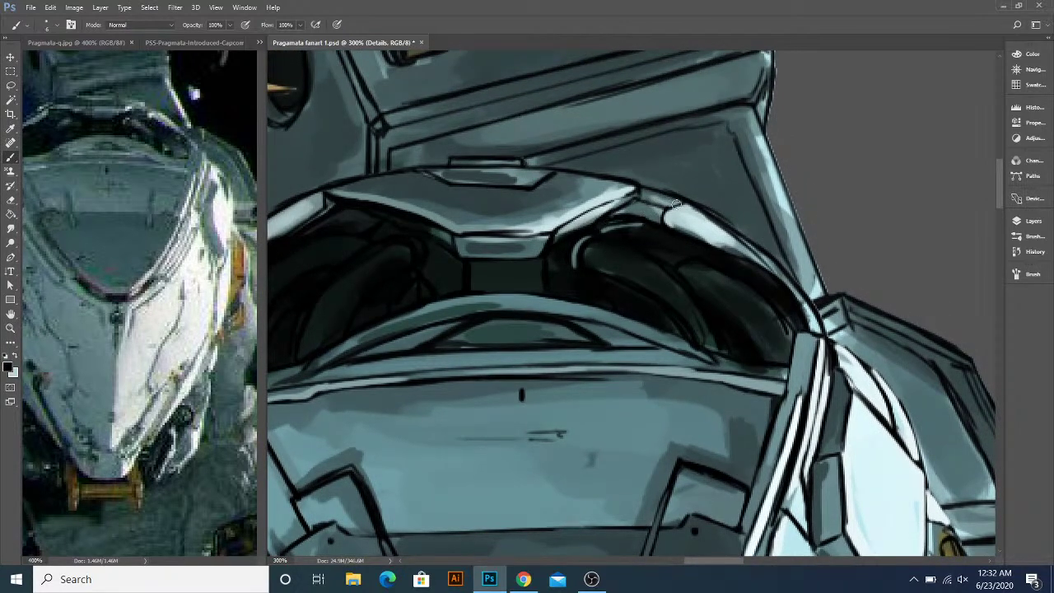
{"action": "mouse_move", "coordinate": [666, 210]}
{"action": "left_mouse_down"}
{"action": "mouse_move", "coordinate": [605, 219]}
{"action": "mouse_move", "coordinate": [652, 207]}
{"action": "mouse_move", "coordinate": [616, 213]}
{"action": "mouse_move", "coordinate": [658, 215]}
{"action": "mouse_move", "coordinate": [608, 224]}
{"action": "mouse_move", "coordinate": [624, 224]}
{"action": "mouse_move", "coordinate": [630, 237]}
{"action": "left_mouse_up"}
{"action": "key", "text": "x"}
- Brighten the right end of the collar's front plate and blacken the recess beneath its left side
{"action": "left_click", "coordinate": [632, 241], "text": "alt"}
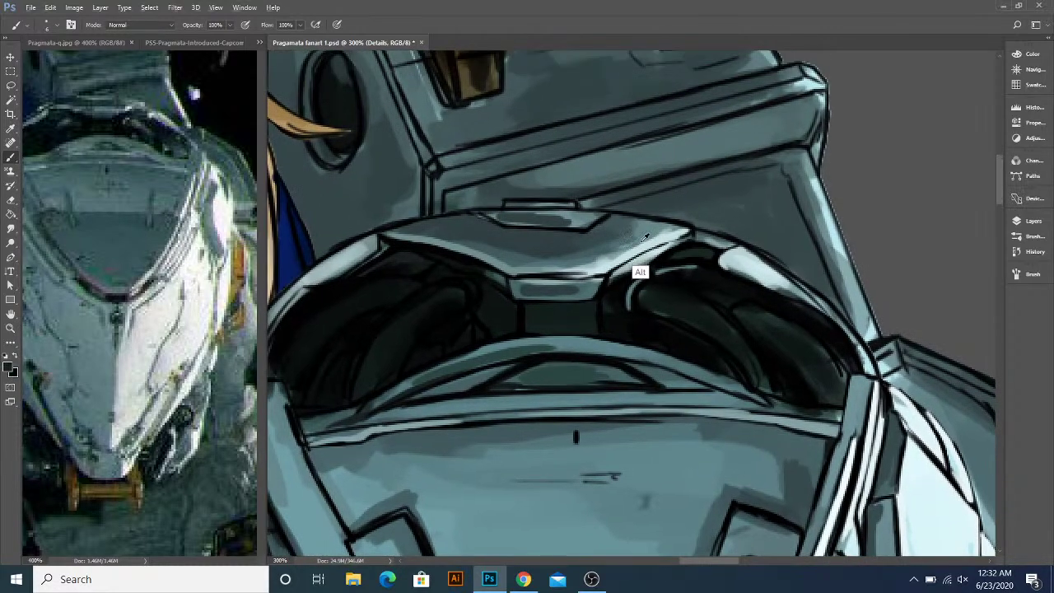
{"action": "left_click", "coordinate": [637, 246], "text": "alt"}
{"action": "mouse_move", "coordinate": [683, 227]}
{"action": "left_mouse_down"}
{"action": "mouse_move", "coordinate": [616, 218]}
{"action": "mouse_move", "coordinate": [572, 236]}
{"action": "mouse_move", "coordinate": [634, 239]}
{"action": "left_mouse_up"}
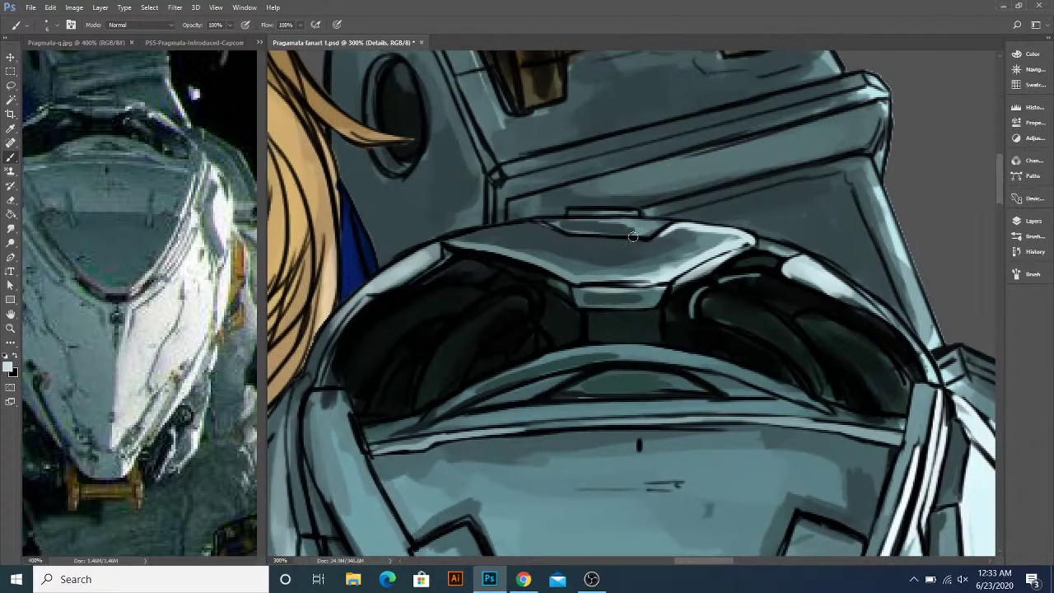
{"action": "key", "text": "x"}
{"action": "mouse_move", "coordinate": [546, 294]}
{"action": "left_mouse_down"}
{"action": "mouse_move", "coordinate": [576, 318]}
{"action": "mouse_move", "coordinate": [559, 305]}
{"action": "mouse_move", "coordinate": [547, 316]}
{"action": "mouse_move", "coordinate": [570, 318]}
{"action": "left_mouse_up"}
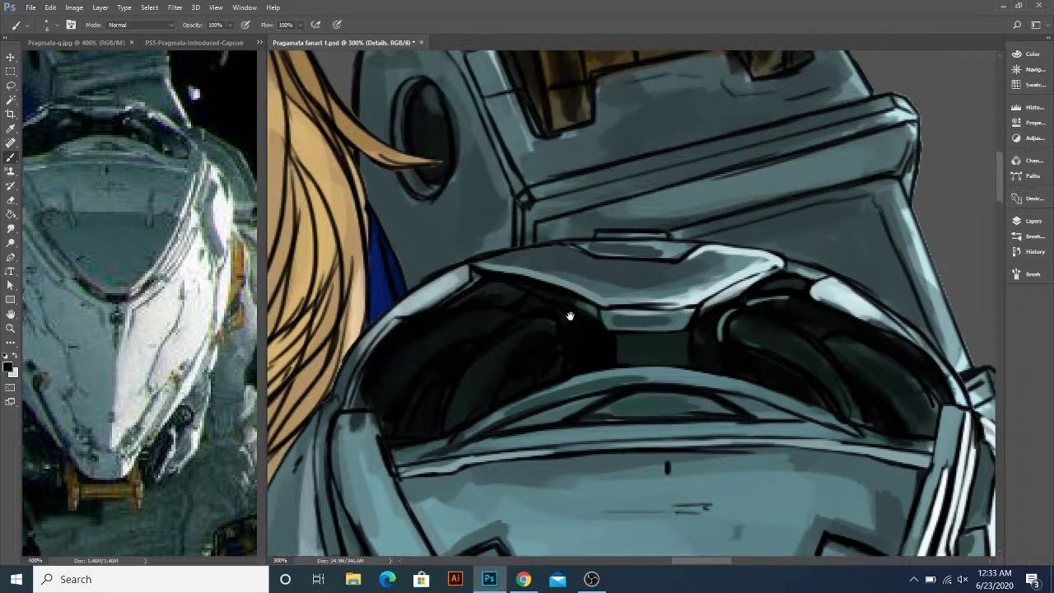
{"action": "left_click_drag", "start_coordinate": [544, 273], "coordinate": [570, 277]}
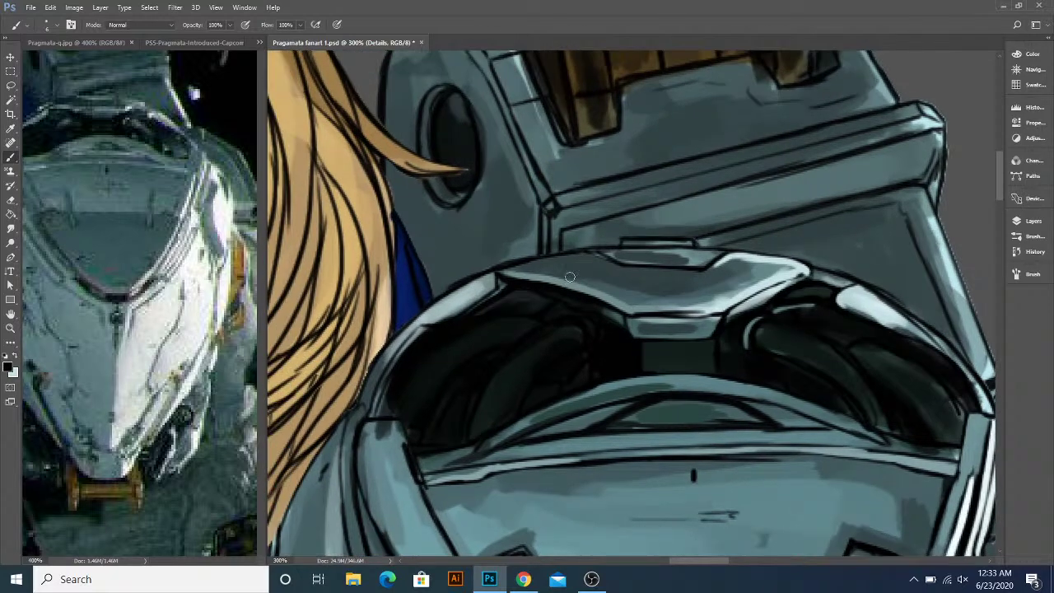
- Paint sampled teal and light tones along the left section of the collar rim, following the reference photo
{"action": "left_click", "coordinate": [520, 263], "text": "alt"}
{"action": "mouse_move", "coordinate": [464, 283]}
{"action": "left_mouse_down"}
{"action": "mouse_move", "coordinate": [530, 260]}
{"action": "mouse_move", "coordinate": [474, 282]}
{"action": "left_mouse_up"}
{"action": "key", "text": "x"}
{"action": "left_click", "coordinate": [500, 277], "text": "alt"}
{"action": "mouse_move", "coordinate": [472, 314]}
{"action": "left_mouse_down"}
{"action": "mouse_move", "coordinate": [501, 266]}
{"action": "mouse_move", "coordinate": [502, 284]}
{"action": "left_mouse_up"}
{"action": "left_click_drag", "start_coordinate": [197, 385], "coordinate": [285, 389]}
{"action": "left_click", "coordinate": [523, 264]}
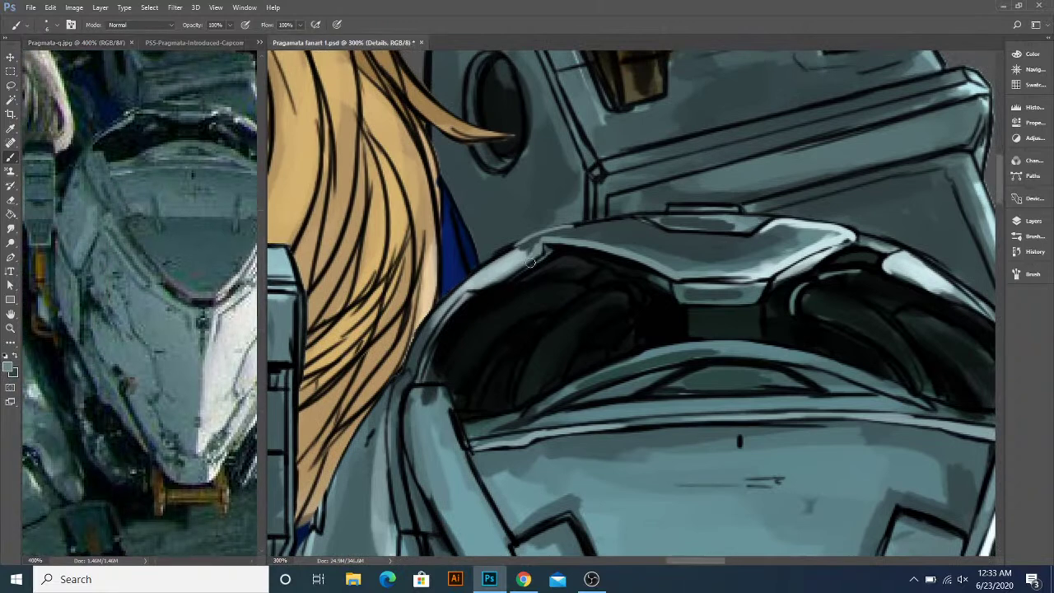
{"action": "mouse_move", "coordinate": [536, 247]}
{"action": "left_mouse_down"}
{"action": "mouse_move", "coordinate": [503, 275]}
{"action": "mouse_move", "coordinate": [546, 248]}
{"action": "mouse_move", "coordinate": [527, 263]}
{"action": "mouse_move", "coordinate": [540, 256]}
{"action": "mouse_move", "coordinate": [466, 293]}
{"action": "mouse_move", "coordinate": [473, 287]}
{"action": "mouse_move", "coordinate": [435, 330]}
{"action": "mouse_move", "coordinate": [418, 372]}
{"action": "left_mouse_up"}
{"action": "left_click_drag", "start_coordinate": [429, 326], "coordinate": [444, 342]}
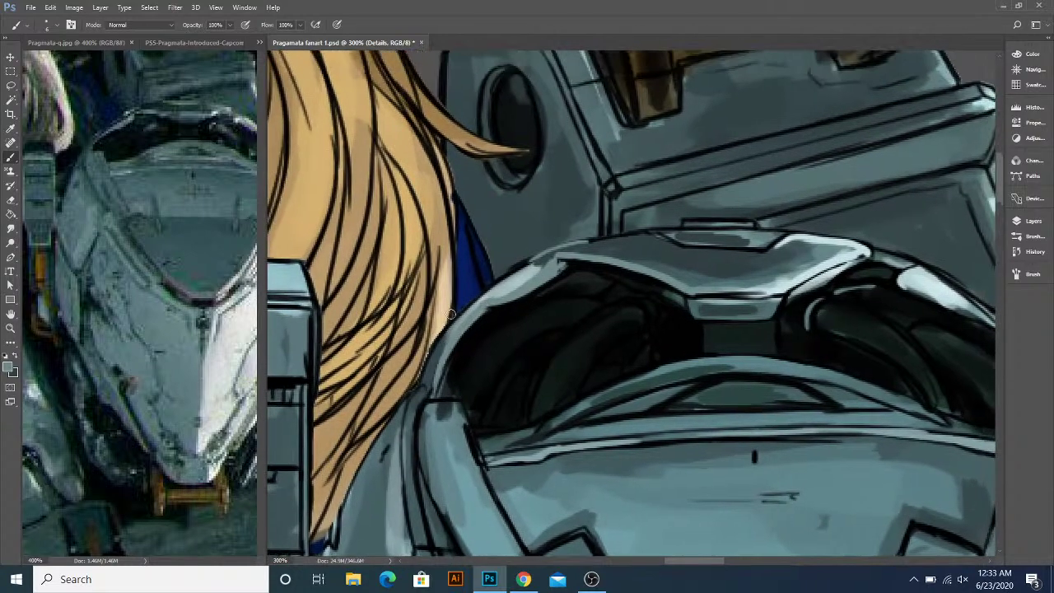
- Redraw the black outer outline of the left collar rim from the shoulder up to the front plate
{"action": "key", "text": "x"}
{"action": "left_click_drag", "start_coordinate": [438, 341], "coordinate": [423, 375]}
{"action": "left_click_drag", "start_coordinate": [477, 300], "coordinate": [452, 324]}
{"action": "left_click_drag", "start_coordinate": [525, 267], "coordinate": [455, 326]}
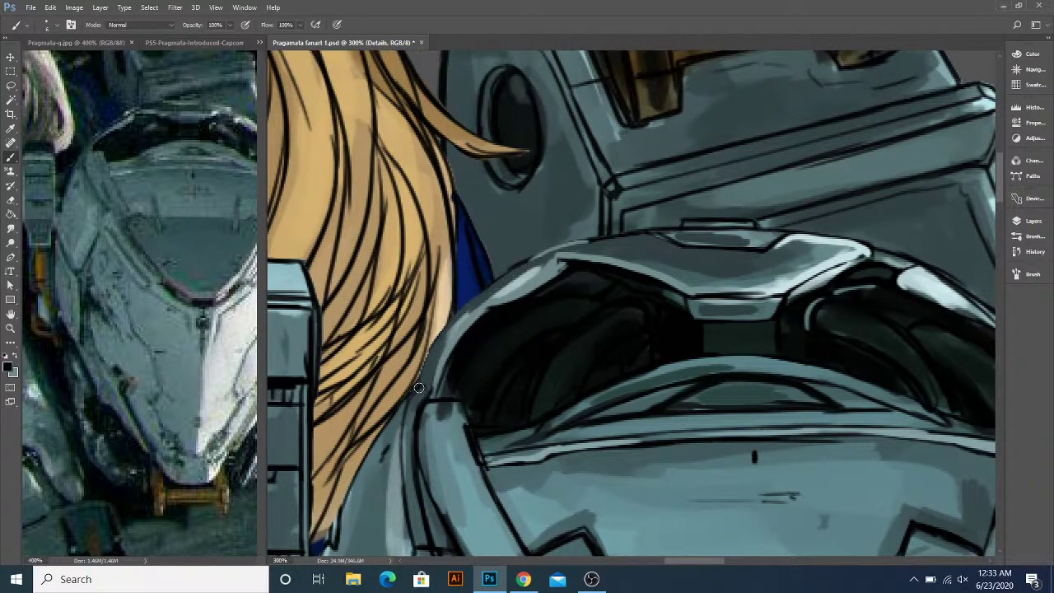
{"action": "mouse_move", "coordinate": [420, 377]}
{"action": "left_mouse_down"}
{"action": "mouse_move", "coordinate": [459, 310]}
{"action": "mouse_move", "coordinate": [491, 286]}
{"action": "left_mouse_up"}
{"action": "mouse_move", "coordinate": [561, 251]}
{"action": "left_mouse_down"}
{"action": "mouse_move", "coordinate": [474, 324]}
{"action": "mouse_move", "coordinate": [509, 283]}
{"action": "left_mouse_up"}
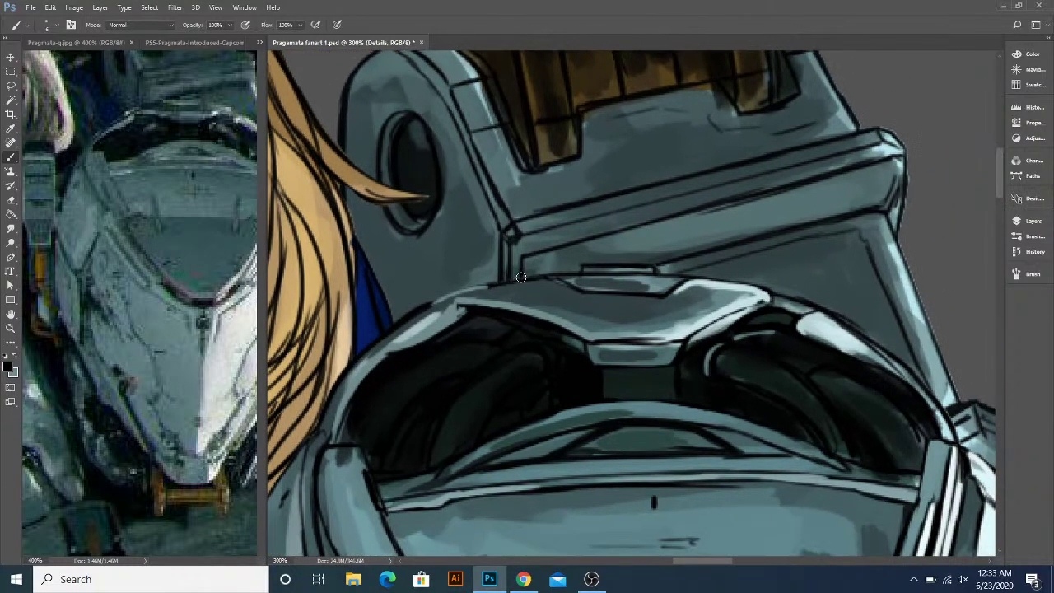
- Paint a near-black shadow across the upper left part of the collar's front plate
{"action": "left_click_drag", "start_coordinate": [462, 376], "coordinate": [466, 381]}
{"action": "key", "text": "x"}
{"action": "left_click", "coordinate": [428, 193], "text": "alt"}
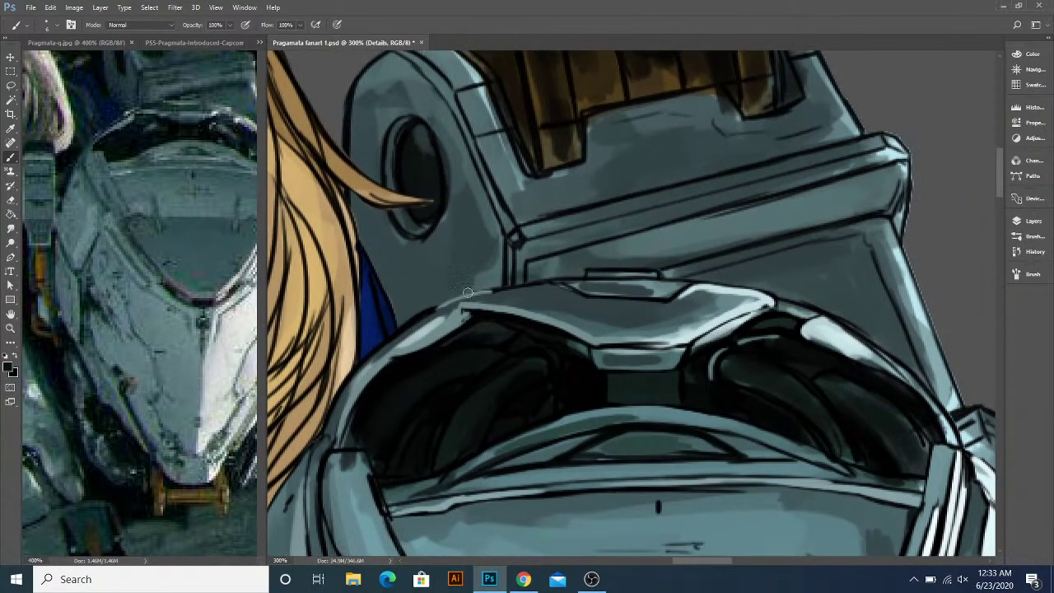
{"action": "mouse_move", "coordinate": [476, 302]}
{"action": "left_mouse_down"}
{"action": "mouse_move", "coordinate": [544, 303]}
{"action": "mouse_move", "coordinate": [527, 290]}
{"action": "mouse_move", "coordinate": [482, 298]}
{"action": "mouse_move", "coordinate": [537, 301]}
{"action": "mouse_move", "coordinate": [515, 294]}
{"action": "mouse_move", "coordinate": [569, 314]}
{"action": "mouse_move", "coordinate": [541, 287]}
{"action": "mouse_move", "coordinate": [577, 294]}
{"action": "mouse_move", "coordinate": [563, 311]}
{"action": "mouse_move", "coordinate": [615, 309]}
{"action": "mouse_move", "coordinate": [607, 119]}
{"action": "left_mouse_up"}
{"action": "mouse_move", "coordinate": [555, 271]}
{"action": "left_mouse_down"}
{"action": "mouse_move", "coordinate": [573, 201]}
{"action": "mouse_move", "coordinate": [549, 260]}
{"action": "left_mouse_up"}
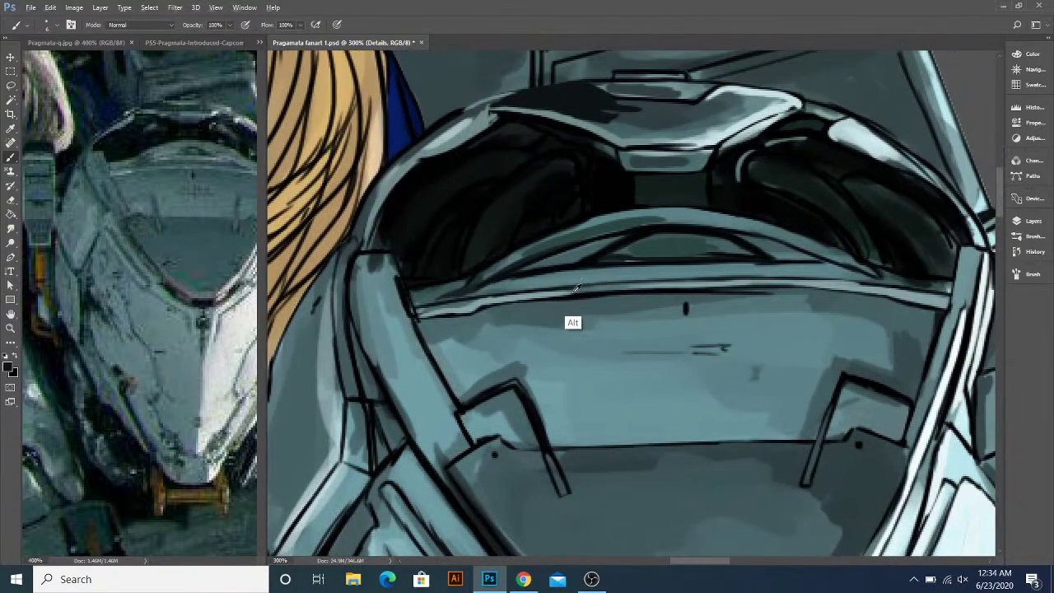
{"action": "left_click", "coordinate": [542, 355], "text": "alt"}
{"action": "mouse_move", "coordinate": [473, 276]}
{"action": "left_mouse_down"}
{"action": "mouse_move", "coordinate": [624, 209]}
{"action": "mouse_move", "coordinate": [574, 264]}
{"action": "mouse_move", "coordinate": [584, 269]}
{"action": "left_mouse_up"}
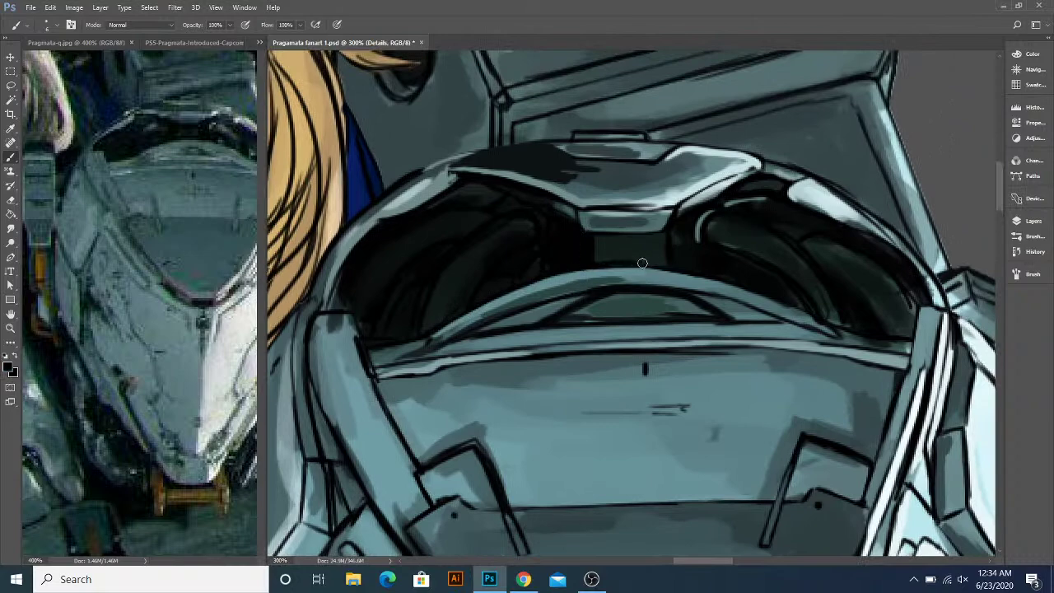
- Darken the area around the central block under the front plate and define the curved padding on both sides
{"action": "left_click_drag", "start_coordinate": [673, 237], "coordinate": [623, 287]}
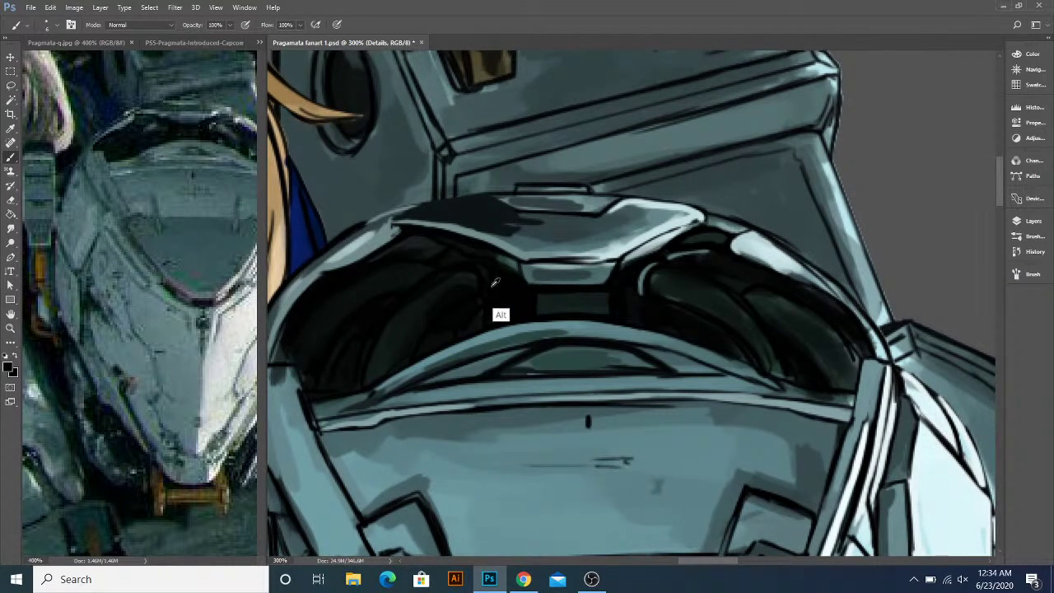
{"action": "left_click", "coordinate": [638, 284], "text": "alt"}
{"action": "mouse_move", "coordinate": [648, 268]}
{"action": "left_mouse_down"}
{"action": "mouse_move", "coordinate": [632, 307]}
{"action": "mouse_move", "coordinate": [578, 315]}
{"action": "left_mouse_up"}
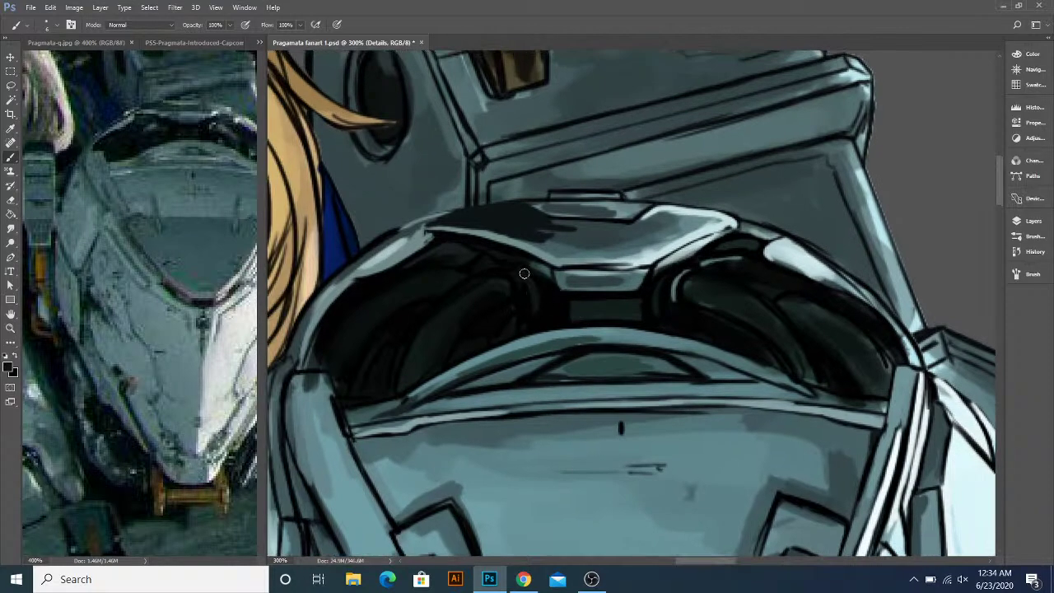
{"action": "mouse_move", "coordinate": [531, 281]}
{"action": "left_mouse_down"}
{"action": "mouse_move", "coordinate": [576, 301]}
{"action": "mouse_move", "coordinate": [565, 280]}
{"action": "left_mouse_up"}
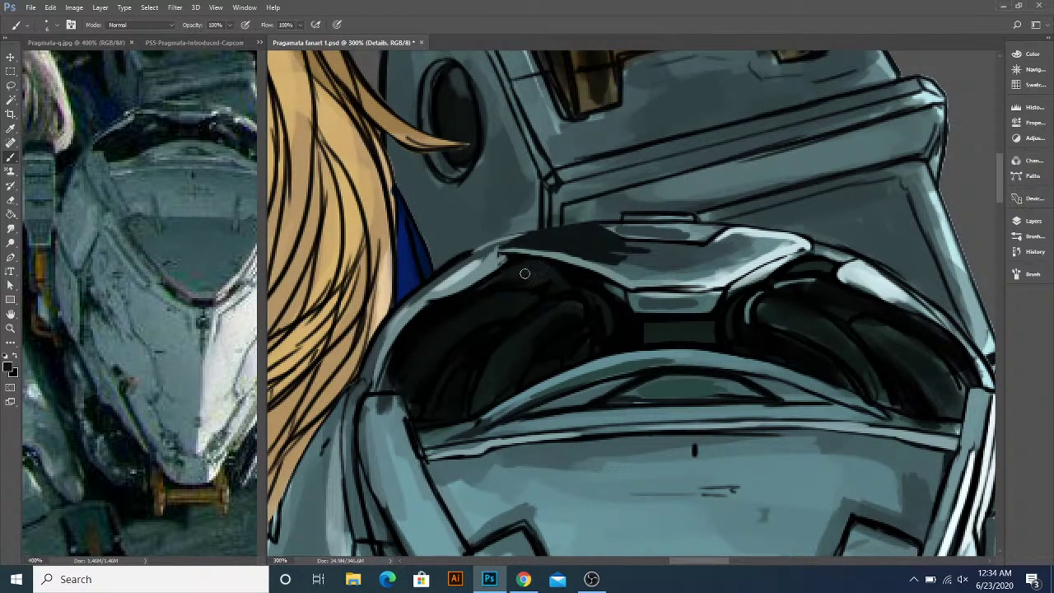
- Deepen the black shading along the inner edge of the left collar opening
{"action": "scroll", "coordinate": [502, 283], "scroll_direction": "down", "scroll_amount": 2}
{"action": "scroll", "coordinate": [502, 283], "scroll_direction": "left", "scroll_amount": 2}
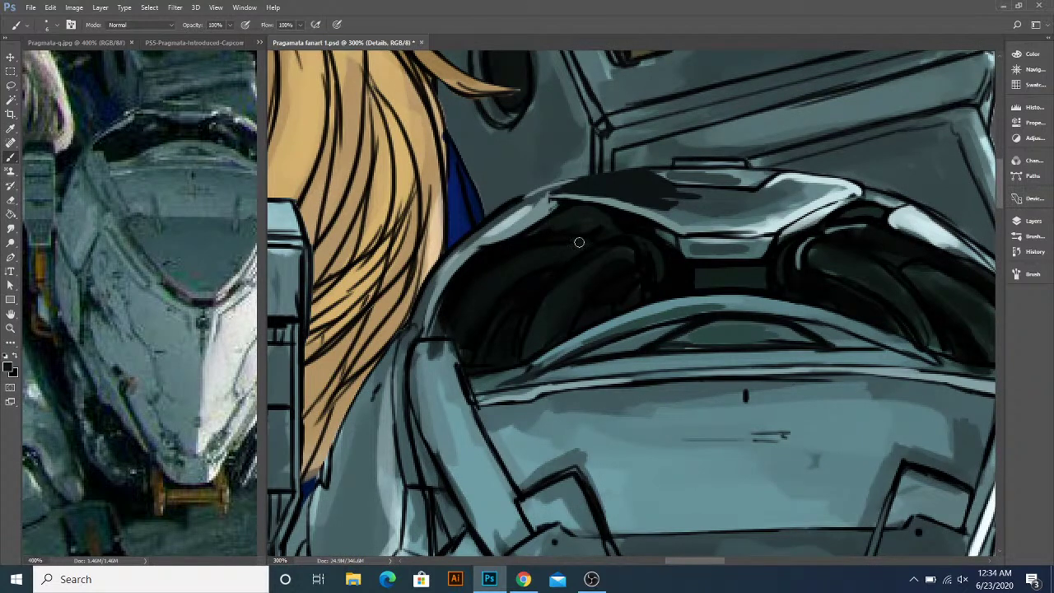
{"action": "left_click_drag", "start_coordinate": [544, 267], "coordinate": [536, 249]}
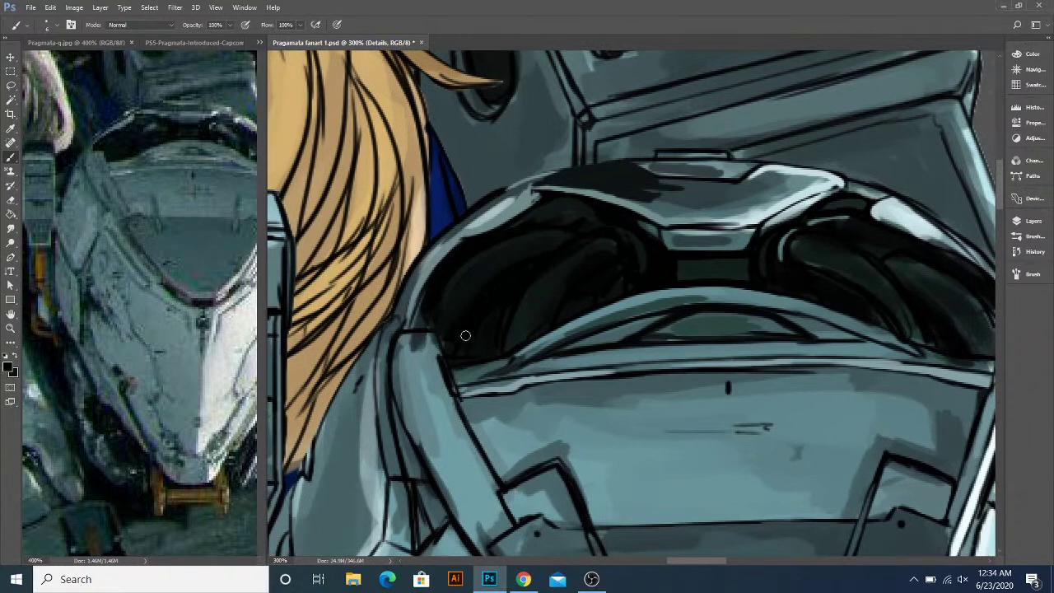
{"action": "mouse_move", "coordinate": [424, 322]}
{"action": "left_mouse_down"}
{"action": "mouse_move", "coordinate": [454, 318]}
{"action": "mouse_move", "coordinate": [448, 307]}
{"action": "mouse_move", "coordinate": [445, 315]}
{"action": "mouse_move", "coordinate": [463, 292]}
{"action": "mouse_move", "coordinate": [448, 284]}
{"action": "mouse_move", "coordinate": [445, 312]}
{"action": "mouse_move", "coordinate": [464, 291]}
{"action": "mouse_move", "coordinate": [475, 295]}
{"action": "left_mouse_up"}
{"action": "left_click_drag", "start_coordinate": [456, 251], "coordinate": [527, 399]}
- Redefine the top and inner edge of the chest panel's left side strip with alternating black and teal strokes
{"action": "key", "text": "x"}
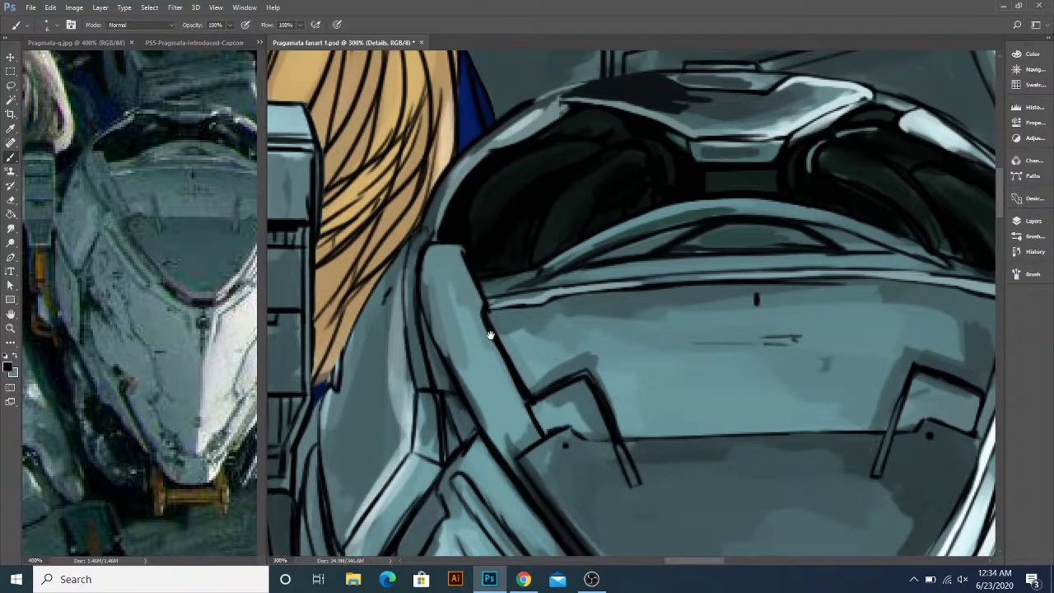
{"action": "left_click_drag", "start_coordinate": [481, 309], "coordinate": [488, 325]}
{"action": "left_click_drag", "start_coordinate": [467, 259], "coordinate": [489, 325]}
{"action": "key", "text": "x"}
{"action": "left_click_drag", "start_coordinate": [503, 385], "coordinate": [472, 328]}
{"action": "left_click", "coordinate": [486, 283], "text": "alt"}
{"action": "mouse_move", "coordinate": [465, 276]}
{"action": "left_mouse_down"}
{"action": "mouse_move", "coordinate": [505, 354]}
{"action": "mouse_move", "coordinate": [486, 293]}
{"action": "mouse_move", "coordinate": [497, 322]}
{"action": "left_mouse_up"}
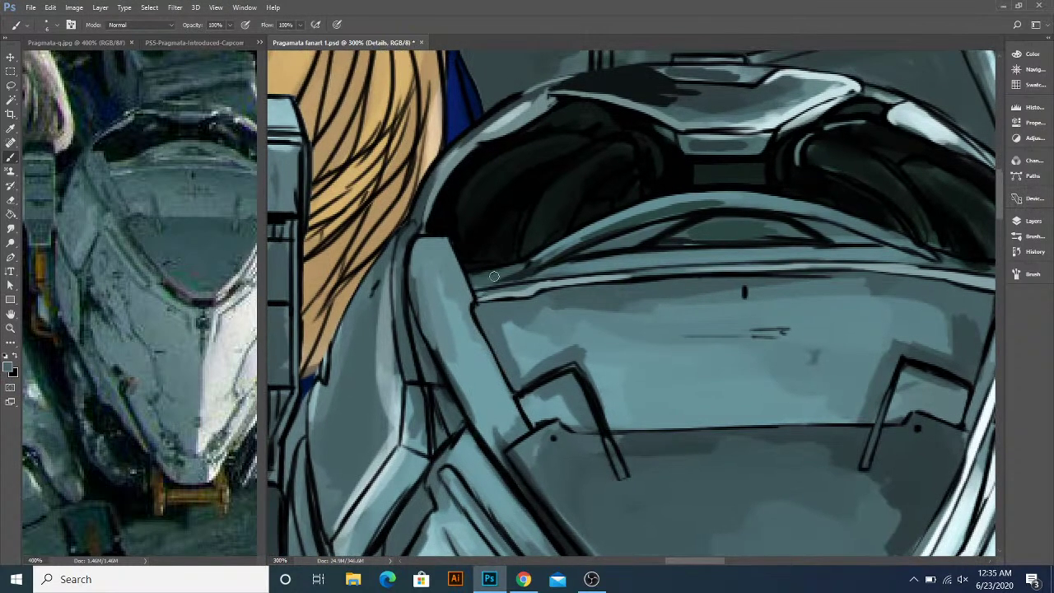
- Shade the left end of the band between the arch and the light rim with a darker teal
{"action": "left_click", "coordinate": [486, 294], "text": "alt"}
{"action": "mouse_move", "coordinate": [478, 284]}
{"action": "left_mouse_down"}
{"action": "mouse_move", "coordinate": [528, 275]}
{"action": "mouse_move", "coordinate": [465, 285]}
{"action": "mouse_move", "coordinate": [560, 274]}
{"action": "left_mouse_up"}
{"action": "left_click_drag", "start_coordinate": [623, 268], "coordinate": [595, 282]}
{"action": "mouse_move", "coordinate": [494, 287]}
{"action": "left_mouse_down"}
{"action": "mouse_move", "coordinate": [605, 270]}
{"action": "mouse_move", "coordinate": [596, 266]}
{"action": "left_mouse_up"}
- Paint dark green shading along the band under the arch and along the chest panel's upper edge
{"action": "key", "text": "alt"}
{"action": "left_click", "coordinate": [685, 242], "text": "alt"}
{"action": "left_click_drag", "start_coordinate": [552, 297], "coordinate": [774, 281]}
{"action": "left_click_drag", "start_coordinate": [617, 354], "coordinate": [616, 261]}
{"action": "left_click_drag", "start_coordinate": [549, 251], "coordinate": [650, 248]}
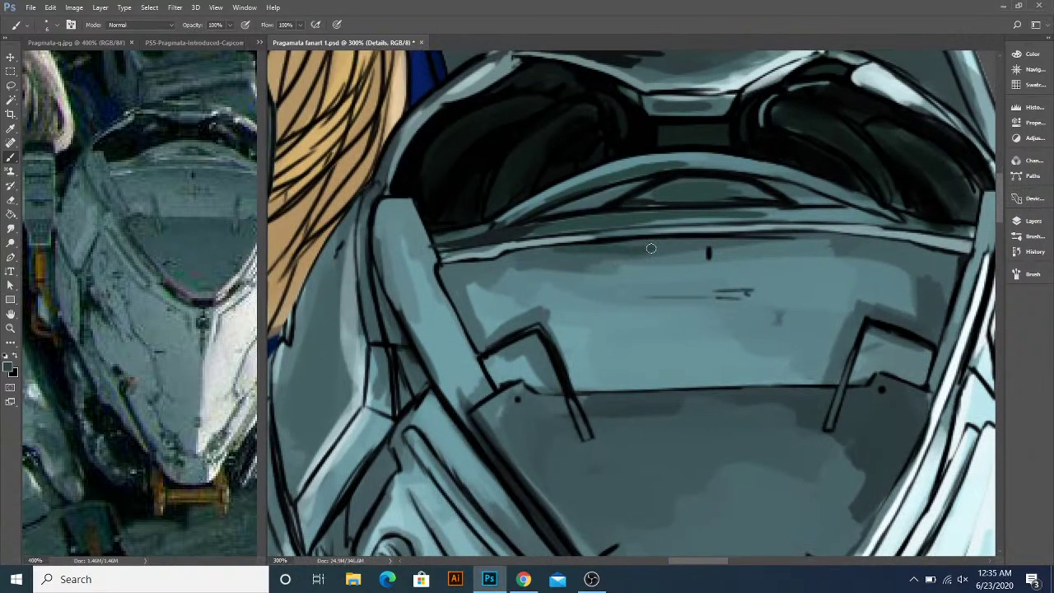
{"action": "left_click_drag", "start_coordinate": [530, 257], "coordinate": [597, 253]}
- Paint light curved highlights on the padding inside the left collar opening
{"action": "key", "text": "ctrl+minus"}
{"action": "key", "text": "ctrl+minus"}
{"action": "key", "text": "ctrl+minus"}
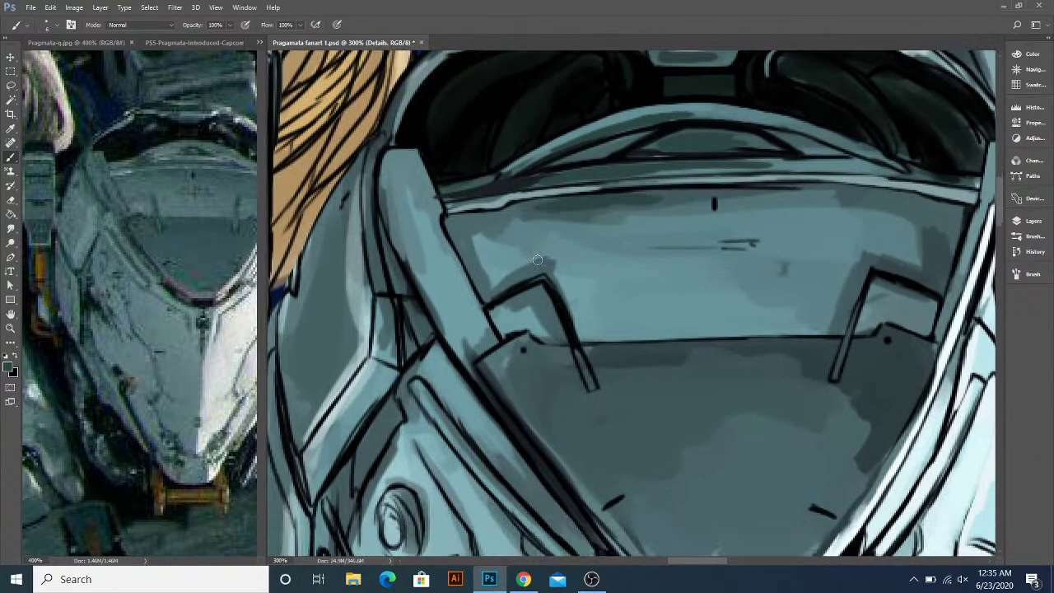
{"action": "key", "text": "ctrl+plus"}
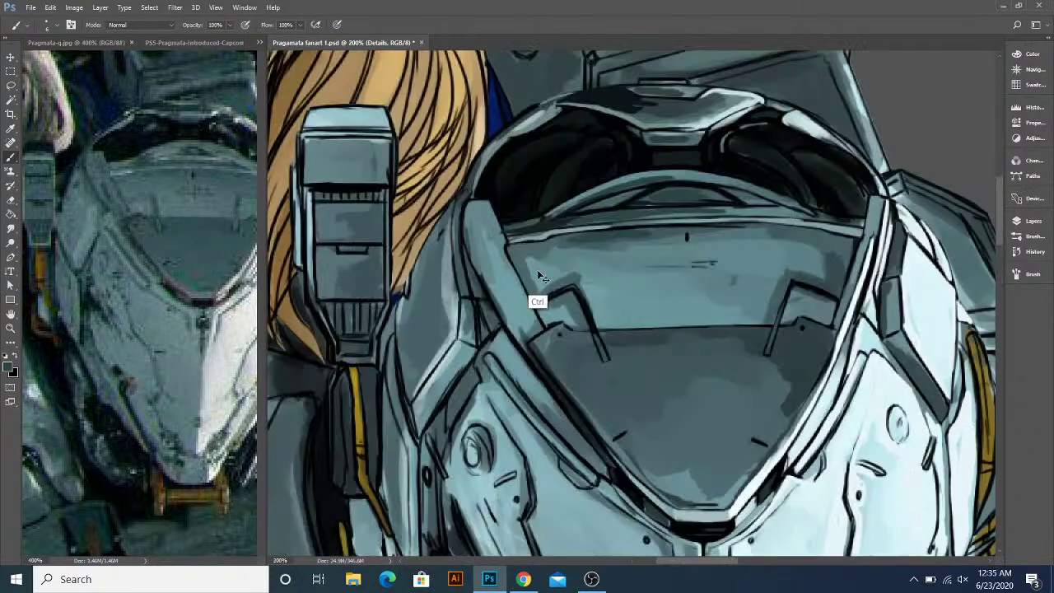
{"action": "left_click_drag", "start_coordinate": [577, 221], "coordinate": [564, 289]}
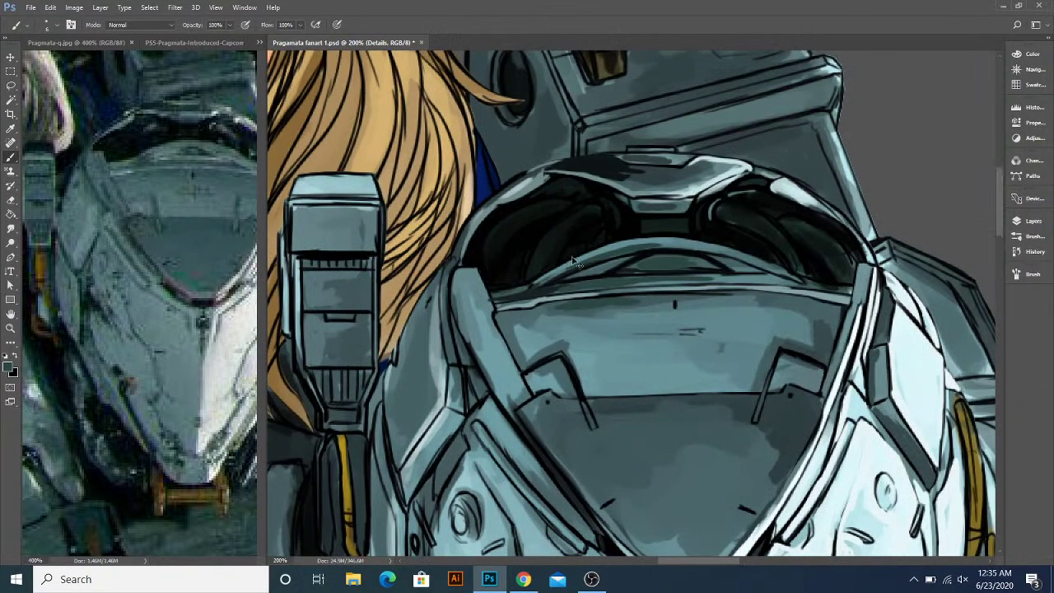
{"action": "scroll", "coordinate": [571, 258], "scroll_direction": "up", "scroll_amount": 3}
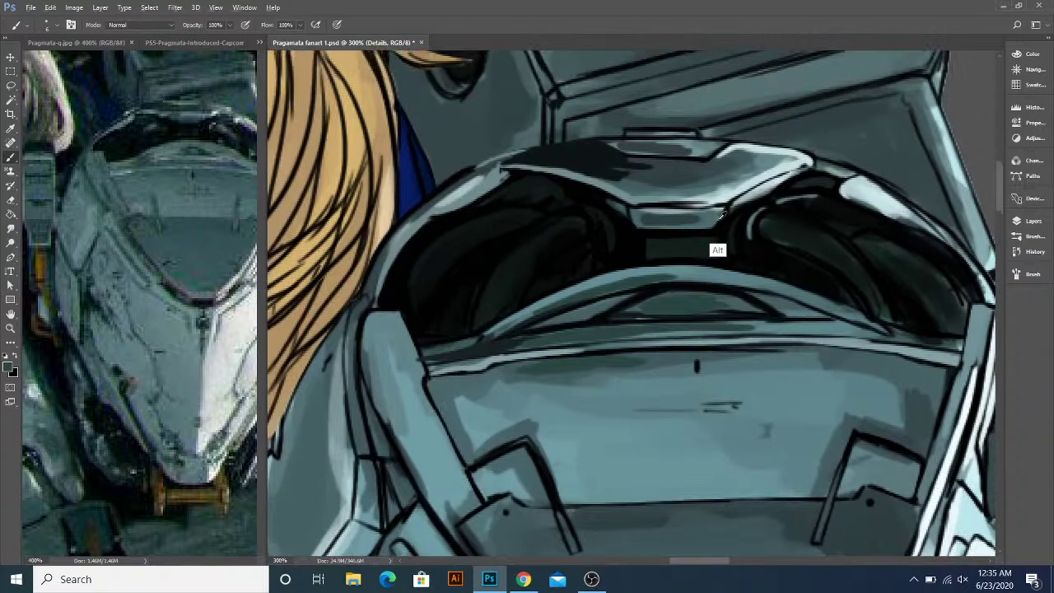
{"action": "mouse_move", "coordinate": [574, 216]}
{"action": "left_mouse_down"}
{"action": "mouse_move", "coordinate": [526, 241]}
{"action": "mouse_move", "coordinate": [496, 286]}
{"action": "left_mouse_up"}
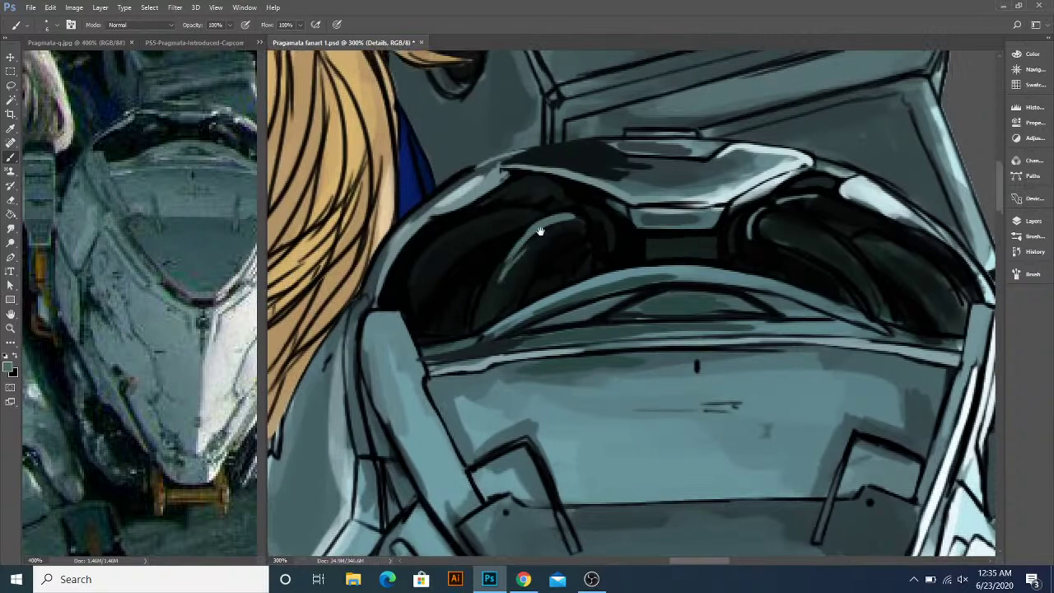
{"action": "left_click_drag", "start_coordinate": [540, 232], "coordinate": [527, 265]}
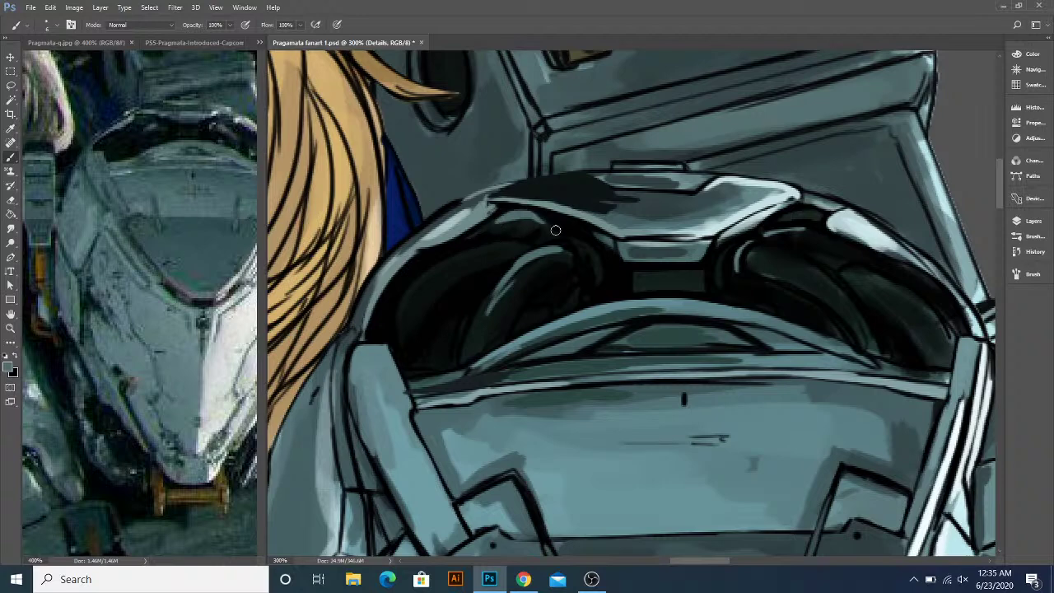
- Touch up the dark underside and light left edge of the front plate, and lighten the small tab above it
{"action": "left_click", "coordinate": [521, 236], "text": "alt"}
{"action": "left_click_drag", "start_coordinate": [566, 219], "coordinate": [546, 234]}
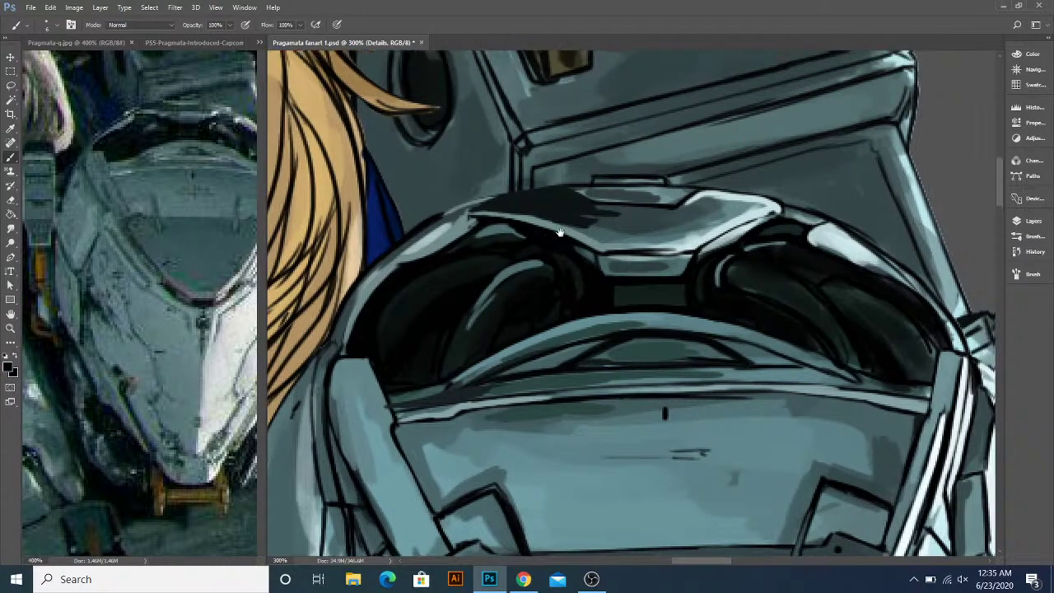
{"action": "left_click", "coordinate": [478, 214], "text": "alt"}
{"action": "mouse_move", "coordinate": [475, 213]}
{"action": "left_mouse_down"}
{"action": "mouse_move", "coordinate": [559, 225]}
{"action": "mouse_move", "coordinate": [502, 239]}
{"action": "left_mouse_up"}
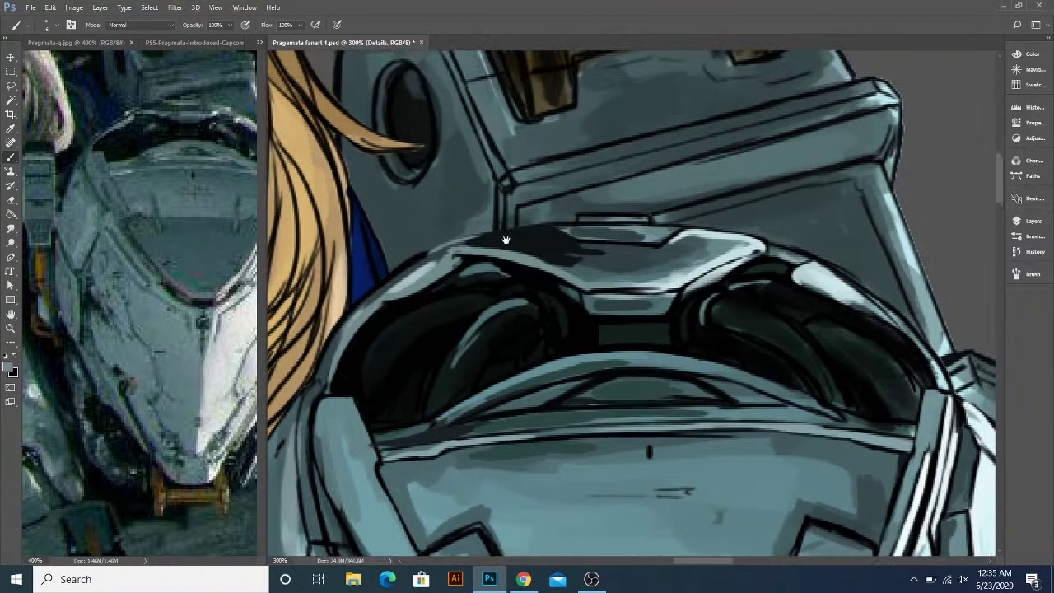
{"action": "mouse_move", "coordinate": [581, 234]}
{"action": "left_mouse_down"}
{"action": "mouse_move", "coordinate": [536, 241]}
{"action": "mouse_move", "coordinate": [618, 237]}
{"action": "left_mouse_up"}
{"action": "left_click_drag", "start_coordinate": [540, 224], "coordinate": [609, 222]}
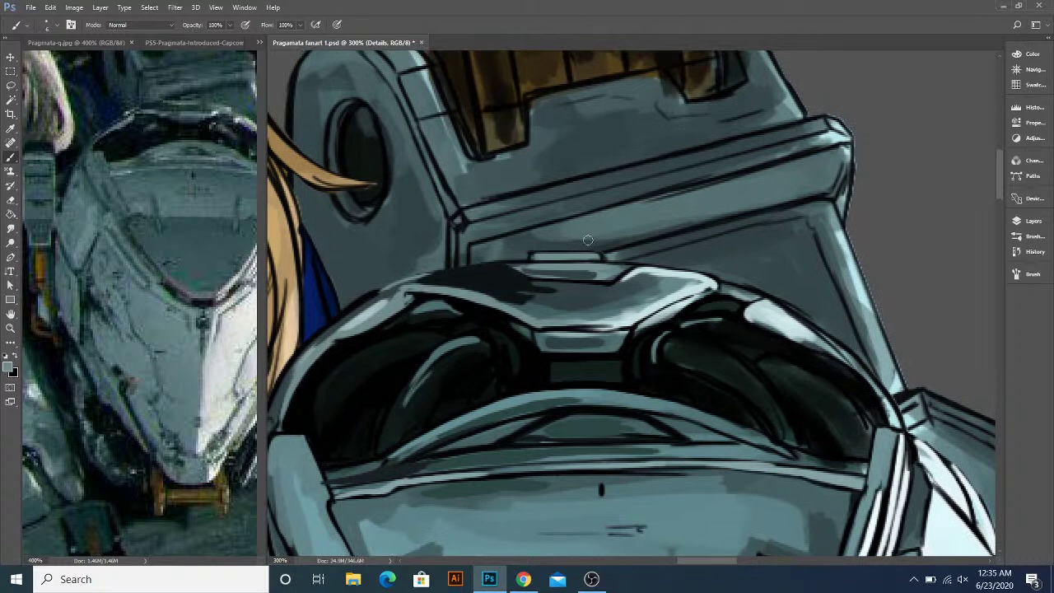
- Paint a dark shadow along the diagonal line of the back panel, running right from the small tab
{"action": "left_click", "coordinate": [528, 293], "text": "alt"}
{"action": "left_click_drag", "start_coordinate": [613, 255], "coordinate": [803, 205]}
{"action": "left_click_drag", "start_coordinate": [674, 238], "coordinate": [668, 250]}
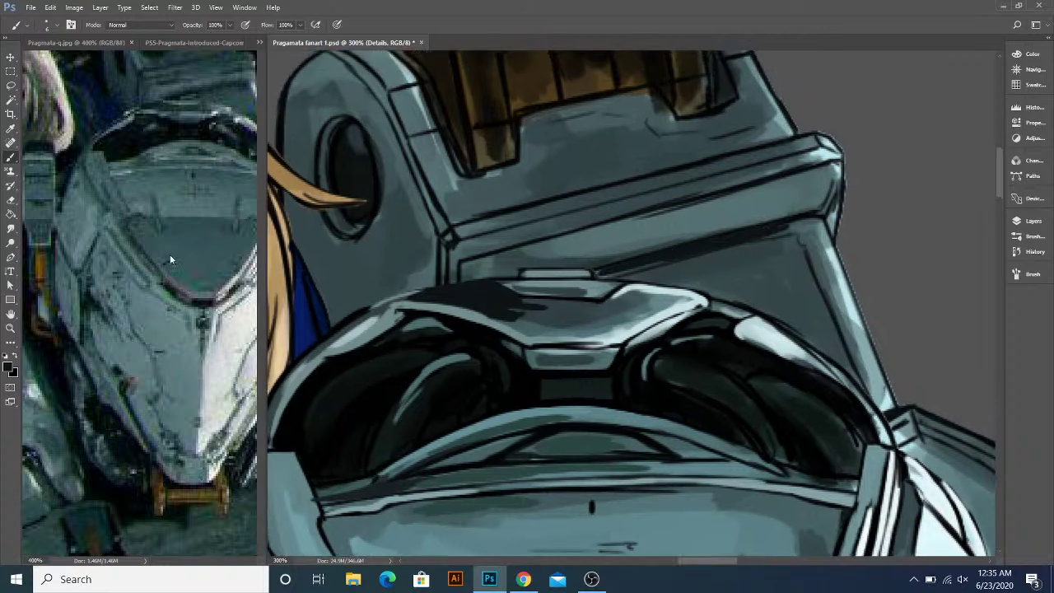
- Blacken the shadows around the highlighted padding in the left collar opening, down to its lower corner
{"action": "left_click_drag", "start_coordinate": [172, 258], "coordinate": [119, 340]}
{"action": "left_click_drag", "start_coordinate": [612, 254], "coordinate": [629, 305]}
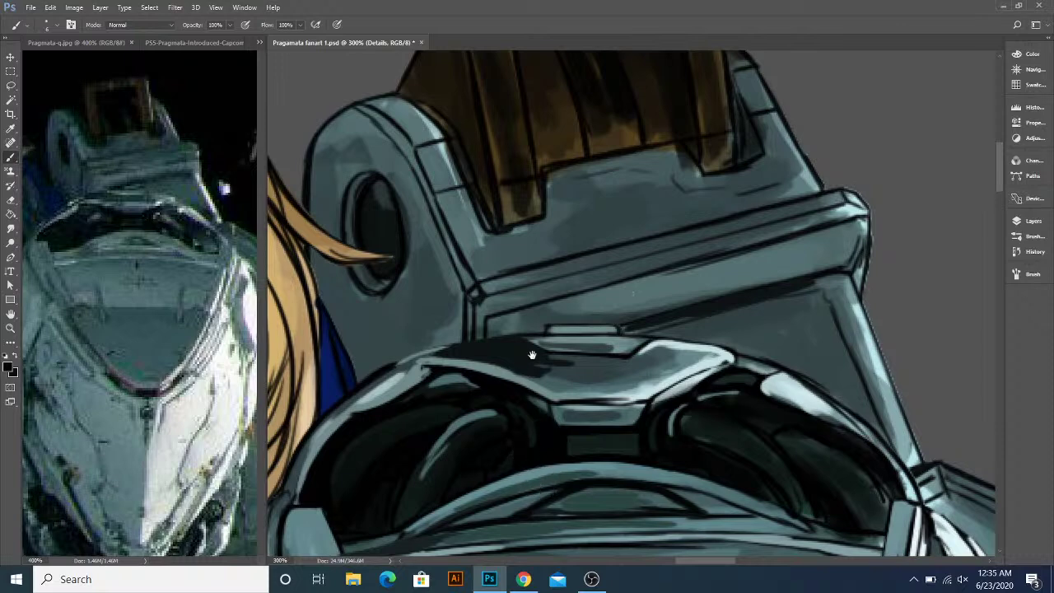
{"action": "left_click_drag", "start_coordinate": [531, 356], "coordinate": [592, 279]}
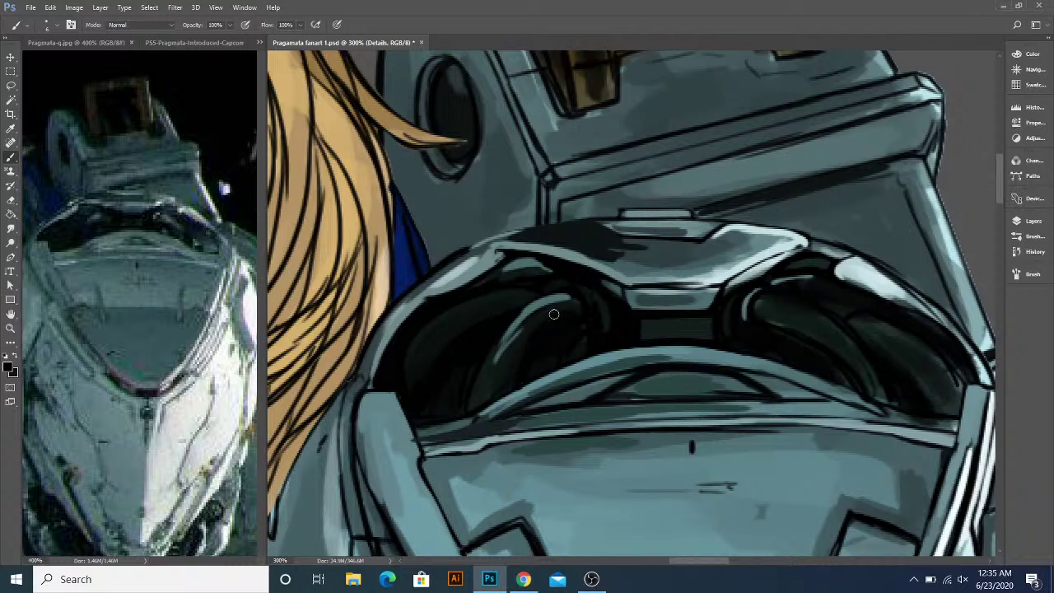
{"action": "left_click_drag", "start_coordinate": [511, 365], "coordinate": [525, 354]}
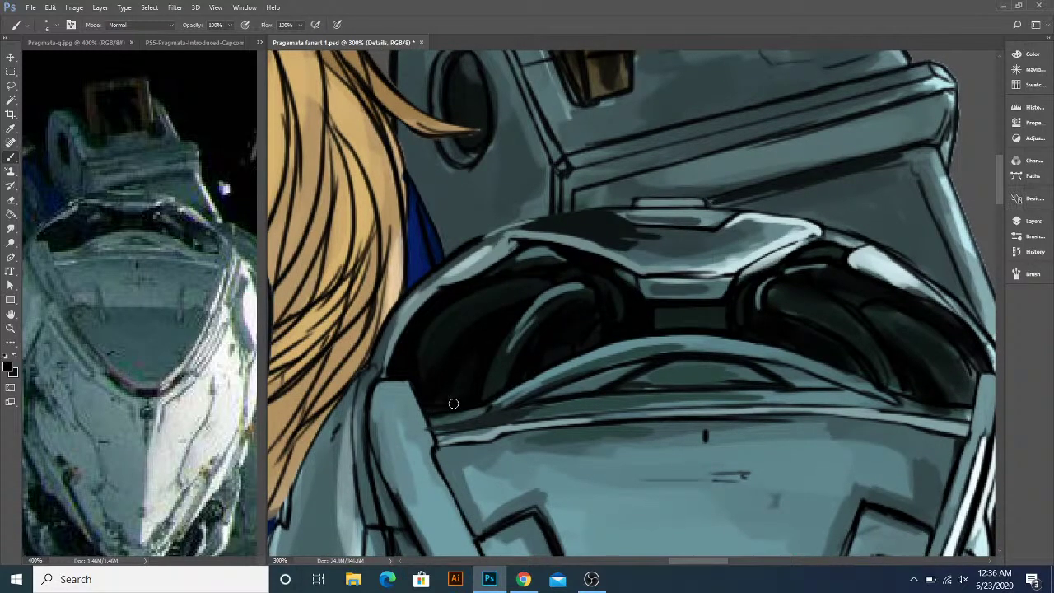
{"action": "mouse_move", "coordinate": [445, 367]}
{"action": "left_mouse_down"}
{"action": "mouse_move", "coordinate": [463, 369]}
{"action": "mouse_move", "coordinate": [499, 301]}
{"action": "mouse_move", "coordinate": [552, 289]}
{"action": "left_mouse_up"}
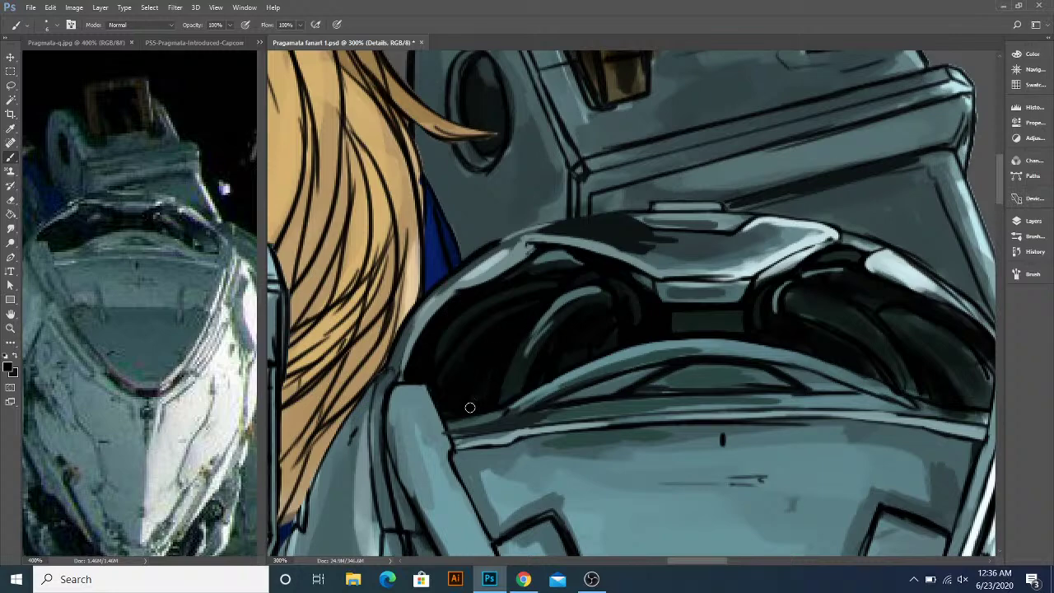
{"action": "left_click_drag", "start_coordinate": [448, 411], "coordinate": [460, 352]}
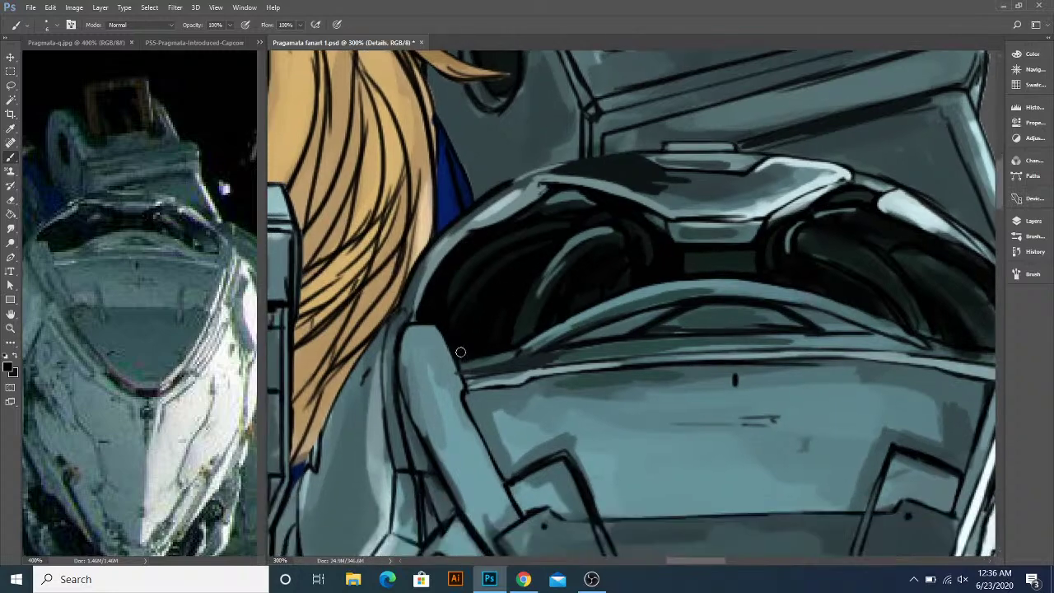
- Shade the narrow strip beside the left collar strap in grey-teal, down to the small block at its lower end
{"action": "left_click_drag", "start_coordinate": [450, 433], "coordinate": [468, 389]}
{"action": "left_click_drag", "start_coordinate": [156, 467], "coordinate": [206, 449]}
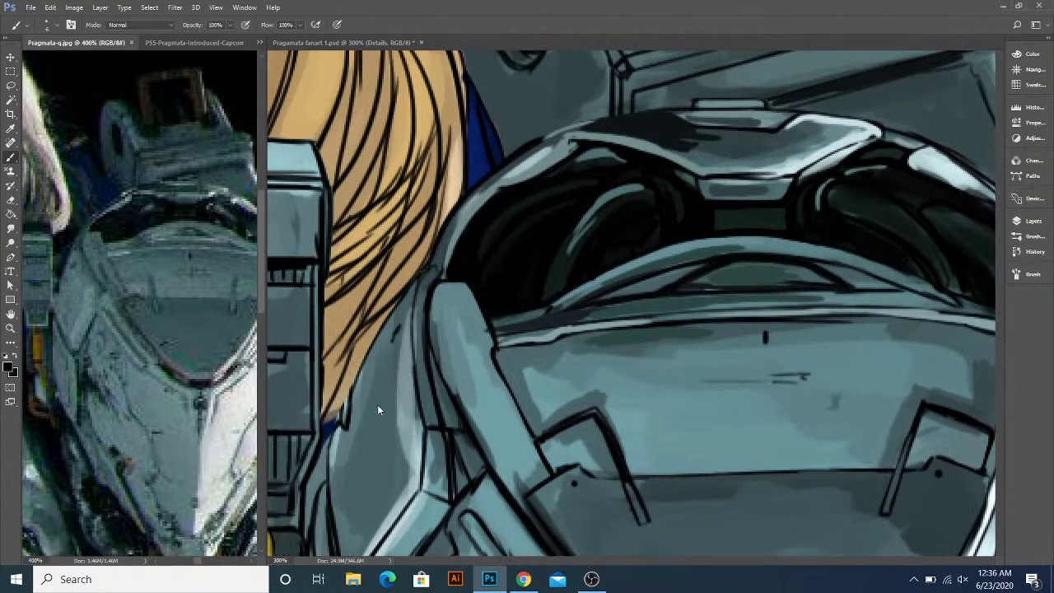
{"action": "left_click_drag", "start_coordinate": [434, 398], "coordinate": [439, 343]}
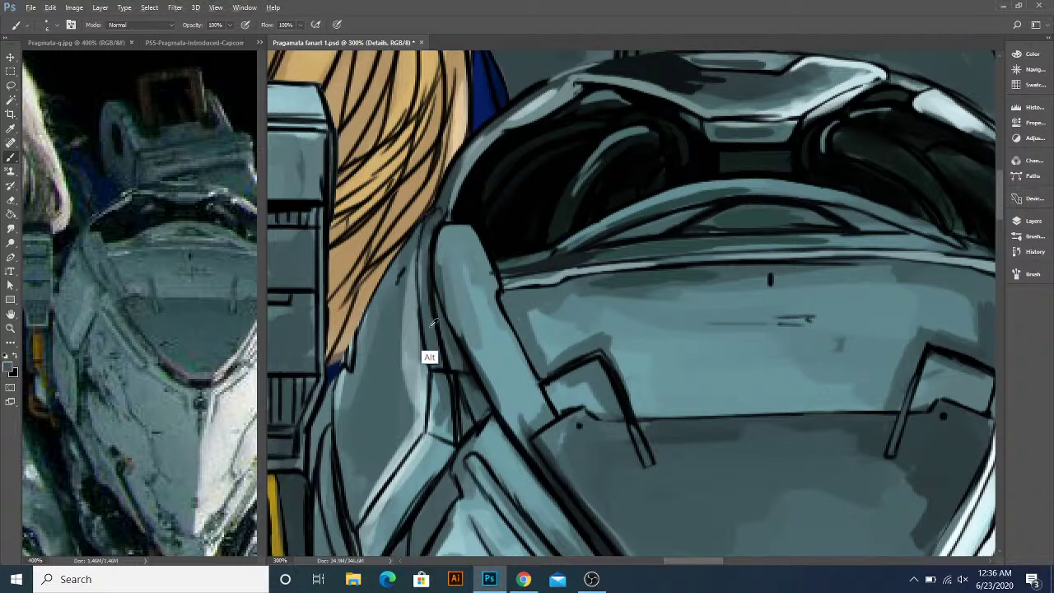
{"action": "left_click_drag", "start_coordinate": [432, 220], "coordinate": [427, 258]}
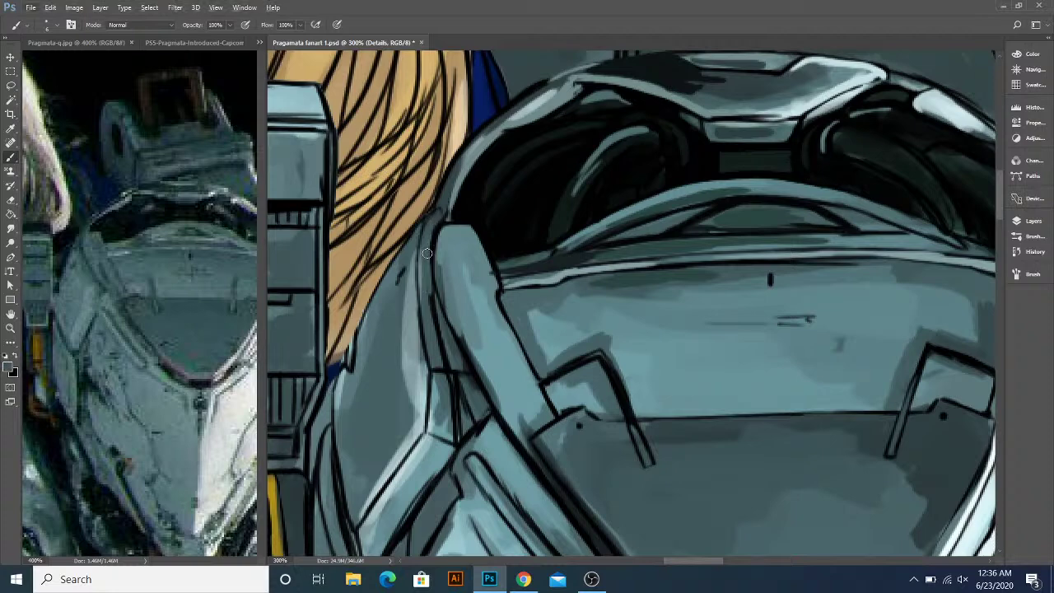
{"action": "mouse_move", "coordinate": [430, 302]}
{"action": "left_mouse_down"}
{"action": "mouse_move", "coordinate": [438, 338]}
{"action": "mouse_move", "coordinate": [422, 280]}
{"action": "left_mouse_up"}
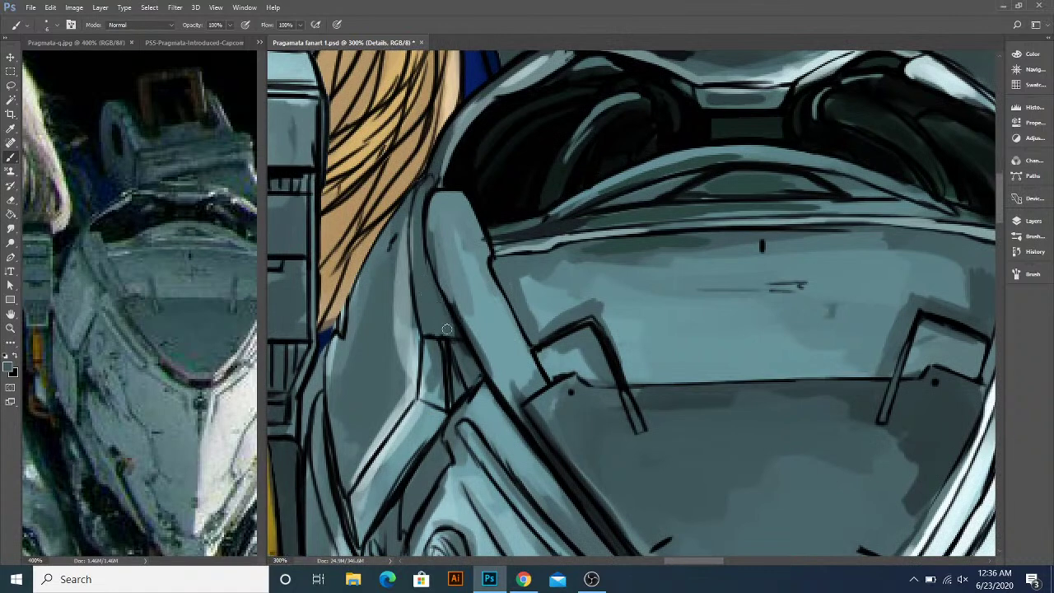
{"action": "left_click_drag", "start_coordinate": [445, 336], "coordinate": [423, 306]}
- Repaint the small block below the strip in light teal, covering its heavy top outline and softening its right edge
{"action": "left_click", "coordinate": [423, 306], "text": "alt"}
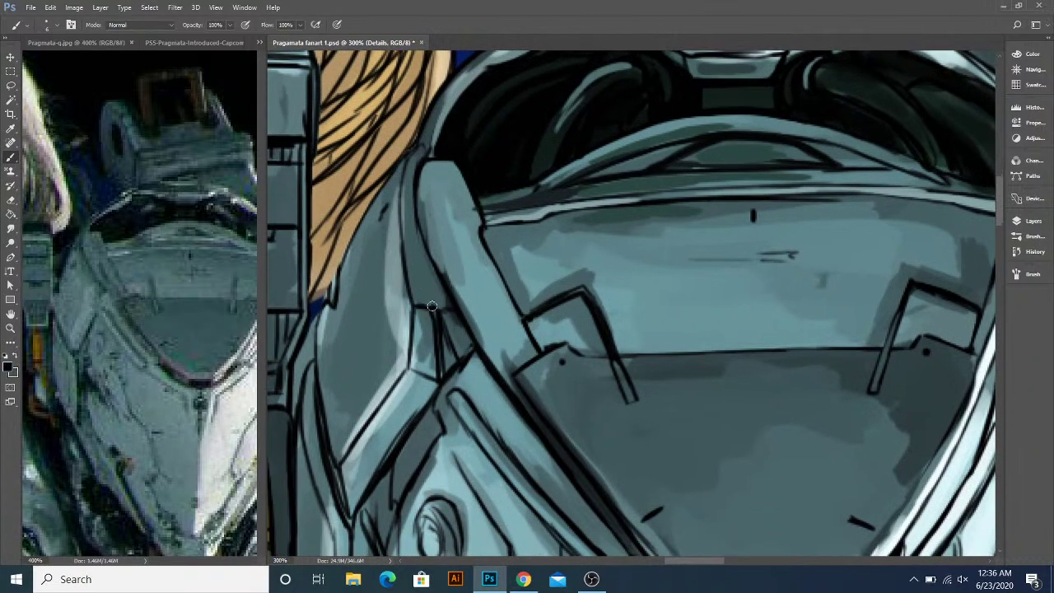
{"action": "left_click", "coordinate": [420, 315], "text": "alt"}
{"action": "left_click", "coordinate": [418, 368], "text": "alt"}
{"action": "left_click_drag", "start_coordinate": [418, 312], "coordinate": [419, 361]}
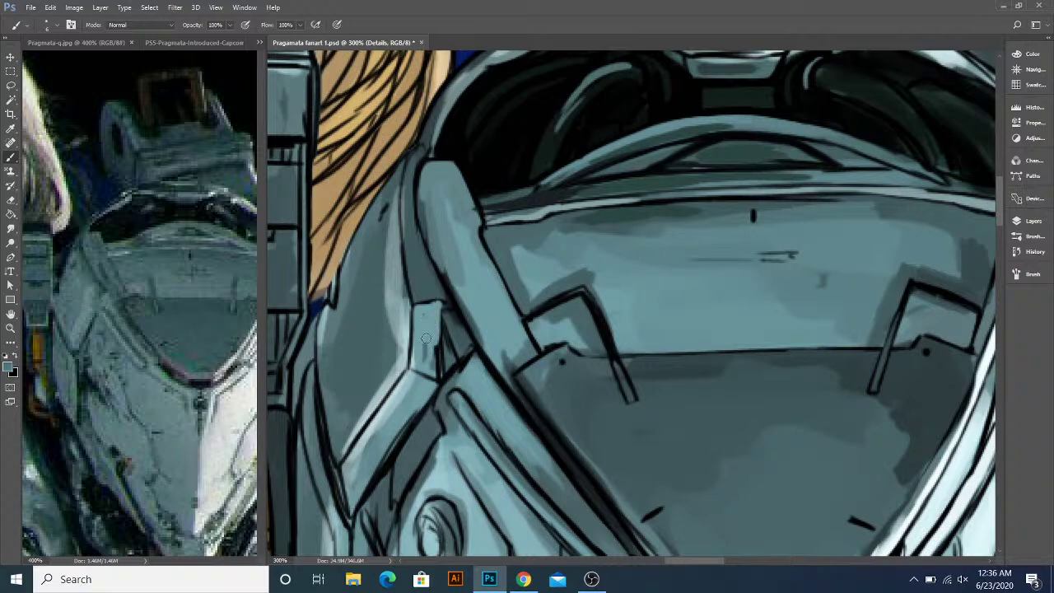
{"action": "left_click_drag", "start_coordinate": [436, 311], "coordinate": [439, 322]}
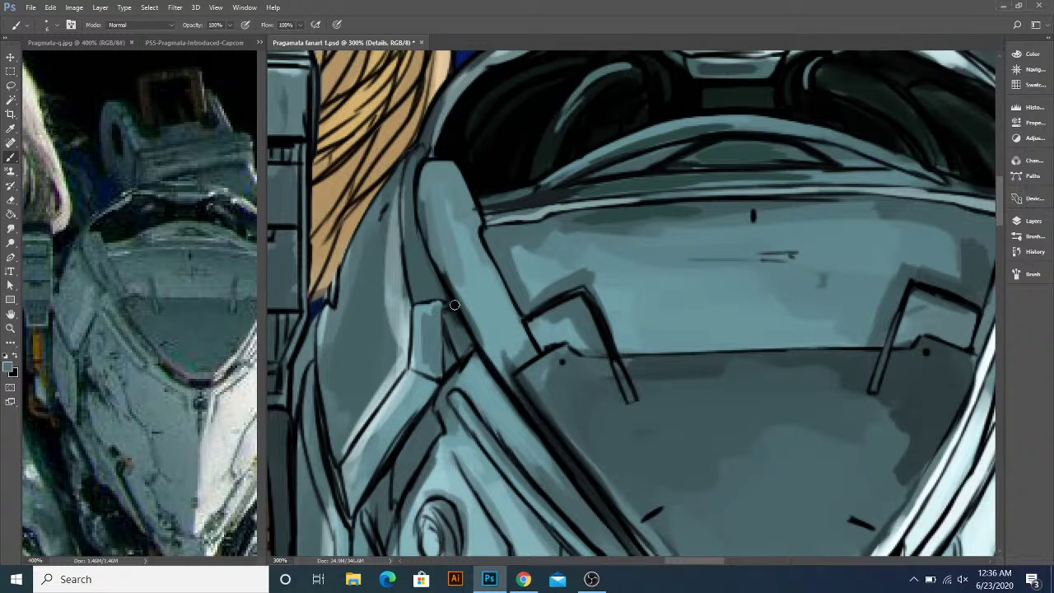
- Fill the gap between the small block and the collar strap with dark grey-teal and clean up the block's edges
{"action": "left_click", "coordinate": [440, 293], "text": "alt"}
{"action": "left_click_drag", "start_coordinate": [450, 310], "coordinate": [457, 338]}
{"action": "scroll", "coordinate": [456, 353], "scroll_direction": "down", "scroll_amount": 1}
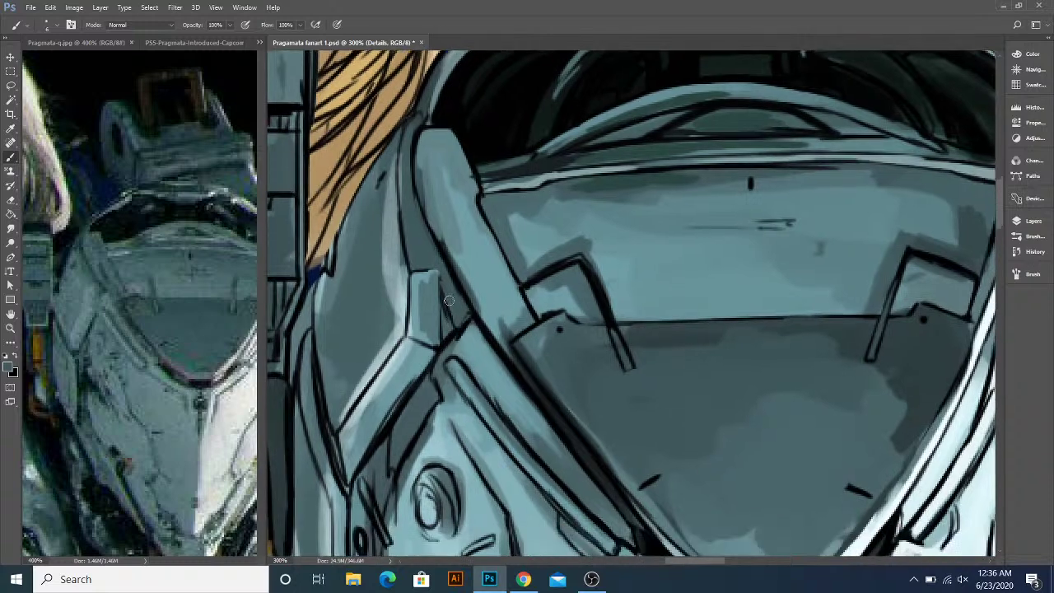
{"action": "left_click", "coordinate": [438, 282], "text": "alt"}
{"action": "mouse_move", "coordinate": [439, 270]}
{"action": "left_mouse_down"}
{"action": "mouse_move", "coordinate": [433, 235]}
{"action": "mouse_move", "coordinate": [438, 274]}
{"action": "left_mouse_up"}
{"action": "mouse_move", "coordinate": [438, 335]}
{"action": "left_mouse_down"}
{"action": "mouse_move", "coordinate": [444, 252]}
{"action": "mouse_move", "coordinate": [434, 294]}
{"action": "mouse_move", "coordinate": [449, 334]}
{"action": "mouse_move", "coordinate": [462, 295]}
{"action": "mouse_move", "coordinate": [457, 328]}
{"action": "left_mouse_up"}
{"action": "key", "text": "x"}
{"action": "left_click", "coordinate": [470, 327], "text": "alt"}
{"action": "left_click_drag", "start_coordinate": [394, 263], "coordinate": [449, 342]}
{"action": "mouse_move", "coordinate": [440, 289]}
{"action": "left_mouse_down"}
{"action": "mouse_move", "coordinate": [459, 305]}
{"action": "mouse_move", "coordinate": [452, 282]}
{"action": "mouse_move", "coordinate": [504, 206]}
{"action": "mouse_move", "coordinate": [502, 237]}
{"action": "left_mouse_up"}
- Repaint the shading along the left shoulder plate's right side, narrowing the pale highlight at its edge
{"action": "left_click", "coordinate": [515, 396], "text": "alt"}
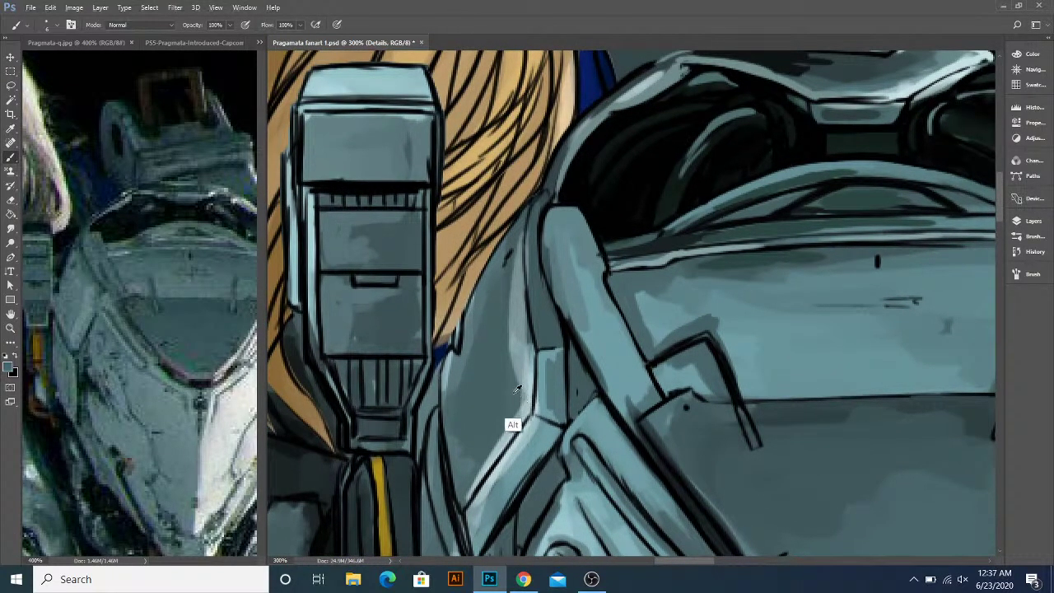
{"action": "left_click_drag", "start_coordinate": [511, 301], "coordinate": [517, 372]}
{"action": "left_click_drag", "start_coordinate": [514, 255], "coordinate": [517, 363]}
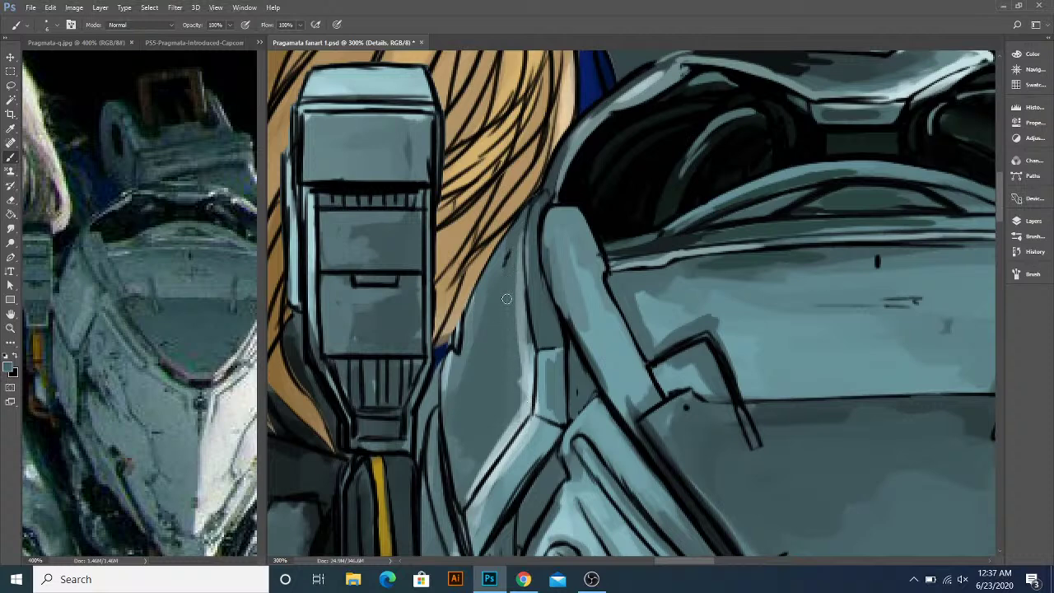
{"action": "left_click", "coordinate": [545, 376], "text": "alt"}
{"action": "left_click_drag", "start_coordinate": [519, 313], "coordinate": [524, 361]}
{"action": "mouse_move", "coordinate": [517, 299]}
{"action": "left_mouse_down"}
{"action": "mouse_move", "coordinate": [521, 412]}
{"action": "mouse_move", "coordinate": [525, 308]}
{"action": "mouse_move", "coordinate": [486, 367]}
{"action": "mouse_move", "coordinate": [523, 306]}
{"action": "left_mouse_up"}
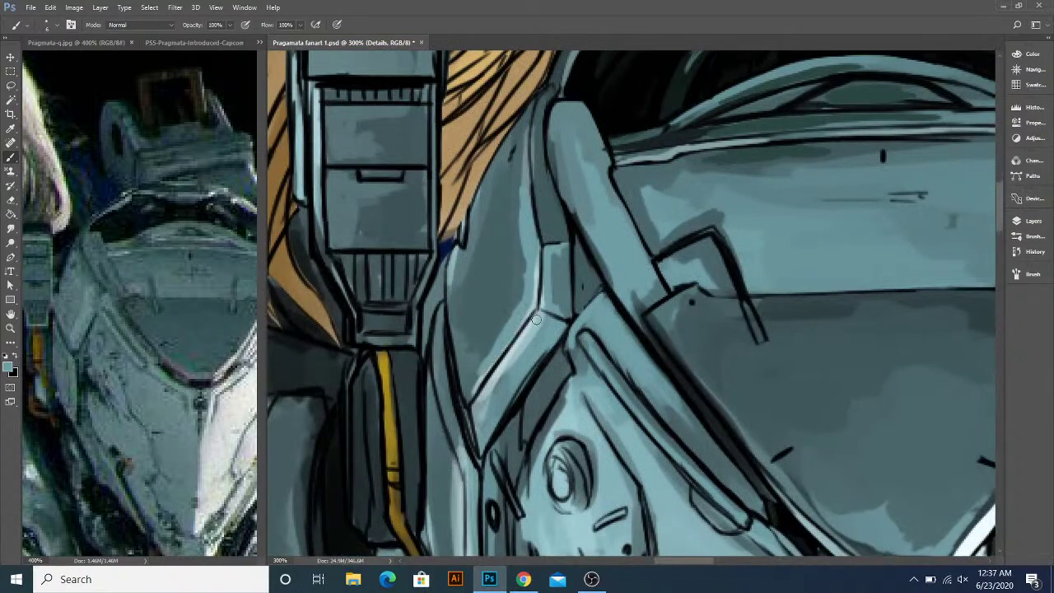
- Paint the diagonal band below the shoulder plate in flat mid teal, blending it up into the small block
{"action": "mouse_move", "coordinate": [541, 316]}
{"action": "left_mouse_down"}
{"action": "mouse_move", "coordinate": [487, 392]}
{"action": "mouse_move", "coordinate": [476, 434]}
{"action": "left_mouse_up"}
{"action": "mouse_move", "coordinate": [532, 364]}
{"action": "left_mouse_down"}
{"action": "mouse_move", "coordinate": [487, 432]}
{"action": "mouse_move", "coordinate": [544, 353]}
{"action": "left_mouse_up"}
{"action": "mouse_move", "coordinate": [547, 305]}
{"action": "left_mouse_down"}
{"action": "mouse_move", "coordinate": [525, 366]}
{"action": "mouse_move", "coordinate": [536, 369]}
{"action": "mouse_move", "coordinate": [539, 338]}
{"action": "mouse_move", "coordinate": [543, 383]}
{"action": "left_mouse_up"}
{"action": "scroll", "coordinate": [530, 298], "scroll_direction": "up", "scroll_amount": 3}
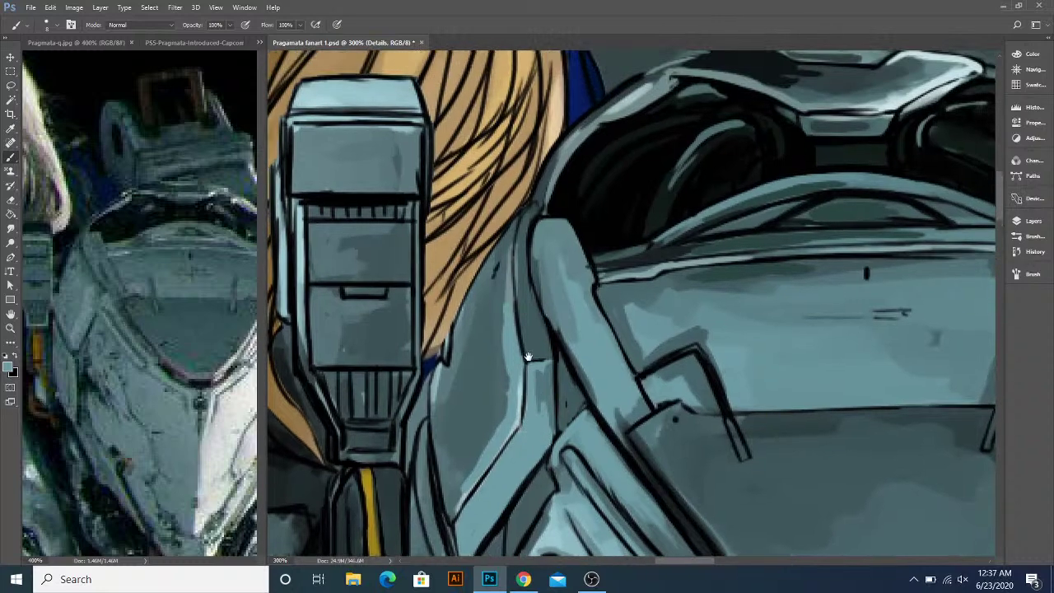
{"action": "mouse_move", "coordinate": [508, 239]}
{"action": "left_mouse_down"}
{"action": "mouse_move", "coordinate": [511, 226]}
{"action": "mouse_move", "coordinate": [504, 272]}
{"action": "mouse_move", "coordinate": [494, 243]}
{"action": "mouse_move", "coordinate": [451, 346]}
{"action": "mouse_move", "coordinate": [453, 374]}
{"action": "mouse_move", "coordinate": [467, 277]}
{"action": "mouse_move", "coordinate": [451, 284]}
{"action": "mouse_move", "coordinate": [444, 330]}
{"action": "mouse_move", "coordinate": [459, 391]}
{"action": "mouse_move", "coordinate": [442, 197]}
{"action": "left_mouse_up"}
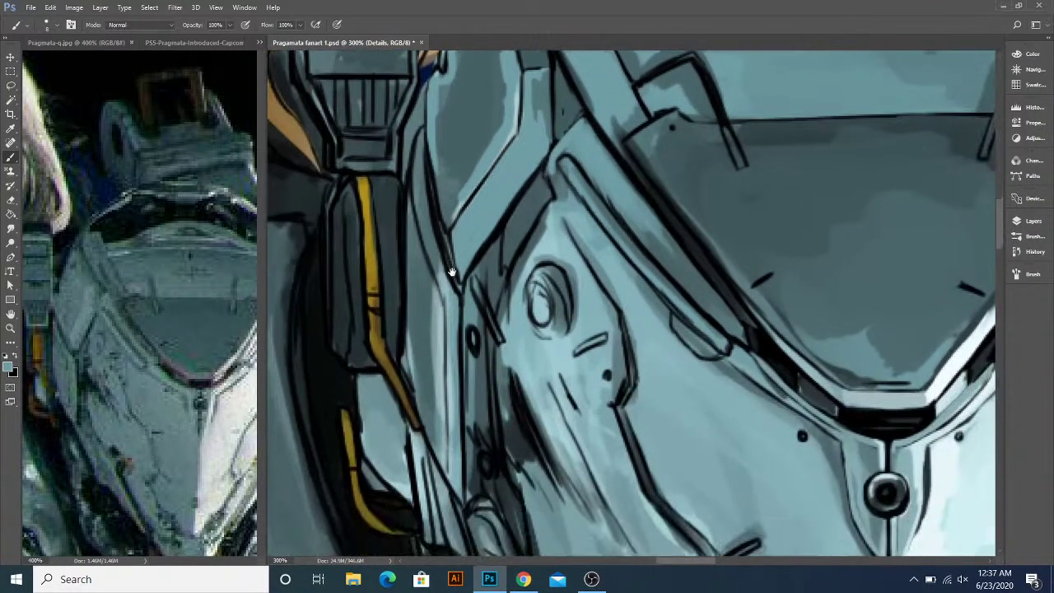
- Thicken the black line along the shoulder plate's lower left edge and trim its upper end with teal
{"action": "left_click_drag", "start_coordinate": [453, 272], "coordinate": [465, 349]}
{"action": "key", "text": "x"}
{"action": "left_click_drag", "start_coordinate": [434, 211], "coordinate": [470, 368]}
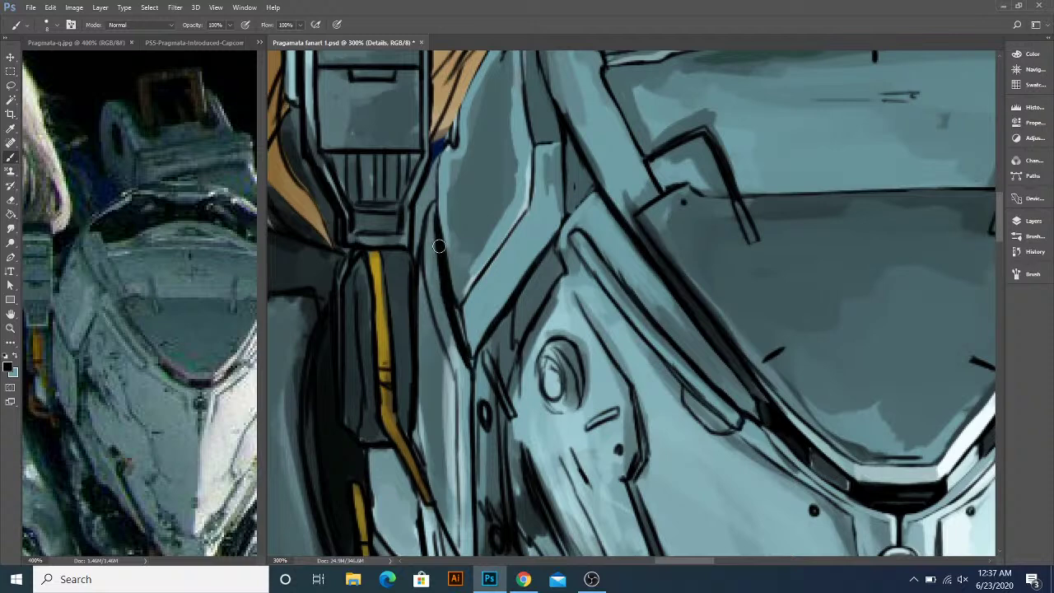
{"action": "left_click", "coordinate": [422, 267], "text": "alt"}
{"action": "mouse_move", "coordinate": [433, 203]}
{"action": "left_mouse_down"}
{"action": "mouse_move", "coordinate": [438, 300]}
{"action": "mouse_move", "coordinate": [458, 366]}
{"action": "mouse_move", "coordinate": [444, 245]}
{"action": "left_mouse_up"}
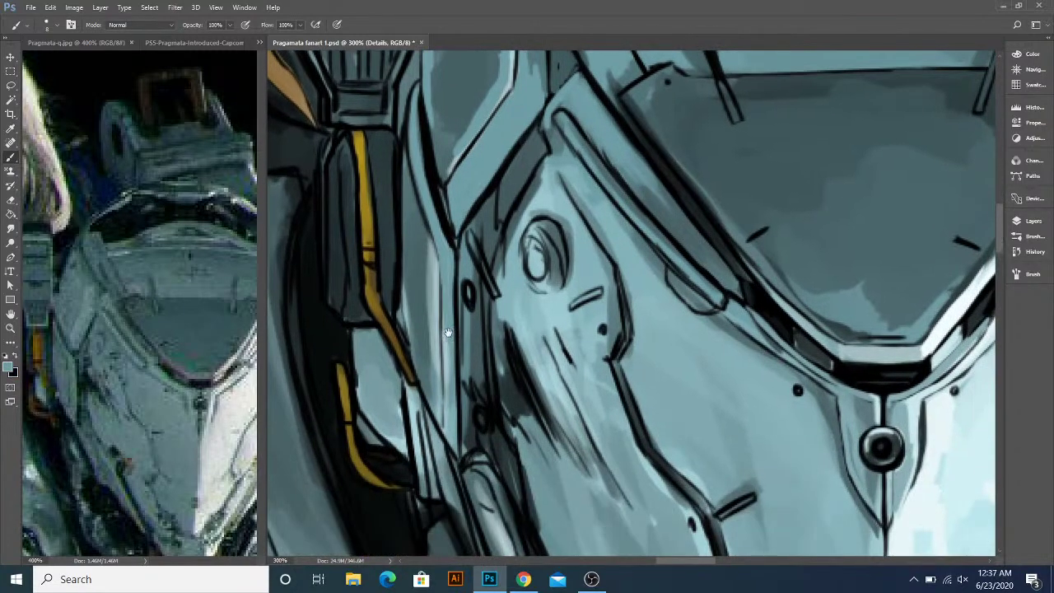
{"action": "left_click_drag", "start_coordinate": [450, 338], "coordinate": [439, 249]}
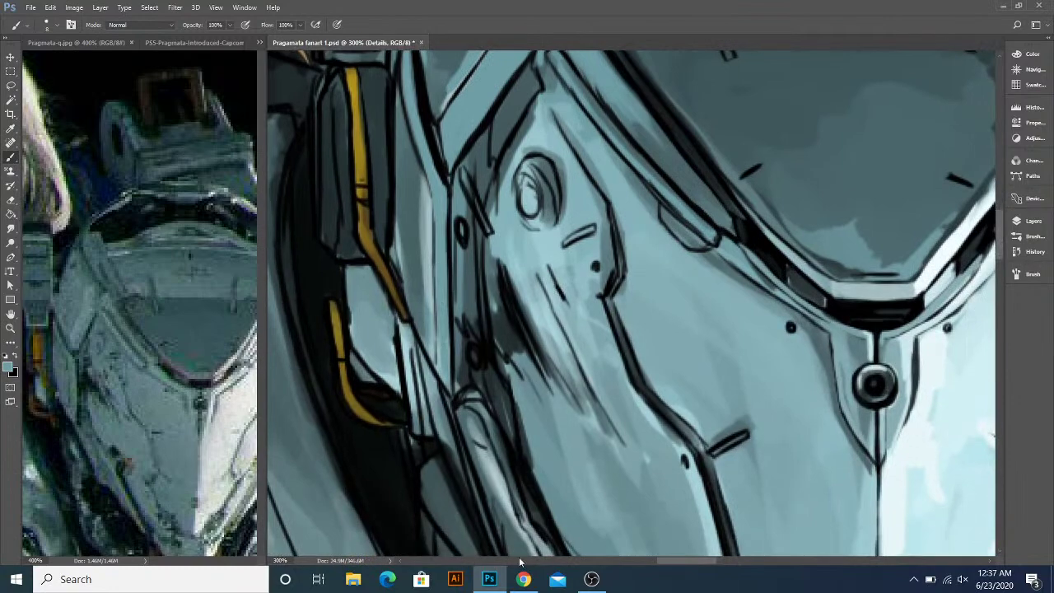
{"action": "left_click", "coordinate": [523, 580]}
{"action": "left_click", "coordinate": [523, 585]}
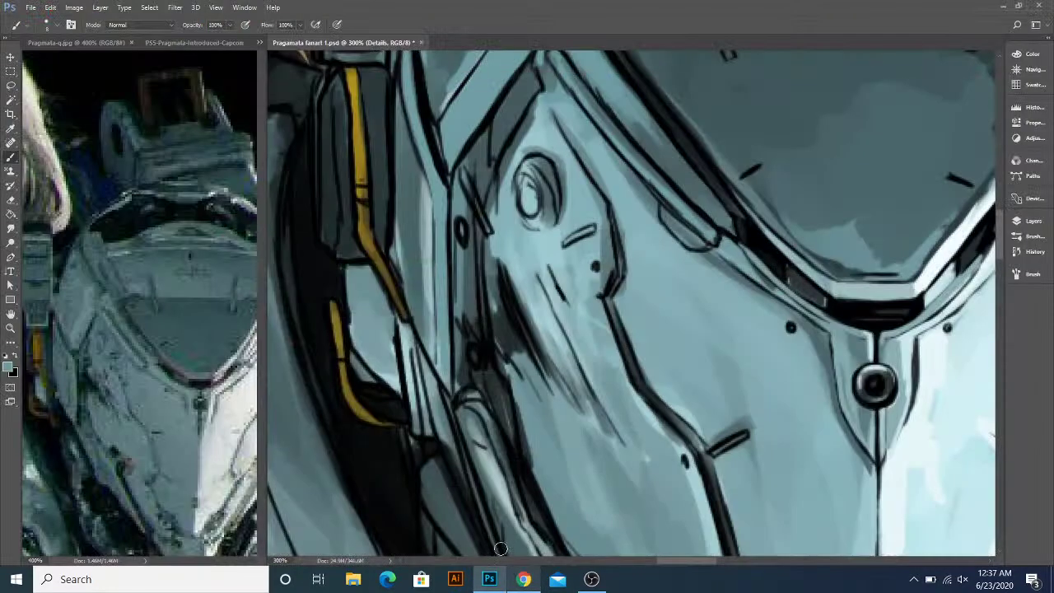
- Shade the side panel beside the yellow cable in dark grey-teal and redraw the black line along the cable
{"action": "left_click_drag", "start_coordinate": [446, 283], "coordinate": [462, 377]}
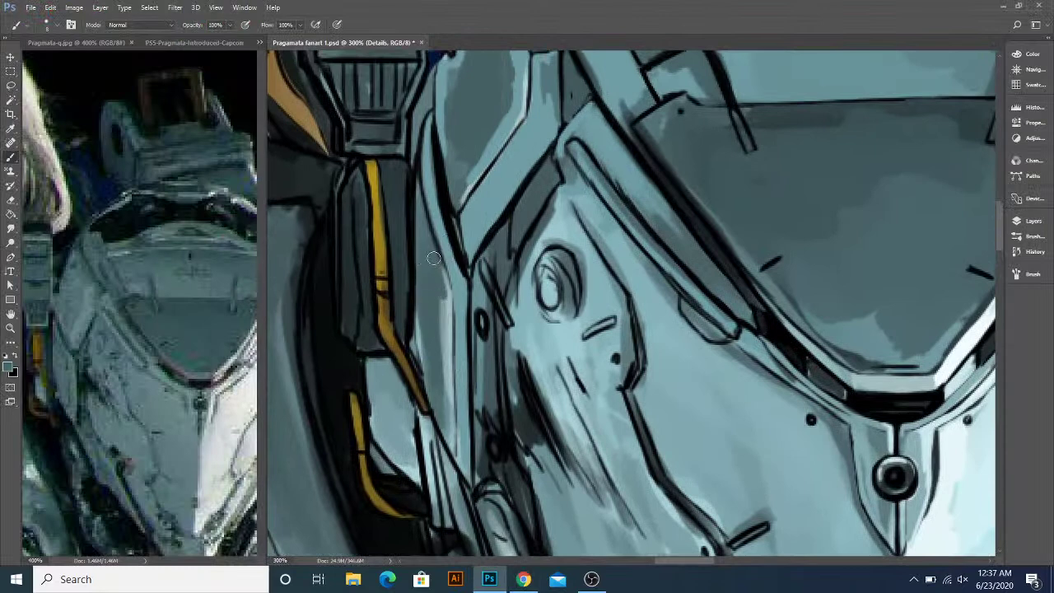
{"action": "mouse_move", "coordinate": [416, 199]}
{"action": "left_mouse_down"}
{"action": "mouse_move", "coordinate": [425, 348]}
{"action": "mouse_move", "coordinate": [426, 308]}
{"action": "left_mouse_up"}
{"action": "key", "text": "x"}
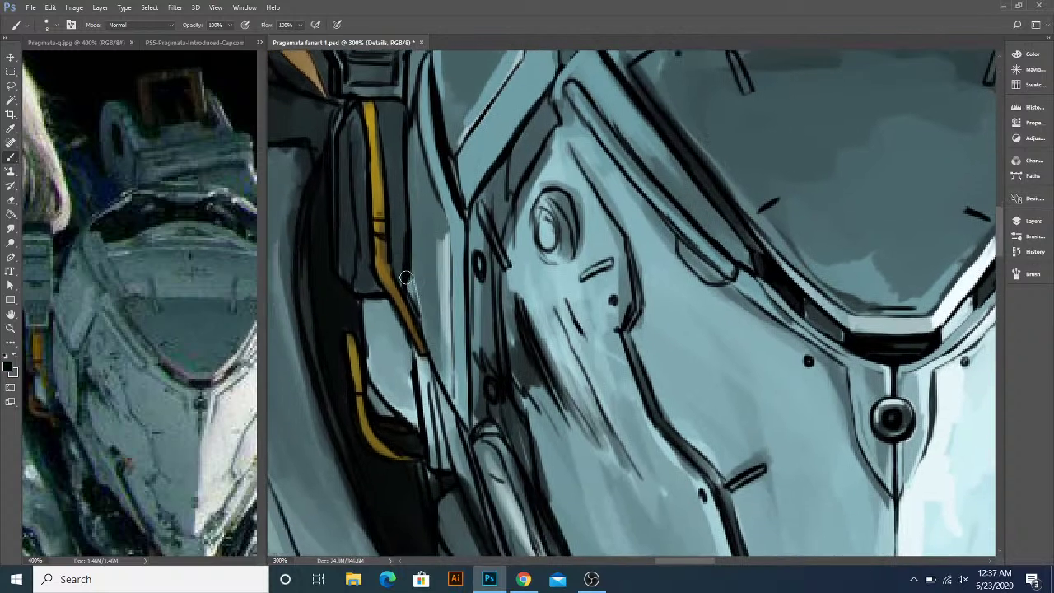
{"action": "mouse_move", "coordinate": [409, 265]}
{"action": "left_mouse_down"}
{"action": "mouse_move", "coordinate": [414, 322]}
{"action": "mouse_move", "coordinate": [410, 276]}
{"action": "mouse_move", "coordinate": [431, 354]}
{"action": "left_mouse_up"}
{"action": "left_click", "coordinate": [425, 285], "text": "alt"}
{"action": "left_click_drag", "start_coordinate": [414, 262], "coordinate": [437, 350]}
{"action": "left_click_drag", "start_coordinate": [419, 285], "coordinate": [443, 374]}
{"action": "left_click_drag", "start_coordinate": [427, 320], "coordinate": [443, 376]}
{"action": "mouse_move", "coordinate": [438, 242]}
{"action": "left_mouse_down"}
{"action": "mouse_move", "coordinate": [439, 298]}
{"action": "mouse_move", "coordinate": [459, 292]}
{"action": "mouse_move", "coordinate": [420, 291]}
{"action": "left_mouse_up"}
- Even out the dark shading across the left shoulder plate up to its highlighted edge
{"action": "scroll", "coordinate": [496, 269], "scroll_direction": "right", "scroll_amount": 1}
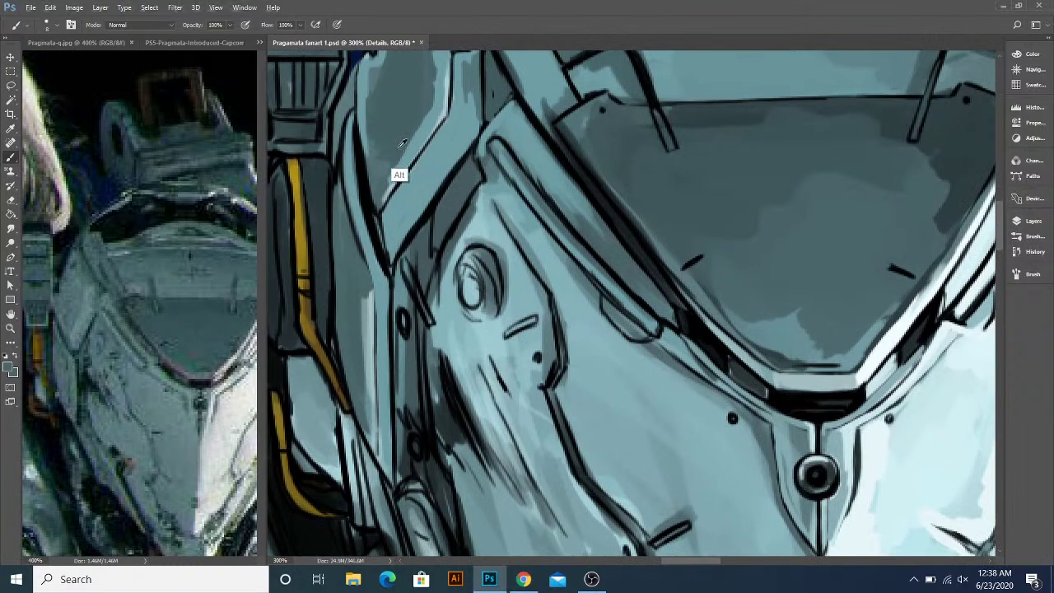
{"action": "scroll", "coordinate": [404, 140], "scroll_direction": "up", "scroll_amount": 4}
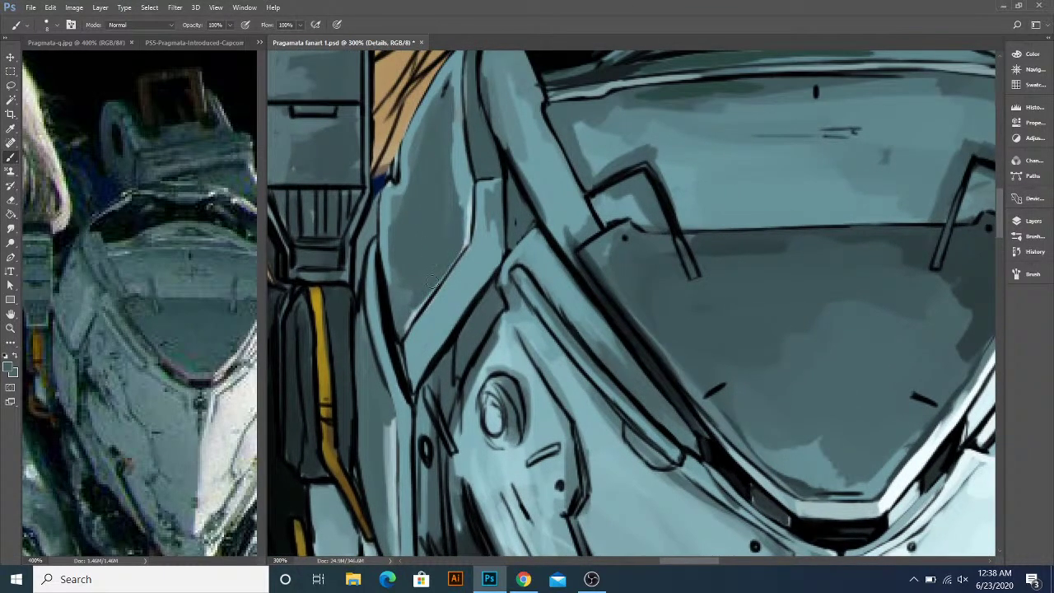
{"action": "scroll", "coordinate": [454, 171], "scroll_direction": "up", "scroll_amount": 3}
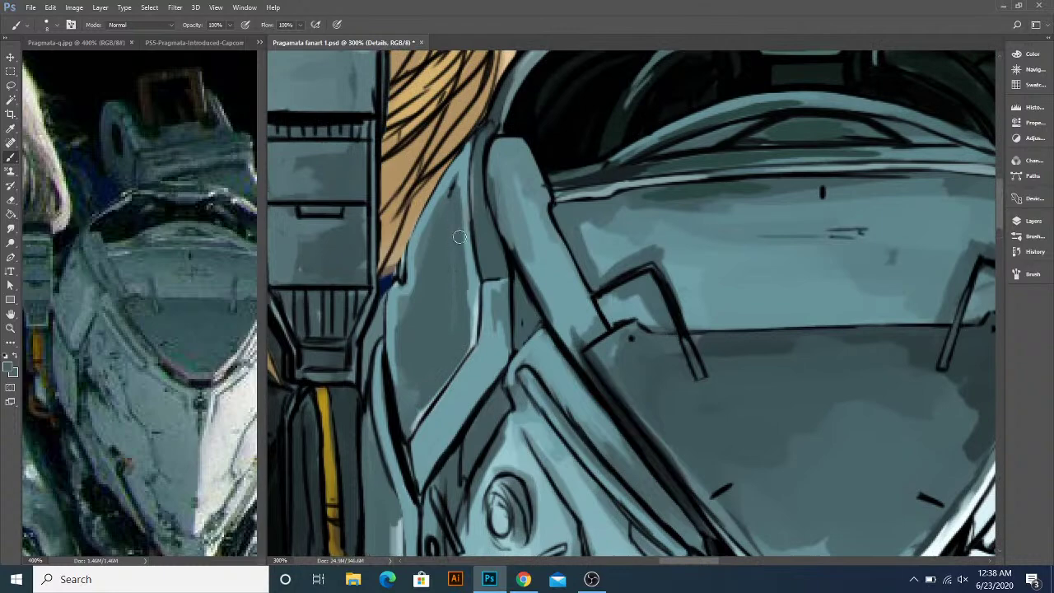
{"action": "scroll", "coordinate": [458, 212], "scroll_direction": "down", "scroll_amount": 9}
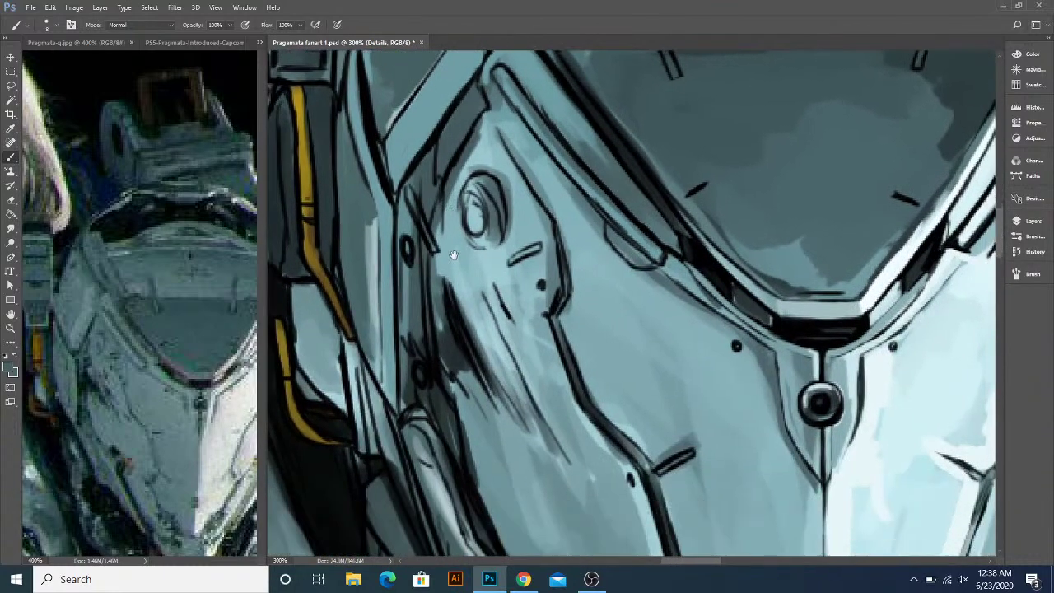
- Paint solid black shadows over the sketchy dark patch at the left edge of the chest armour
{"action": "left_click_drag", "start_coordinate": [453, 255], "coordinate": [441, 201]}
{"action": "left_click", "coordinate": [446, 267], "text": "alt"}
{"action": "left_click", "coordinate": [442, 277], "text": "alt"}
{"action": "mouse_move", "coordinate": [443, 279]}
{"action": "left_mouse_down"}
{"action": "mouse_move", "coordinate": [448, 313]}
{"action": "mouse_move", "coordinate": [437, 308]}
{"action": "left_mouse_up"}
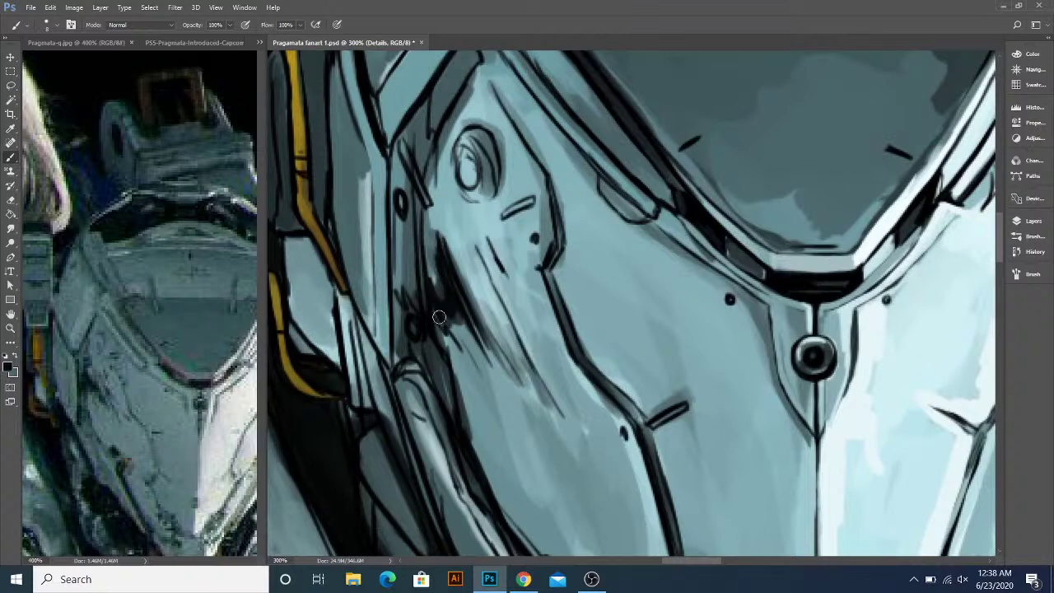
{"action": "left_click_drag", "start_coordinate": [441, 220], "coordinate": [439, 277]}
{"action": "left_click_drag", "start_coordinate": [513, 272], "coordinate": [481, 247]}
- Thin the angular black seam on the left chest armour with light teal and shade along it in dark teal
{"action": "key", "text": "x"}
{"action": "left_click", "coordinate": [529, 222], "text": "alt"}
{"action": "left_click_drag", "start_coordinate": [523, 221], "coordinate": [533, 291]}
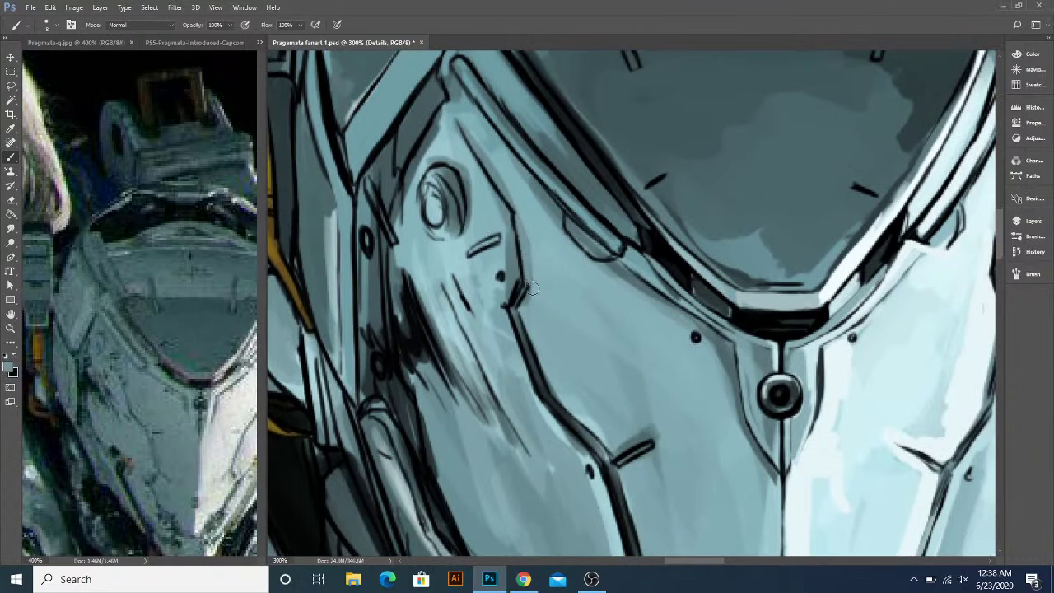
{"action": "mouse_move", "coordinate": [525, 338]}
{"action": "left_mouse_down"}
{"action": "mouse_move", "coordinate": [495, 317]}
{"action": "mouse_move", "coordinate": [509, 359]}
{"action": "left_mouse_up"}
{"action": "left_click_drag", "start_coordinate": [485, 294], "coordinate": [515, 379]}
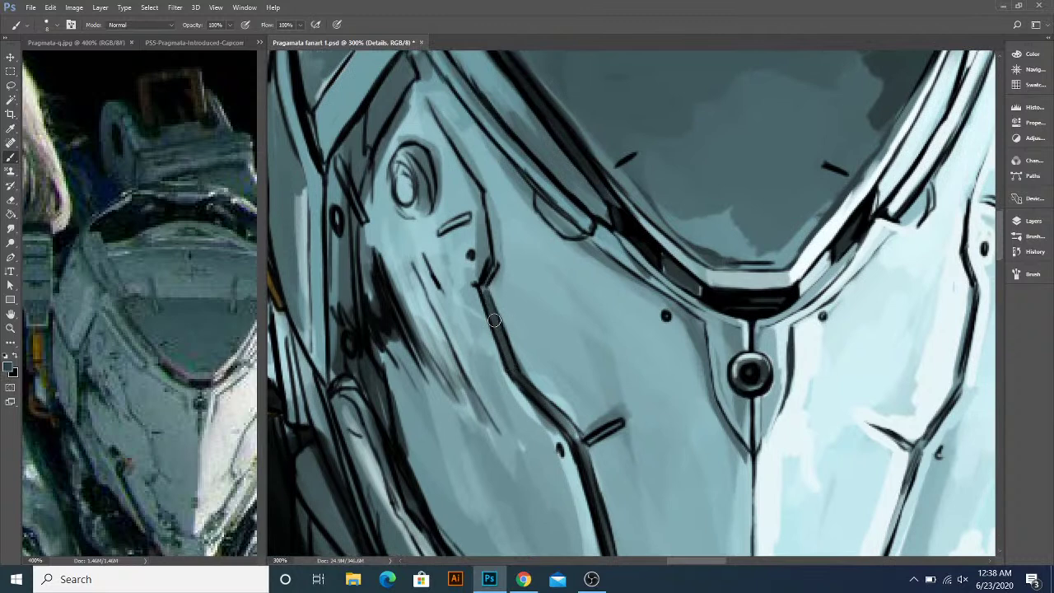
{"action": "left_click_drag", "start_coordinate": [486, 288], "coordinate": [496, 255]}
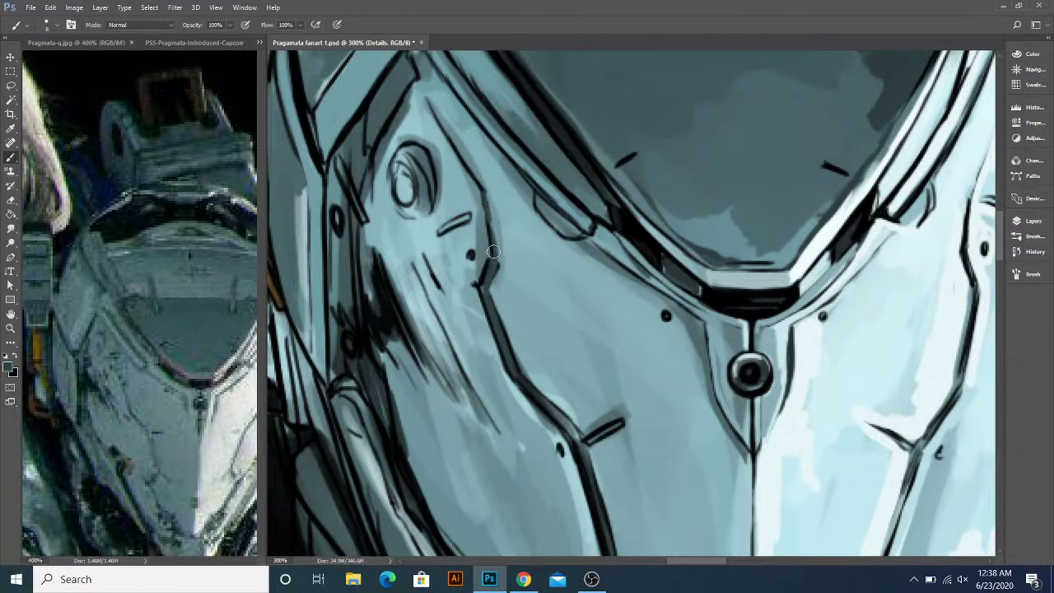
{"action": "left_click_drag", "start_coordinate": [483, 210], "coordinate": [500, 323]}
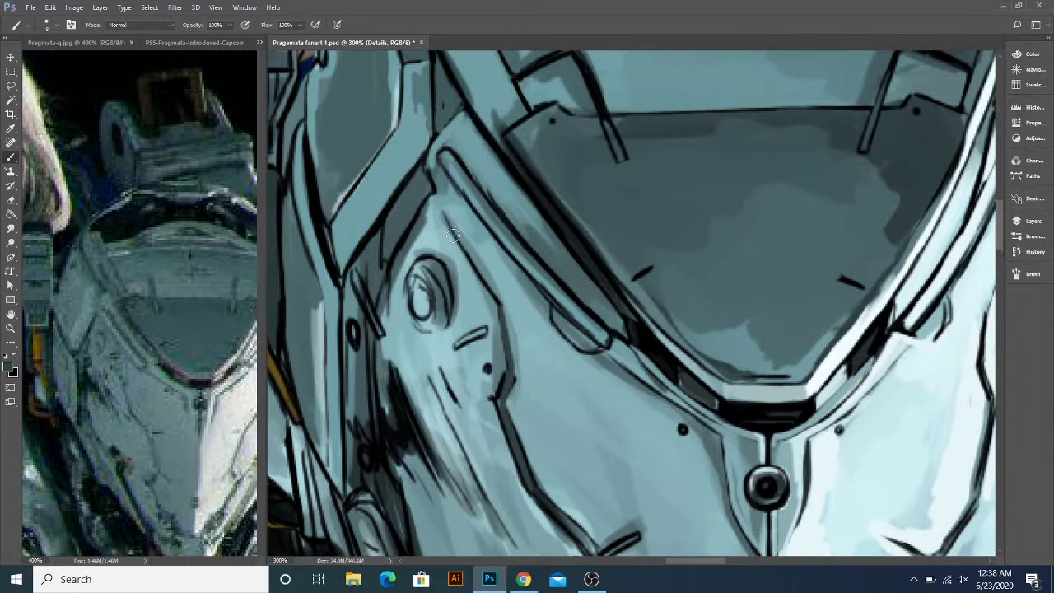
- Darken the seam's upper end and clean up the armour around it with light teal, up to the raised rail
{"action": "left_click_drag", "start_coordinate": [441, 213], "coordinate": [475, 275]}
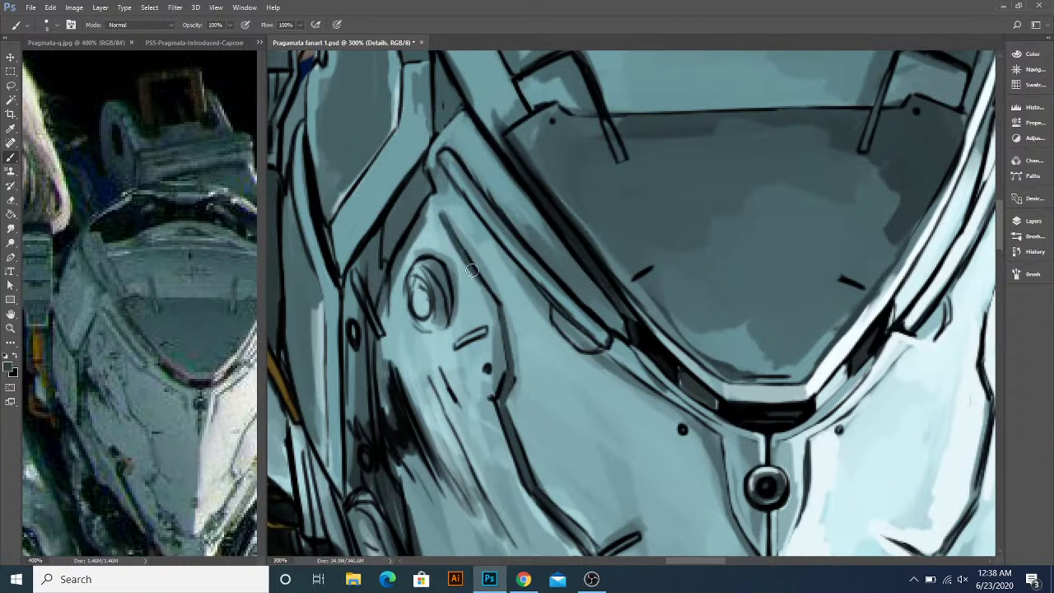
{"action": "left_click", "coordinate": [436, 195], "text": "alt"}
{"action": "left_click", "coordinate": [433, 210], "text": "alt"}
{"action": "left_click_drag", "start_coordinate": [438, 215], "coordinate": [472, 284]}
{"action": "left_click_drag", "start_coordinate": [440, 200], "coordinate": [449, 223]}
{"action": "left_click_drag", "start_coordinate": [439, 174], "coordinate": [455, 207]}
- Paint a dark shadow along the upper side of the left raised rail and a lighter teal band above it
{"action": "scroll", "coordinate": [490, 256], "scroll_direction": "up", "scroll_amount": 2}
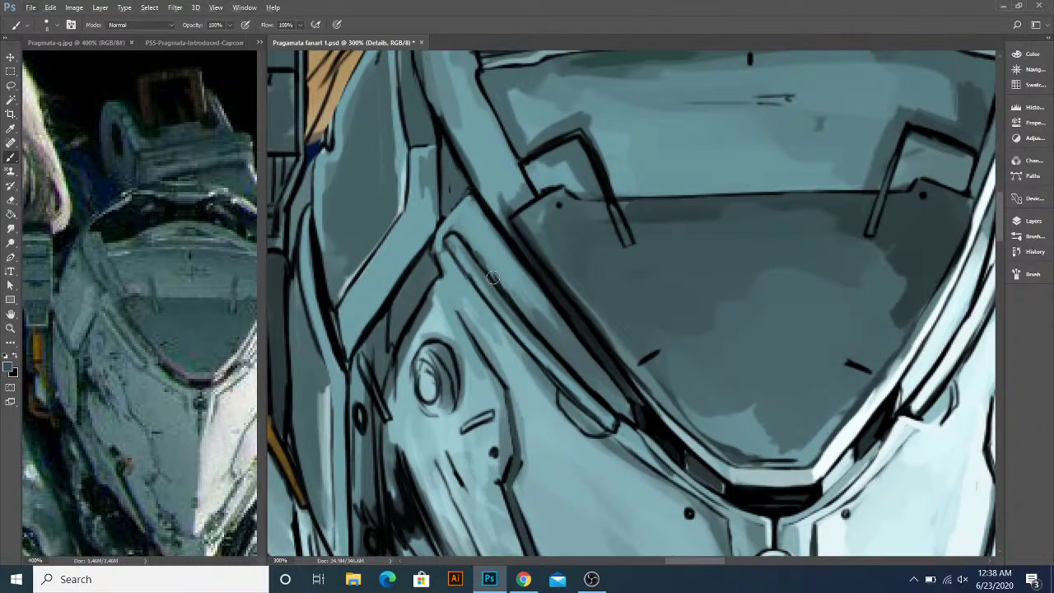
{"action": "left_click_drag", "start_coordinate": [478, 257], "coordinate": [580, 372]}
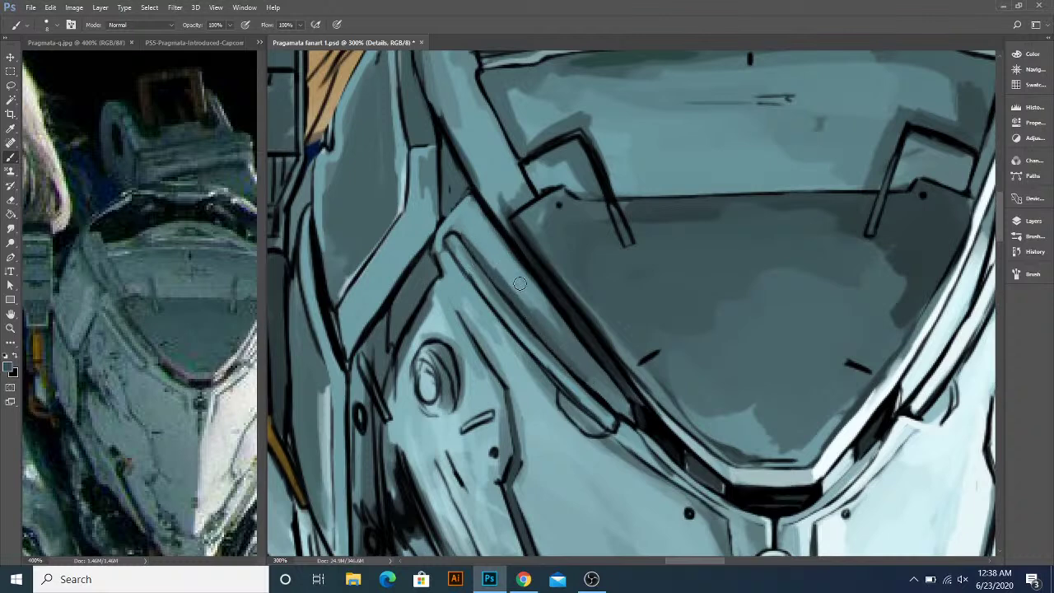
{"action": "left_click", "coordinate": [525, 292], "text": "alt"}
{"action": "left_click_drag", "start_coordinate": [501, 251], "coordinate": [568, 342]}
{"action": "left_click_drag", "start_coordinate": [522, 280], "coordinate": [597, 373]}
{"action": "left_click_drag", "start_coordinate": [575, 349], "coordinate": [506, 279]}
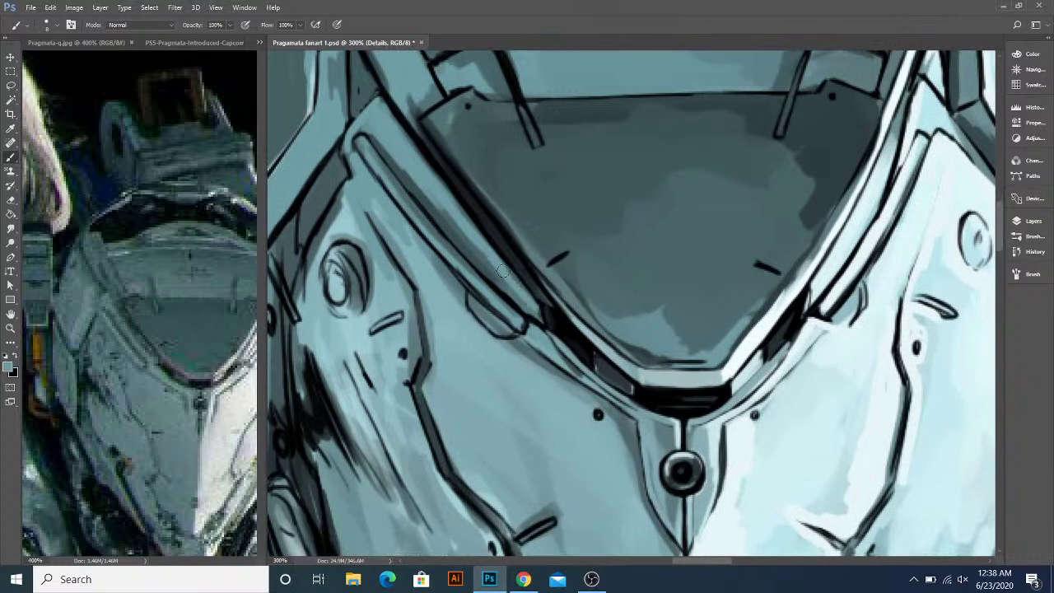
- Paint a mid-teal rim along the left slanted edge of the dark central chest panel
{"action": "left_click_drag", "start_coordinate": [493, 258], "coordinate": [502, 312]}
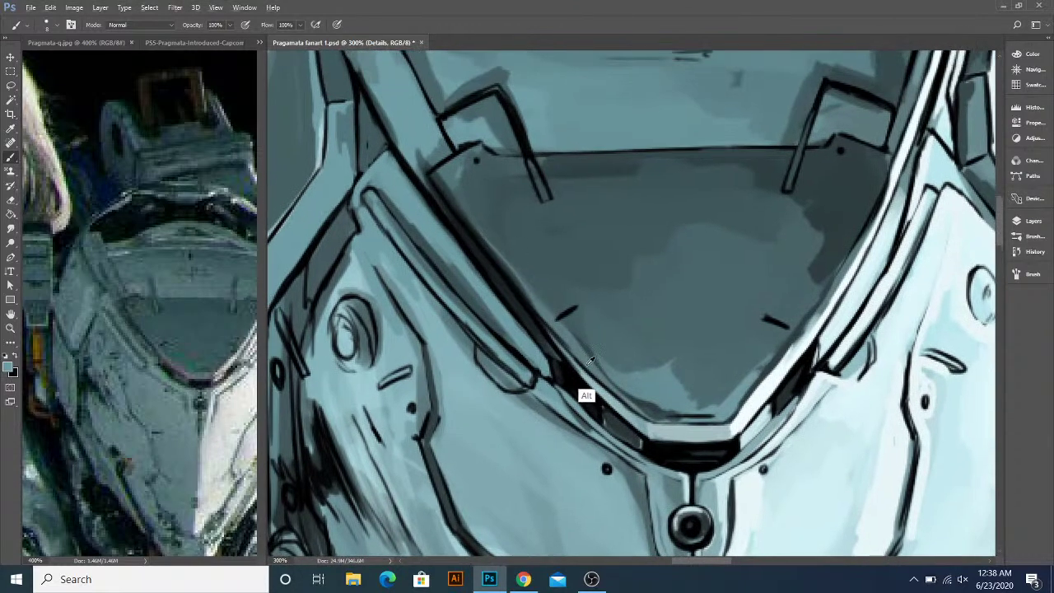
{"action": "left_click_drag", "start_coordinate": [438, 184], "coordinate": [599, 374]}
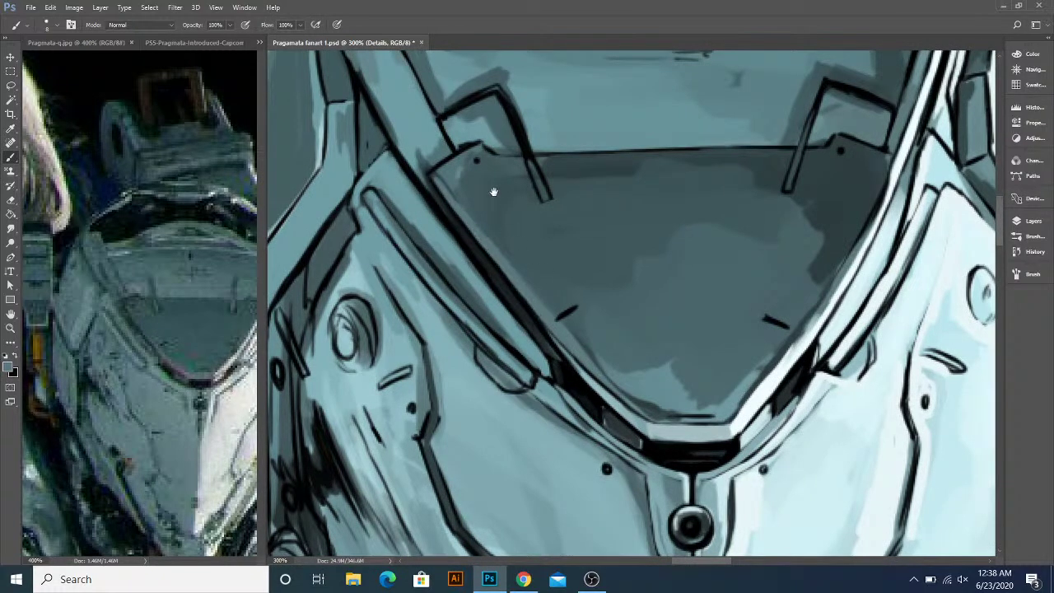
{"action": "left_click_drag", "start_coordinate": [493, 189], "coordinate": [506, 253]}
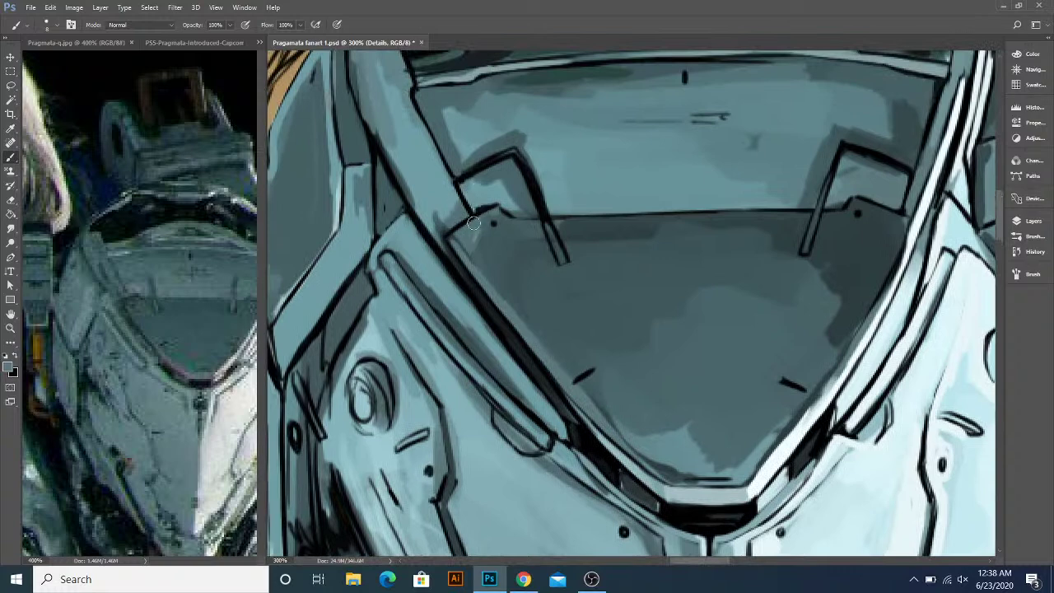
- Paint a mid-teal rim along the upper edge of the dark central chest panel, from corner to corner
{"action": "left_click_drag", "start_coordinate": [465, 227], "coordinate": [463, 248]}
{"action": "left_click_drag", "start_coordinate": [587, 234], "coordinate": [579, 262]}
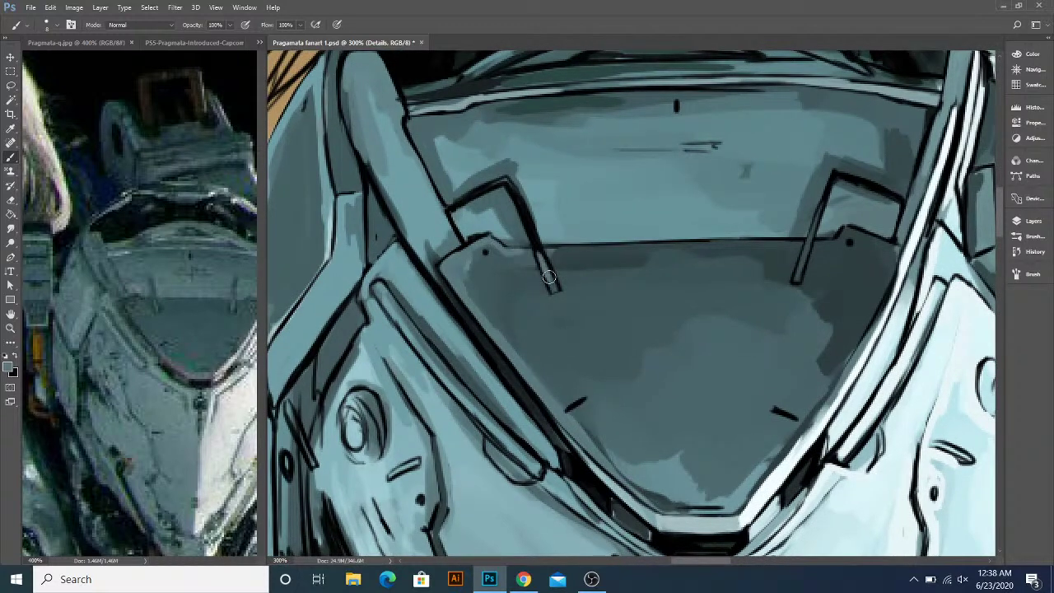
{"action": "left_click_drag", "start_coordinate": [547, 249], "coordinate": [791, 240]}
{"action": "left_click_drag", "start_coordinate": [811, 238], "coordinate": [688, 245]}
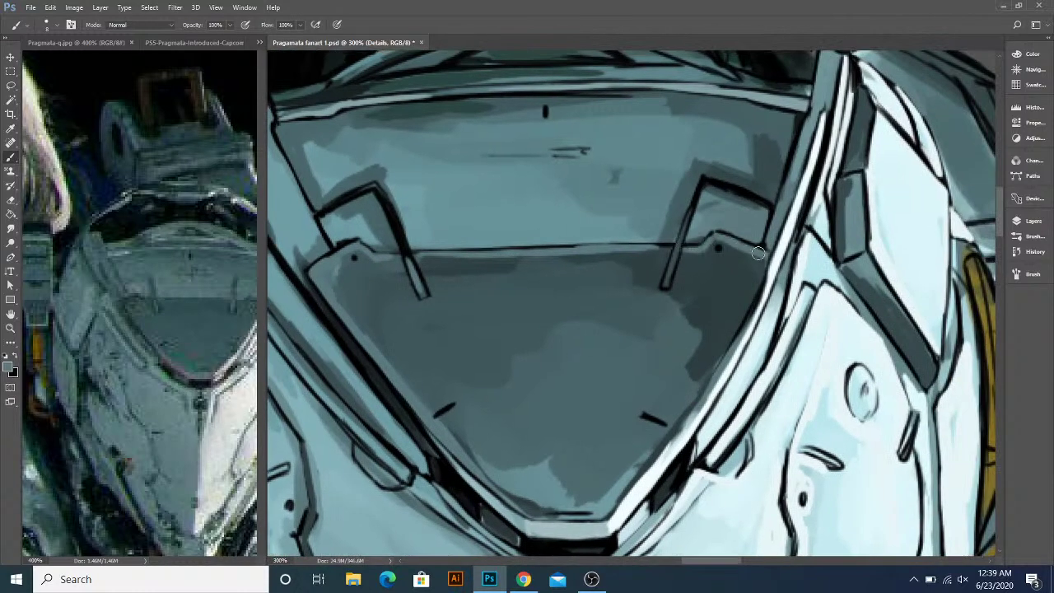
{"action": "left_click_drag", "start_coordinate": [756, 281], "coordinate": [769, 213]}
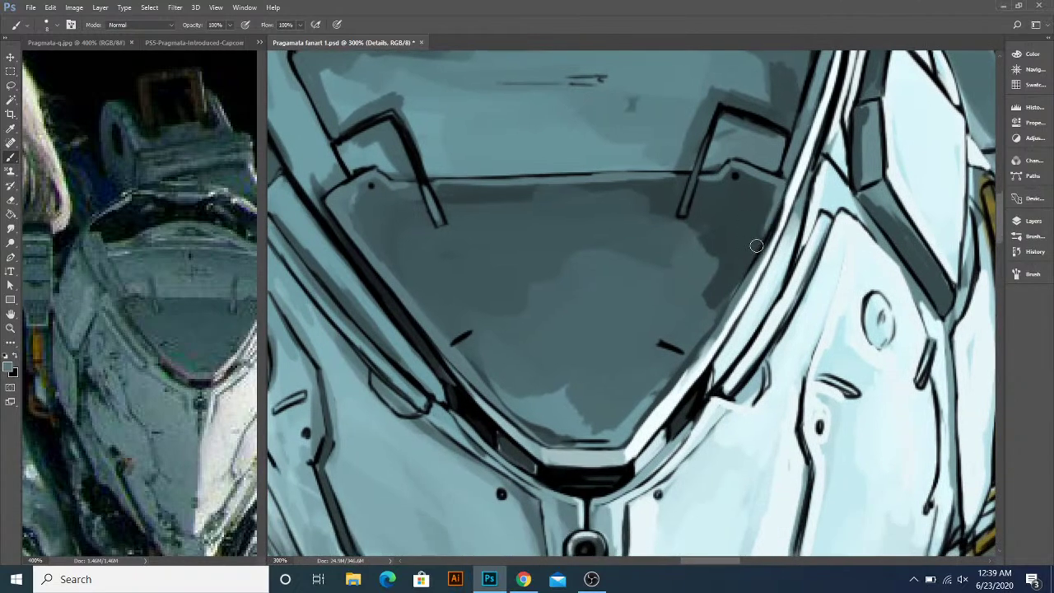
{"action": "left_click_drag", "start_coordinate": [748, 276], "coordinate": [741, 233]}
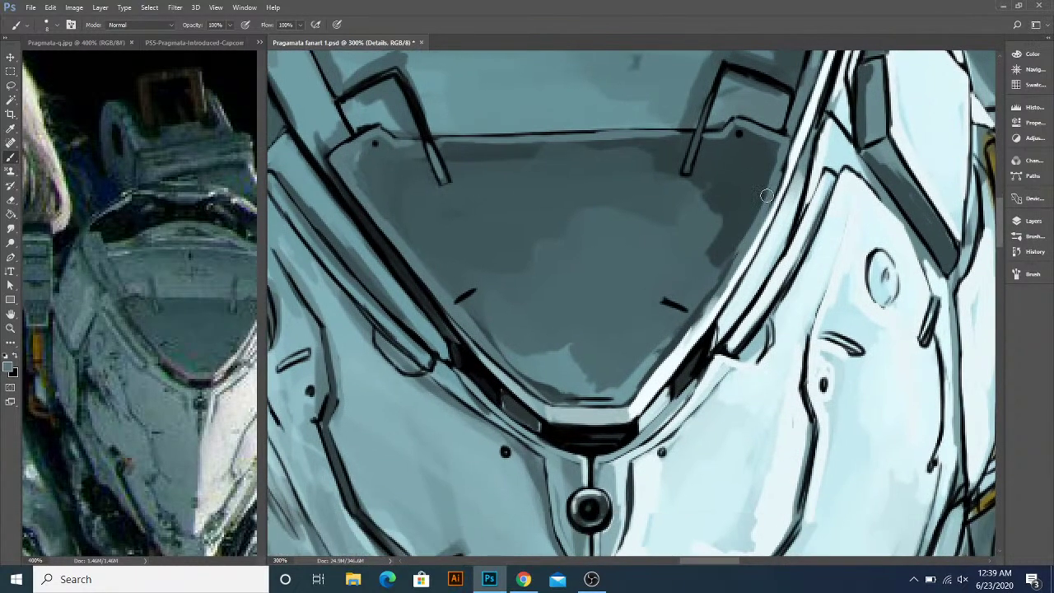
- Carry the mid-teal rim down the central panel's right slanted edge and touch up its lower left edge with light teal
{"action": "left_click_drag", "start_coordinate": [795, 150], "coordinate": [749, 237]}
{"action": "left_click_drag", "start_coordinate": [776, 193], "coordinate": [733, 279]}
{"action": "mouse_move", "coordinate": [759, 232]}
{"action": "left_mouse_down"}
{"action": "mouse_move", "coordinate": [679, 352]}
{"action": "mouse_move", "coordinate": [660, 333]}
{"action": "mouse_move", "coordinate": [658, 351]}
{"action": "left_mouse_up"}
{"action": "left_click", "coordinate": [480, 362], "text": "alt"}
{"action": "left_click_drag", "start_coordinate": [410, 278], "coordinate": [494, 379]}
{"action": "mouse_move", "coordinate": [388, 246]}
{"action": "left_mouse_down"}
{"action": "mouse_move", "coordinate": [486, 372]}
{"action": "mouse_move", "coordinate": [549, 421]}
{"action": "left_mouse_up"}
{"action": "left_click_drag", "start_coordinate": [478, 330], "coordinate": [463, 304]}
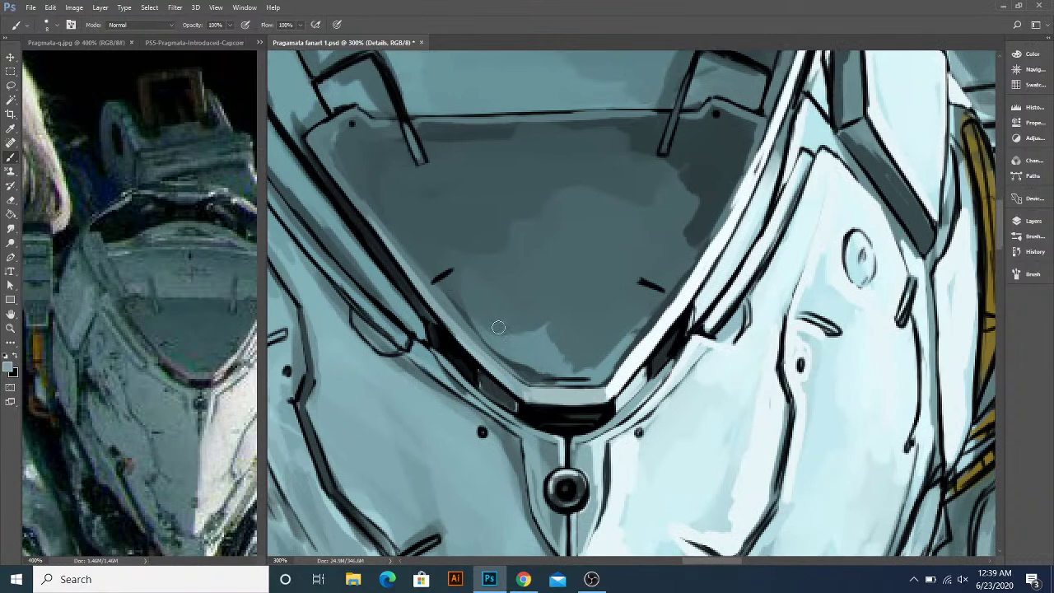
- Shade the central panel's bottom tip with dark teal and blend the light patch there into the surrounding tone
{"action": "left_click", "coordinate": [537, 373], "text": "alt"}
{"action": "left_click", "coordinate": [539, 371], "text": "alt"}
{"action": "left_click_drag", "start_coordinate": [530, 376], "coordinate": [599, 377]}
{"action": "left_click", "coordinate": [573, 342], "text": "alt"}
{"action": "mouse_move", "coordinate": [556, 330]}
{"action": "left_mouse_down"}
{"action": "mouse_move", "coordinate": [509, 331]}
{"action": "mouse_move", "coordinate": [565, 348]}
{"action": "left_mouse_up"}
{"action": "key", "text": "space"}
{"action": "left_click_drag", "start_coordinate": [582, 279], "coordinate": [572, 348]}
{"action": "left_click_drag", "start_coordinate": [578, 310], "coordinate": [568, 307]}
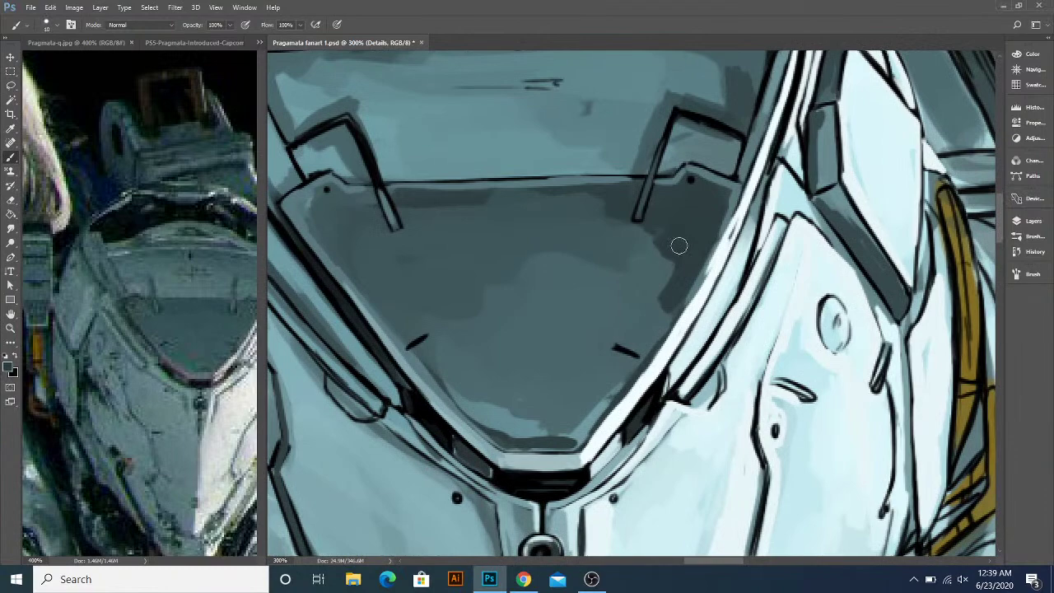
- Paint a dark teal shadow down the central panel's right side and below its upper edge near the right bracket
{"action": "mouse_move", "coordinate": [676, 271]}
{"action": "left_mouse_down"}
{"action": "mouse_move", "coordinate": [640, 352]}
{"action": "mouse_move", "coordinate": [713, 240]}
{"action": "mouse_move", "coordinate": [649, 351]}
{"action": "mouse_move", "coordinate": [680, 286]}
{"action": "left_mouse_up"}
{"action": "key", "text": "space"}
{"action": "mouse_move", "coordinate": [679, 285]}
{"action": "left_mouse_down"}
{"action": "mouse_move", "coordinate": [613, 365]}
{"action": "mouse_move", "coordinate": [652, 262]}
{"action": "left_mouse_up"}
{"action": "scroll", "coordinate": [652, 261], "scroll_direction": "up", "scroll_amount": 3}
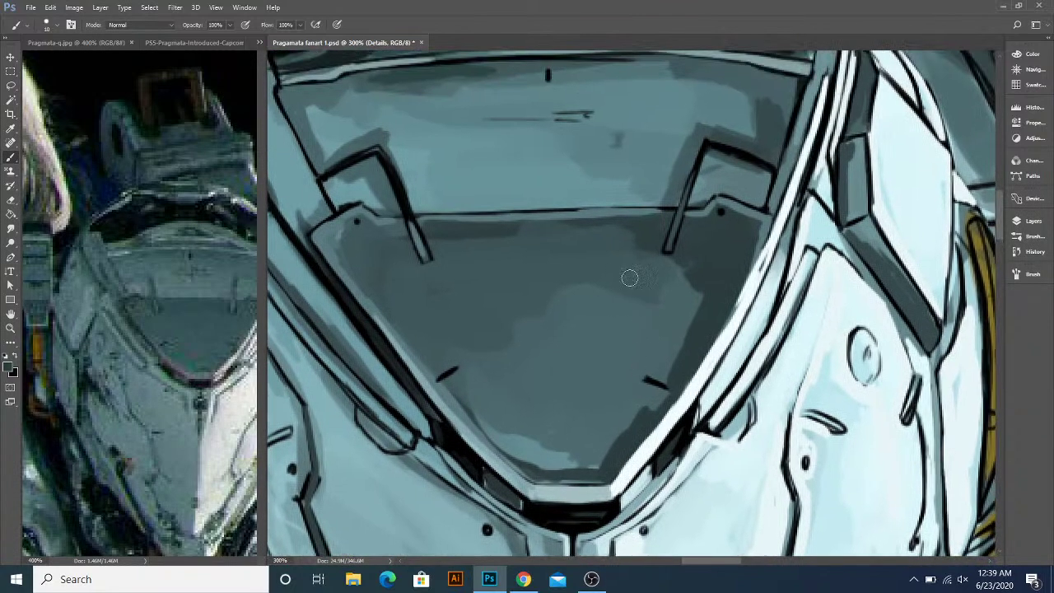
{"action": "mouse_move", "coordinate": [503, 226]}
{"action": "left_mouse_down"}
{"action": "mouse_move", "coordinate": [640, 222]}
{"action": "mouse_move", "coordinate": [633, 264]}
{"action": "left_mouse_up"}
{"action": "left_click", "coordinate": [421, 239], "text": "alt"}
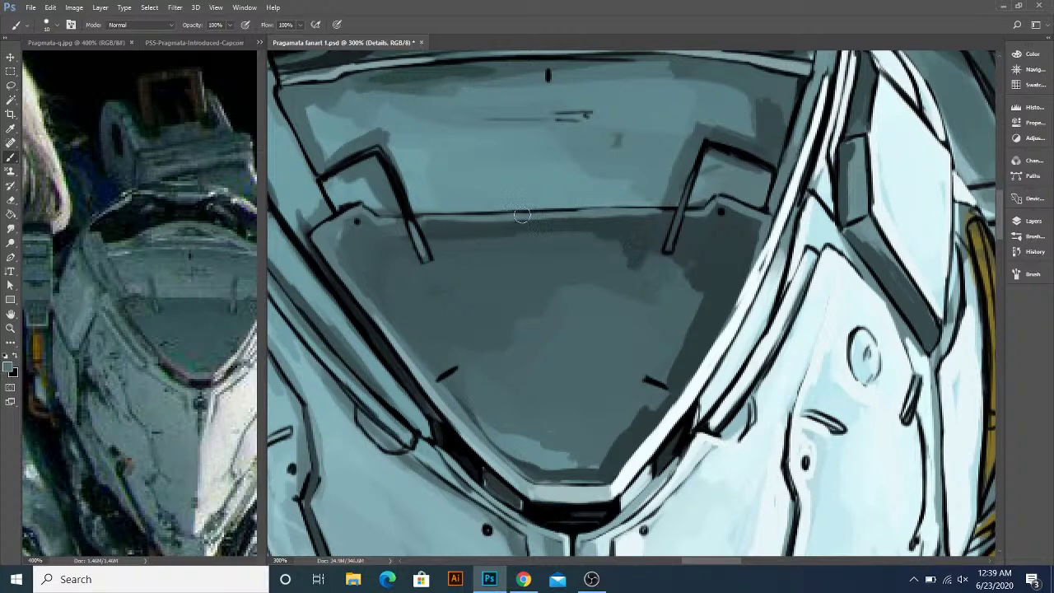
- Touch up the right bracket's slanted leg and blend the teal shading above and around the bracket
{"action": "mouse_move", "coordinate": [679, 210]}
{"action": "left_mouse_down"}
{"action": "mouse_move", "coordinate": [668, 240]}
{"action": "mouse_move", "coordinate": [675, 228]}
{"action": "left_mouse_up"}
{"action": "key", "text": "x"}
{"action": "mouse_move", "coordinate": [685, 189]}
{"action": "left_mouse_down"}
{"action": "mouse_move", "coordinate": [699, 154]}
{"action": "mouse_move", "coordinate": [664, 236]}
{"action": "left_mouse_up"}
{"action": "left_click", "coordinate": [697, 152], "text": "alt"}
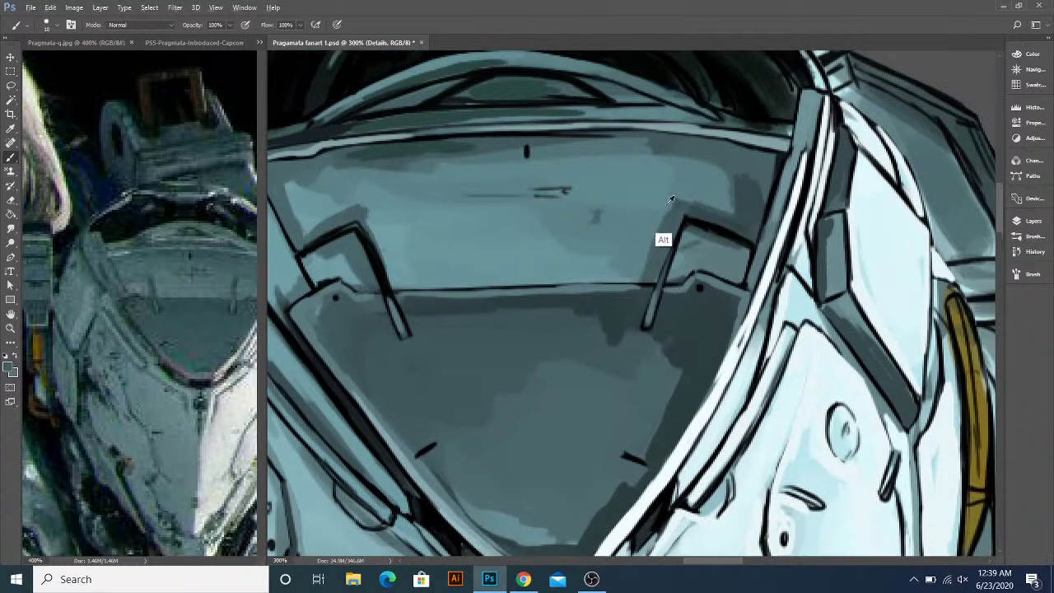
{"action": "left_click_drag", "start_coordinate": [675, 198], "coordinate": [645, 270]}
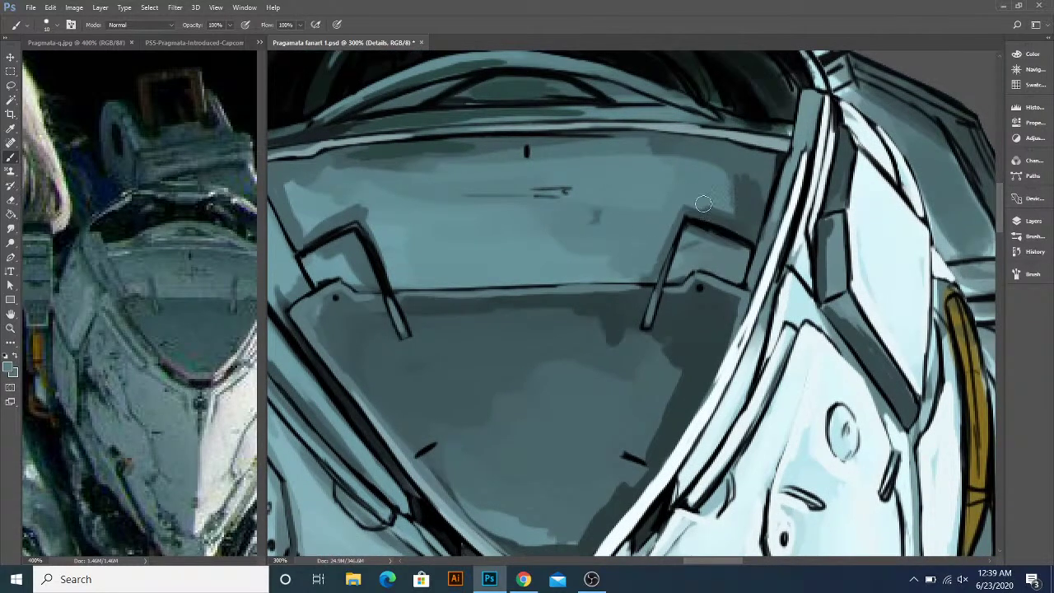
{"action": "left_click_drag", "start_coordinate": [717, 192], "coordinate": [674, 233]}
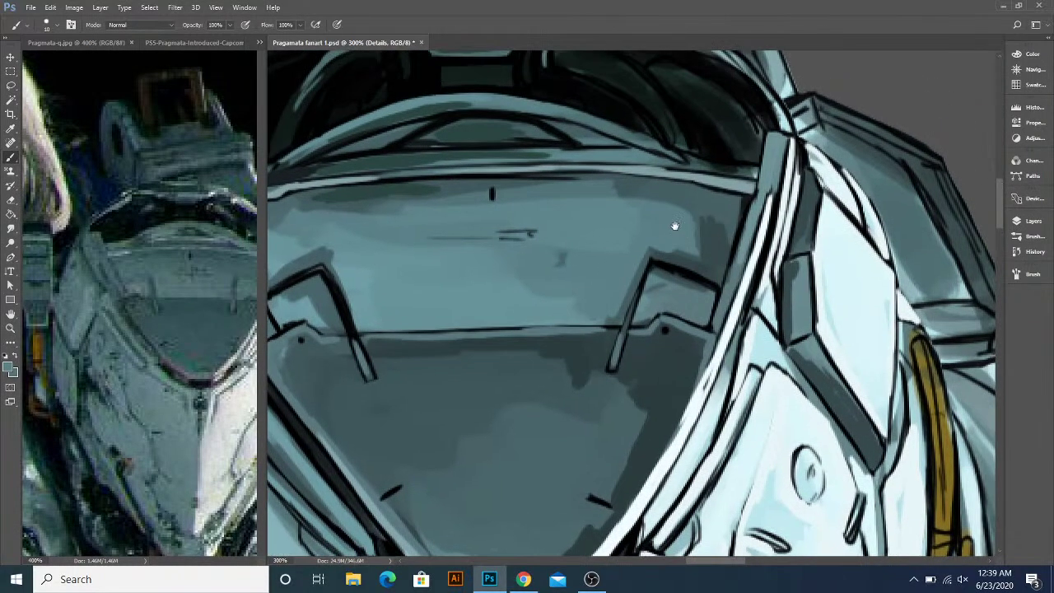
- Deepen the shadow in the upper chest panel's right corner and cover the black line under the collar trim with dark teal
{"action": "left_click", "coordinate": [146, 412]}
{"action": "left_click_drag", "start_coordinate": [146, 412], "coordinate": [84, 396]}
{"action": "left_click", "coordinate": [694, 243]}
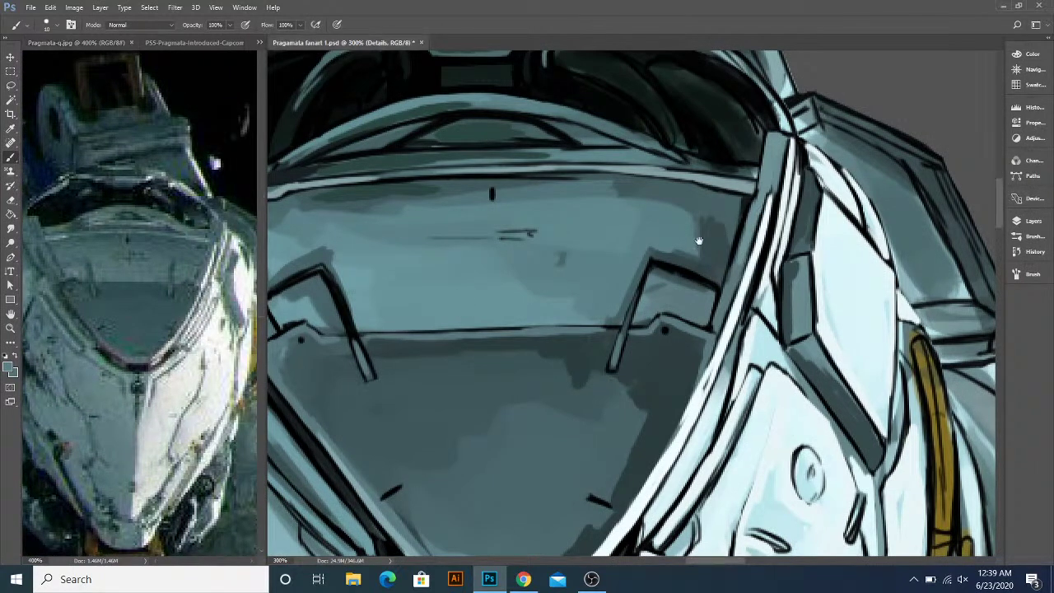
{"action": "left_click_drag", "start_coordinate": [694, 243], "coordinate": [676, 278]}
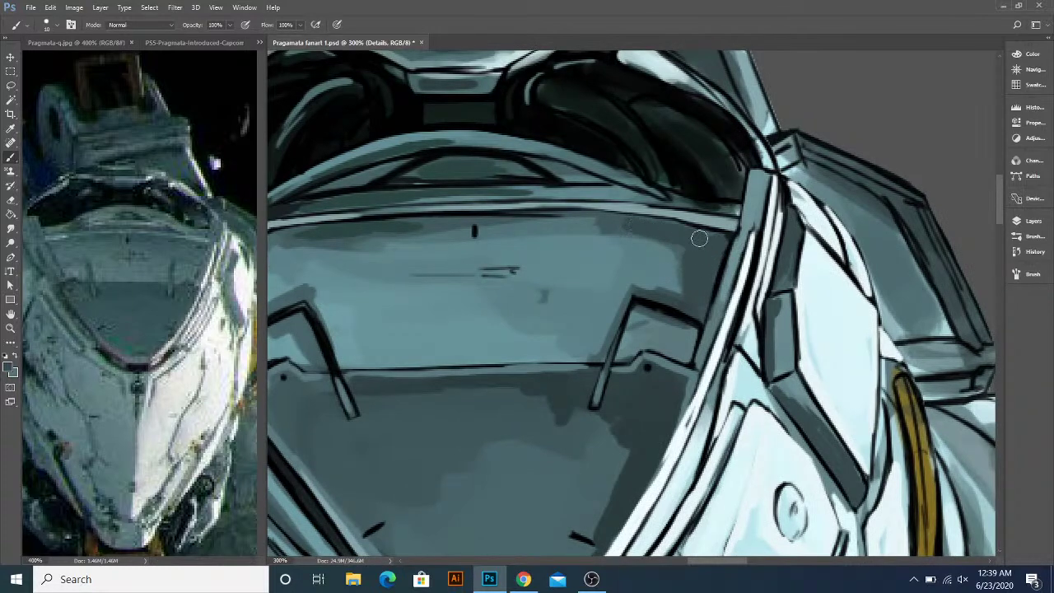
{"action": "mouse_move", "coordinate": [590, 230]}
{"action": "left_mouse_down"}
{"action": "mouse_move", "coordinate": [651, 231]}
{"action": "mouse_move", "coordinate": [735, 260]}
{"action": "mouse_move", "coordinate": [616, 235]}
{"action": "mouse_move", "coordinate": [658, 219]}
{"action": "mouse_move", "coordinate": [647, 226]}
{"action": "mouse_move", "coordinate": [695, 250]}
{"action": "left_mouse_up"}
{"action": "key", "text": "alt"}
{"action": "left_click", "coordinate": [651, 237], "text": "alt"}
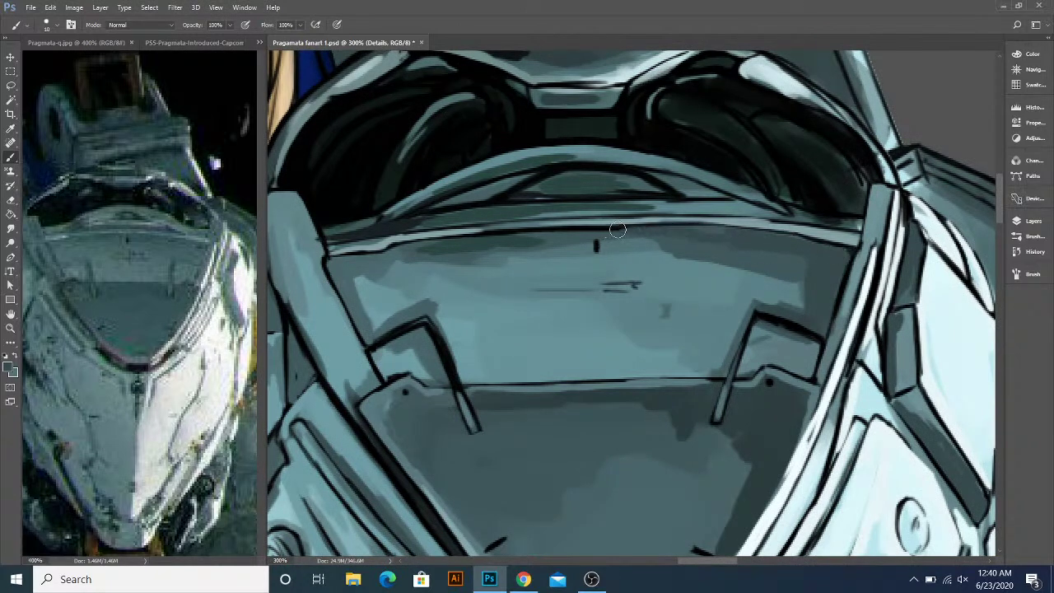
{"action": "left_click_drag", "start_coordinate": [505, 232], "coordinate": [635, 231]}
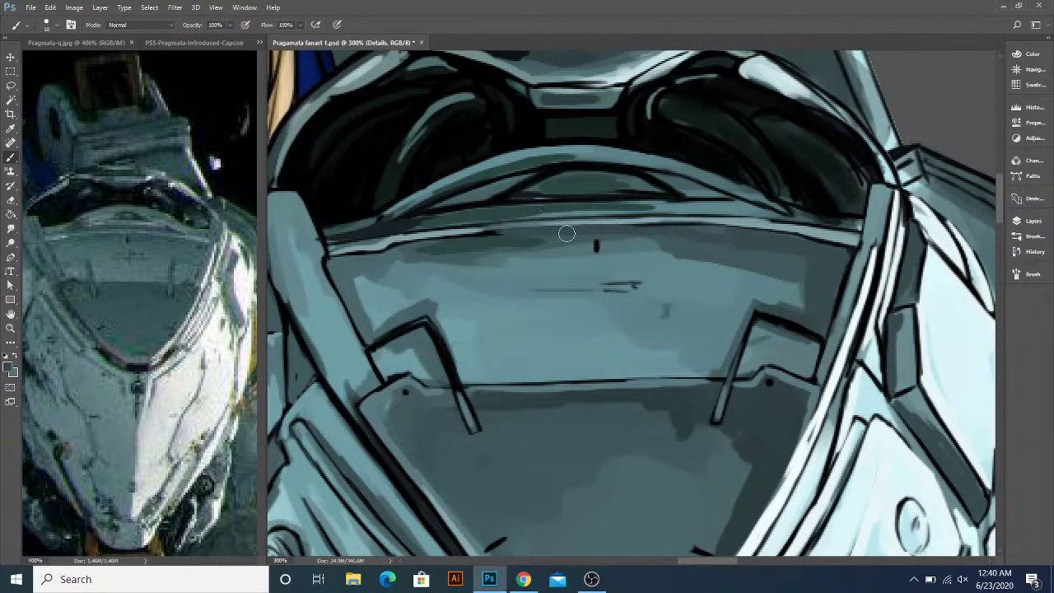
{"action": "mouse_move", "coordinate": [443, 241]}
{"action": "left_mouse_down"}
{"action": "mouse_move", "coordinate": [539, 235]}
{"action": "mouse_move", "coordinate": [559, 298]}
{"action": "left_mouse_up"}
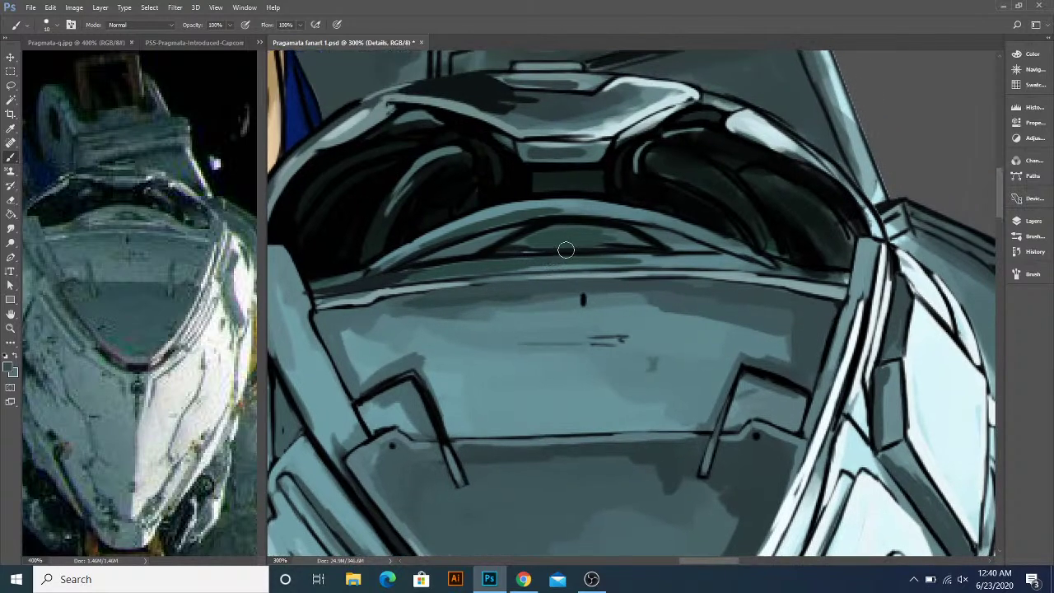
- Brighten the right end of the collar's arched piece and the trim below it with light teal, thinning the black lines
{"action": "left_click", "coordinate": [445, 284], "text": "alt"}
{"action": "mouse_move", "coordinate": [613, 261]}
{"action": "left_mouse_down"}
{"action": "mouse_move", "coordinate": [698, 261]}
{"action": "mouse_move", "coordinate": [563, 270]}
{"action": "left_mouse_up"}
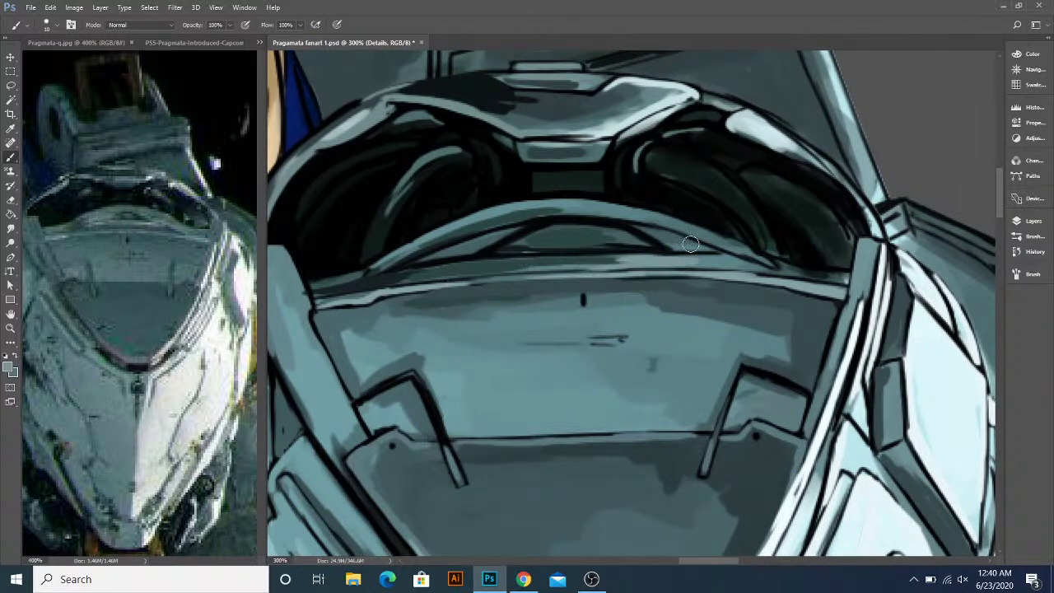
{"action": "left_click_drag", "start_coordinate": [670, 254], "coordinate": [738, 261]}
{"action": "left_click_drag", "start_coordinate": [661, 233], "coordinate": [756, 265]}
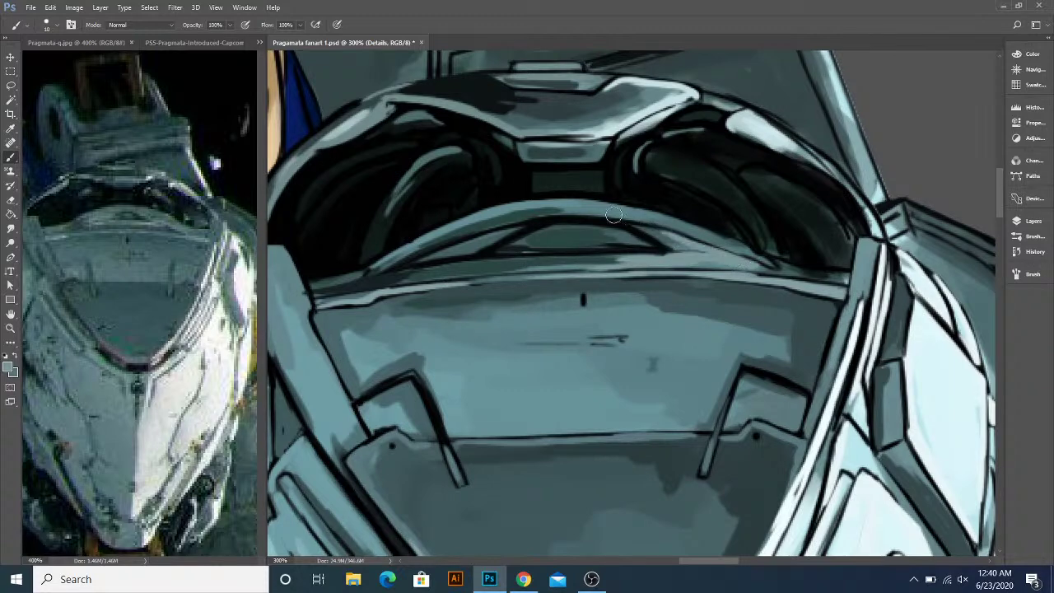
{"action": "left_click_drag", "start_coordinate": [577, 204], "coordinate": [837, 277]}
{"action": "left_click_drag", "start_coordinate": [774, 224], "coordinate": [730, 268]}
{"action": "left_click_drag", "start_coordinate": [616, 194], "coordinate": [679, 226]}
{"action": "key", "text": "x"}
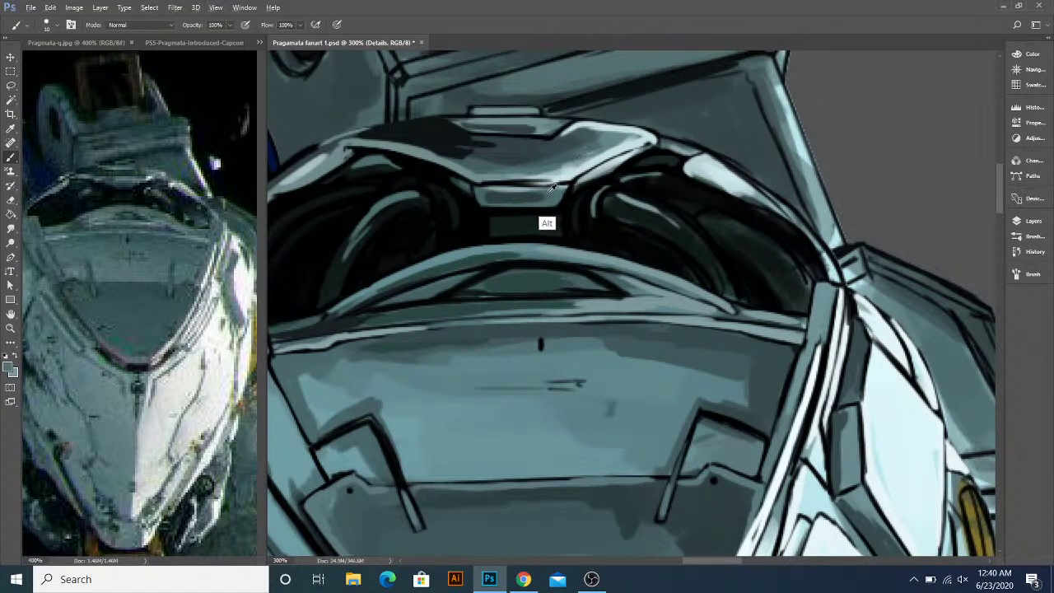
- Paint a teal highlight and near-black shading on the padding in the right side of the collar opening
{"action": "mouse_move", "coordinate": [616, 202]}
{"action": "left_mouse_down"}
{"action": "mouse_move", "coordinate": [697, 247]}
{"action": "mouse_move", "coordinate": [710, 270]}
{"action": "mouse_move", "coordinate": [701, 241]}
{"action": "left_mouse_up"}
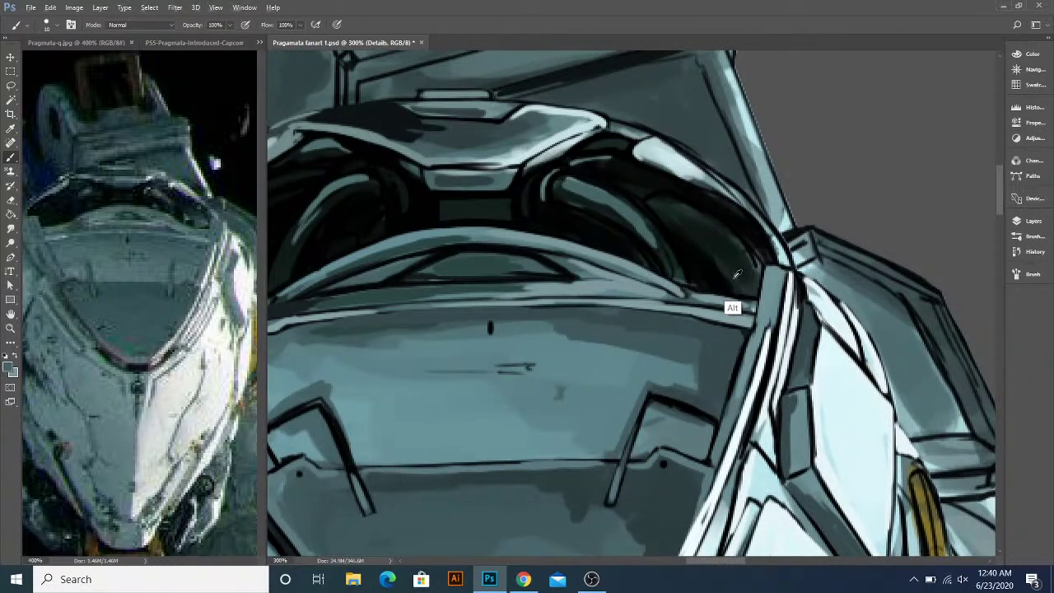
{"action": "left_click", "coordinate": [725, 302], "text": "alt"}
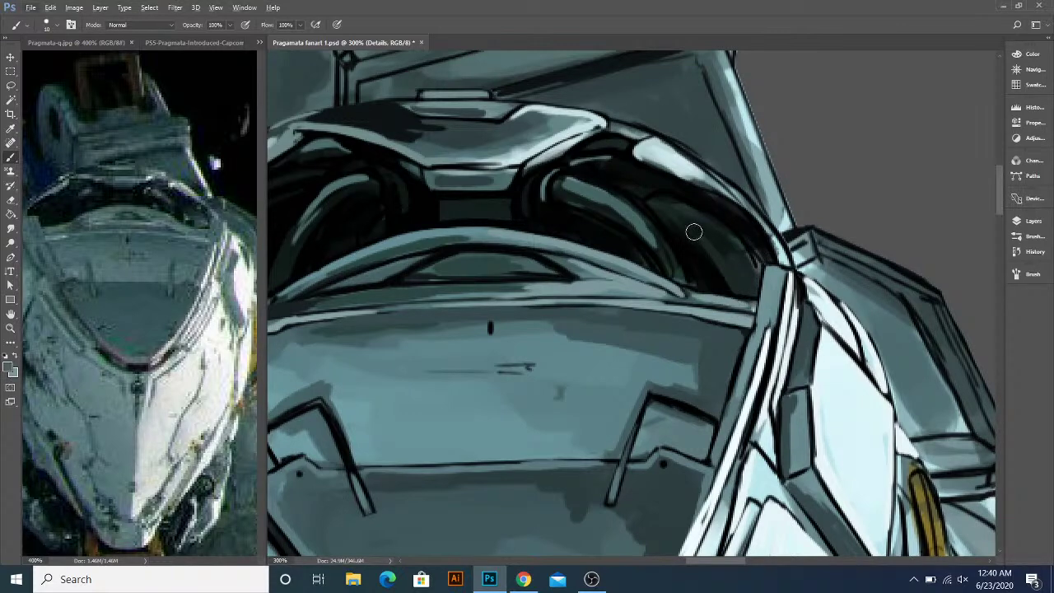
{"action": "left_click", "coordinate": [737, 277], "text": "alt"}
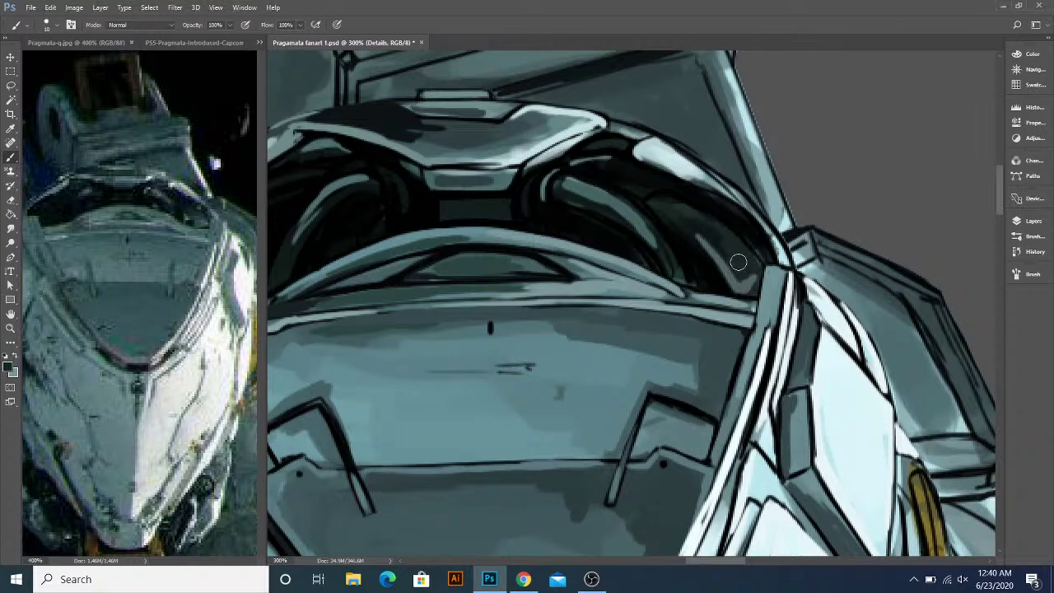
{"action": "mouse_move", "coordinate": [689, 220]}
{"action": "left_mouse_down"}
{"action": "mouse_move", "coordinate": [712, 248]}
{"action": "mouse_move", "coordinate": [700, 235]}
{"action": "mouse_move", "coordinate": [711, 265]}
{"action": "left_mouse_up"}
{"action": "left_click", "coordinate": [676, 218], "text": "alt"}
{"action": "left_click", "coordinate": [719, 233], "text": "alt"}
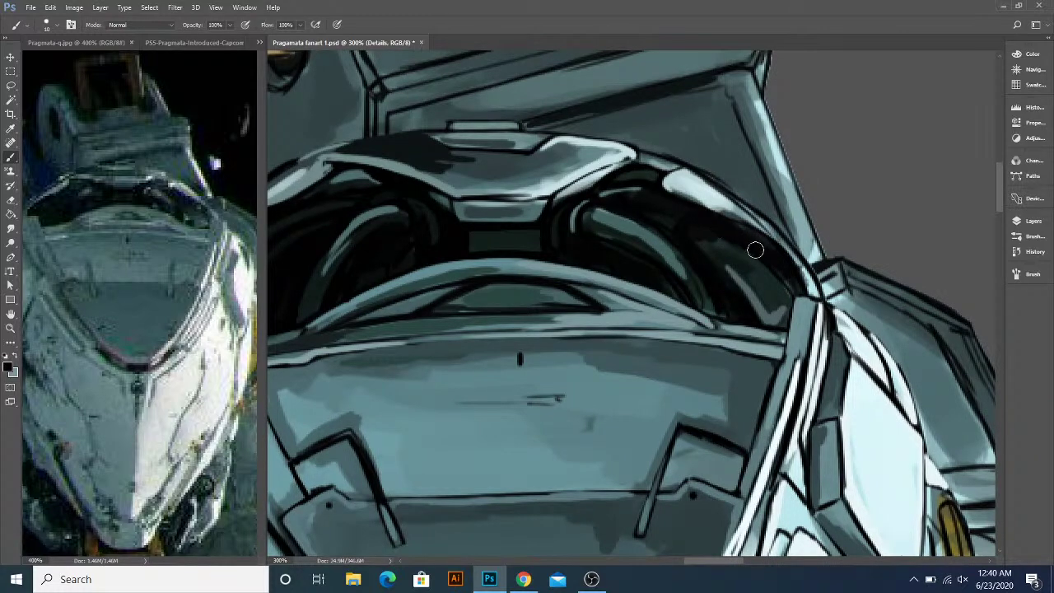
{"action": "mouse_move", "coordinate": [681, 215]}
{"action": "left_mouse_down"}
{"action": "mouse_move", "coordinate": [726, 254]}
{"action": "mouse_move", "coordinate": [729, 228]}
{"action": "mouse_move", "coordinate": [729, 240]}
{"action": "left_mouse_up"}
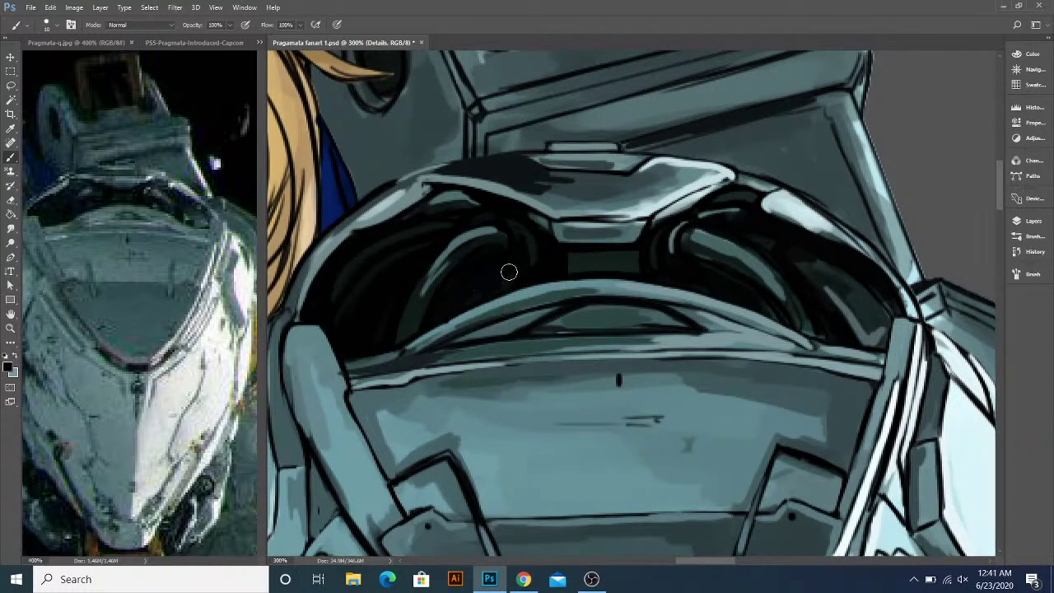
- Darken the small rectangular block at the centre of the collar opening with near-black
{"action": "key", "text": "alt"}
{"action": "key", "text": "alt"}
{"action": "key", "text": "alt"}
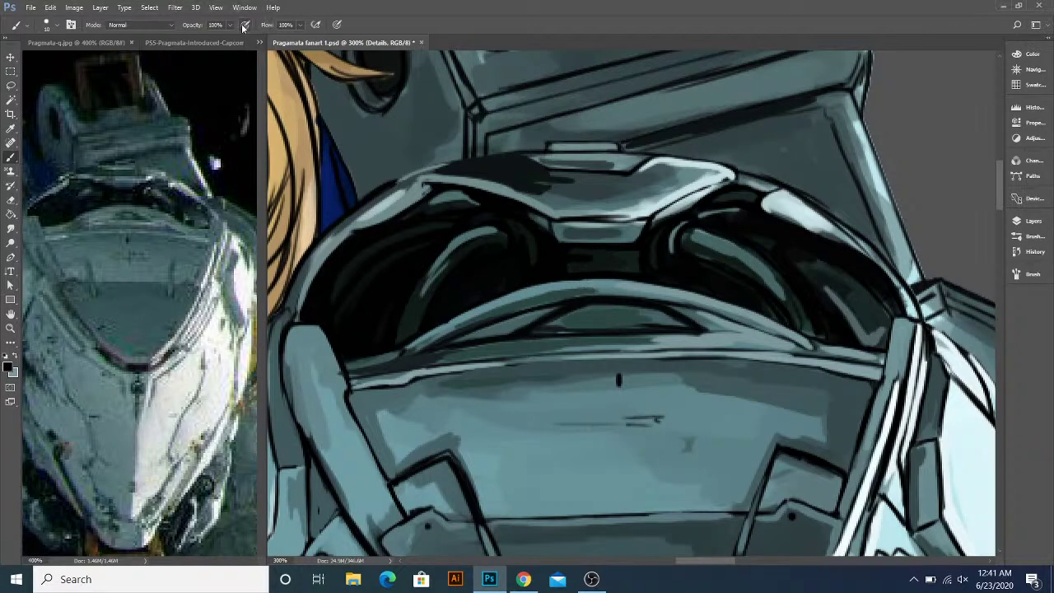
{"action": "key", "text": "alt"}
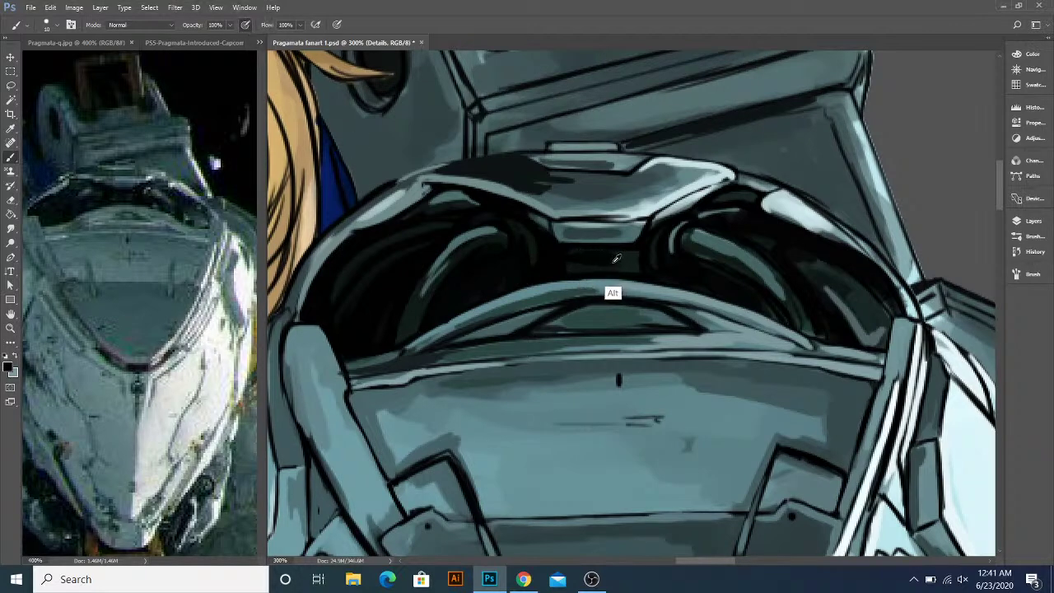
{"action": "key", "text": "alt"}
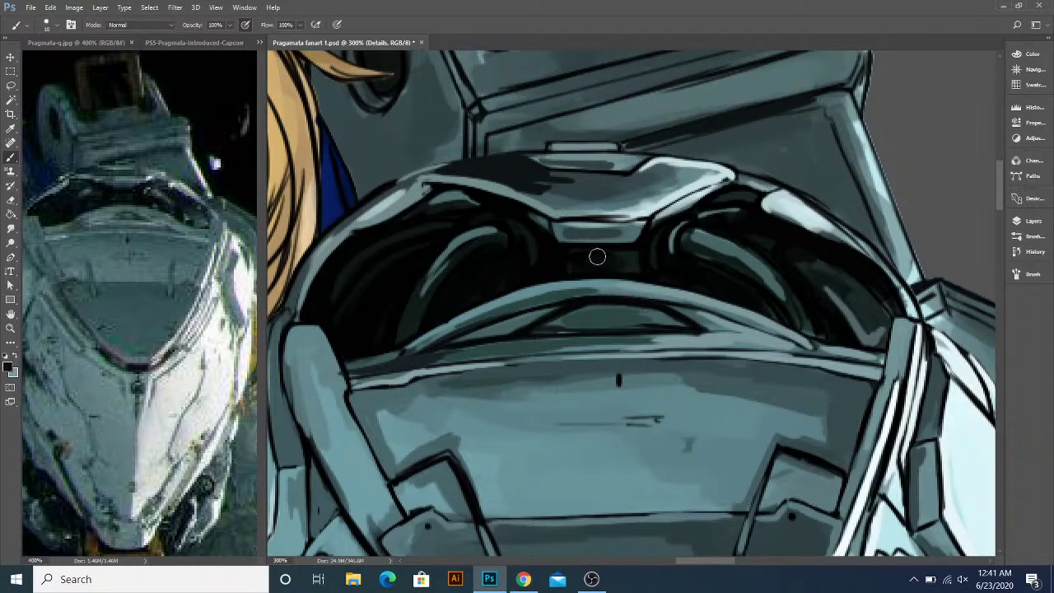
{"action": "left_click", "coordinate": [564, 261], "text": "alt"}
{"action": "mouse_move", "coordinate": [564, 263]}
{"action": "left_mouse_down"}
{"action": "mouse_move", "coordinate": [586, 279]}
{"action": "mouse_move", "coordinate": [572, 293]}
{"action": "mouse_move", "coordinate": [546, 275]}
{"action": "mouse_move", "coordinate": [604, 271]}
{"action": "mouse_move", "coordinate": [533, 257]}
{"action": "mouse_move", "coordinate": [631, 259]}
{"action": "mouse_move", "coordinate": [561, 270]}
{"action": "mouse_move", "coordinate": [637, 268]}
{"action": "mouse_move", "coordinate": [573, 279]}
{"action": "mouse_move", "coordinate": [534, 266]}
{"action": "mouse_move", "coordinate": [578, 281]}
{"action": "mouse_move", "coordinate": [620, 275]}
{"action": "mouse_move", "coordinate": [562, 236]}
{"action": "mouse_move", "coordinate": [548, 255]}
{"action": "mouse_move", "coordinate": [618, 260]}
{"action": "mouse_move", "coordinate": [554, 237]}
{"action": "mouse_move", "coordinate": [619, 245]}
{"action": "mouse_move", "coordinate": [542, 241]}
{"action": "left_mouse_up"}
- Paint dark shadows beneath the slanted beam behind the collar and along the groove above it
{"action": "mouse_move", "coordinate": [524, 306]}
{"action": "left_mouse_down"}
{"action": "mouse_move", "coordinate": [536, 236]}
{"action": "mouse_move", "coordinate": [482, 313]}
{"action": "left_mouse_up"}
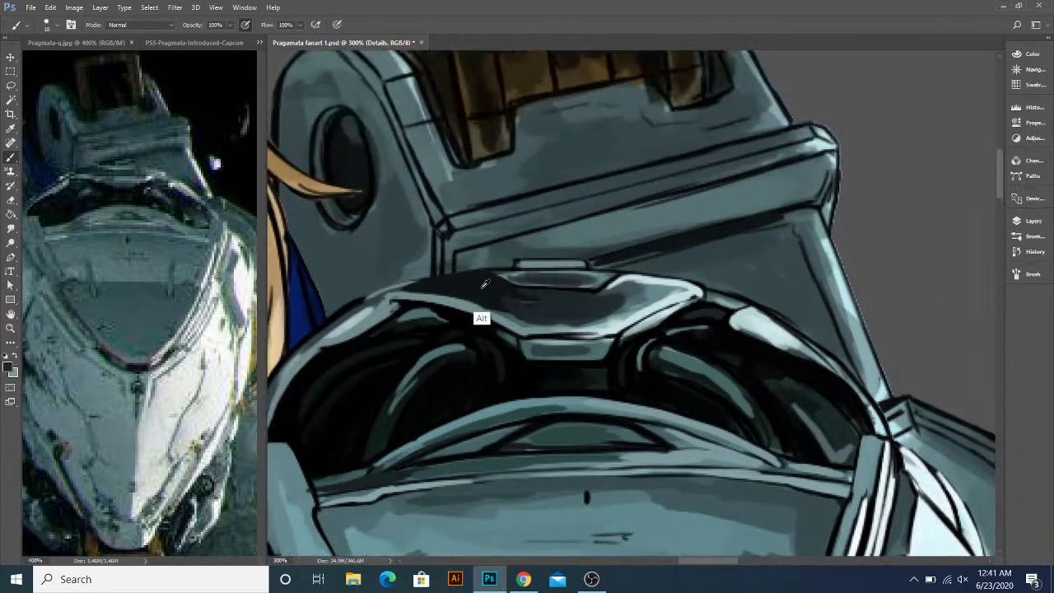
{"action": "mouse_move", "coordinate": [628, 257]}
{"action": "left_mouse_down"}
{"action": "mouse_move", "coordinate": [795, 218]}
{"action": "mouse_move", "coordinate": [737, 243]}
{"action": "mouse_move", "coordinate": [595, 262]}
{"action": "mouse_move", "coordinate": [655, 262]}
{"action": "mouse_move", "coordinate": [589, 265]}
{"action": "mouse_move", "coordinate": [625, 263]}
{"action": "left_mouse_up"}
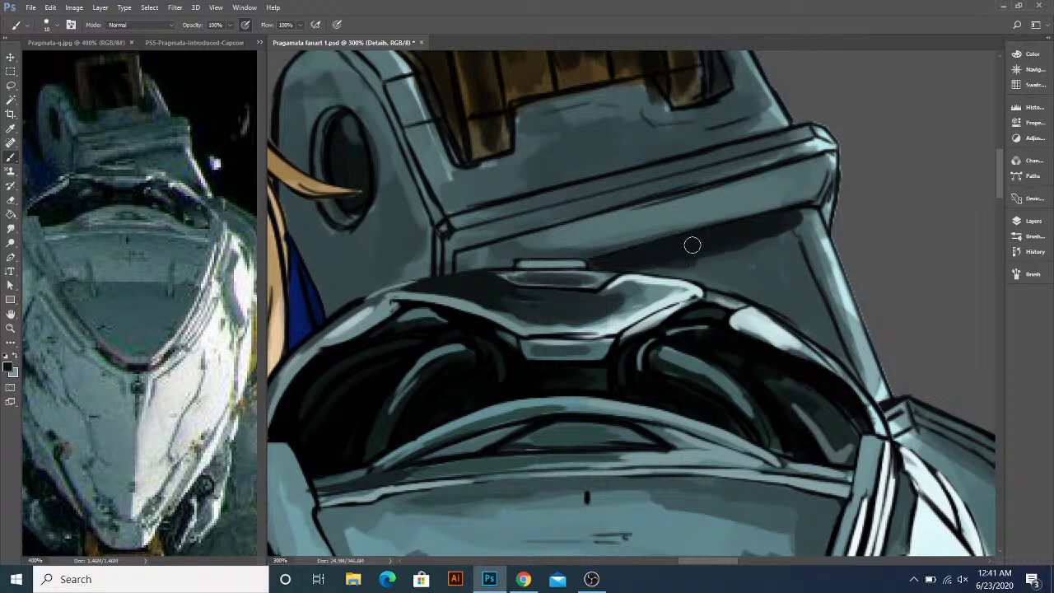
{"action": "scroll", "coordinate": [698, 244], "scroll_direction": "up", "scroll_amount": 2}
{"action": "key", "text": "alt"}
{"action": "left_click", "coordinate": [678, 262], "text": "alt"}
{"action": "left_click_drag", "start_coordinate": [591, 286], "coordinate": [707, 260]}
{"action": "left_click_drag", "start_coordinate": [630, 247], "coordinate": [620, 280]}
{"action": "key", "text": "alt"}
{"action": "left_click_drag", "start_coordinate": [456, 312], "coordinate": [648, 270]}
{"action": "left_click_drag", "start_coordinate": [719, 245], "coordinate": [792, 225]}
- Paint a light teal highlight on the right end of the slanted beam's upper ledge
{"action": "left_click", "coordinate": [805, 219], "text": "alt"}
{"action": "left_click", "coordinate": [805, 217], "text": "alt"}
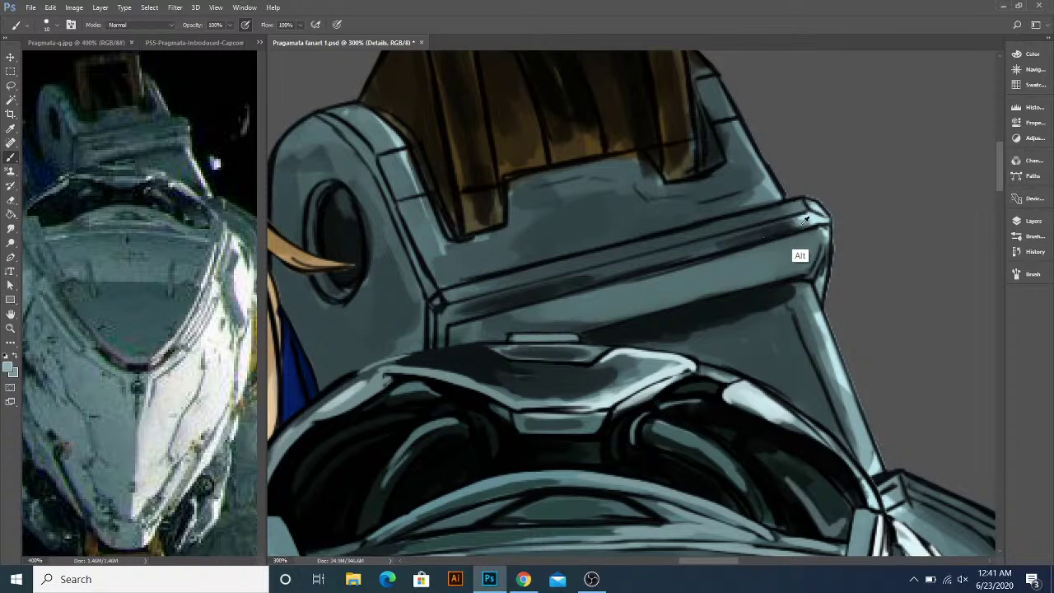
{"action": "left_click_drag", "start_coordinate": [795, 222], "coordinate": [758, 230]}
- Paint a broad black strip down the inside of the brown frame and blacken the recess along its upper edge
{"action": "left_click_drag", "start_coordinate": [680, 211], "coordinate": [703, 283]}
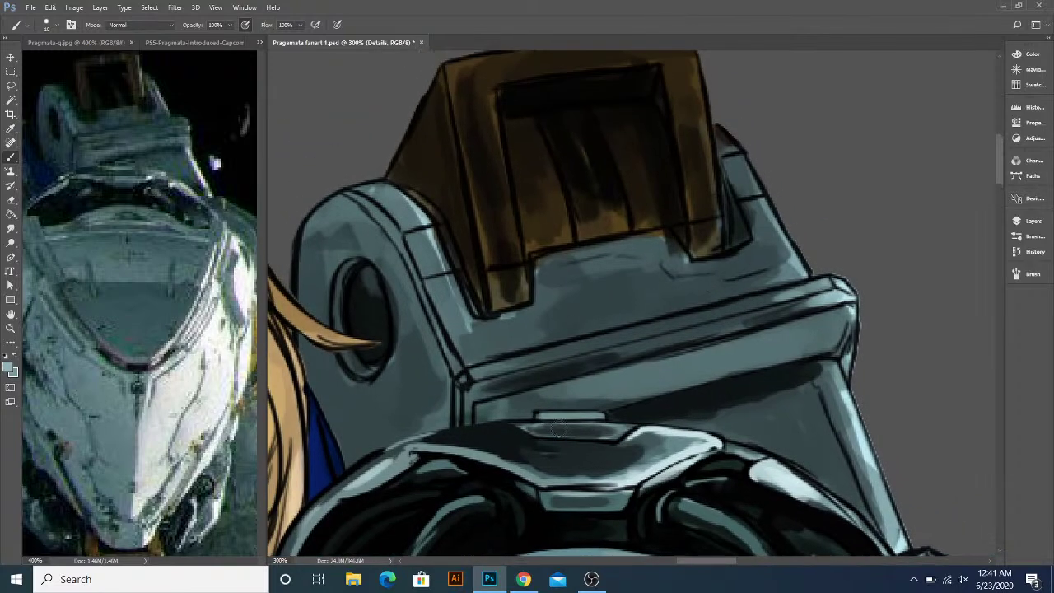
{"action": "left_click", "coordinate": [484, 501], "text": "alt"}
{"action": "left_click_drag", "start_coordinate": [591, 193], "coordinate": [583, 280]}
{"action": "mouse_move", "coordinate": [546, 220]}
{"action": "left_mouse_down"}
{"action": "mouse_move", "coordinate": [565, 250]}
{"action": "mouse_move", "coordinate": [579, 249]}
{"action": "mouse_move", "coordinate": [581, 309]}
{"action": "mouse_move", "coordinate": [607, 296]}
{"action": "mouse_move", "coordinate": [602, 259]}
{"action": "mouse_move", "coordinate": [603, 306]}
{"action": "left_mouse_up"}
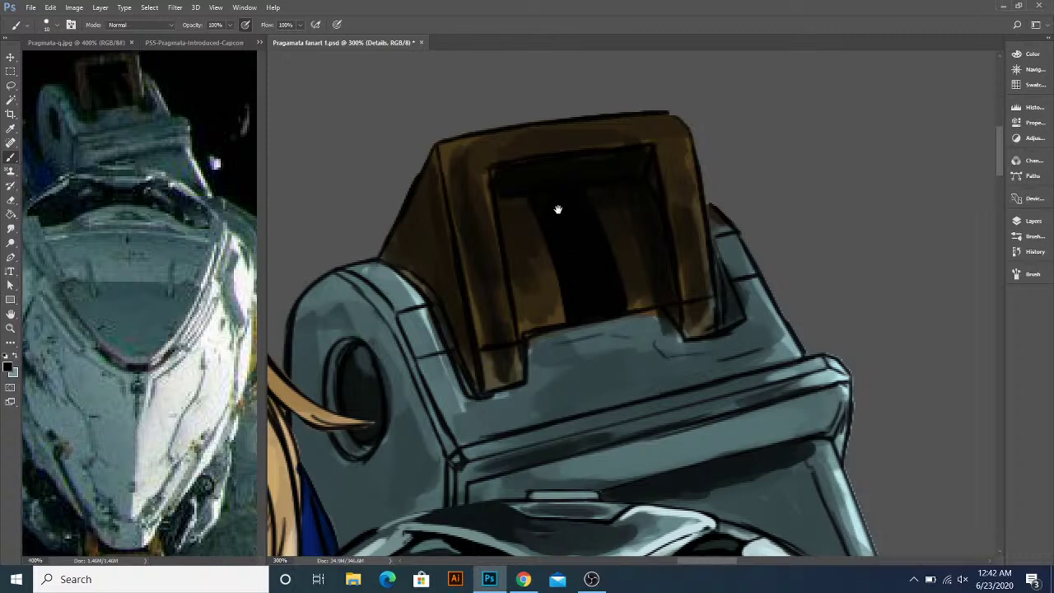
{"action": "left_click_drag", "start_coordinate": [557, 209], "coordinate": [561, 253]}
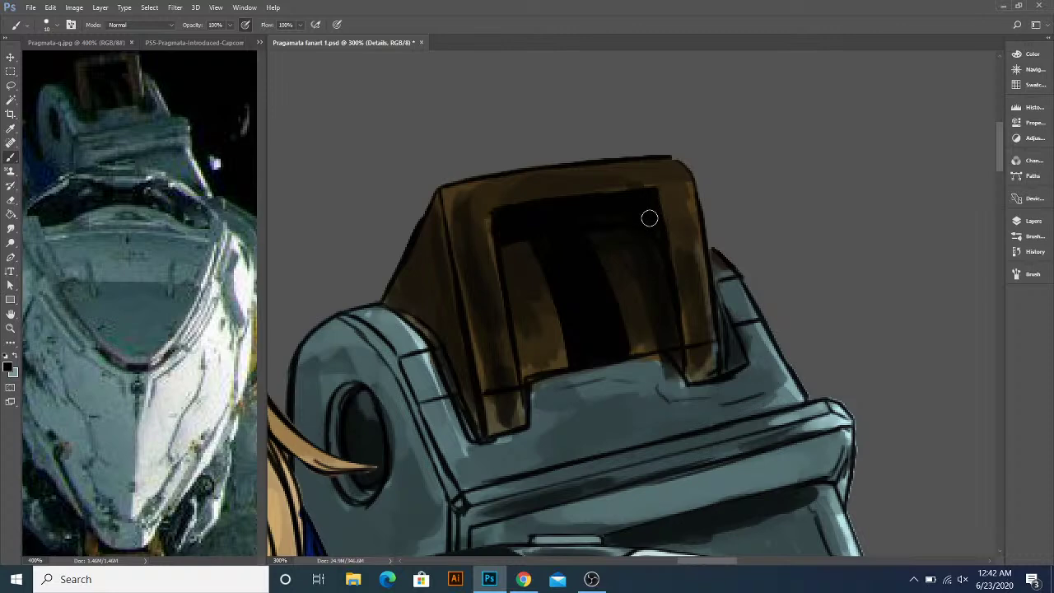
{"action": "left_click_drag", "start_coordinate": [545, 331], "coordinate": [550, 258]}
{"action": "left_click_drag", "start_coordinate": [548, 306], "coordinate": [548, 236]}
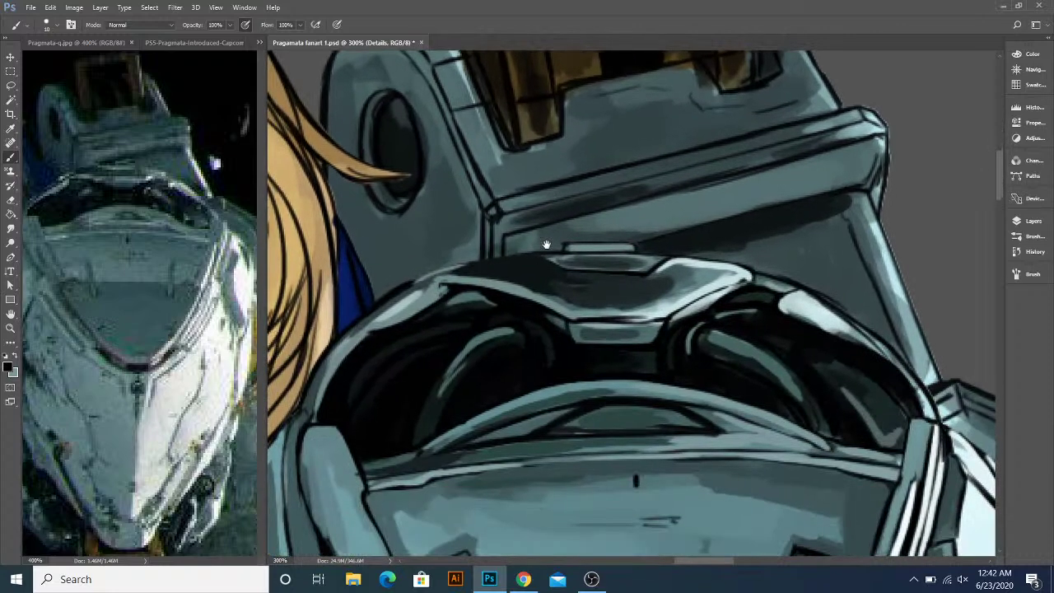
{"action": "left_click_drag", "start_coordinate": [545, 273], "coordinate": [541, 247]}
{"action": "left_click_drag", "start_coordinate": [616, 233], "coordinate": [559, 270]}
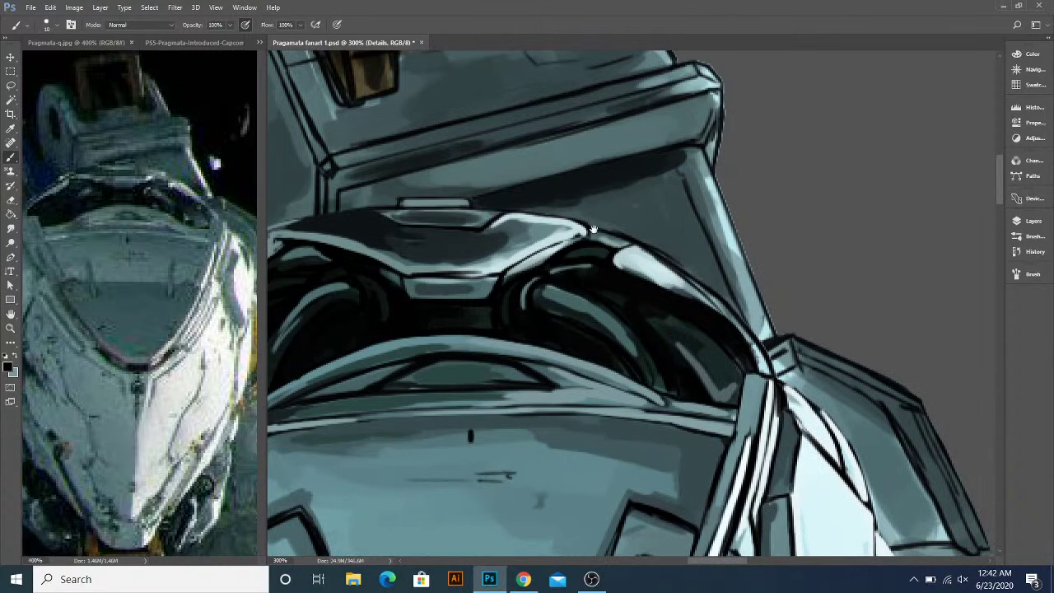
- Add a layer mask to Layer 28 and make black the painting colour
{"action": "left_click_drag", "start_coordinate": [593, 229], "coordinate": [578, 255]}
{"action": "left_click", "coordinate": [1021, 223]}
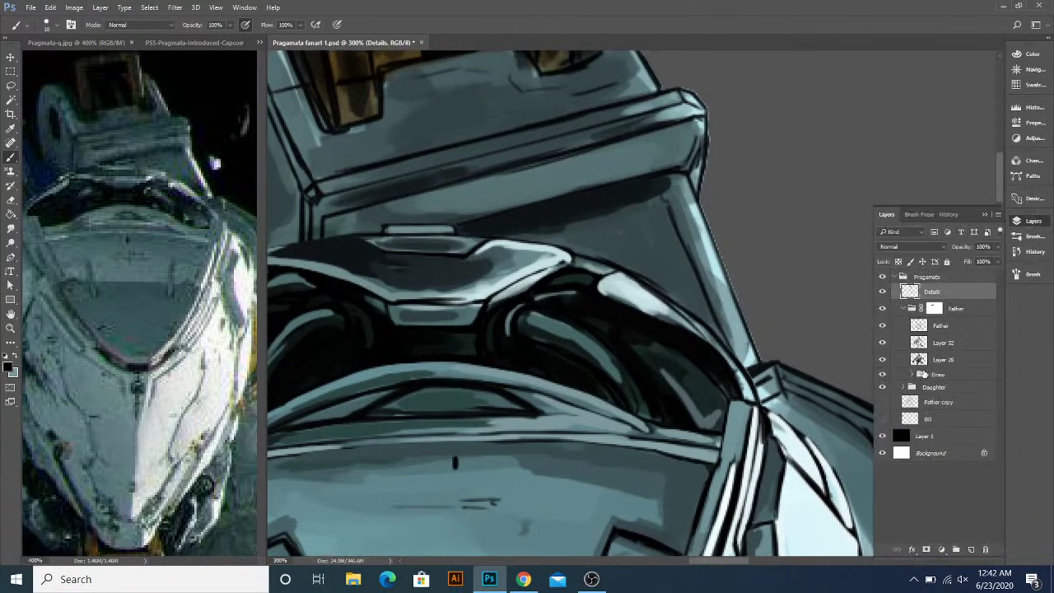
{"action": "left_click", "coordinate": [882, 361]}
{"action": "left_click", "coordinate": [939, 362]}
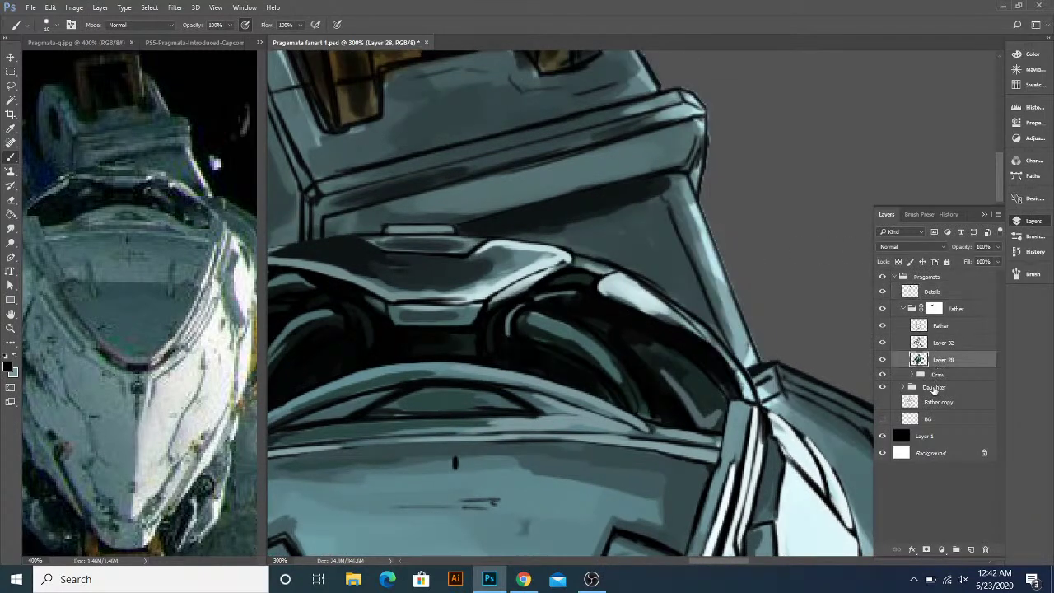
{"action": "left_click", "coordinate": [926, 549]}
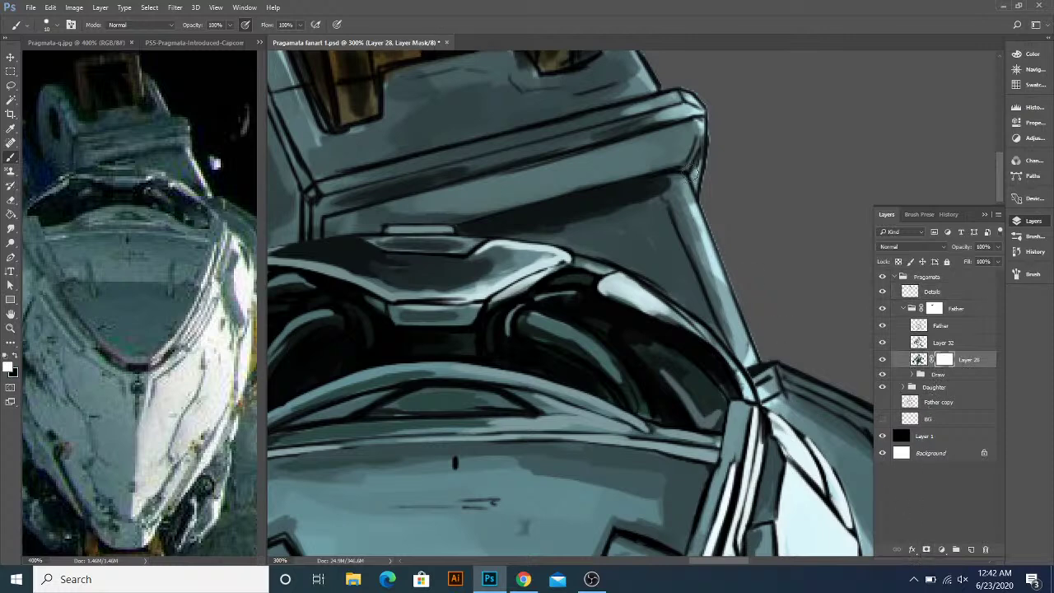
{"action": "key", "text": "x"}
- Mask out the stray paint spilling past the backpack's right outline, from the lower slanted edge up to the brown frame
{"action": "mouse_move", "coordinate": [705, 204]}
{"action": "left_mouse_down"}
{"action": "mouse_move", "coordinate": [761, 347]}
{"action": "mouse_move", "coordinate": [755, 334]}
{"action": "left_mouse_up"}
{"action": "mouse_move", "coordinate": [713, 198]}
{"action": "left_mouse_down"}
{"action": "mouse_move", "coordinate": [709, 286]}
{"action": "mouse_move", "coordinate": [700, 286]}
{"action": "mouse_move", "coordinate": [707, 186]}
{"action": "mouse_move", "coordinate": [685, 172]}
{"action": "mouse_move", "coordinate": [702, 244]}
{"action": "left_mouse_up"}
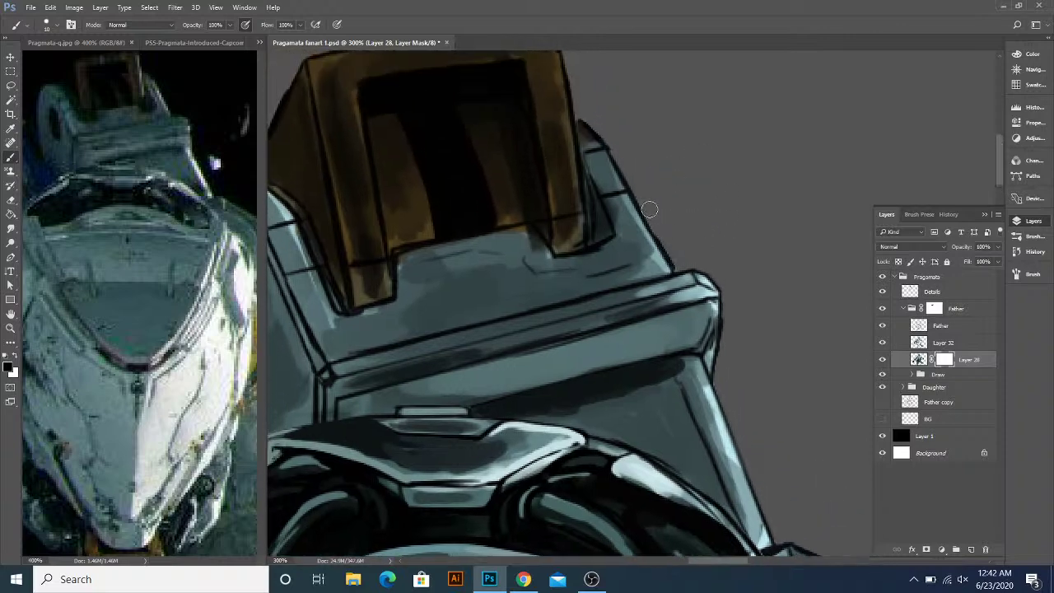
{"action": "left_click_drag", "start_coordinate": [633, 175], "coordinate": [680, 271]}
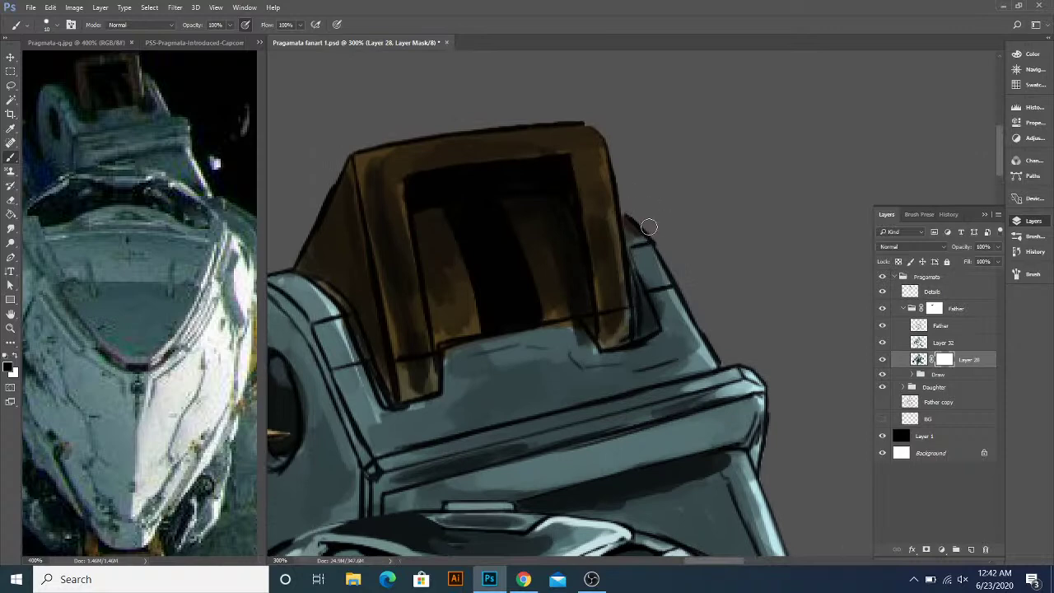
{"action": "left_click_drag", "start_coordinate": [646, 218], "coordinate": [682, 169]}
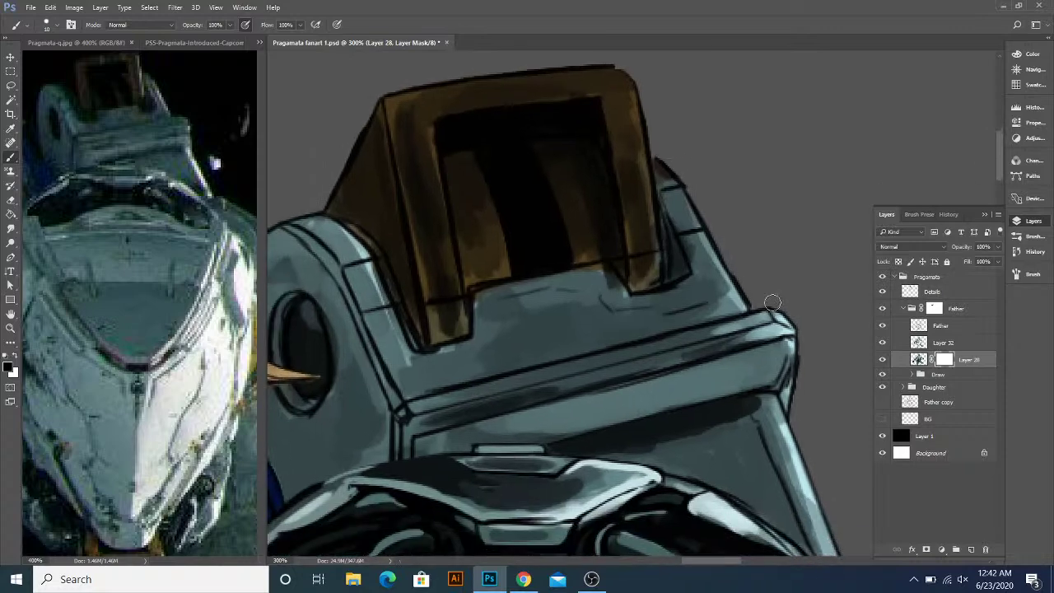
- On the Details layer, paint a light teal highlight along the stepped upper edge of the panel beneath the brown frame
{"action": "left_click", "coordinate": [914, 289]}
{"action": "left_click", "coordinate": [985, 215]}
{"action": "mouse_move", "coordinate": [634, 373]}
{"action": "left_mouse_down"}
{"action": "mouse_move", "coordinate": [671, 315]}
{"action": "mouse_move", "coordinate": [741, 279]}
{"action": "mouse_move", "coordinate": [786, 301]}
{"action": "mouse_move", "coordinate": [736, 330]}
{"action": "left_mouse_up"}
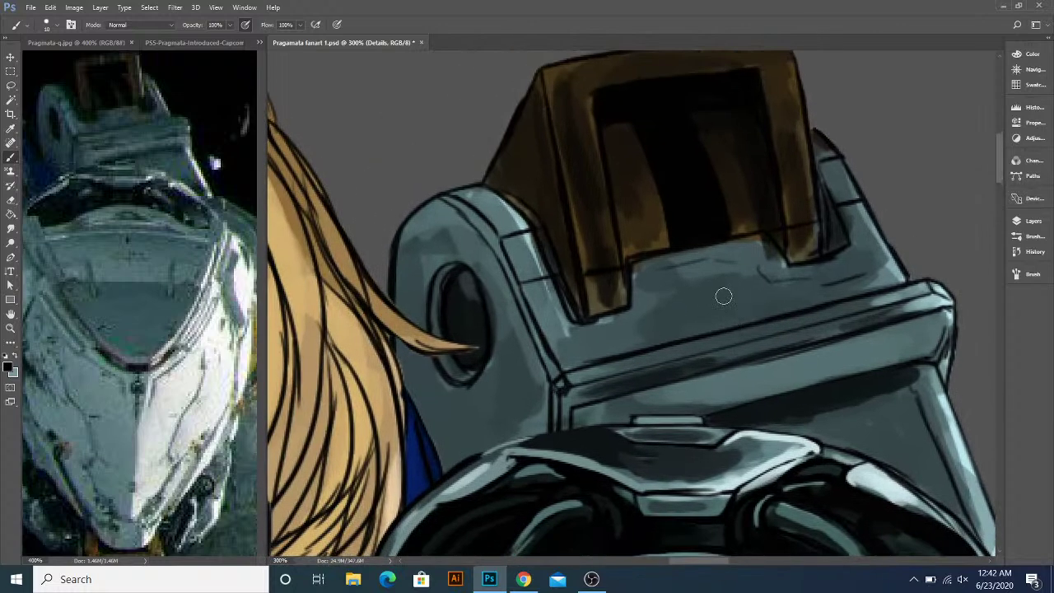
{"action": "left_click", "coordinate": [521, 219], "text": "alt"}
{"action": "mouse_move", "coordinate": [646, 263]}
{"action": "left_mouse_down"}
{"action": "mouse_move", "coordinate": [677, 247]}
{"action": "mouse_move", "coordinate": [634, 251]}
{"action": "mouse_move", "coordinate": [725, 236]}
{"action": "left_mouse_up"}
{"action": "left_click_drag", "start_coordinate": [725, 235], "coordinate": [637, 251]}
{"action": "left_click", "coordinate": [685, 253], "text": "alt"}
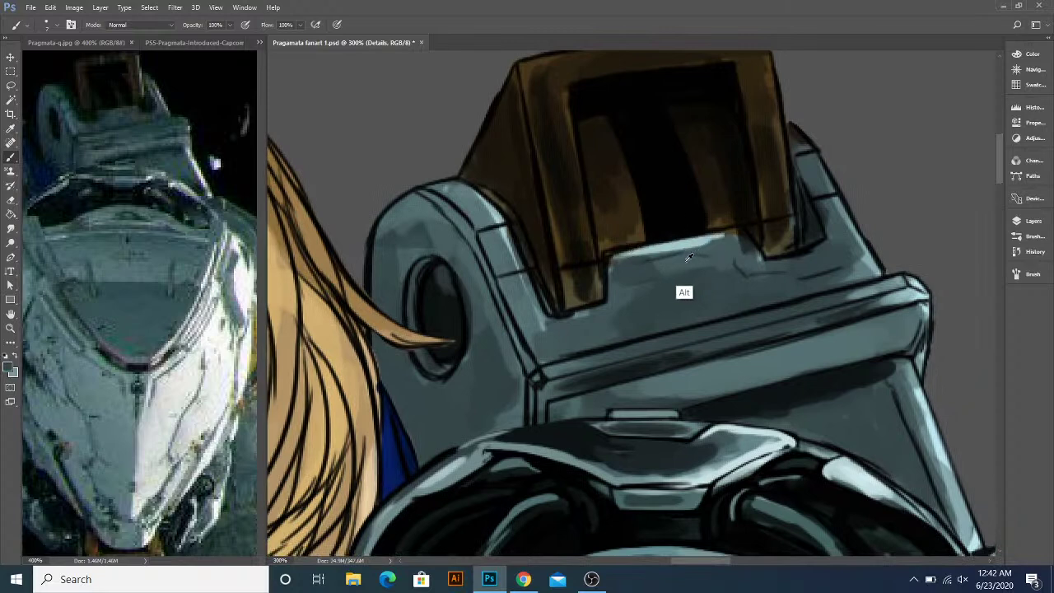
{"action": "left_click", "coordinate": [869, 259], "text": "alt"}
{"action": "mouse_move", "coordinate": [657, 250]}
{"action": "left_mouse_down"}
{"action": "mouse_move", "coordinate": [737, 231]}
{"action": "mouse_move", "coordinate": [758, 263]}
{"action": "mouse_move", "coordinate": [797, 260]}
{"action": "mouse_move", "coordinate": [744, 281]}
{"action": "mouse_move", "coordinate": [781, 272]}
{"action": "mouse_move", "coordinate": [756, 268]}
{"action": "mouse_move", "coordinate": [732, 304]}
{"action": "mouse_move", "coordinate": [753, 304]}
{"action": "left_mouse_up"}
- Blacken the gaps beside the brown frame's right and left feet
{"action": "left_click", "coordinate": [761, 238], "text": "alt"}
{"action": "mouse_move", "coordinate": [756, 244]}
{"action": "left_mouse_down"}
{"action": "mouse_move", "coordinate": [762, 291]}
{"action": "mouse_move", "coordinate": [757, 249]}
{"action": "left_mouse_up"}
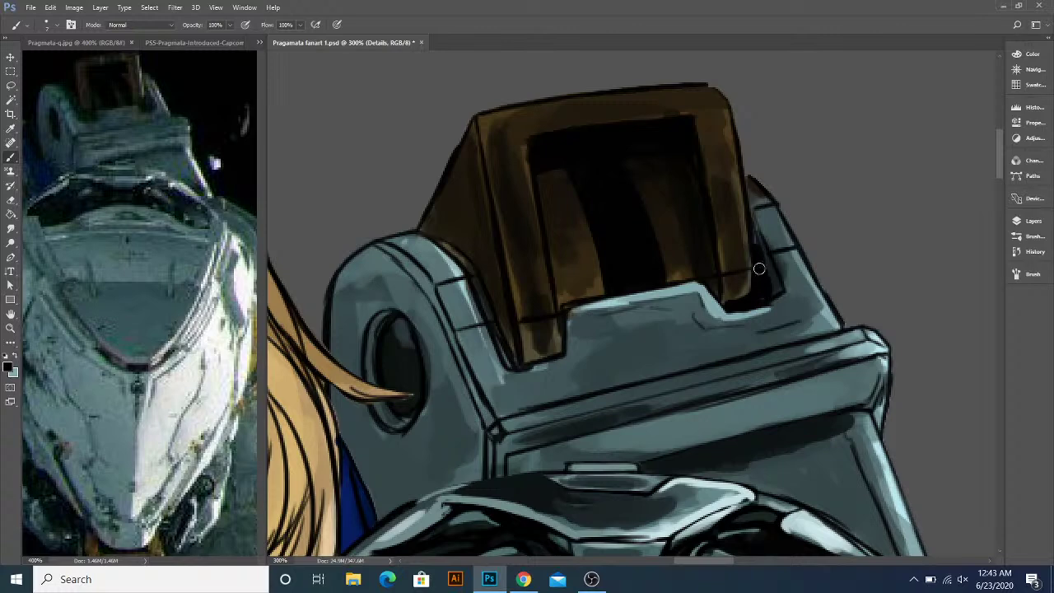
{"action": "left_click_drag", "start_coordinate": [756, 289], "coordinate": [726, 274]}
{"action": "mouse_move", "coordinate": [565, 290]}
{"action": "left_mouse_down"}
{"action": "mouse_move", "coordinate": [588, 303]}
{"action": "mouse_move", "coordinate": [585, 345]}
{"action": "mouse_move", "coordinate": [555, 376]}
{"action": "left_mouse_up"}
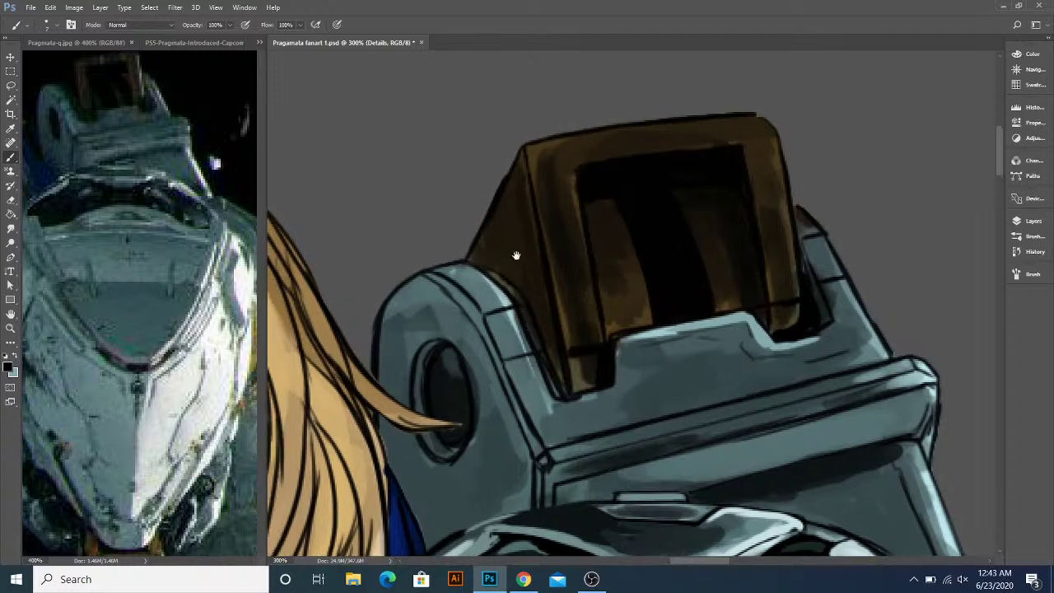
- Darken the brown frame's left side face with near-black, keeping faint brown streaks near its front edge
{"action": "left_click_drag", "start_coordinate": [516, 257], "coordinate": [523, 280]}
{"action": "mouse_move", "coordinate": [534, 187]}
{"action": "left_mouse_down"}
{"action": "mouse_move", "coordinate": [482, 296]}
{"action": "mouse_move", "coordinate": [500, 290]}
{"action": "mouse_move", "coordinate": [480, 290]}
{"action": "mouse_move", "coordinate": [501, 297]}
{"action": "mouse_move", "coordinate": [486, 286]}
{"action": "mouse_move", "coordinate": [494, 267]}
{"action": "mouse_move", "coordinate": [513, 309]}
{"action": "mouse_move", "coordinate": [470, 267]}
{"action": "mouse_move", "coordinate": [531, 334]}
{"action": "left_mouse_up"}
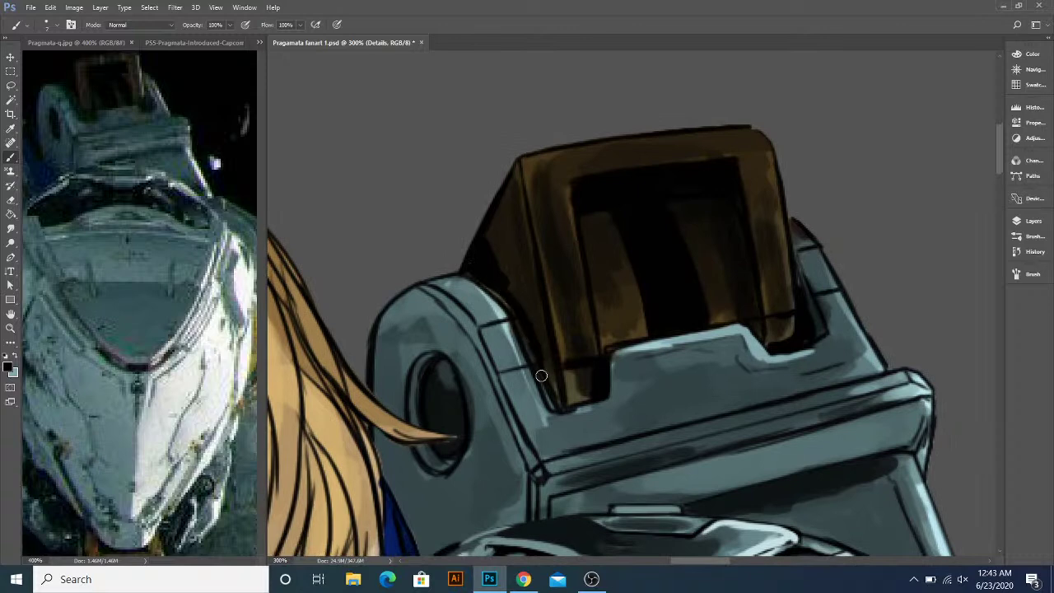
{"action": "key", "text": "x"}
{"action": "left_click", "coordinate": [563, 331], "text": "alt"}
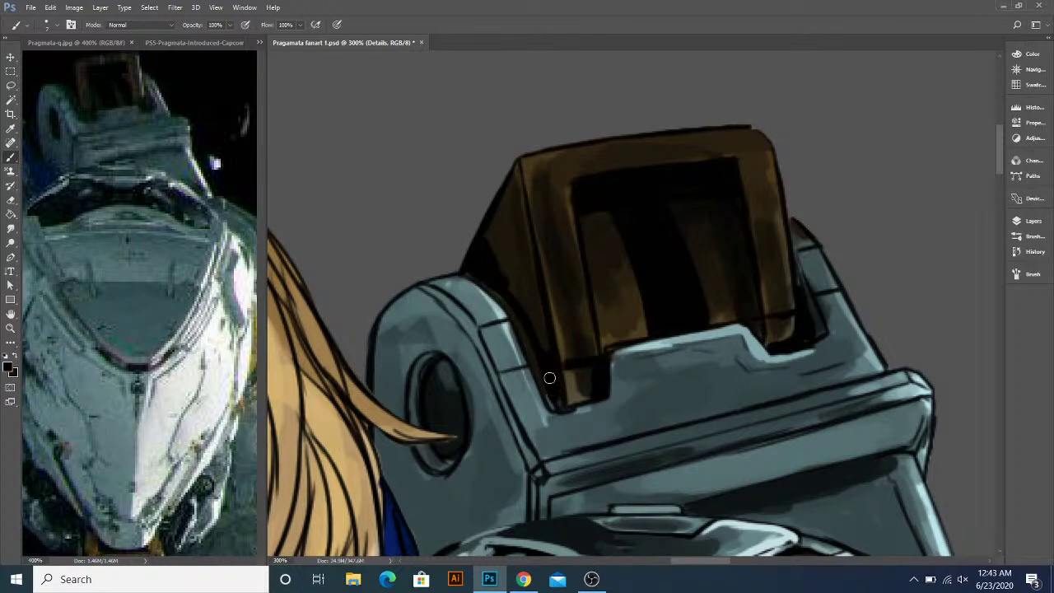
{"action": "mouse_move", "coordinate": [515, 273]}
{"action": "left_mouse_down"}
{"action": "mouse_move", "coordinate": [525, 325]}
{"action": "mouse_move", "coordinate": [489, 305]}
{"action": "mouse_move", "coordinate": [522, 341]}
{"action": "mouse_move", "coordinate": [534, 313]}
{"action": "mouse_move", "coordinate": [535, 352]}
{"action": "left_mouse_up"}
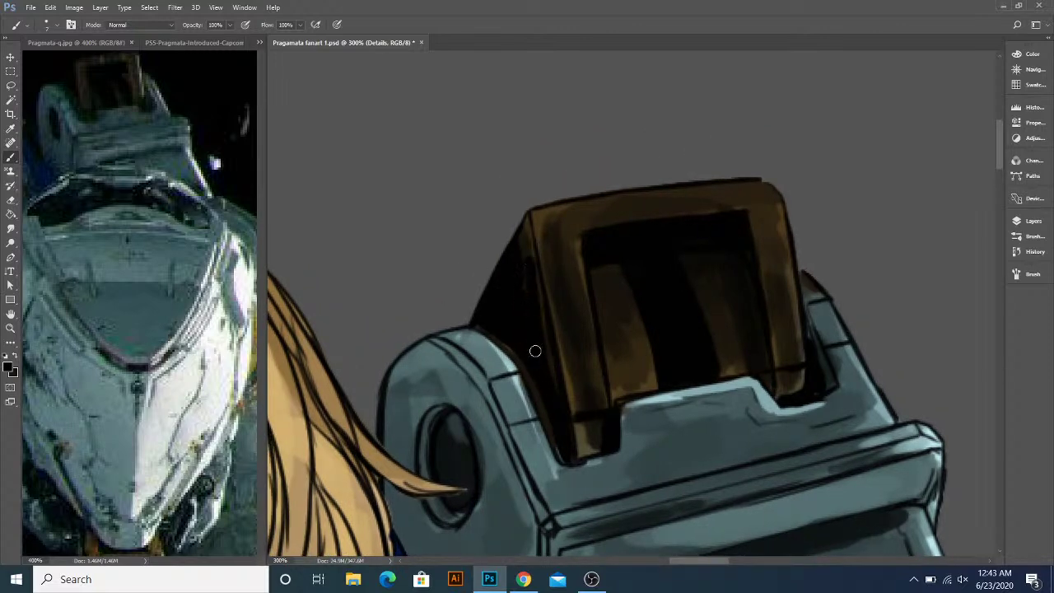
{"action": "left_click", "coordinate": [528, 234], "text": "alt"}
{"action": "left_click", "coordinate": [527, 247], "text": "alt"}
{"action": "mouse_move", "coordinate": [528, 250]}
{"action": "left_mouse_down"}
{"action": "mouse_move", "coordinate": [533, 313]}
{"action": "mouse_move", "coordinate": [525, 238]}
{"action": "left_mouse_up"}
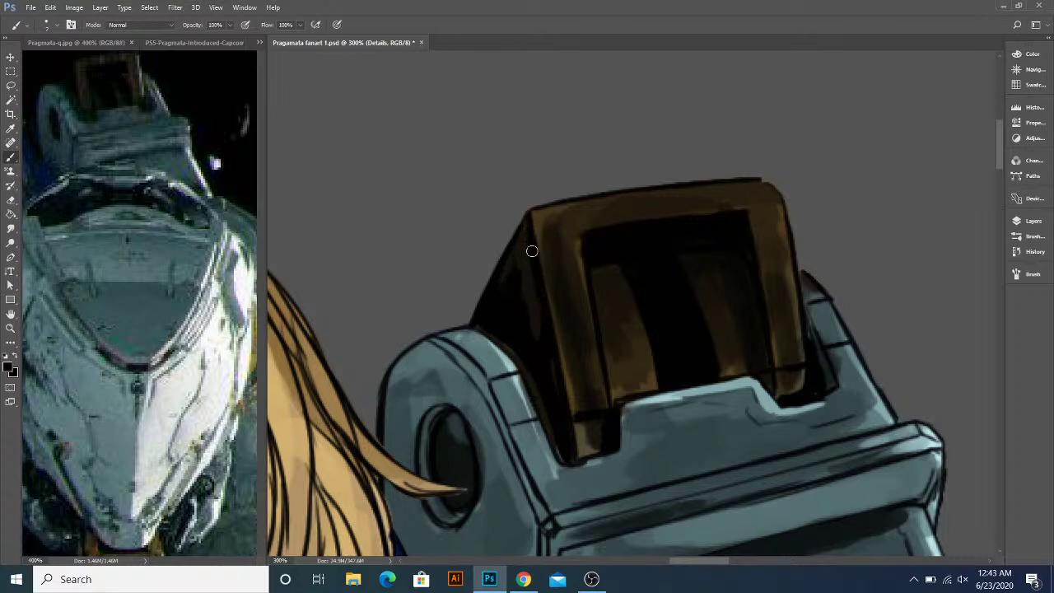
- Paint a teal edge over the black outline of the rounded bracket's outer left side and smooth the surface around its hole
{"action": "scroll", "coordinate": [502, 276], "scroll_direction": "down", "scroll_amount": 5}
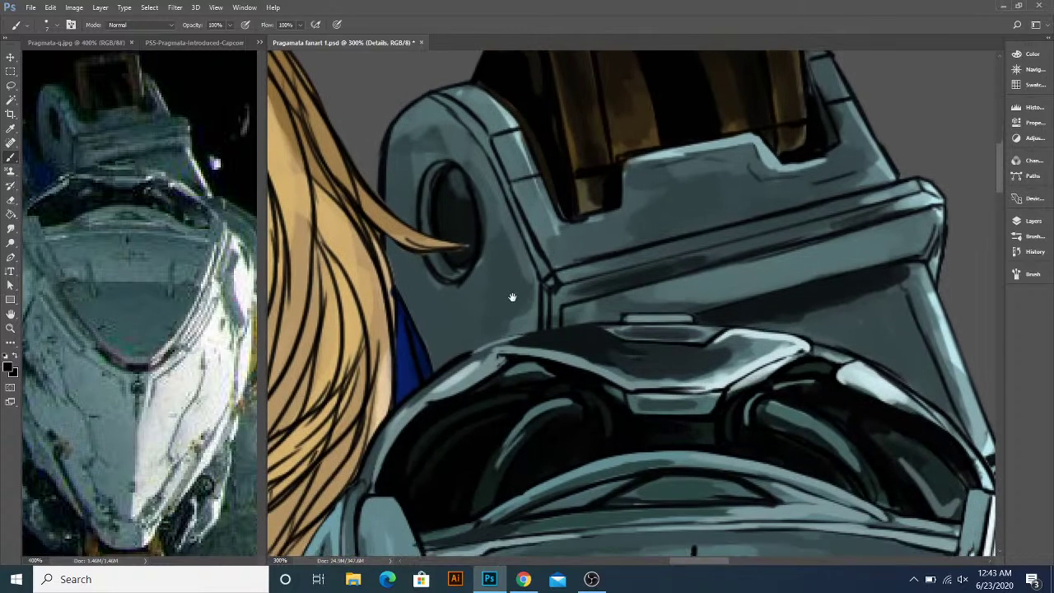
{"action": "left_click_drag", "start_coordinate": [513, 297], "coordinate": [530, 350]}
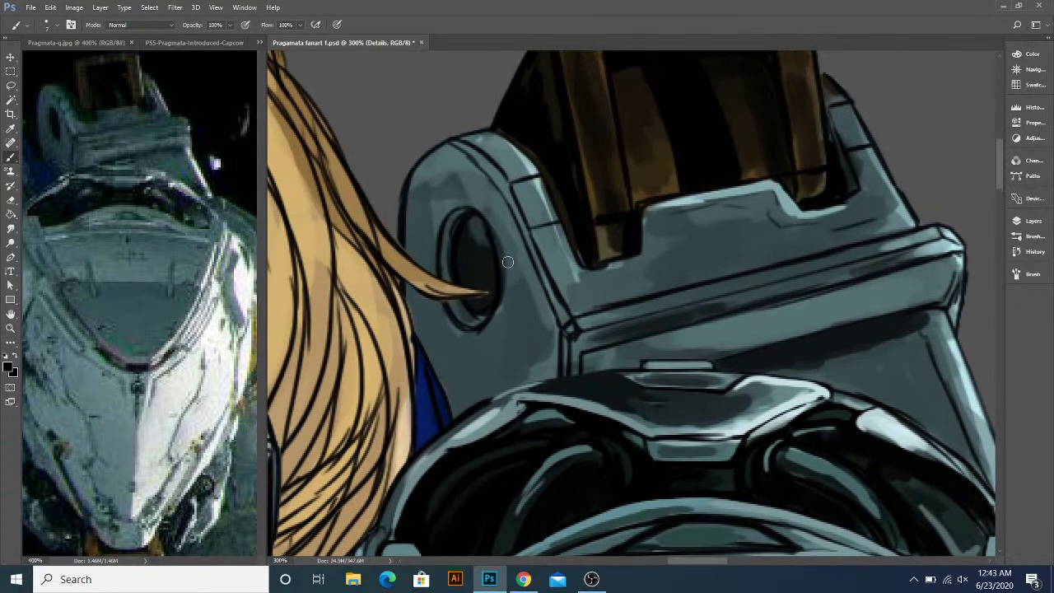
{"action": "left_click_drag", "start_coordinate": [422, 239], "coordinate": [487, 248]}
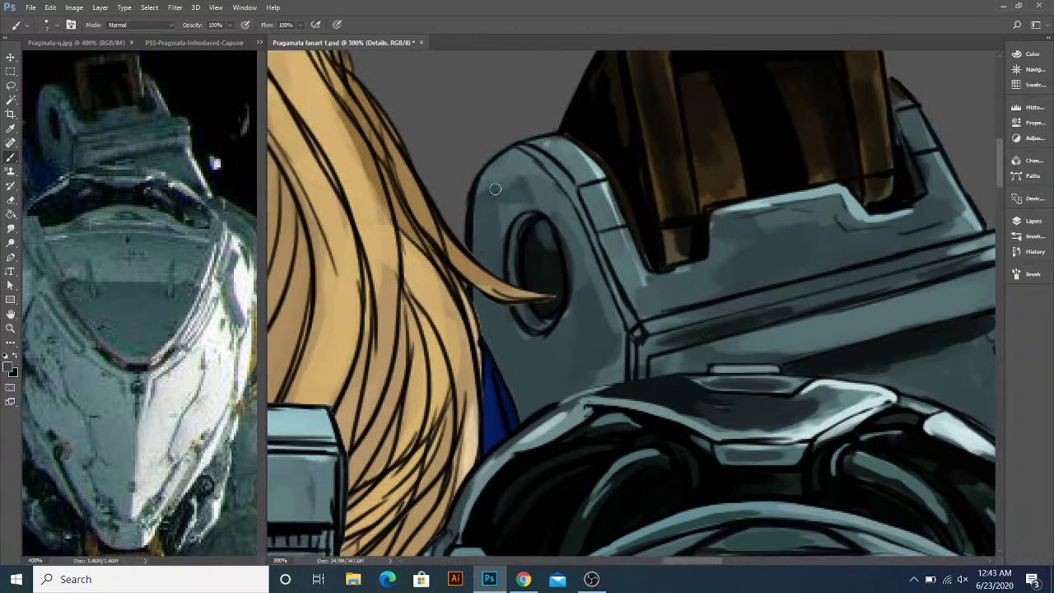
{"action": "left_click", "coordinate": [505, 159], "text": "alt"}
{"action": "left_click_drag", "start_coordinate": [519, 186], "coordinate": [499, 216]}
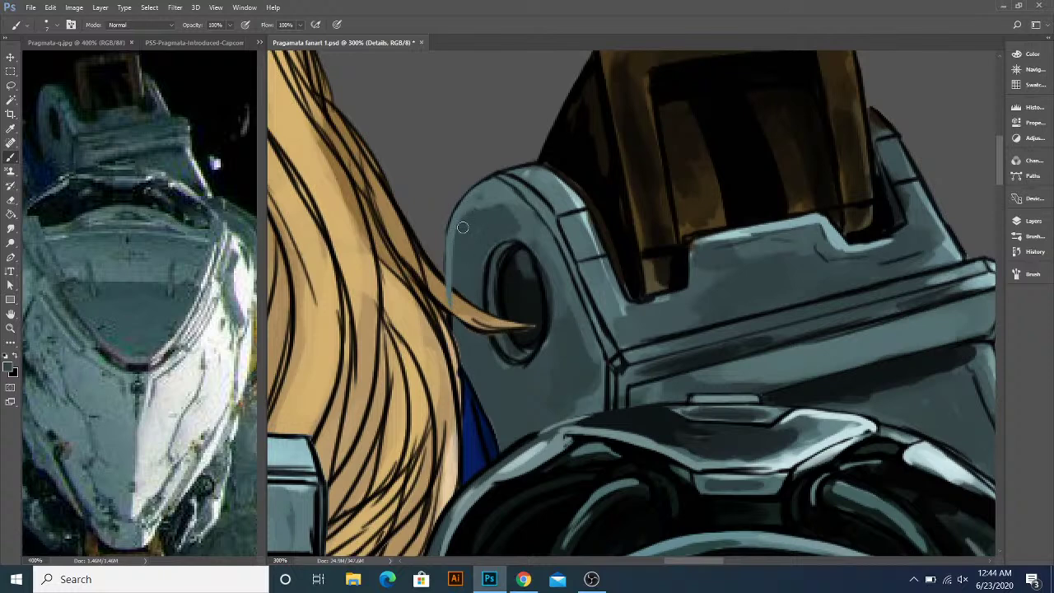
{"action": "left_click_drag", "start_coordinate": [522, 225], "coordinate": [498, 210]}
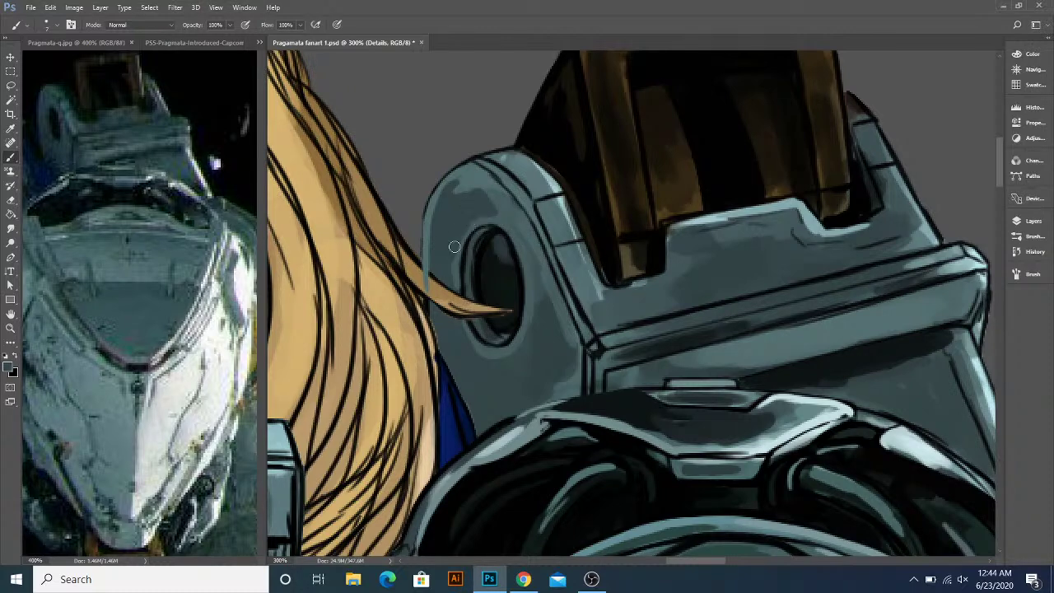
{"action": "scroll", "coordinate": [456, 288], "scroll_direction": "down", "scroll_amount": 1}
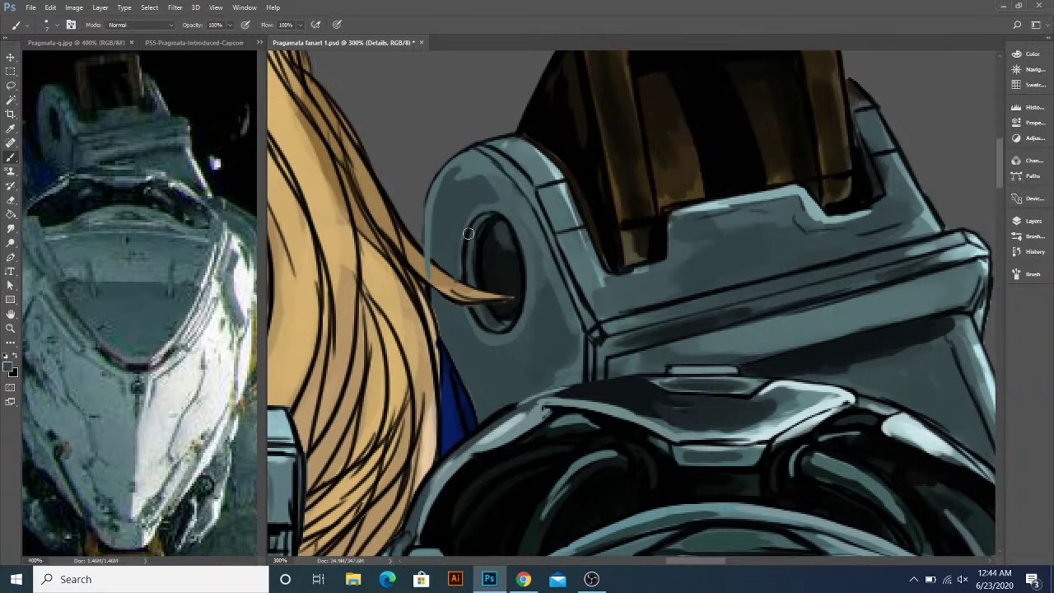
- Darken the inner rim of the bracket's round hole and fill its interior with black
{"action": "left_click", "coordinate": [484, 225], "text": "alt"}
{"action": "mouse_move", "coordinate": [480, 228]}
{"action": "left_mouse_down"}
{"action": "mouse_move", "coordinate": [475, 286]}
{"action": "mouse_move", "coordinate": [499, 327]}
{"action": "left_mouse_up"}
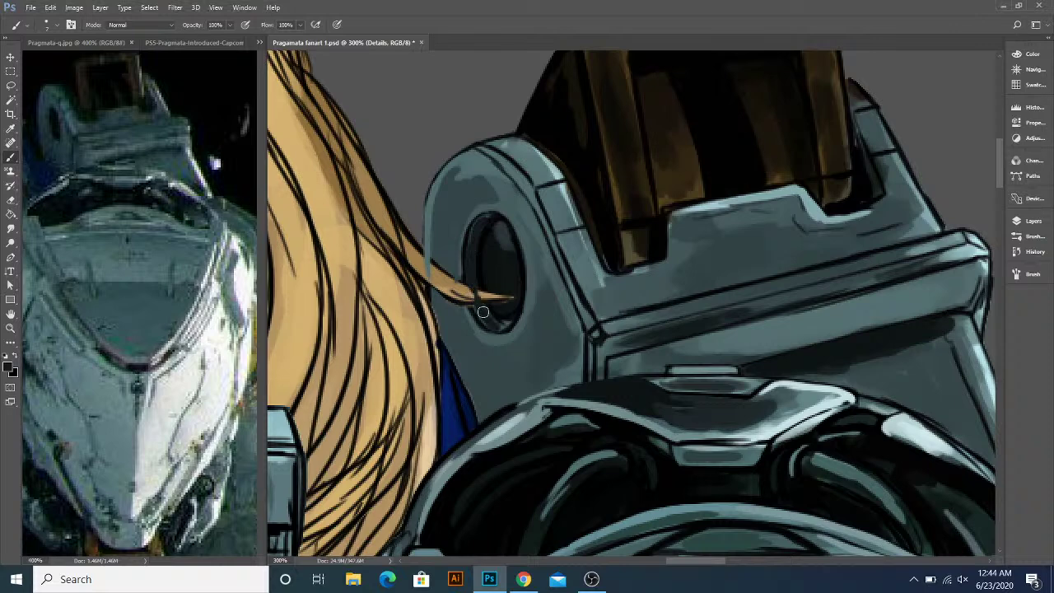
{"action": "mouse_move", "coordinate": [494, 213]}
{"action": "left_mouse_down"}
{"action": "mouse_move", "coordinate": [468, 248]}
{"action": "mouse_move", "coordinate": [473, 236]}
{"action": "mouse_move", "coordinate": [476, 276]}
{"action": "mouse_move", "coordinate": [496, 224]}
{"action": "left_mouse_up"}
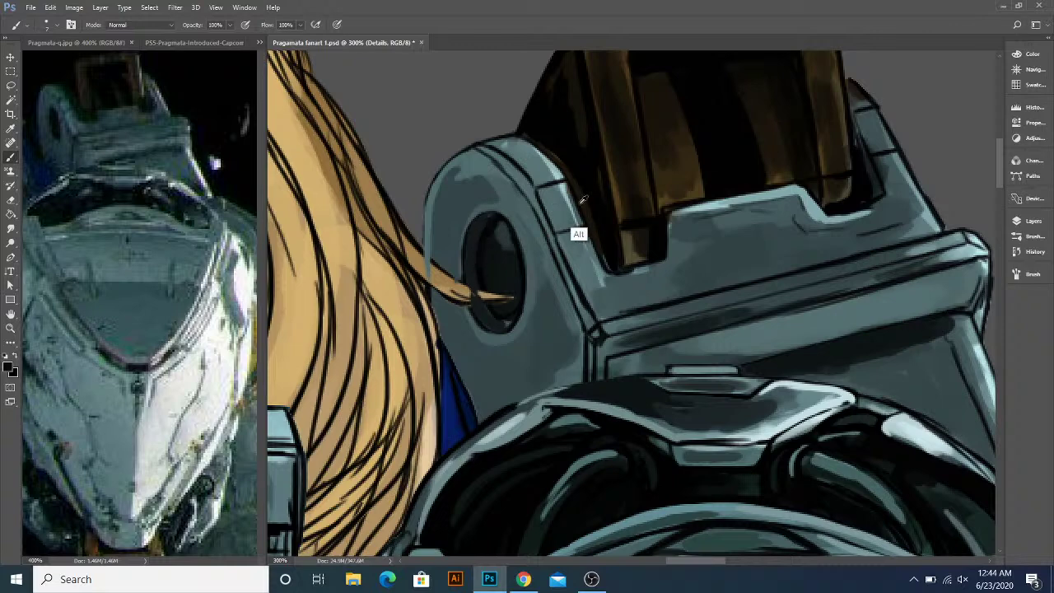
{"action": "mouse_move", "coordinate": [495, 230]}
{"action": "left_mouse_down"}
{"action": "mouse_move", "coordinate": [511, 257]}
{"action": "mouse_move", "coordinate": [485, 249]}
{"action": "left_mouse_up"}
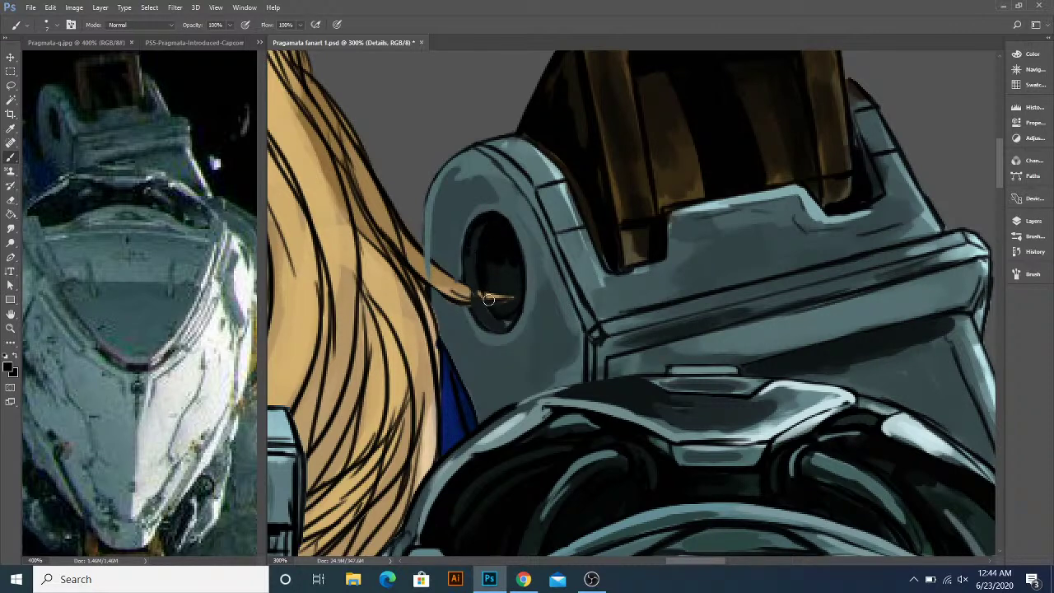
{"action": "mouse_move", "coordinate": [515, 306]}
{"action": "left_mouse_down"}
{"action": "mouse_move", "coordinate": [508, 269]}
{"action": "mouse_move", "coordinate": [501, 294]}
{"action": "mouse_move", "coordinate": [495, 283]}
{"action": "left_mouse_up"}
{"action": "mouse_move", "coordinate": [505, 328]}
{"action": "left_mouse_down"}
{"action": "mouse_move", "coordinate": [485, 318]}
{"action": "mouse_move", "coordinate": [519, 320]}
{"action": "mouse_move", "coordinate": [485, 285]}
{"action": "left_mouse_up"}
{"action": "key", "text": "ctrl+z"}
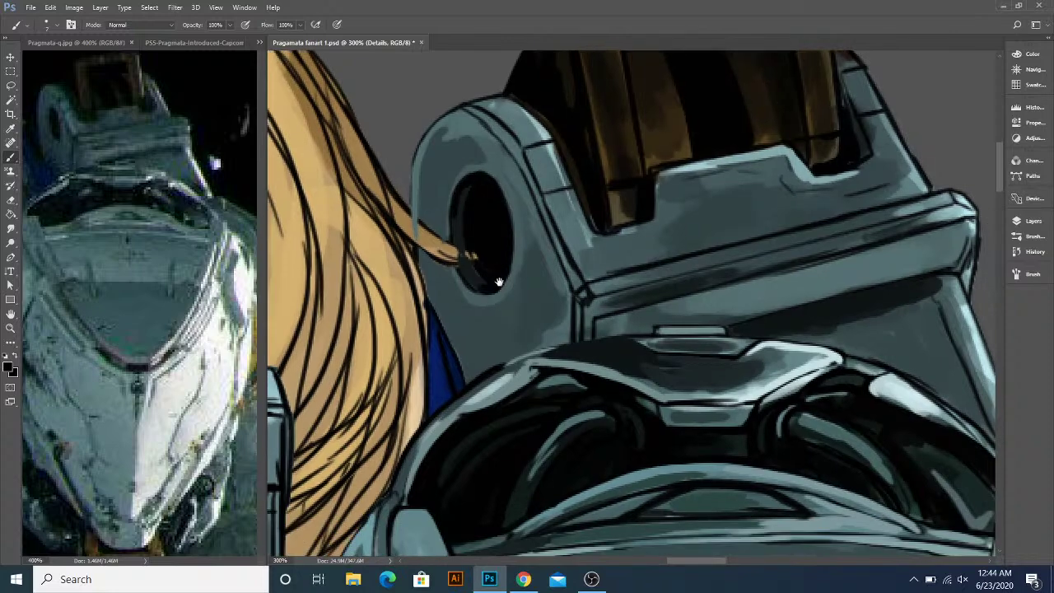
- Paint light teal highlights along the bracket's curved top and down the edge strip beside the brown frame
{"action": "left_click_drag", "start_coordinate": [499, 249], "coordinate": [499, 313]}
{"action": "left_click", "coordinate": [545, 210], "text": "alt"}
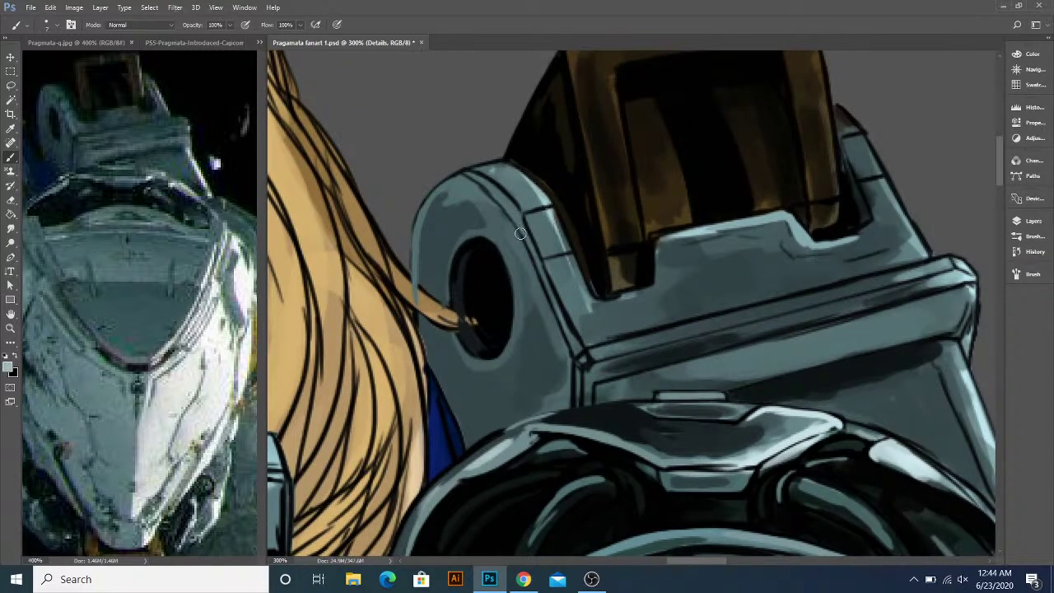
{"action": "mouse_move", "coordinate": [520, 216]}
{"action": "left_mouse_down"}
{"action": "mouse_move", "coordinate": [536, 257]}
{"action": "mouse_move", "coordinate": [523, 223]}
{"action": "mouse_move", "coordinate": [571, 336]}
{"action": "mouse_move", "coordinate": [560, 309]}
{"action": "left_mouse_up"}
{"action": "key", "text": "alt"}
{"action": "left_click", "coordinate": [534, 243], "text": "alt"}
{"action": "left_click_drag", "start_coordinate": [532, 243], "coordinate": [506, 231]}
{"action": "left_click", "coordinate": [506, 228], "text": "alt"}
{"action": "left_click", "coordinate": [515, 227], "text": "alt"}
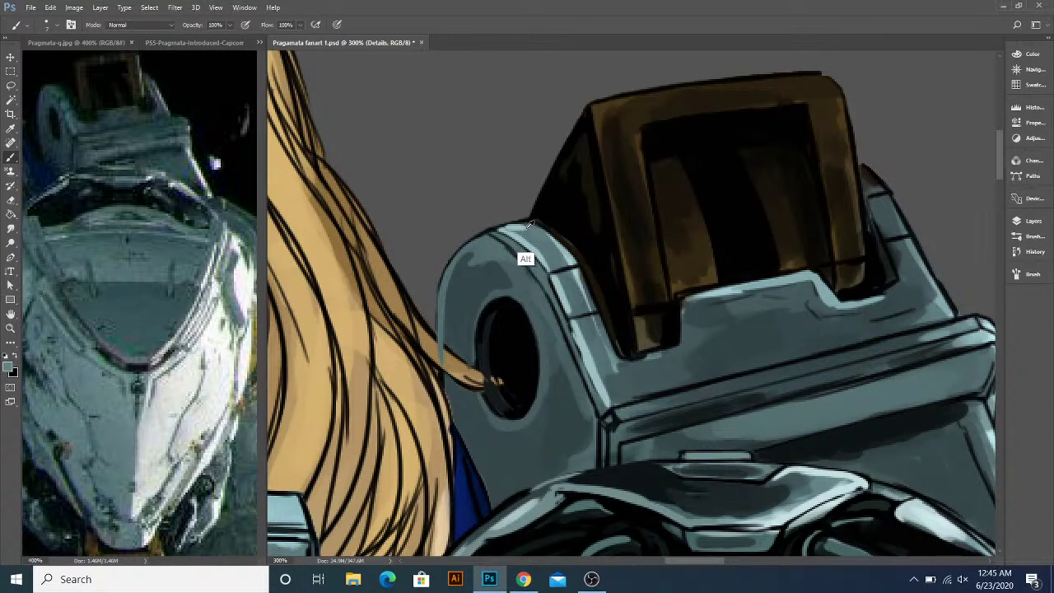
{"action": "left_click_drag", "start_coordinate": [535, 246], "coordinate": [572, 265]}
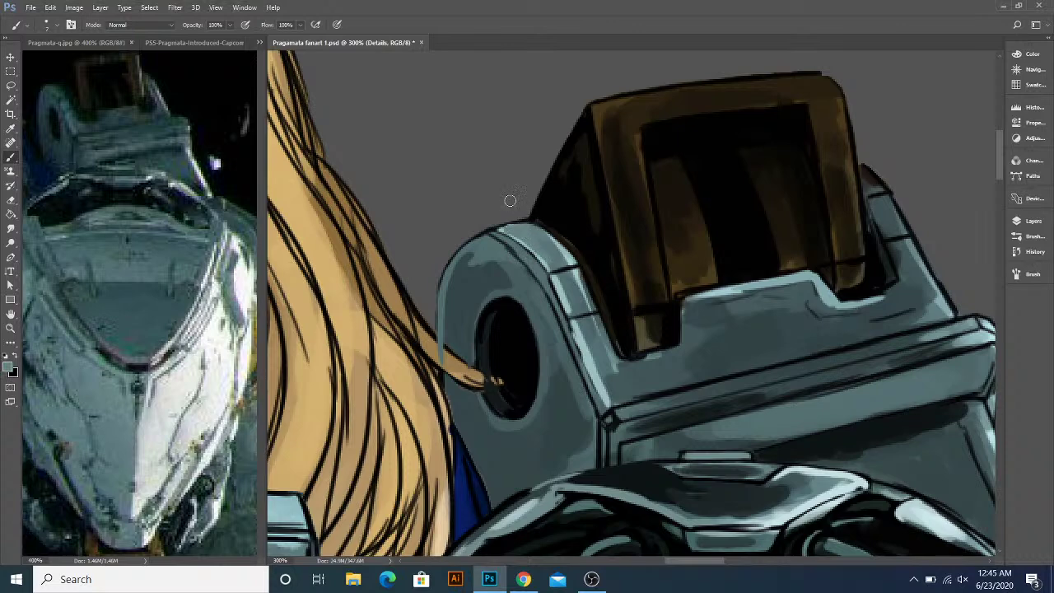
{"action": "mouse_move", "coordinate": [495, 233]}
{"action": "left_mouse_down"}
{"action": "mouse_move", "coordinate": [521, 223]}
{"action": "mouse_move", "coordinate": [468, 249]}
{"action": "left_mouse_up"}
- Brighten the lower part of the bracket's edge strip and repaint the panel edge beneath the frame's left foot in teal
{"action": "scroll", "coordinate": [517, 266], "scroll_direction": "down", "scroll_amount": 3}
{"action": "scroll", "coordinate": [517, 265], "scroll_direction": "right", "scroll_amount": 2}
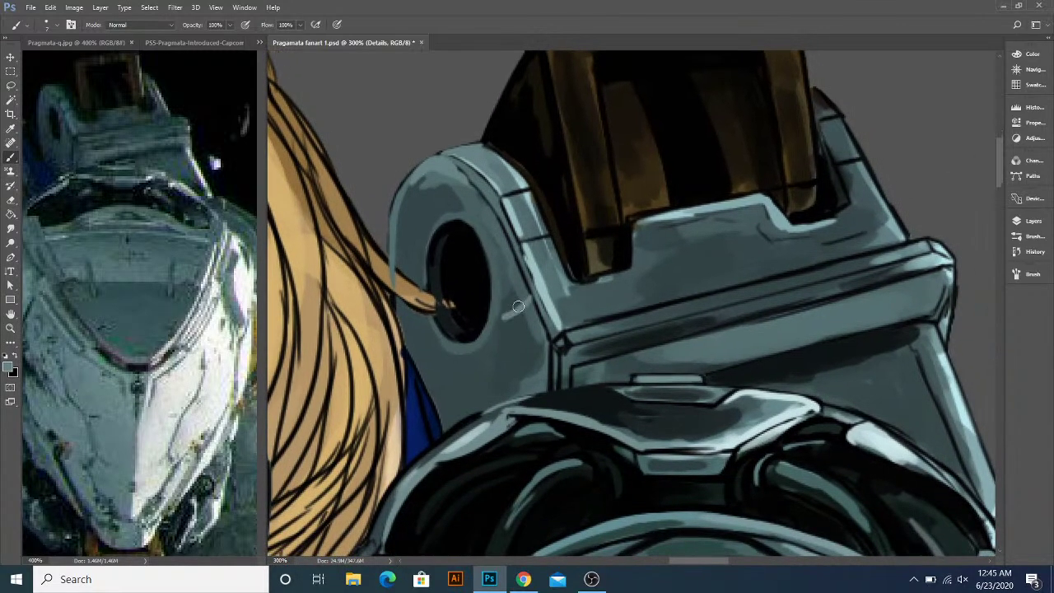
{"action": "scroll", "coordinate": [500, 271], "scroll_direction": "right", "scroll_amount": 2}
{"action": "scroll", "coordinate": [501, 272], "scroll_direction": "up", "scroll_amount": 1}
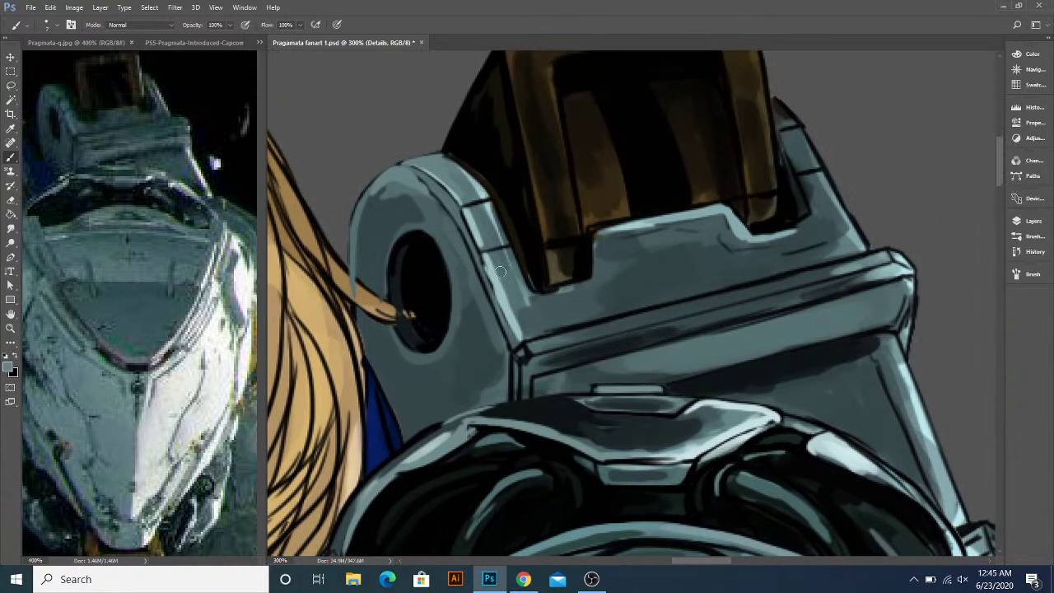
{"action": "mouse_move", "coordinate": [484, 257]}
{"action": "left_mouse_down"}
{"action": "mouse_move", "coordinate": [521, 337]}
{"action": "mouse_move", "coordinate": [512, 289]}
{"action": "mouse_move", "coordinate": [524, 317]}
{"action": "left_mouse_up"}
{"action": "left_click_drag", "start_coordinate": [585, 296], "coordinate": [555, 333]}
{"action": "left_click_drag", "start_coordinate": [593, 283], "coordinate": [560, 319]}
{"action": "key", "text": "alt"}
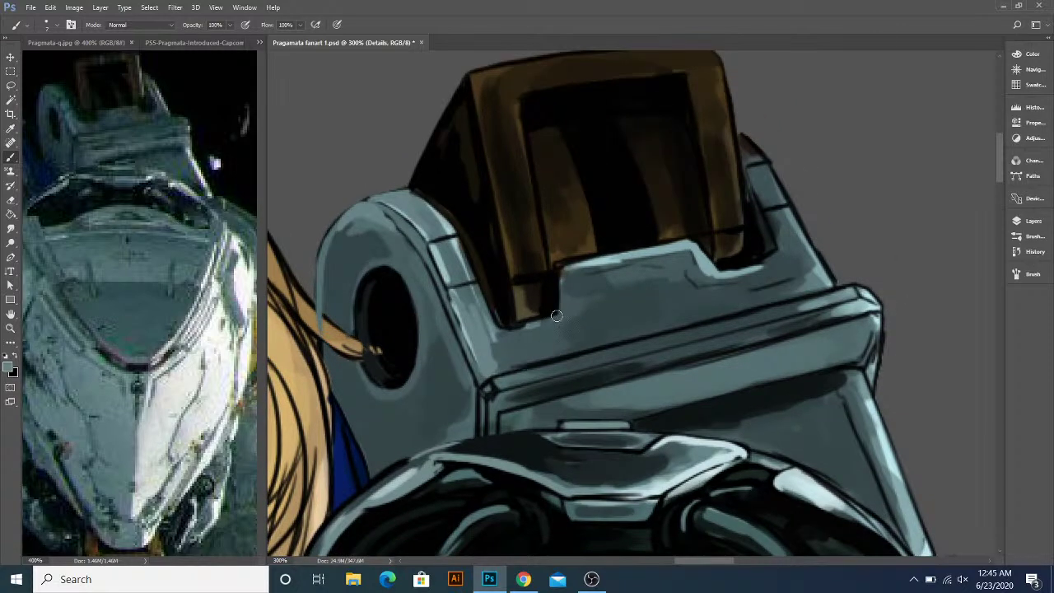
{"action": "left_click", "coordinate": [563, 319], "text": "alt"}
{"action": "mouse_move", "coordinate": [505, 330]}
{"action": "left_mouse_down"}
{"action": "mouse_move", "coordinate": [540, 324]}
{"action": "mouse_move", "coordinate": [514, 331]}
{"action": "mouse_move", "coordinate": [484, 304]}
{"action": "mouse_move", "coordinate": [497, 326]}
{"action": "left_mouse_up"}
- Darken the brown frame's left foot with black strokes, leaving small brown patches
{"action": "key", "text": "x"}
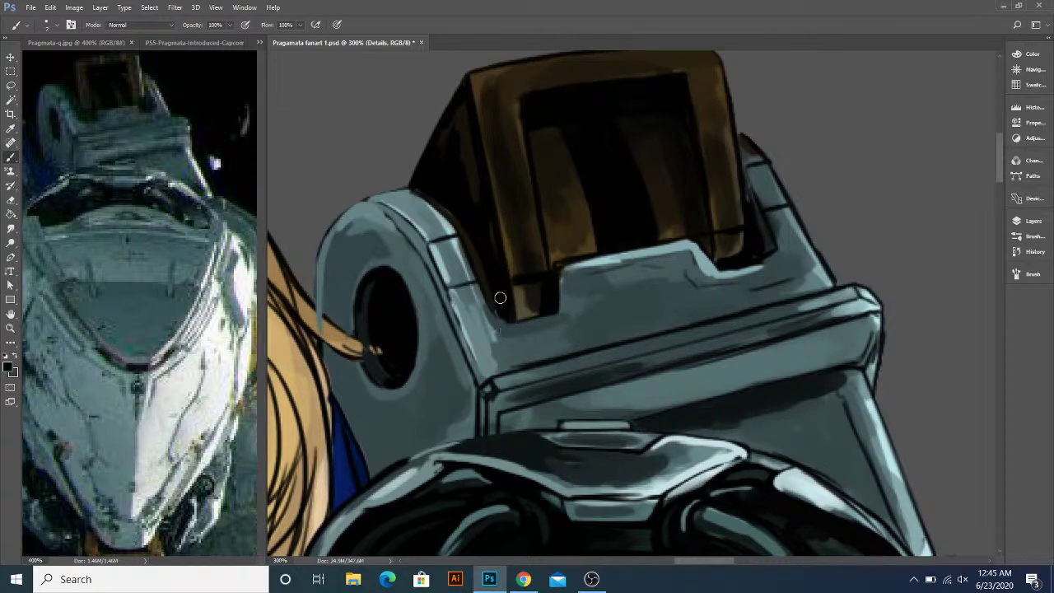
{"action": "left_click_drag", "start_coordinate": [526, 318], "coordinate": [508, 332]}
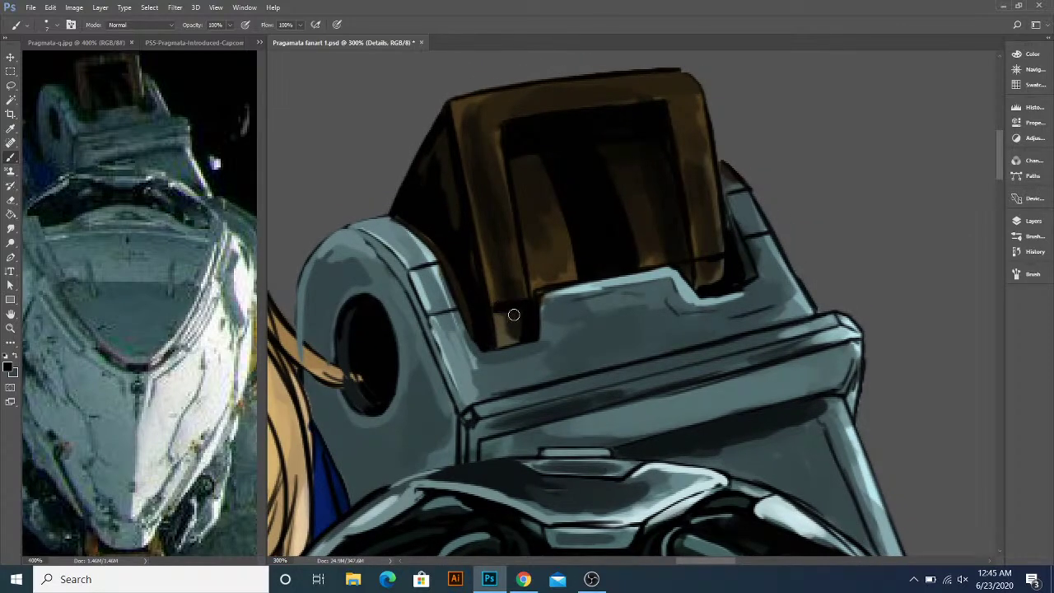
{"action": "left_click_drag", "start_coordinate": [508, 317], "coordinate": [515, 337]}
{"action": "mouse_move", "coordinate": [562, 309]}
{"action": "left_mouse_down"}
{"action": "mouse_move", "coordinate": [527, 311]}
{"action": "mouse_move", "coordinate": [521, 323]}
{"action": "left_mouse_up"}
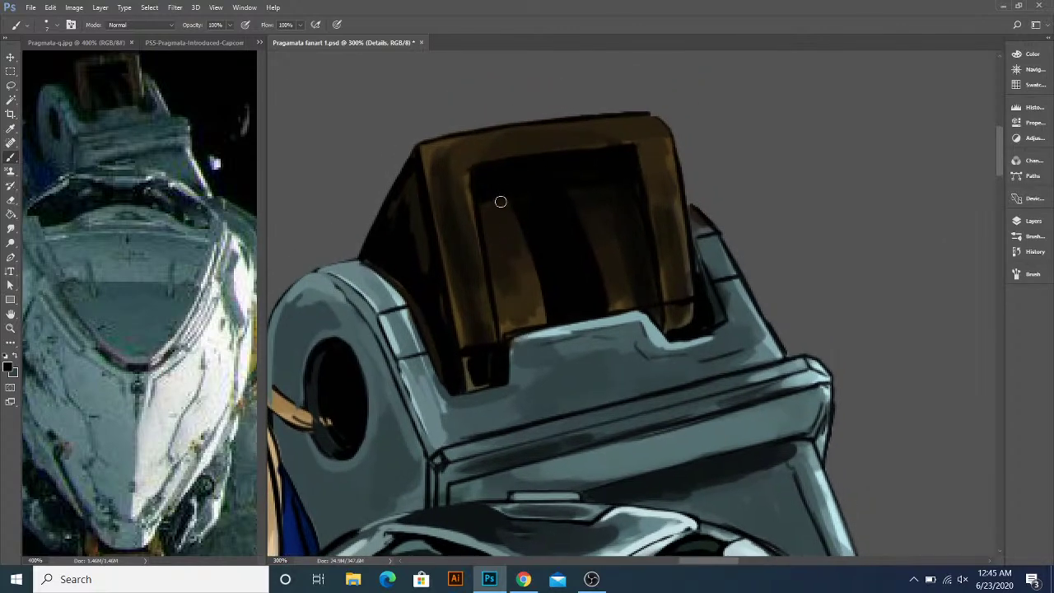
- Paint black over the top of the brown frame's opening and most of its right brown patch, leaving a narrow wedge
{"action": "key", "text": "alt"}
{"action": "left_click_drag", "start_coordinate": [514, 217], "coordinate": [527, 262]}
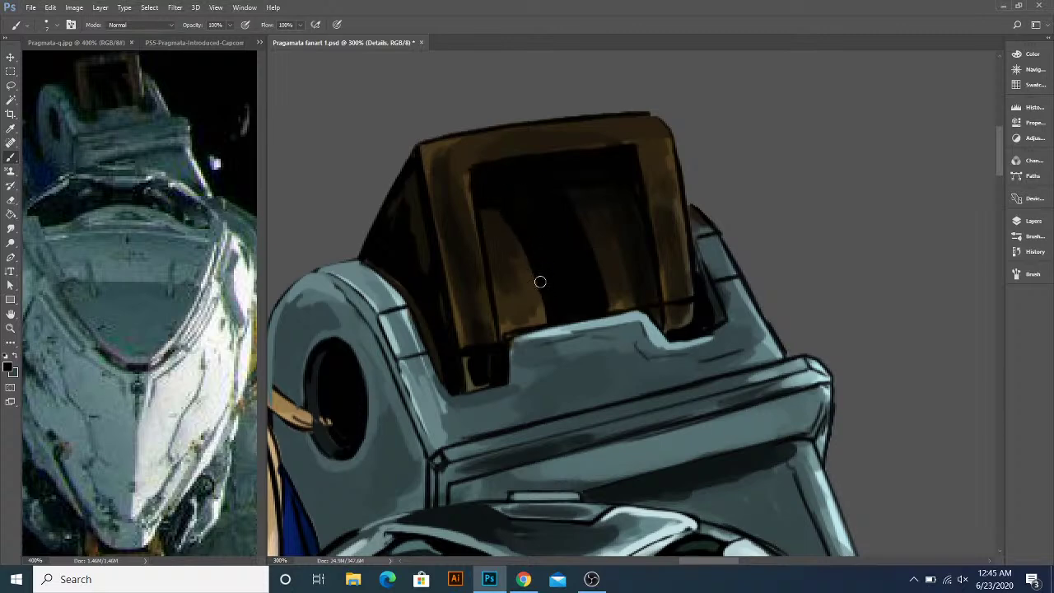
{"action": "mouse_move", "coordinate": [563, 232]}
{"action": "left_mouse_down"}
{"action": "mouse_move", "coordinate": [539, 233]}
{"action": "mouse_move", "coordinate": [557, 233]}
{"action": "left_mouse_up"}
{"action": "key", "text": "alt"}
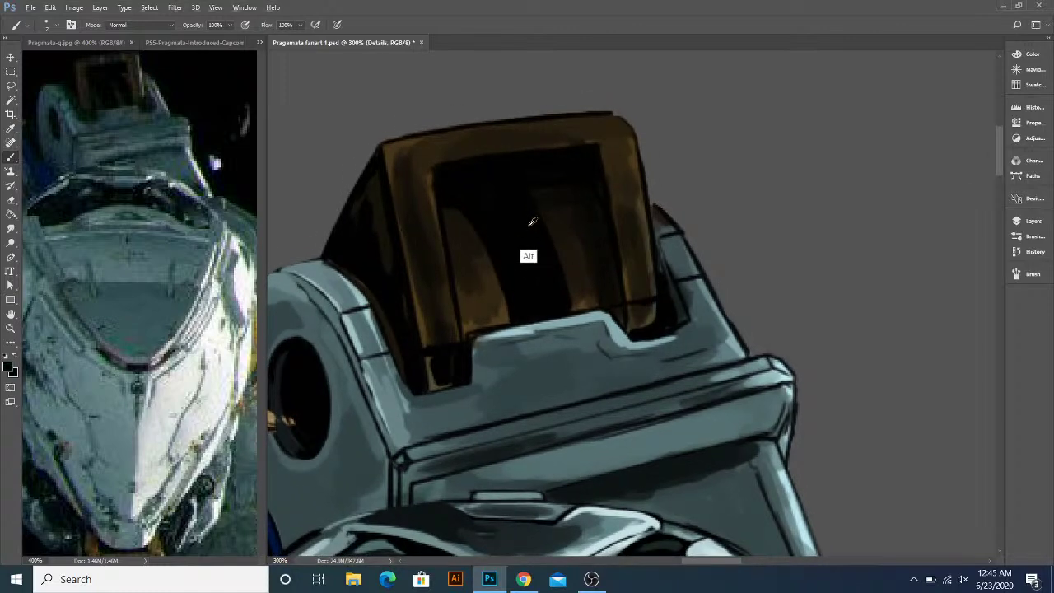
{"action": "key", "text": "bracketright"}
{"action": "key", "text": "bracketright"}
{"action": "mouse_move", "coordinate": [514, 188]}
{"action": "left_mouse_down"}
{"action": "mouse_move", "coordinate": [570, 193]}
{"action": "mouse_move", "coordinate": [538, 192]}
{"action": "mouse_move", "coordinate": [544, 231]}
{"action": "mouse_move", "coordinate": [536, 194]}
{"action": "mouse_move", "coordinate": [573, 226]}
{"action": "mouse_move", "coordinate": [588, 271]}
{"action": "left_mouse_up"}
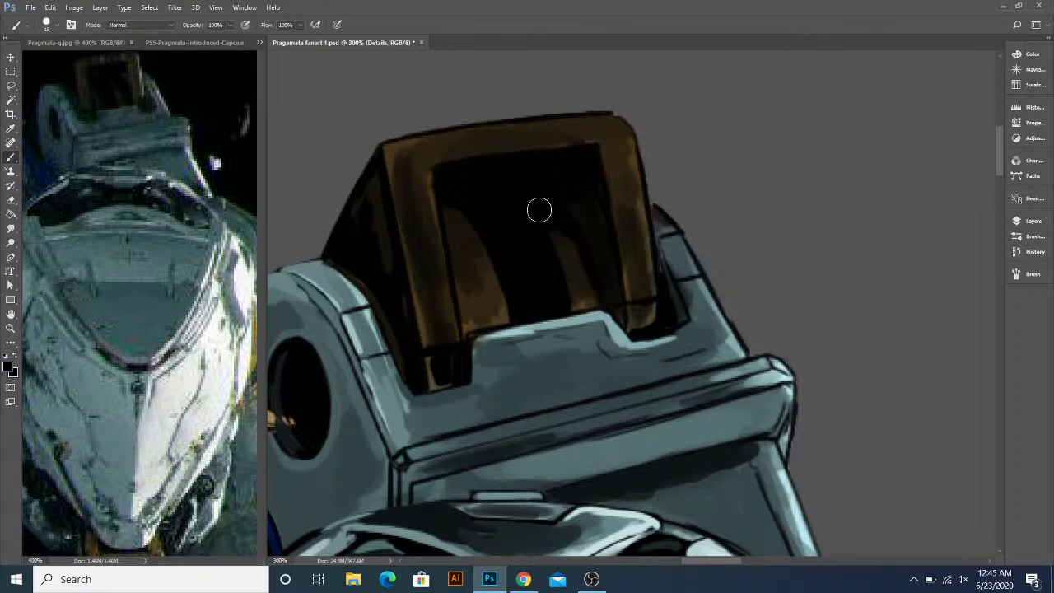
{"action": "mouse_move", "coordinate": [571, 206]}
{"action": "left_mouse_down"}
{"action": "mouse_move", "coordinate": [564, 221]}
{"action": "mouse_move", "coordinate": [557, 210]}
{"action": "left_mouse_up"}
{"action": "left_click_drag", "start_coordinate": [590, 289], "coordinate": [571, 252]}
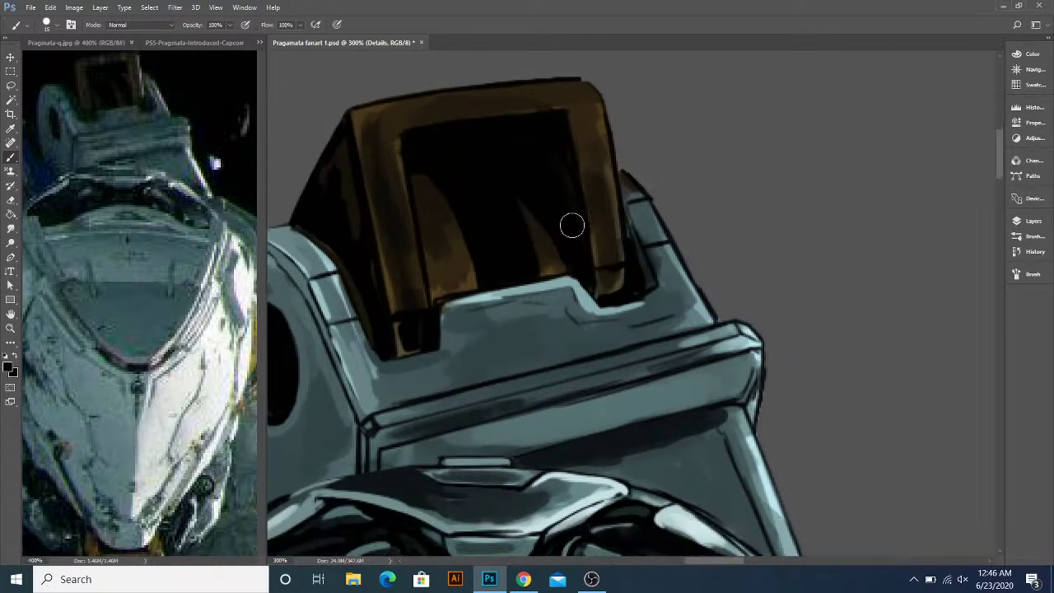
{"action": "left_click_drag", "start_coordinate": [551, 204], "coordinate": [578, 247]}
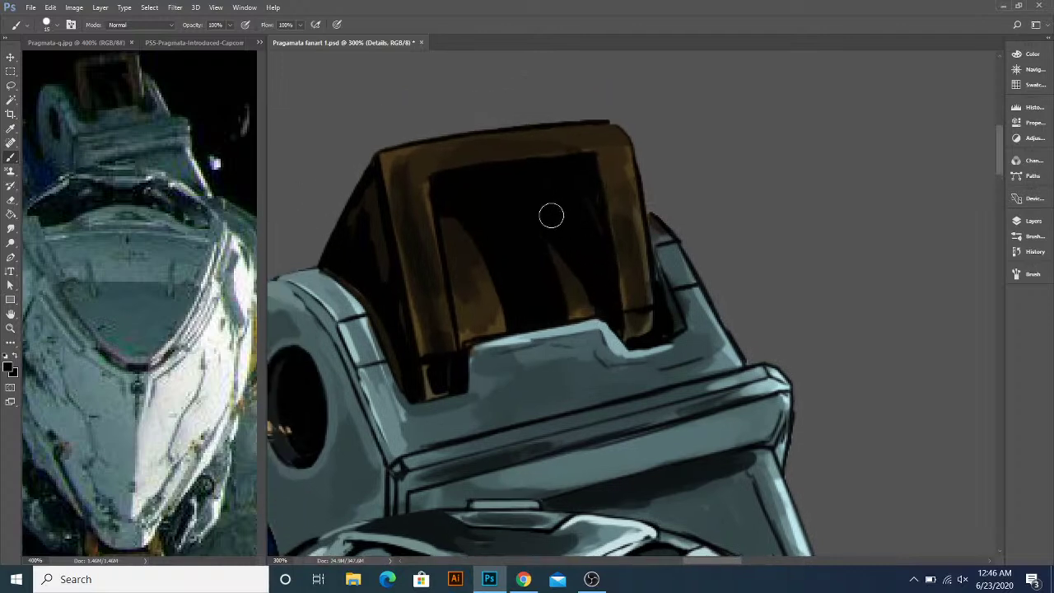
- Cover the upper part of the left brown patch inside the frame's opening with black, leaving a slim wedge
{"action": "left_click_drag", "start_coordinate": [462, 246], "coordinate": [478, 233]}
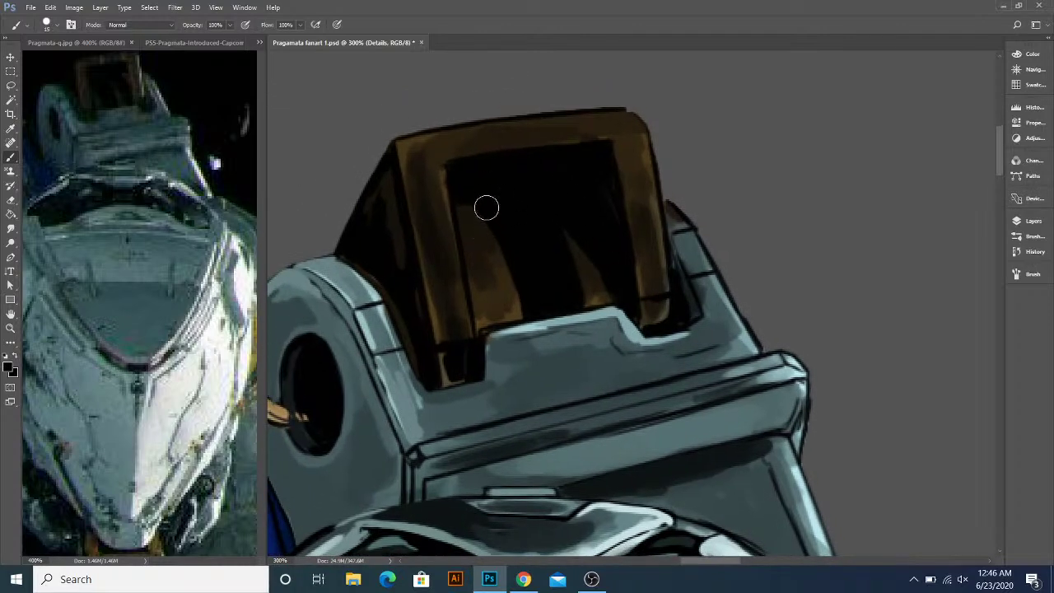
{"action": "mouse_move", "coordinate": [463, 198]}
{"action": "left_mouse_down"}
{"action": "mouse_move", "coordinate": [519, 306]}
{"action": "mouse_move", "coordinate": [480, 227]}
{"action": "mouse_move", "coordinate": [516, 311]}
{"action": "left_mouse_up"}
{"action": "left_click_drag", "start_coordinate": [503, 255], "coordinate": [517, 297]}
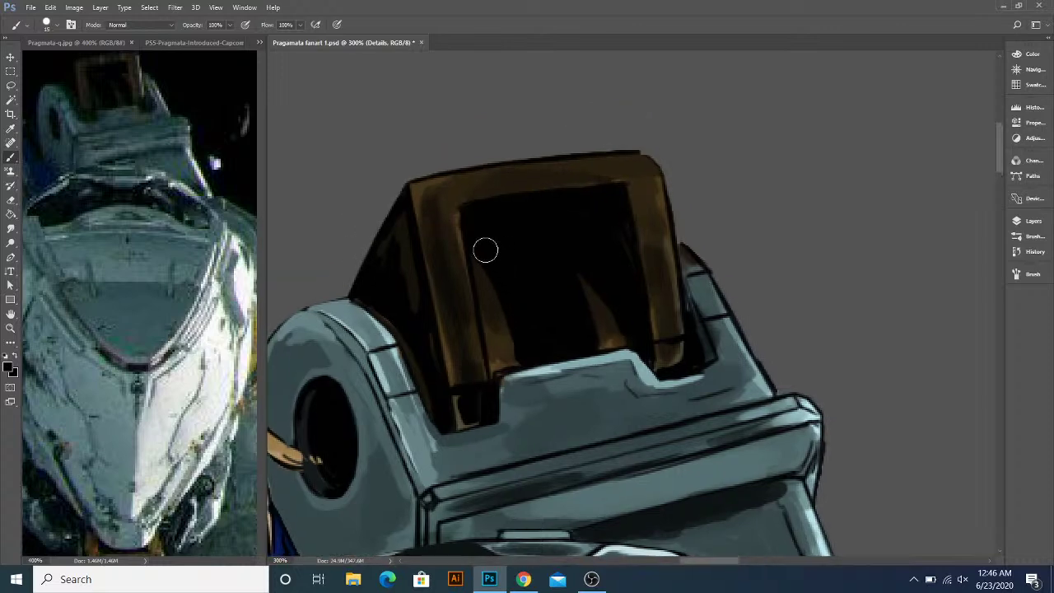
- Sample brown from the frame and lighten its top-right corner and the outer side of its right leg
{"action": "left_click_drag", "start_coordinate": [160, 322], "coordinate": [173, 354]}
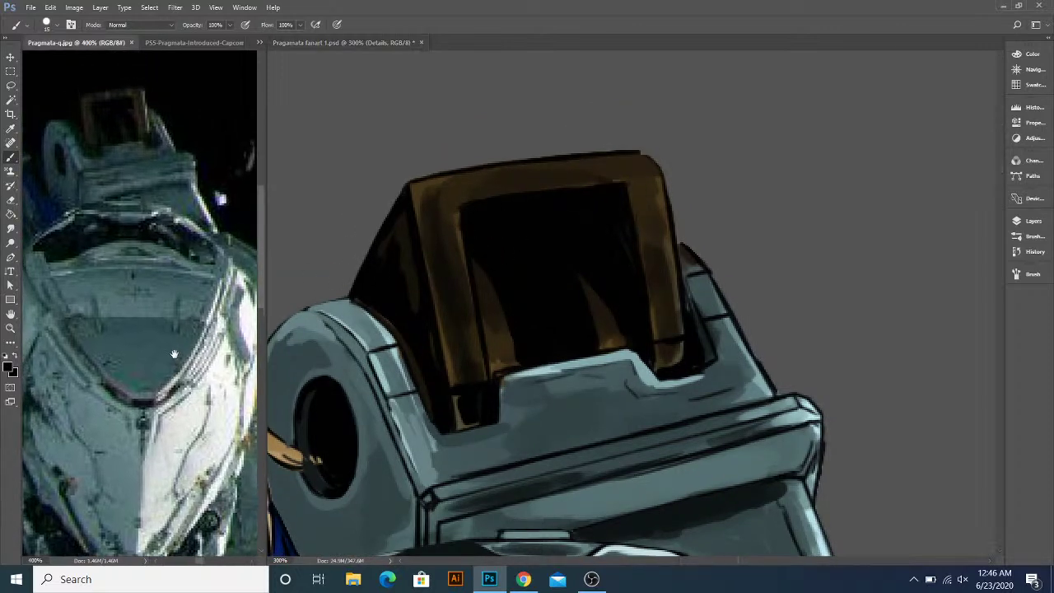
{"action": "left_click", "coordinate": [607, 258]}
{"action": "left_click", "coordinate": [671, 244], "text": "alt"}
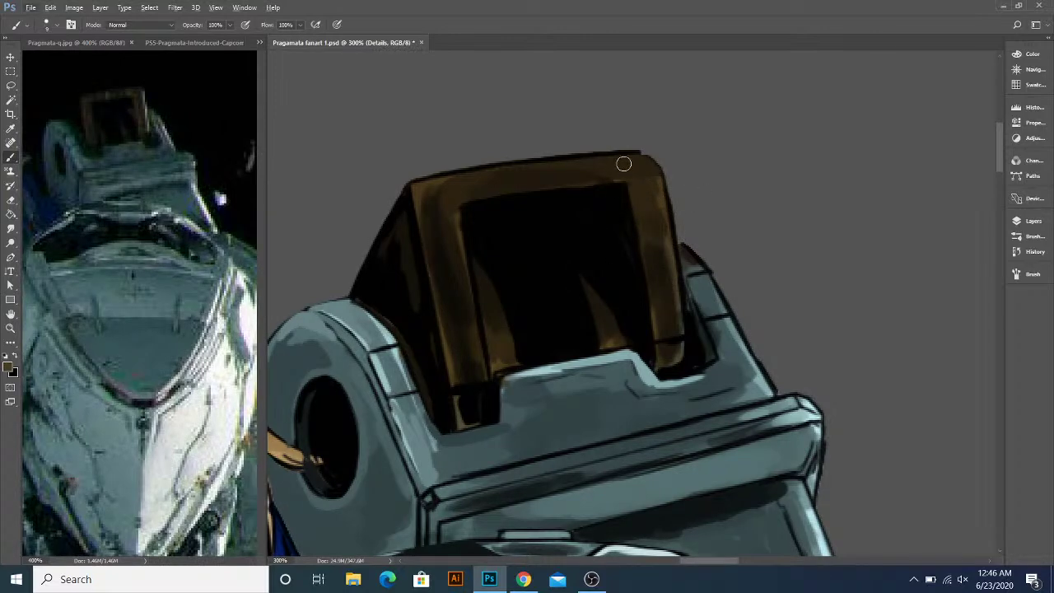
{"action": "mouse_move", "coordinate": [658, 164]}
{"action": "left_mouse_down"}
{"action": "mouse_move", "coordinate": [677, 301]}
{"action": "mouse_move", "coordinate": [660, 240]}
{"action": "left_mouse_up"}
{"action": "left_click_drag", "start_coordinate": [656, 202], "coordinate": [665, 305]}
{"action": "left_click_drag", "start_coordinate": [652, 181], "coordinate": [665, 231]}
{"action": "mouse_move", "coordinate": [639, 159]}
{"action": "left_mouse_down"}
{"action": "mouse_move", "coordinate": [651, 162]}
{"action": "mouse_move", "coordinate": [670, 250]}
{"action": "left_mouse_up"}
- Paint a pale teal rim highlight down the outer edge of the brown frame's right leg
{"action": "key", "text": "x"}
{"action": "left_click", "coordinate": [402, 365], "text": "alt"}
{"action": "left_click", "coordinate": [403, 362], "text": "alt"}
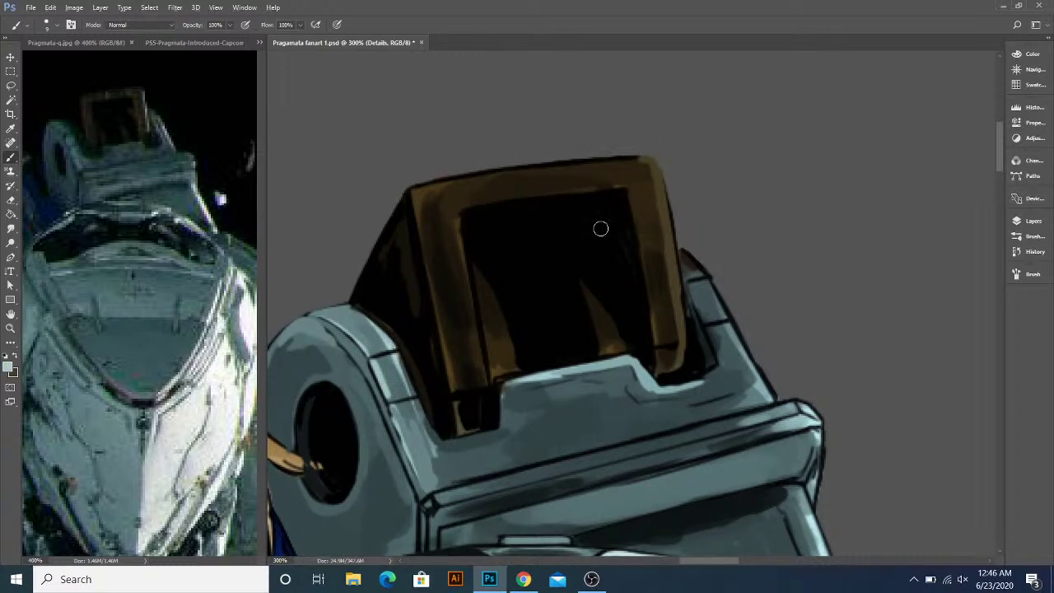
{"action": "left_click_drag", "start_coordinate": [660, 171], "coordinate": [682, 325]}
{"action": "mouse_move", "coordinate": [647, 223]}
{"action": "left_mouse_down"}
{"action": "mouse_move", "coordinate": [671, 250]}
{"action": "mouse_move", "coordinate": [589, 223]}
{"action": "left_mouse_up"}
- Shade the brown frame's left leg with sampled dark brown strokes along its inner side
{"action": "key", "text": "x"}
{"action": "mouse_move", "coordinate": [475, 237]}
{"action": "left_mouse_down"}
{"action": "mouse_move", "coordinate": [648, 224]}
{"action": "mouse_move", "coordinate": [470, 235]}
{"action": "mouse_move", "coordinate": [451, 254]}
{"action": "mouse_move", "coordinate": [463, 298]}
{"action": "mouse_move", "coordinate": [487, 278]}
{"action": "mouse_move", "coordinate": [487, 327]}
{"action": "left_mouse_up"}
{"action": "left_click", "coordinate": [460, 257], "text": "alt"}
{"action": "left_click", "coordinate": [474, 285], "text": "alt"}
{"action": "left_click_drag", "start_coordinate": [481, 285], "coordinate": [493, 364]}
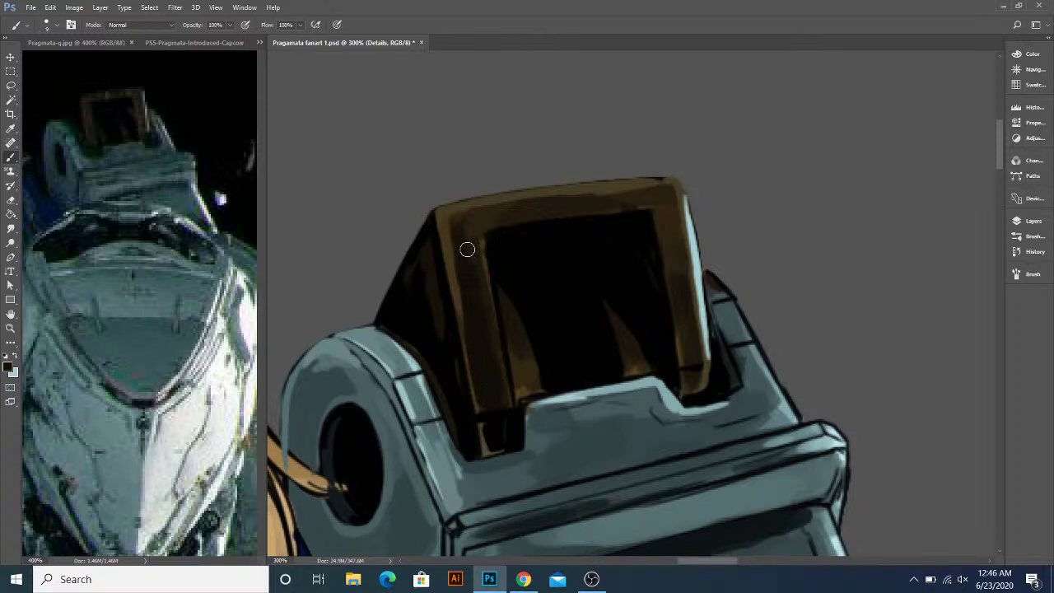
- Dab small dark brown marks along the top bar of the brown frame
{"action": "scroll", "coordinate": [467, 250], "scroll_direction": "up", "scroll_amount": 1}
{"action": "left_click_drag", "start_coordinate": [515, 237], "coordinate": [521, 253]}
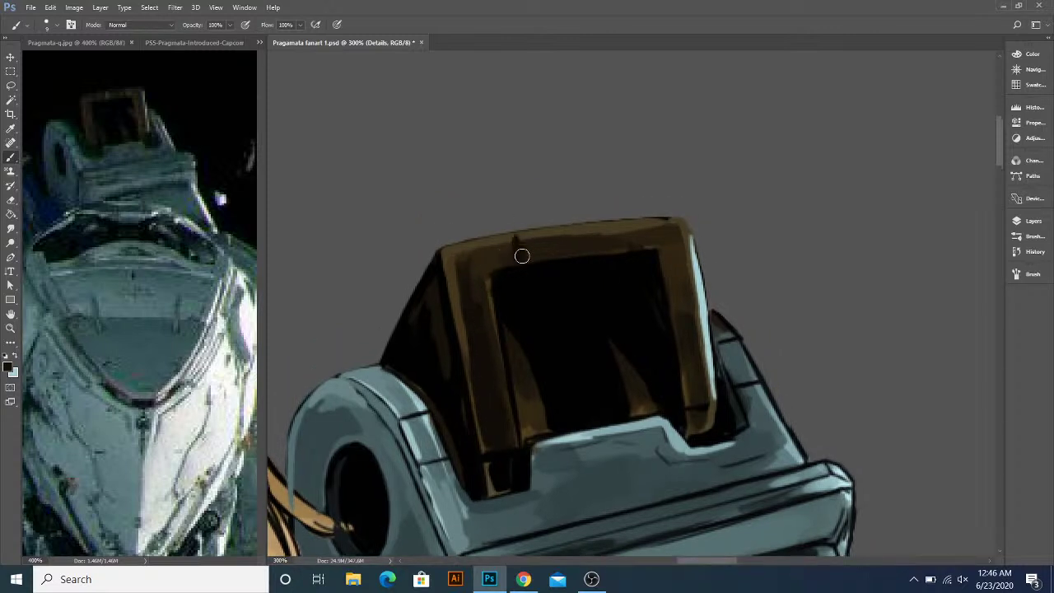
{"action": "left_click_drag", "start_coordinate": [590, 239], "coordinate": [641, 244]}
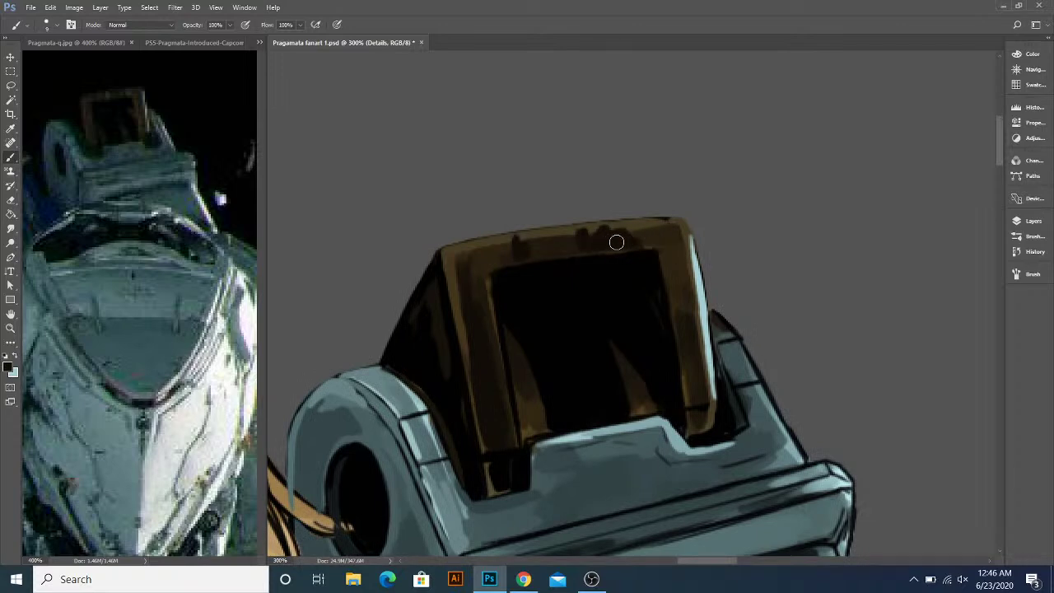
- Paint a lighter brown strip down the inner edge of the frame's right leg and darken the leg's foot
{"action": "left_click", "coordinate": [648, 252], "text": "alt"}
{"action": "mouse_move", "coordinate": [642, 245]}
{"action": "left_mouse_down"}
{"action": "mouse_move", "coordinate": [653, 249]}
{"action": "mouse_move", "coordinate": [675, 326]}
{"action": "left_mouse_up"}
{"action": "mouse_move", "coordinate": [670, 285]}
{"action": "left_mouse_down"}
{"action": "mouse_move", "coordinate": [690, 398]}
{"action": "mouse_move", "coordinate": [672, 320]}
{"action": "left_mouse_up"}
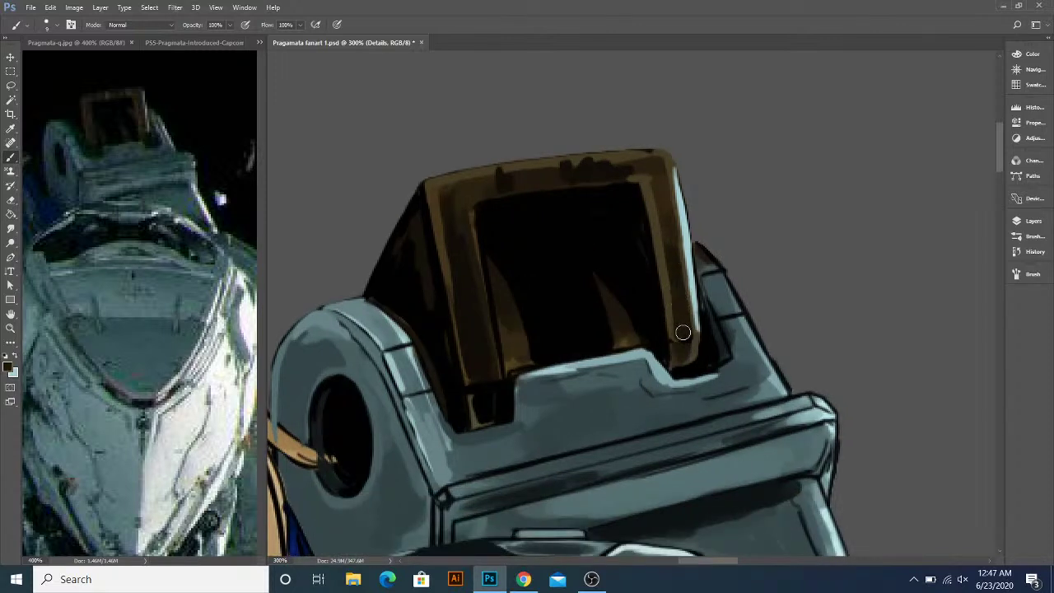
{"action": "mouse_move", "coordinate": [673, 340]}
{"action": "left_mouse_down"}
{"action": "mouse_move", "coordinate": [691, 340]}
{"action": "mouse_move", "coordinate": [678, 350]}
{"action": "mouse_move", "coordinate": [689, 350]}
{"action": "left_mouse_up"}
{"action": "left_click", "coordinate": [483, 399], "text": "alt"}
{"action": "left_click_drag", "start_coordinate": [581, 372], "coordinate": [642, 341]}
- Sample a dark teal and deepen the shadow where the bracket's front face meets the ledge below it
{"action": "left_click", "coordinate": [563, 148], "text": "alt"}
{"action": "left_click_drag", "start_coordinate": [530, 165], "coordinate": [533, 163]}
{"action": "left_click_drag", "start_coordinate": [482, 342], "coordinate": [455, 154]}
{"action": "left_click_drag", "start_coordinate": [485, 241], "coordinate": [447, 273]}
{"action": "left_click", "coordinate": [516, 250], "text": "alt"}
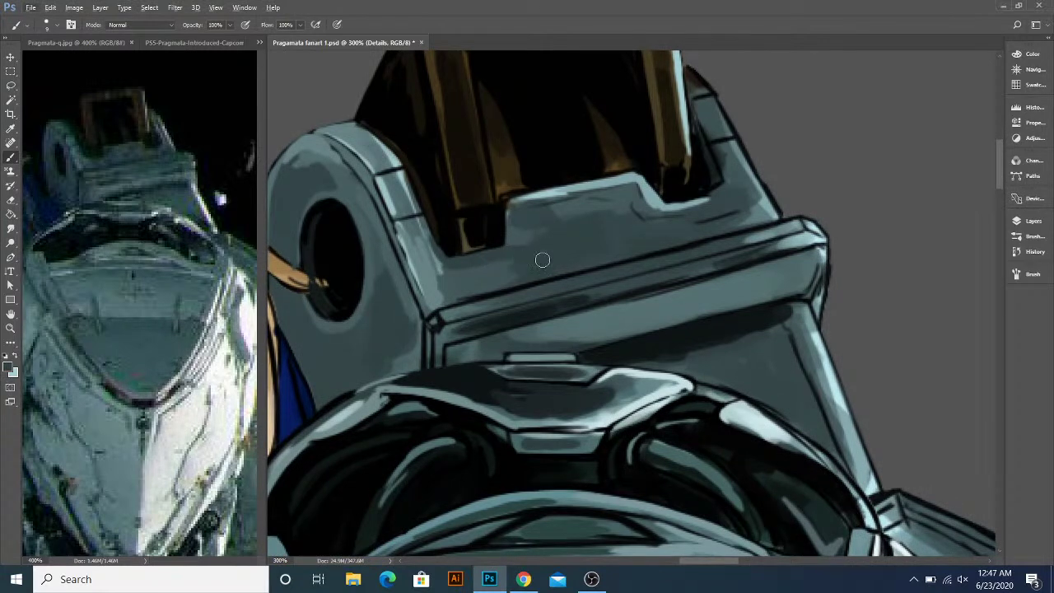
{"action": "left_click", "coordinate": [511, 314], "text": "alt"}
{"action": "mouse_move", "coordinate": [447, 299]}
{"action": "left_mouse_down"}
{"action": "mouse_move", "coordinate": [687, 239]}
{"action": "mouse_move", "coordinate": [703, 224]}
{"action": "mouse_move", "coordinate": [662, 284]}
{"action": "left_mouse_up"}
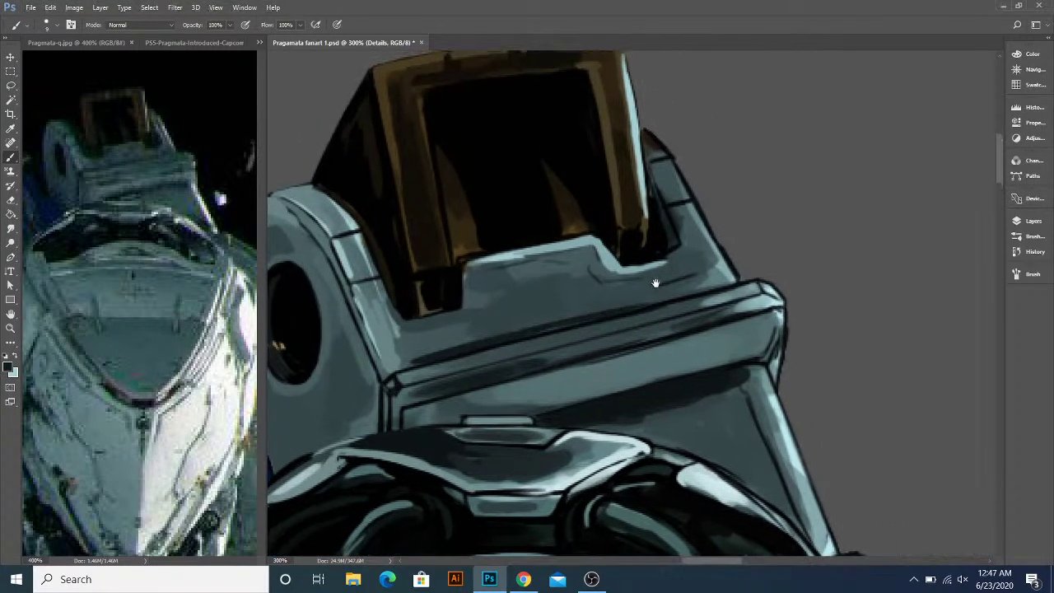
{"action": "left_click_drag", "start_coordinate": [662, 216], "coordinate": [647, 272]}
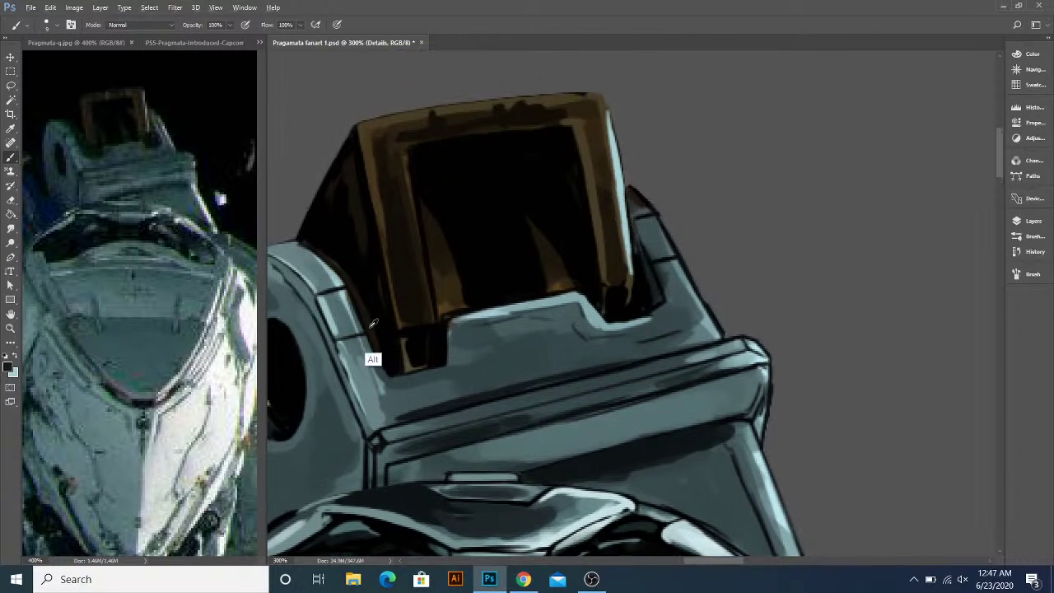
- Paint a light teal highlight down the bracket's right outer edge, covering the dark outline
{"action": "left_click", "coordinate": [342, 285], "text": "alt"}
{"action": "mouse_move", "coordinate": [633, 190]}
{"action": "left_mouse_down"}
{"action": "mouse_move", "coordinate": [668, 238]}
{"action": "mouse_move", "coordinate": [659, 218]}
{"action": "mouse_move", "coordinate": [680, 273]}
{"action": "mouse_move", "coordinate": [649, 208]}
{"action": "mouse_move", "coordinate": [694, 295]}
{"action": "left_mouse_up"}
{"action": "left_click_drag", "start_coordinate": [665, 239], "coordinate": [701, 303]}
{"action": "left_click_drag", "start_coordinate": [675, 257], "coordinate": [706, 307]}
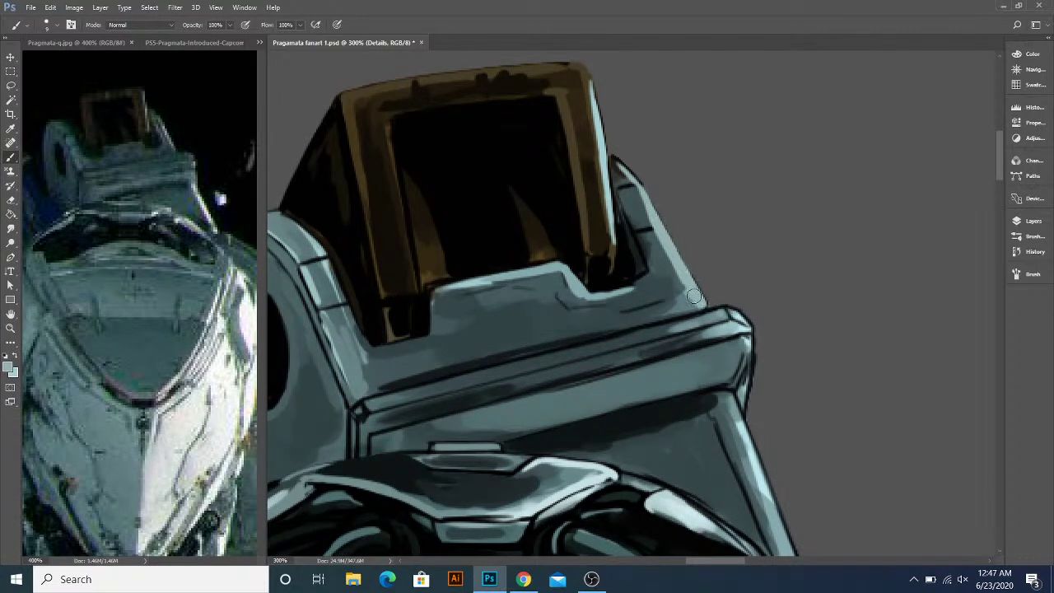
{"action": "mouse_move", "coordinate": [668, 258]}
{"action": "left_mouse_down"}
{"action": "mouse_move", "coordinate": [662, 304]}
{"action": "mouse_move", "coordinate": [680, 284]}
{"action": "mouse_move", "coordinate": [691, 302]}
{"action": "left_mouse_up"}
{"action": "left_click_drag", "start_coordinate": [644, 216], "coordinate": [665, 259]}
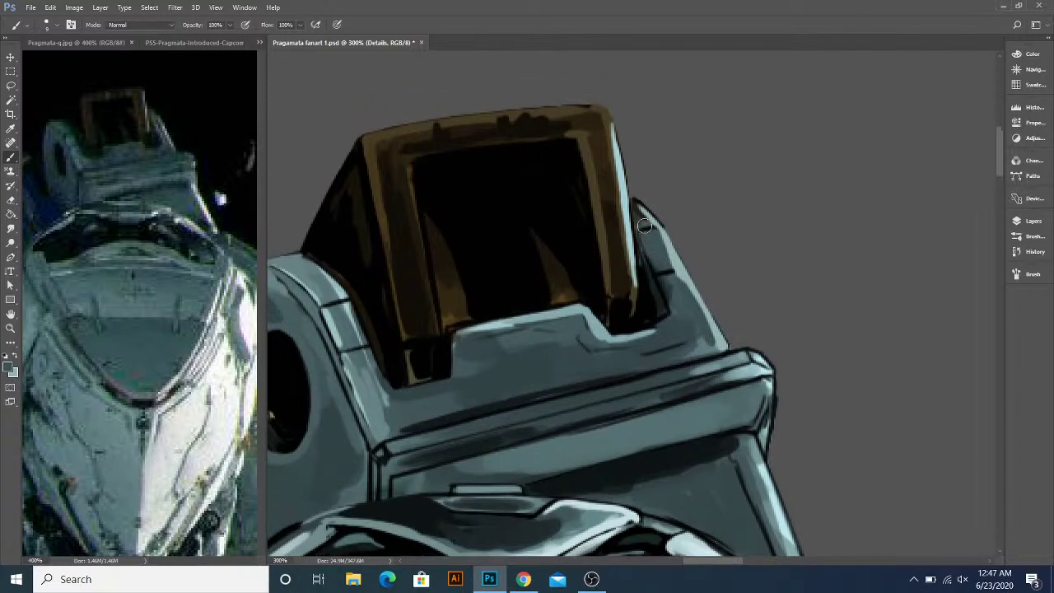
- Repaint the bracket's pointed right tip in sampled teals and clean up the teal area beside the frame's right foot
{"action": "left_click_drag", "start_coordinate": [641, 214], "coordinate": [661, 240]}
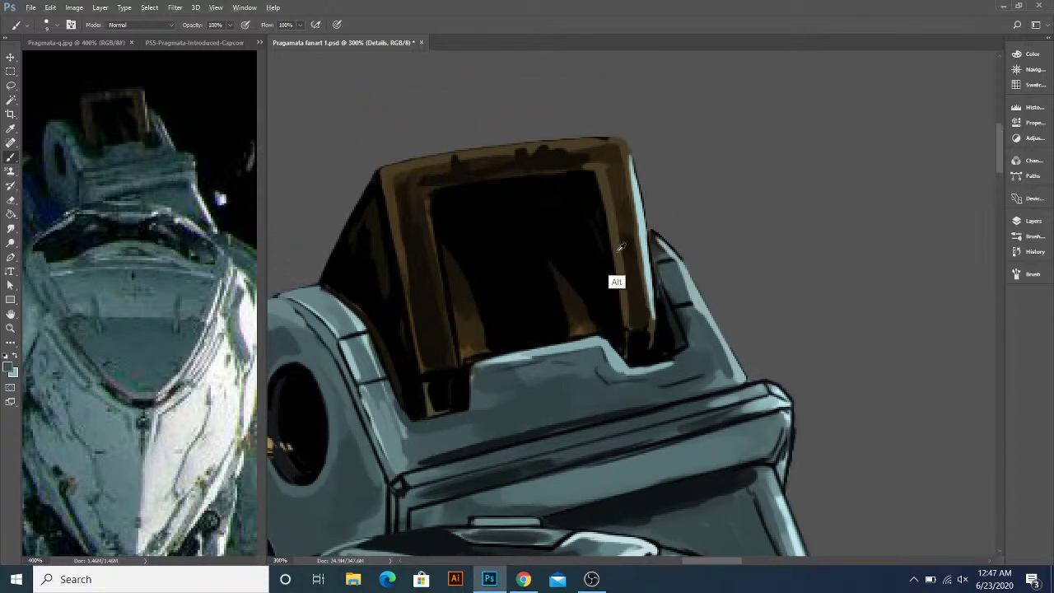
{"action": "left_click", "coordinate": [634, 274], "text": "alt"}
{"action": "left_click", "coordinate": [651, 231], "text": "alt"}
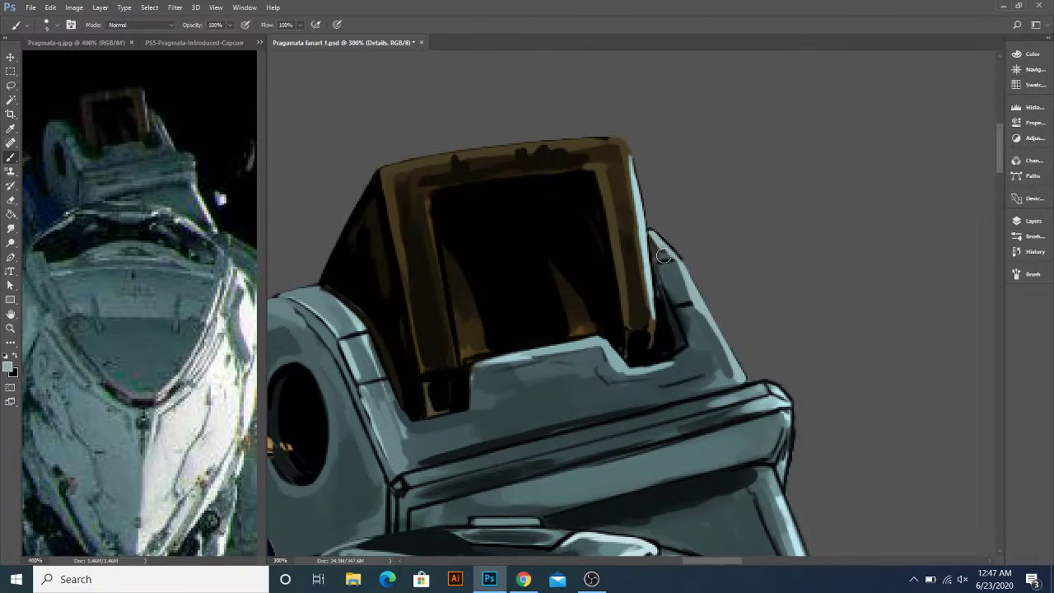
{"action": "left_click", "coordinate": [660, 249], "text": "alt"}
{"action": "left_click_drag", "start_coordinate": [687, 336], "coordinate": [669, 258]}
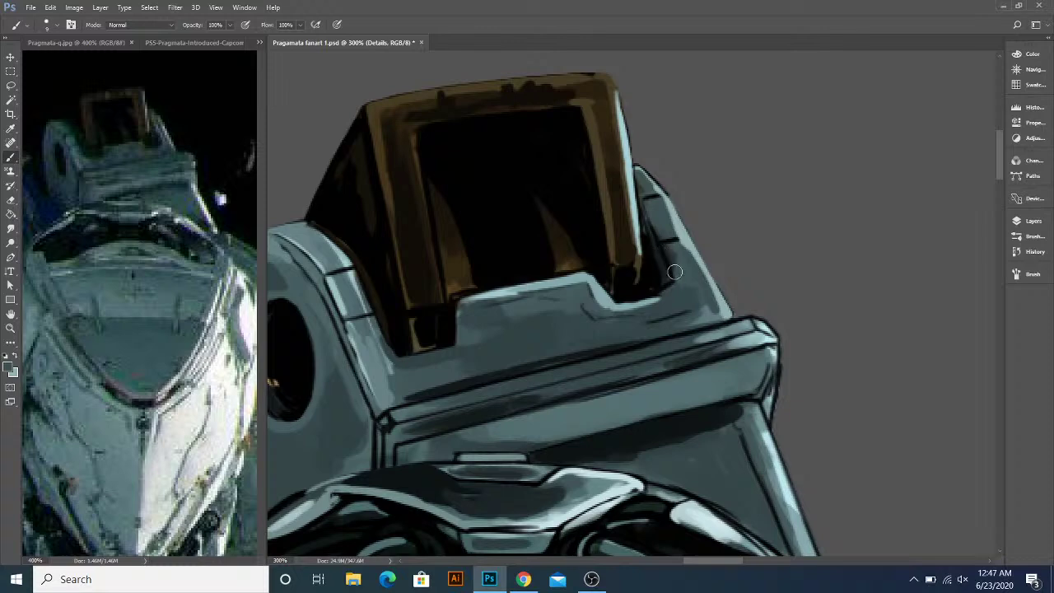
{"action": "mouse_move", "coordinate": [675, 307]}
{"action": "left_mouse_down"}
{"action": "mouse_move", "coordinate": [685, 285]}
{"action": "mouse_move", "coordinate": [662, 281]}
{"action": "left_mouse_up"}
- Refine the thin brown wedge on the right inside the frame's opening with dark strokes
{"action": "left_click_drag", "start_coordinate": [408, 340], "coordinate": [514, 315]}
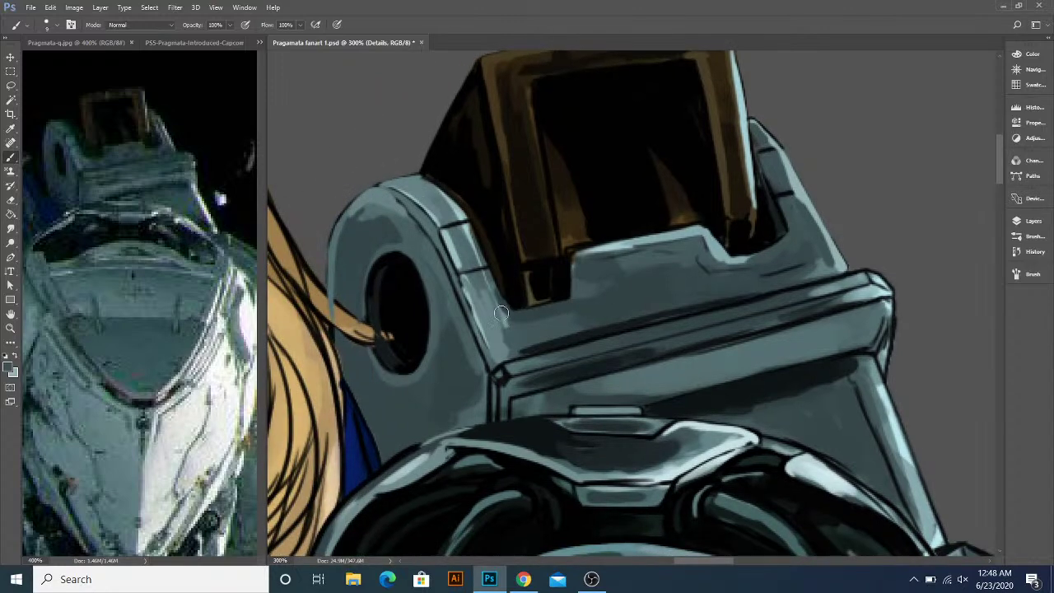
{"action": "left_click_drag", "start_coordinate": [716, 280], "coordinate": [690, 364]}
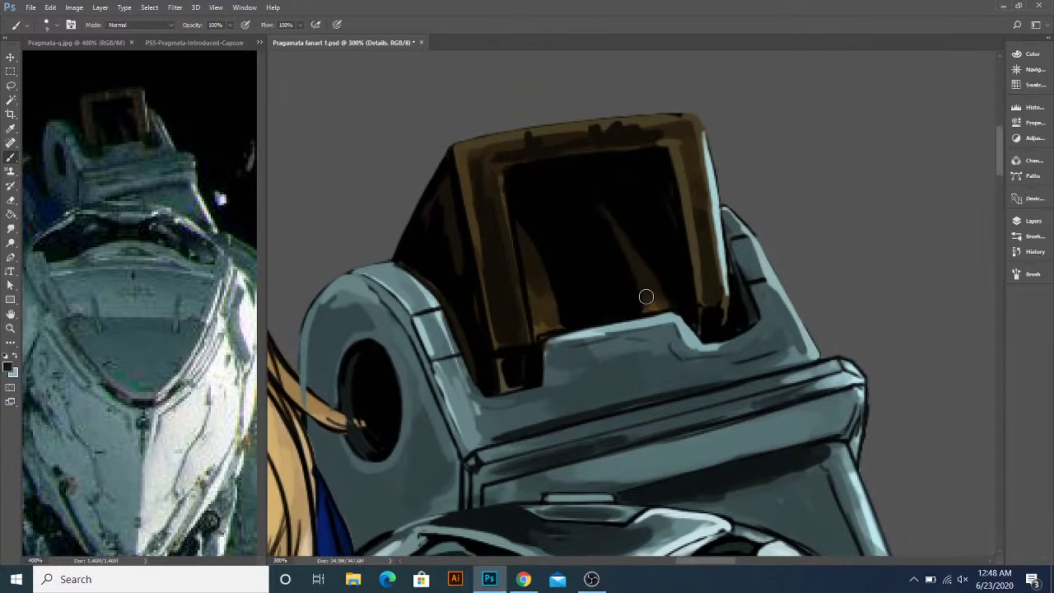
{"action": "left_click_drag", "start_coordinate": [647, 297], "coordinate": [637, 211]}
{"action": "left_click_drag", "start_coordinate": [640, 316], "coordinate": [628, 208]}
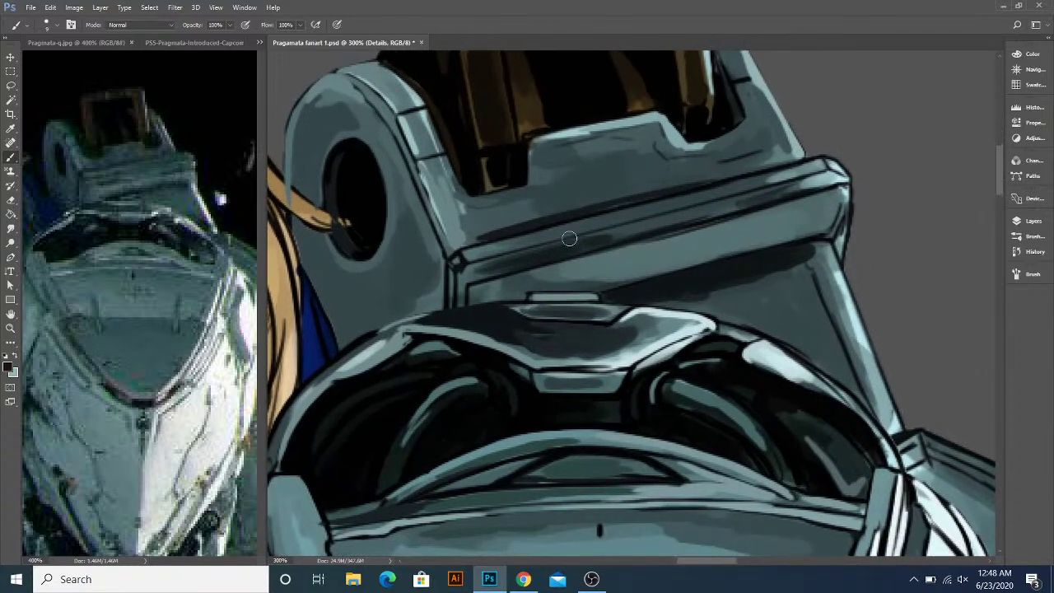
- Shade the long groove of the ledge beneath the bracket with sampled dark teal tones
{"action": "left_click", "coordinate": [471, 280], "text": "alt"}
{"action": "left_click_drag", "start_coordinate": [501, 247], "coordinate": [729, 185]}
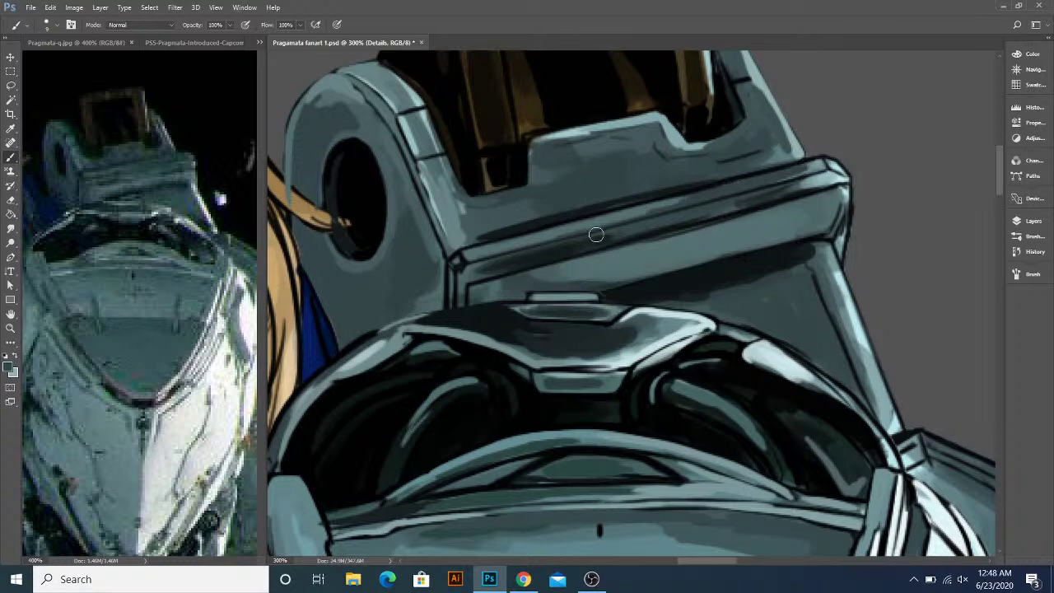
{"action": "left_click", "coordinate": [786, 191], "text": "alt"}
{"action": "left_click_drag", "start_coordinate": [666, 231], "coordinate": [517, 263]}
{"action": "key", "text": "alt"}
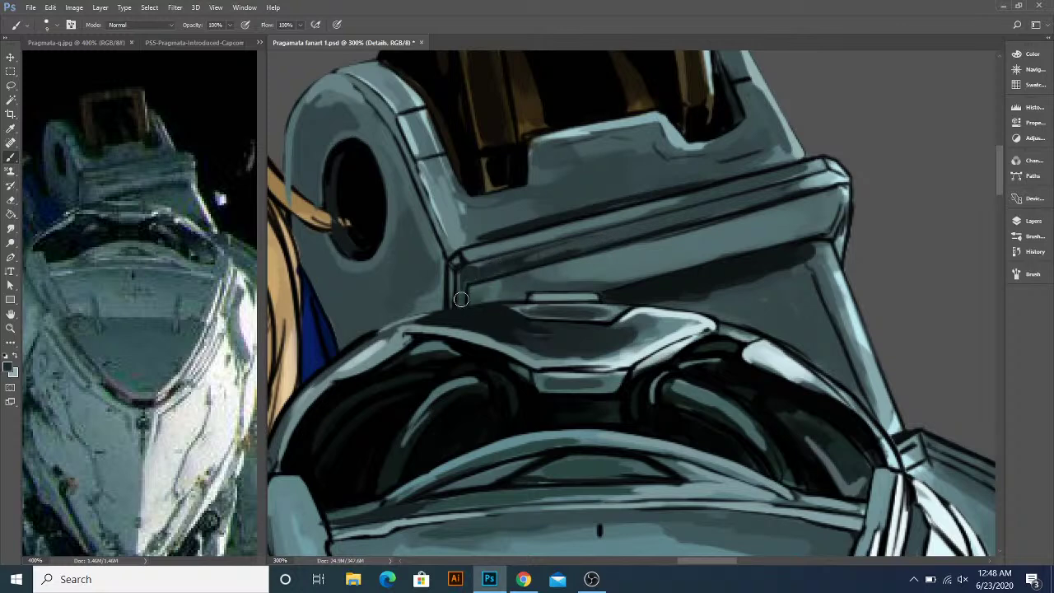
- Paint sampled teal over the dark lines at the right end of the ledge
{"action": "left_click_drag", "start_coordinate": [639, 285], "coordinate": [602, 271]}
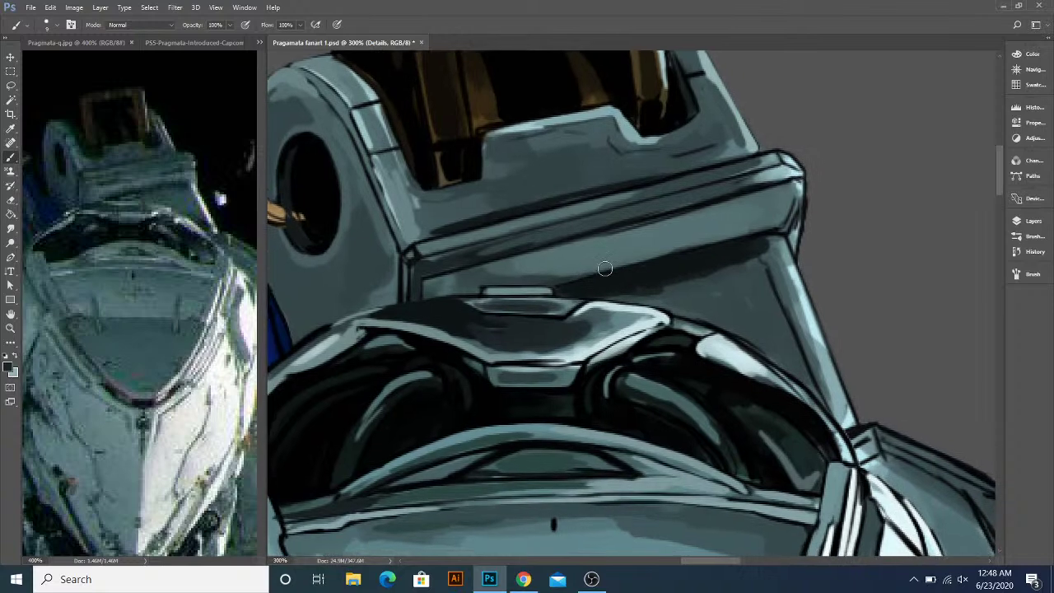
{"action": "left_click", "coordinate": [800, 187], "text": "alt"}
{"action": "mouse_move", "coordinate": [807, 195]}
{"action": "left_mouse_down"}
{"action": "mouse_move", "coordinate": [762, 213]}
{"action": "mouse_move", "coordinate": [746, 261]}
{"action": "mouse_move", "coordinate": [744, 250]}
{"action": "mouse_move", "coordinate": [746, 264]}
{"action": "mouse_move", "coordinate": [756, 224]}
{"action": "mouse_move", "coordinate": [751, 268]}
{"action": "left_mouse_up"}
{"action": "mouse_move", "coordinate": [758, 219]}
{"action": "left_mouse_down"}
{"action": "mouse_move", "coordinate": [751, 283]}
{"action": "mouse_move", "coordinate": [750, 259]}
{"action": "left_mouse_up"}
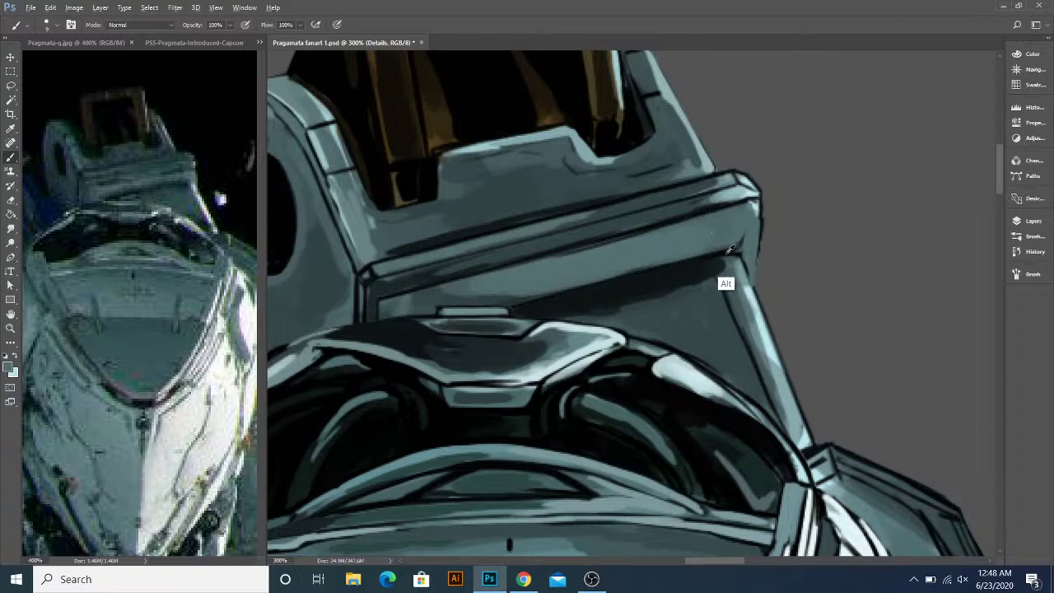
- Paint a pale teal highlight along the right panel's outer edge strip and on the ledge's right corner
{"action": "left_click", "coordinate": [757, 314], "text": "alt"}
{"action": "mouse_move", "coordinate": [758, 315]}
{"action": "left_mouse_down"}
{"action": "mouse_move", "coordinate": [745, 262]}
{"action": "mouse_move", "coordinate": [765, 338]}
{"action": "mouse_move", "coordinate": [735, 257]}
{"action": "mouse_move", "coordinate": [751, 300]}
{"action": "left_mouse_up"}
{"action": "left_click_drag", "start_coordinate": [731, 244], "coordinate": [766, 343]}
{"action": "left_click_drag", "start_coordinate": [746, 279], "coordinate": [774, 361]}
{"action": "left_click_drag", "start_coordinate": [733, 249], "coordinate": [768, 360]}
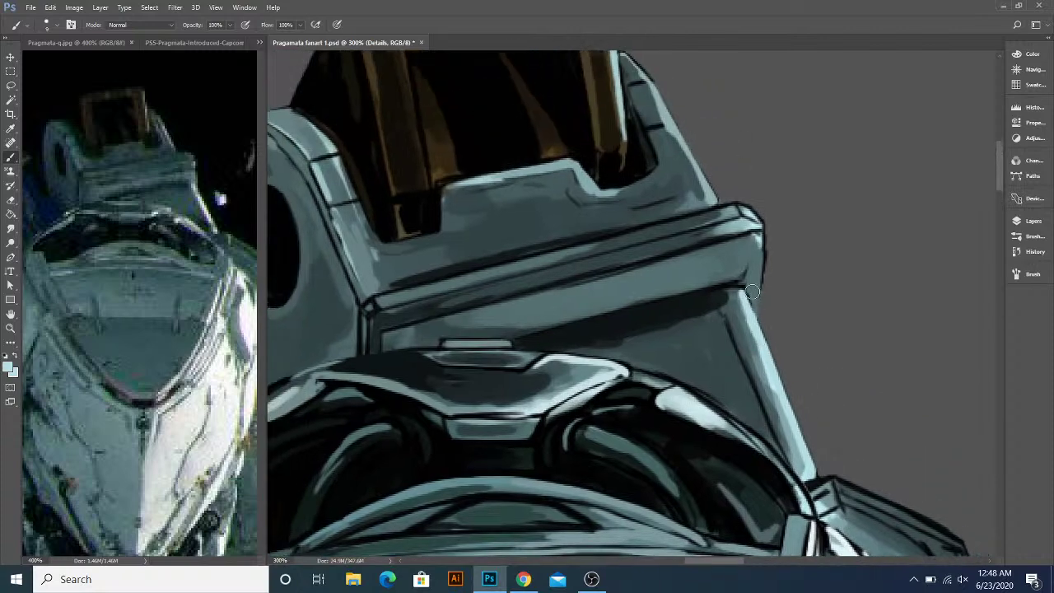
{"action": "mouse_move", "coordinate": [718, 226]}
{"action": "left_mouse_down"}
{"action": "mouse_move", "coordinate": [726, 244]}
{"action": "mouse_move", "coordinate": [764, 251]}
{"action": "mouse_move", "coordinate": [742, 251]}
{"action": "mouse_move", "coordinate": [781, 233]}
{"action": "mouse_move", "coordinate": [767, 239]}
{"action": "left_mouse_up"}
- Tone down the pale highlight along the top edge of the bracket's raised front plate with sampled teal
{"action": "mouse_move", "coordinate": [684, 241]}
{"action": "left_mouse_down"}
{"action": "mouse_move", "coordinate": [724, 278]}
{"action": "mouse_move", "coordinate": [669, 247]}
{"action": "mouse_move", "coordinate": [667, 230]}
{"action": "mouse_move", "coordinate": [584, 244]}
{"action": "left_mouse_up"}
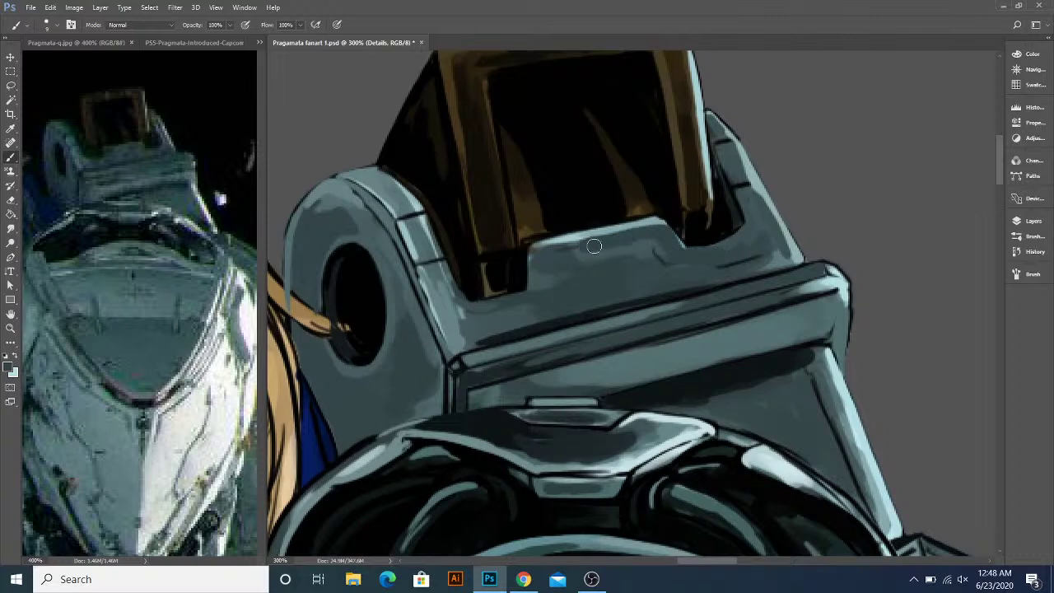
{"action": "mouse_move", "coordinate": [649, 244]}
{"action": "left_mouse_down"}
{"action": "mouse_move", "coordinate": [583, 256]}
{"action": "mouse_move", "coordinate": [609, 234]}
{"action": "mouse_move", "coordinate": [663, 222]}
{"action": "mouse_move", "coordinate": [678, 249]}
{"action": "mouse_move", "coordinate": [648, 251]}
{"action": "left_mouse_up"}
{"action": "left_click", "coordinate": [539, 275], "text": "alt"}
{"action": "left_click", "coordinate": [539, 279], "text": "alt"}
{"action": "left_click", "coordinate": [527, 258], "text": "alt"}
- Paint a dark teal shadow across the lower part of the bracket's side, below the round hole
{"action": "mouse_move", "coordinate": [555, 310]}
{"action": "left_mouse_down"}
{"action": "mouse_move", "coordinate": [608, 281]}
{"action": "mouse_move", "coordinate": [629, 301]}
{"action": "left_mouse_up"}
{"action": "left_click_drag", "start_coordinate": [444, 164], "coordinate": [486, 200]}
{"action": "left_click_drag", "start_coordinate": [564, 368], "coordinate": [560, 233]}
{"action": "mouse_move", "coordinate": [525, 250]}
{"action": "left_mouse_down"}
{"action": "mouse_move", "coordinate": [525, 283]}
{"action": "mouse_move", "coordinate": [538, 265]}
{"action": "mouse_move", "coordinate": [584, 263]}
{"action": "mouse_move", "coordinate": [571, 305]}
{"action": "left_mouse_up"}
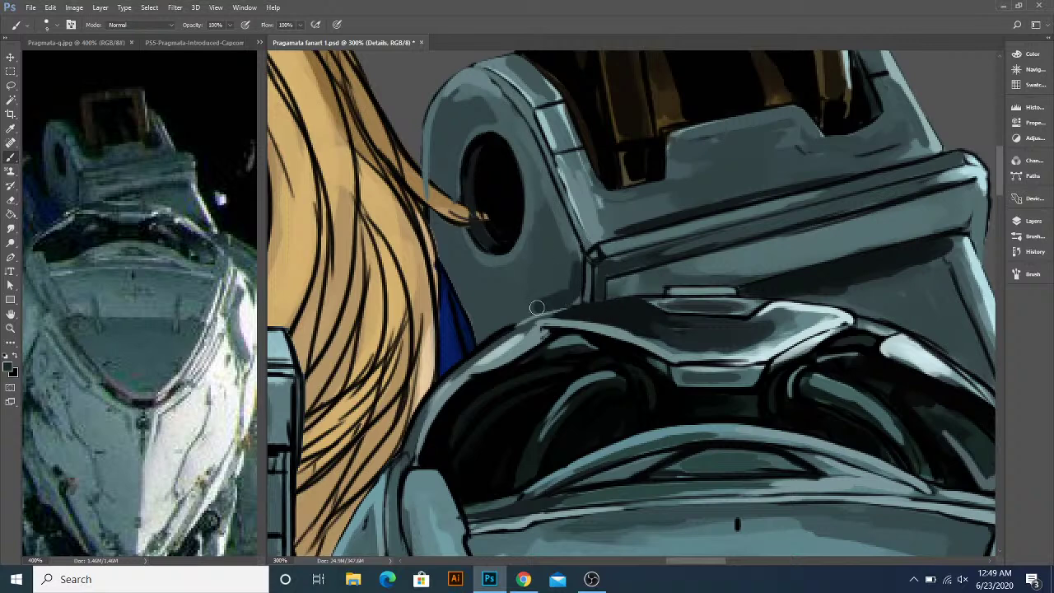
{"action": "mouse_move", "coordinate": [543, 290]}
{"action": "left_mouse_down"}
{"action": "mouse_move", "coordinate": [524, 263]}
{"action": "mouse_move", "coordinate": [513, 280]}
{"action": "mouse_move", "coordinate": [523, 314]}
{"action": "mouse_move", "coordinate": [482, 308]}
{"action": "mouse_move", "coordinate": [498, 359]}
{"action": "mouse_move", "coordinate": [541, 337]}
{"action": "mouse_move", "coordinate": [500, 355]}
{"action": "mouse_move", "coordinate": [510, 332]}
{"action": "mouse_move", "coordinate": [532, 325]}
{"action": "mouse_move", "coordinate": [504, 333]}
{"action": "mouse_move", "coordinate": [463, 257]}
{"action": "mouse_move", "coordinate": [502, 335]}
{"action": "mouse_move", "coordinate": [523, 301]}
{"action": "mouse_move", "coordinate": [521, 314]}
{"action": "mouse_move", "coordinate": [536, 307]}
{"action": "mouse_move", "coordinate": [516, 312]}
{"action": "mouse_move", "coordinate": [474, 261]}
{"action": "mouse_move", "coordinate": [509, 304]}
{"action": "mouse_move", "coordinate": [579, 247]}
{"action": "left_mouse_up"}
{"action": "left_click_drag", "start_coordinate": [767, 276], "coordinate": [677, 293]}
{"action": "left_click_drag", "start_coordinate": [549, 258], "coordinate": [548, 283]}
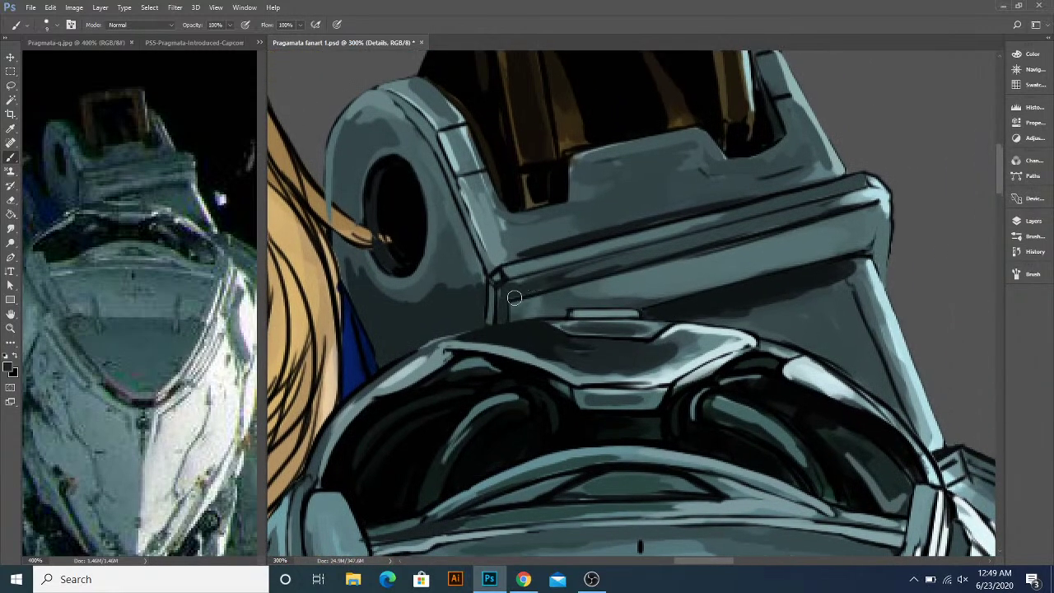
- Darken the left end of the band beneath the ledge and blend it with sampled mid teal
{"action": "mouse_move", "coordinate": [564, 298]}
{"action": "left_mouse_down"}
{"action": "mouse_move", "coordinate": [493, 315]}
{"action": "mouse_move", "coordinate": [585, 282]}
{"action": "left_mouse_up"}
{"action": "left_click_drag", "start_coordinate": [517, 301], "coordinate": [614, 275]}
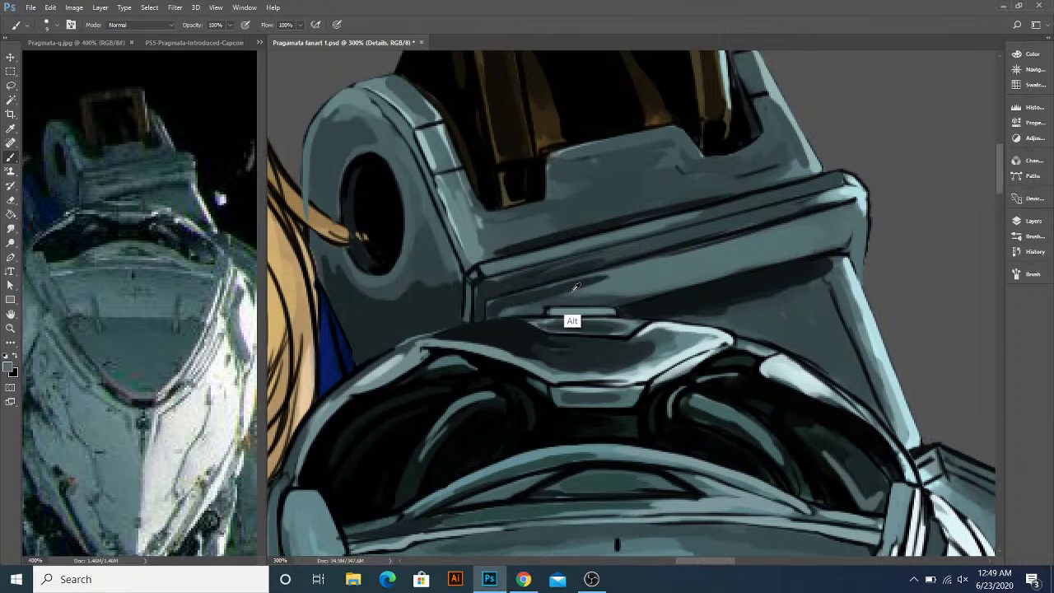
{"action": "left_click", "coordinate": [516, 309], "text": "alt"}
{"action": "mouse_move", "coordinate": [525, 305]}
{"action": "left_mouse_down"}
{"action": "mouse_move", "coordinate": [671, 278]}
{"action": "mouse_move", "coordinate": [586, 311]}
{"action": "left_mouse_up"}
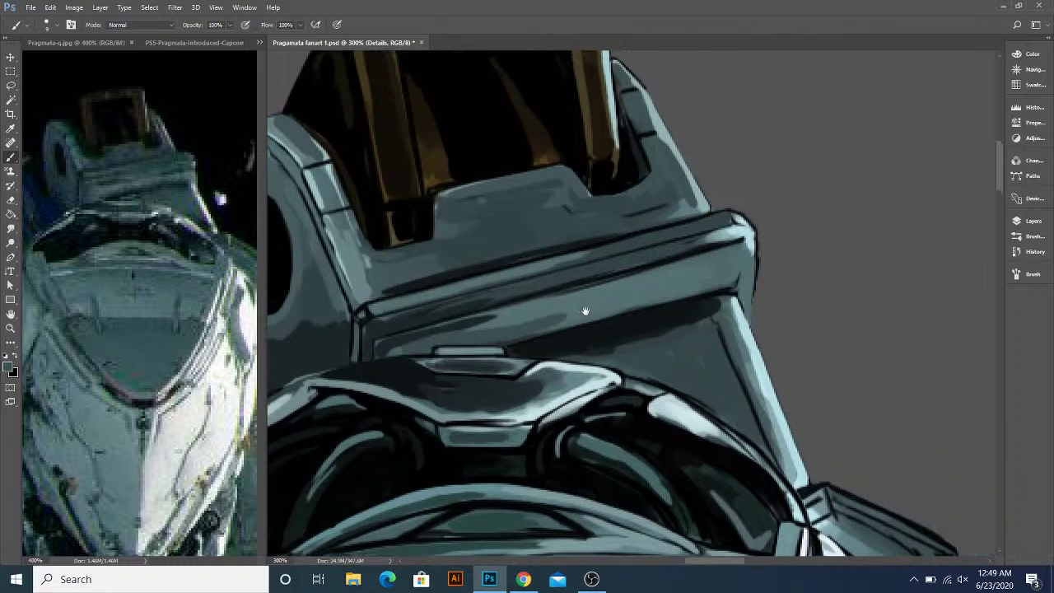
- Smooth the light teal band beneath the bracket's ledge and thin its black line with sampled teal
{"action": "mouse_move", "coordinate": [500, 341]}
{"action": "left_mouse_down"}
{"action": "mouse_move", "coordinate": [706, 278]}
{"action": "mouse_move", "coordinate": [679, 298]}
{"action": "left_mouse_up"}
{"action": "left_click", "coordinate": [581, 314], "text": "alt"}
{"action": "mouse_move", "coordinate": [543, 316]}
{"action": "left_mouse_down"}
{"action": "mouse_move", "coordinate": [672, 284]}
{"action": "mouse_move", "coordinate": [561, 323]}
{"action": "mouse_move", "coordinate": [709, 287]}
{"action": "left_mouse_up"}
{"action": "mouse_move", "coordinate": [581, 300]}
{"action": "left_mouse_down"}
{"action": "mouse_move", "coordinate": [755, 257]}
{"action": "mouse_move", "coordinate": [727, 258]}
{"action": "left_mouse_up"}
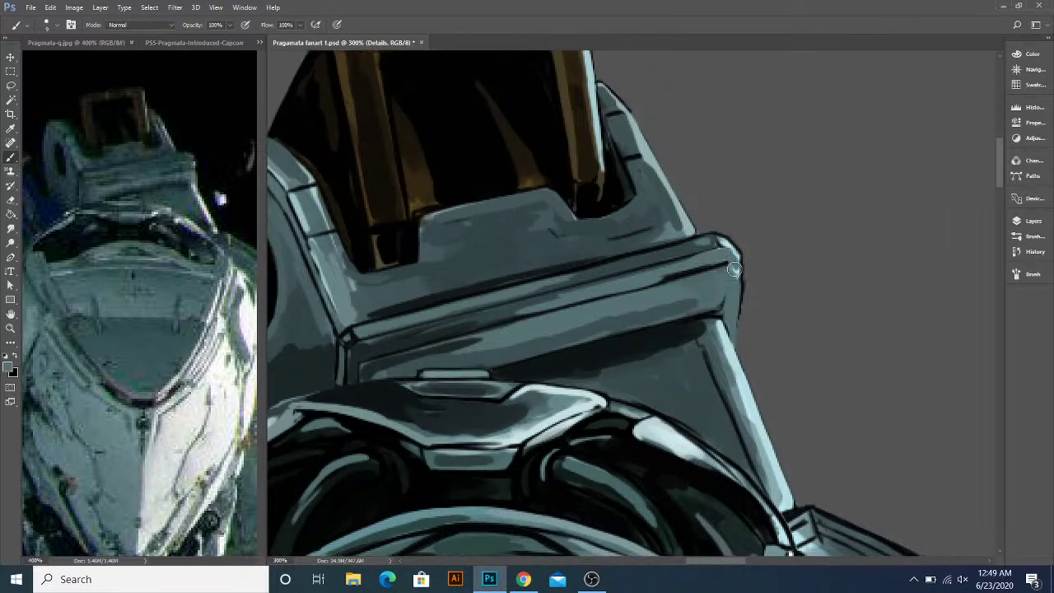
{"action": "scroll", "coordinate": [737, 267], "scroll_direction": "down", "scroll_amount": 3}
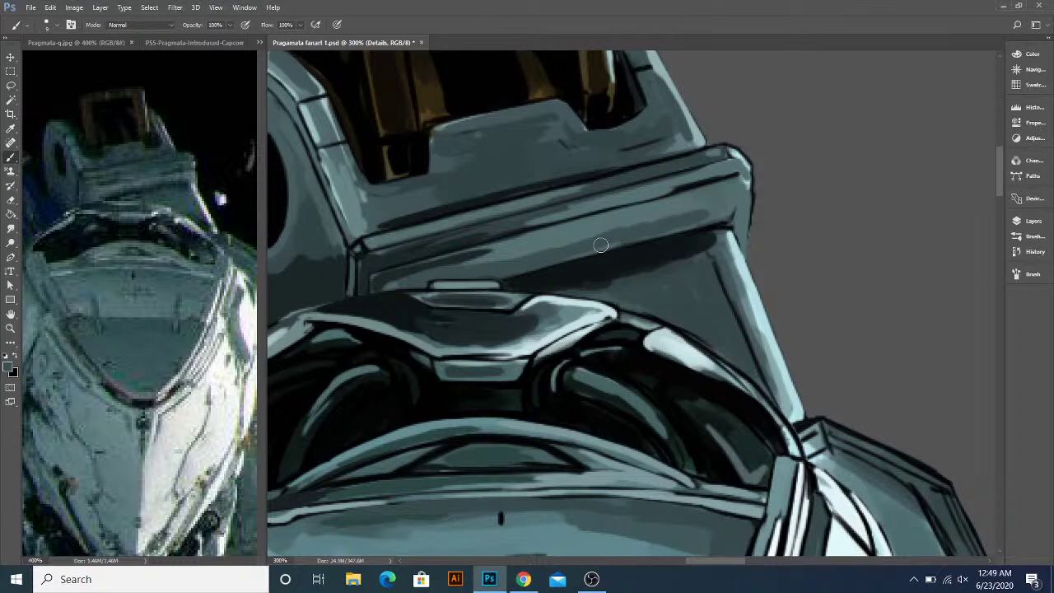
- Paint over the inner line along the bracket's lower panel with sampled dark teal and shade the panel's lower right corner
{"action": "key", "text": "alt"}
{"action": "left_click", "coordinate": [708, 241], "text": "alt"}
{"action": "mouse_move", "coordinate": [713, 236]}
{"action": "left_mouse_down"}
{"action": "mouse_move", "coordinate": [715, 252]}
{"action": "mouse_move", "coordinate": [669, 261]}
{"action": "mouse_move", "coordinate": [661, 229]}
{"action": "left_mouse_up"}
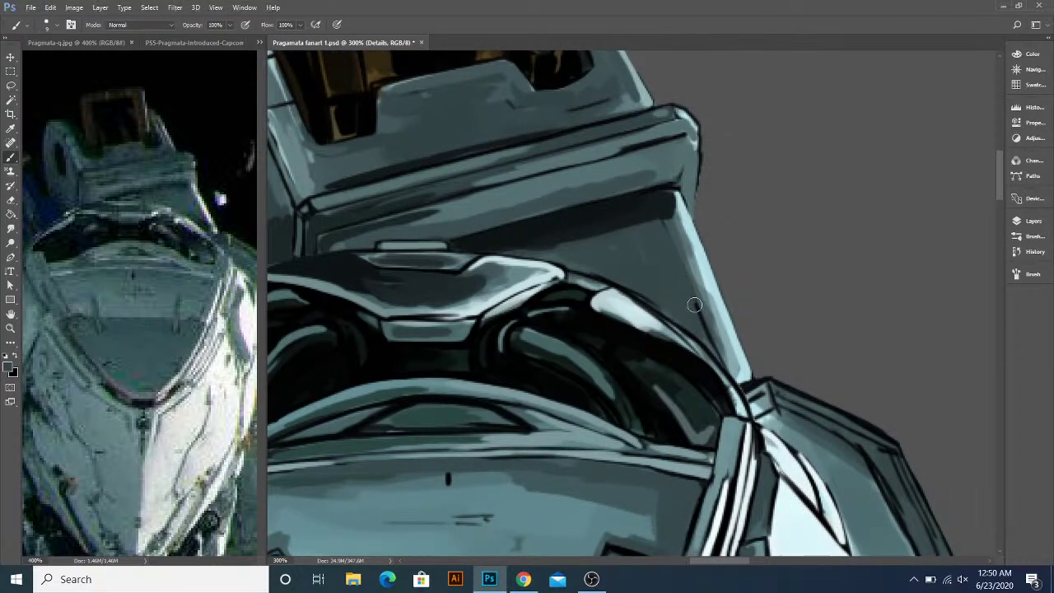
{"action": "left_click_drag", "start_coordinate": [681, 231], "coordinate": [713, 339]}
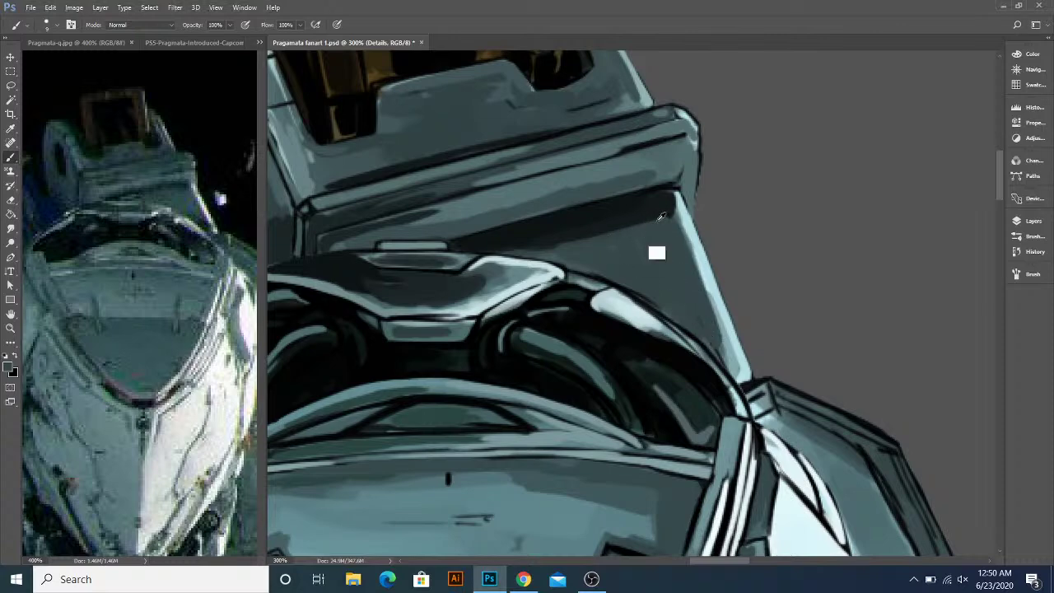
{"action": "left_click_drag", "start_coordinate": [699, 313], "coordinate": [736, 374]}
{"action": "left_click_drag", "start_coordinate": [681, 296], "coordinate": [765, 387]}
{"action": "mouse_move", "coordinate": [623, 328]}
{"action": "left_mouse_down"}
{"action": "mouse_move", "coordinate": [608, 308]}
{"action": "mouse_move", "coordinate": [625, 348]}
{"action": "mouse_move", "coordinate": [571, 367]}
{"action": "mouse_move", "coordinate": [678, 353]}
{"action": "left_mouse_up"}
{"action": "scroll", "coordinate": [680, 325], "scroll_direction": "down", "scroll_amount": 2}
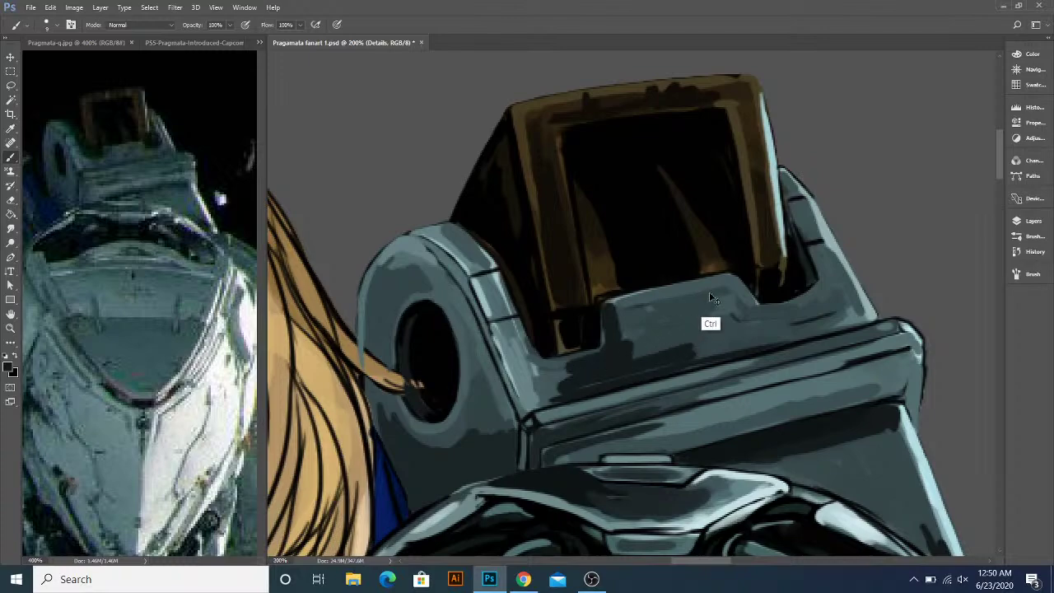
- Review the overall painting, check the live stream page in Chrome, and return to Photoshop
{"action": "left_click_drag", "start_coordinate": [579, 402], "coordinate": [568, 193]}
{"action": "left_click_drag", "start_coordinate": [613, 299], "coordinate": [592, 362]}
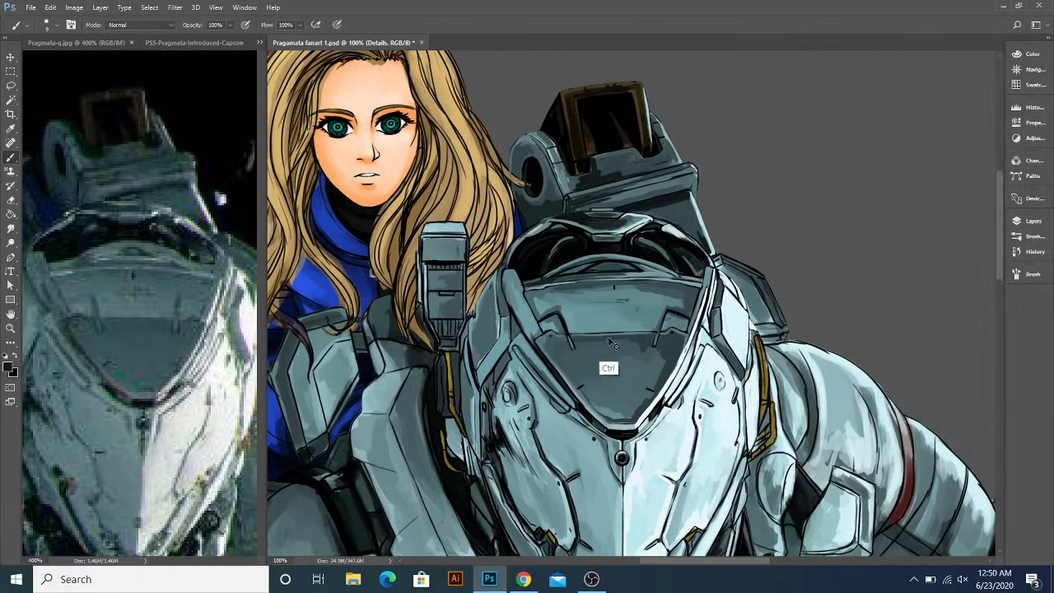
{"action": "scroll", "coordinate": [602, 342], "scroll_direction": "up", "scroll_amount": 1}
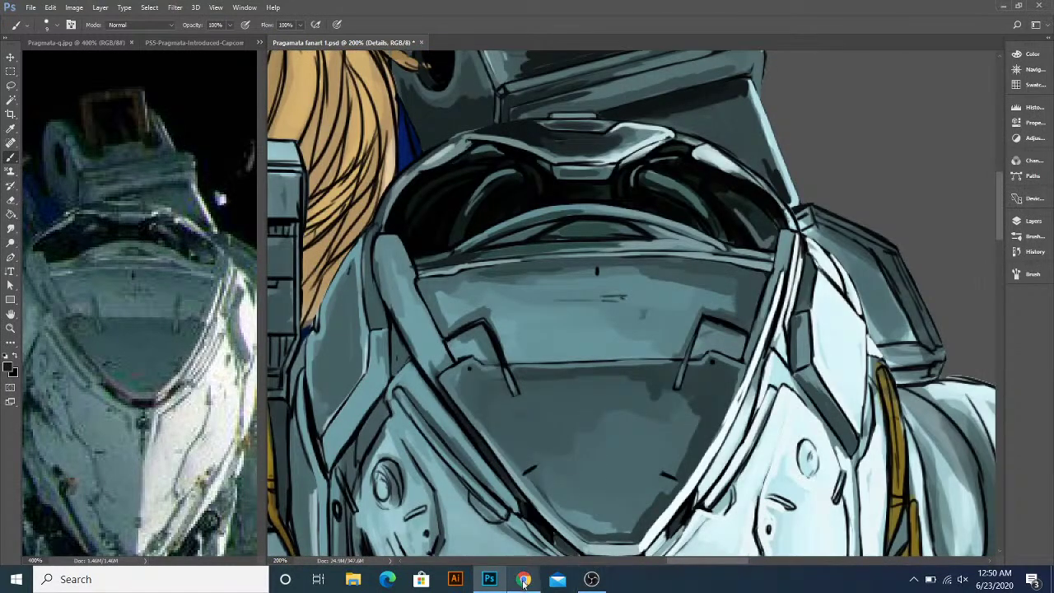
{"action": "left_click", "coordinate": [523, 579]}
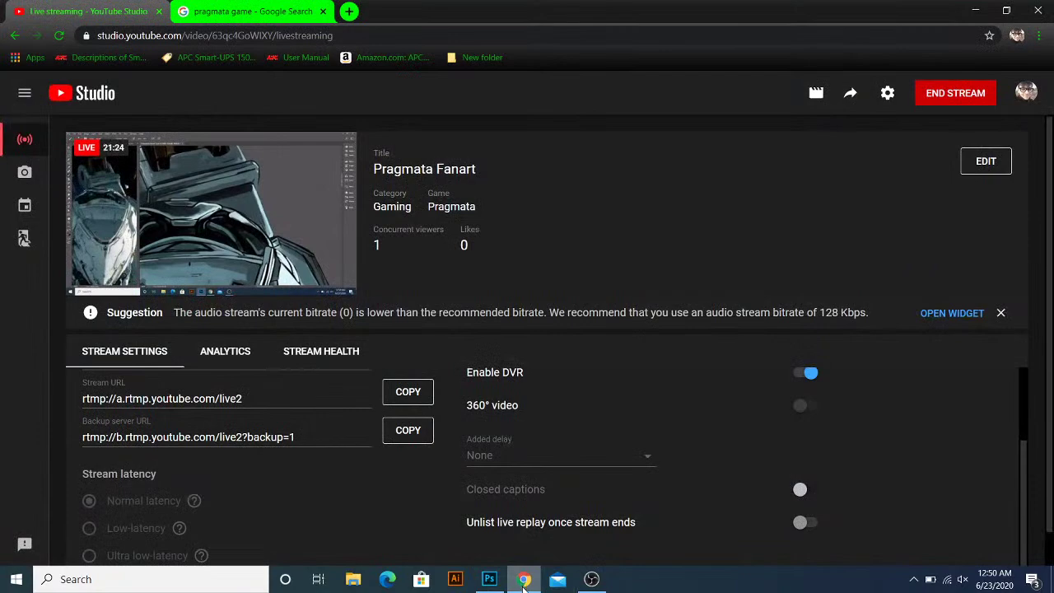
{"action": "left_click", "coordinate": [523, 588]}
- Paint a crosshair mark on the upper chest panel and trim its strokes with sampled light teal
{"action": "mouse_move", "coordinate": [581, 344]}
{"action": "left_mouse_down"}
{"action": "mouse_move", "coordinate": [590, 369]}
{"action": "mouse_move", "coordinate": [603, 367]}
{"action": "mouse_move", "coordinate": [632, 298]}
{"action": "mouse_move", "coordinate": [557, 280]}
{"action": "mouse_move", "coordinate": [719, 265]}
{"action": "left_mouse_up"}
{"action": "scroll", "coordinate": [598, 371], "scroll_direction": "up", "scroll_amount": 1}
{"action": "left_click_drag", "start_coordinate": [648, 253], "coordinate": [654, 301]}
{"action": "left_click", "coordinate": [639, 285], "text": "alt"}
{"action": "left_click_drag", "start_coordinate": [645, 261], "coordinate": [647, 252]}
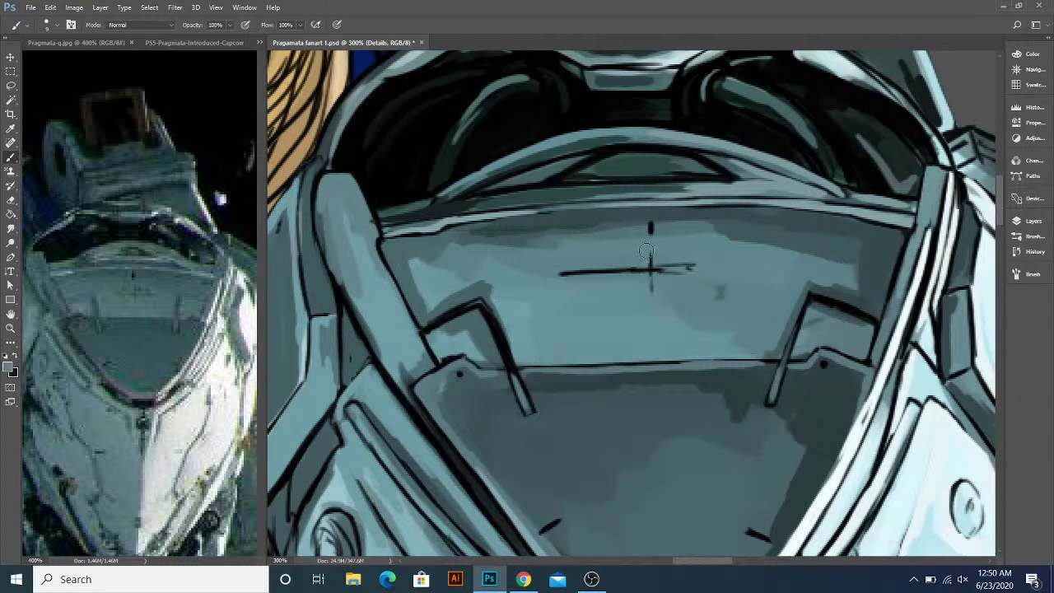
{"action": "left_click_drag", "start_coordinate": [557, 258], "coordinate": [617, 274]}
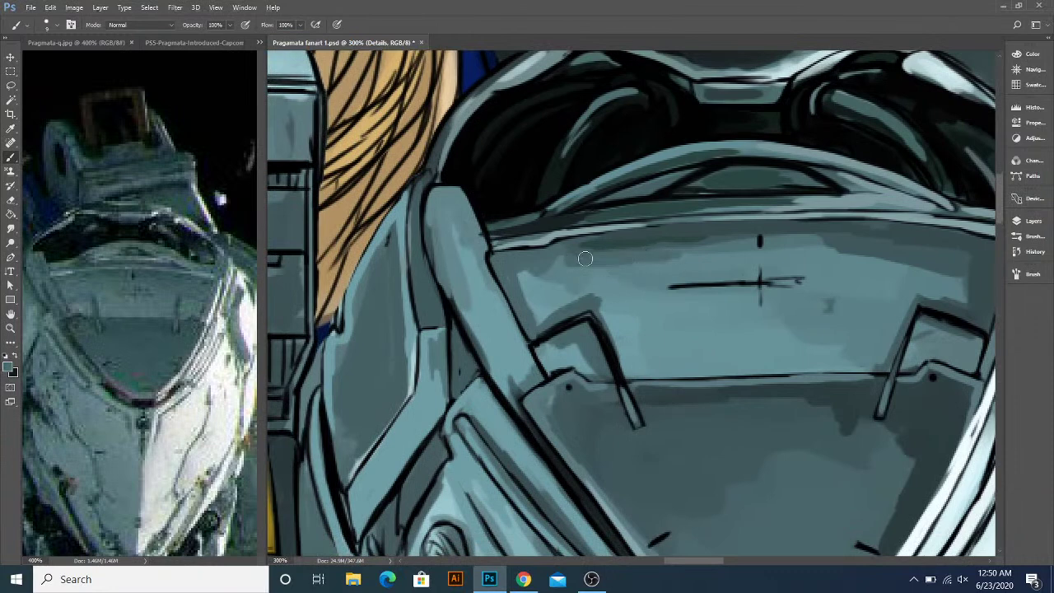
- Repaint the left rivet of the lower chest panel as a larger dark dot closer to the panel's corner
{"action": "left_click_drag", "start_coordinate": [493, 360], "coordinate": [521, 325]}
{"action": "left_click", "coordinate": [496, 278], "text": "alt"}
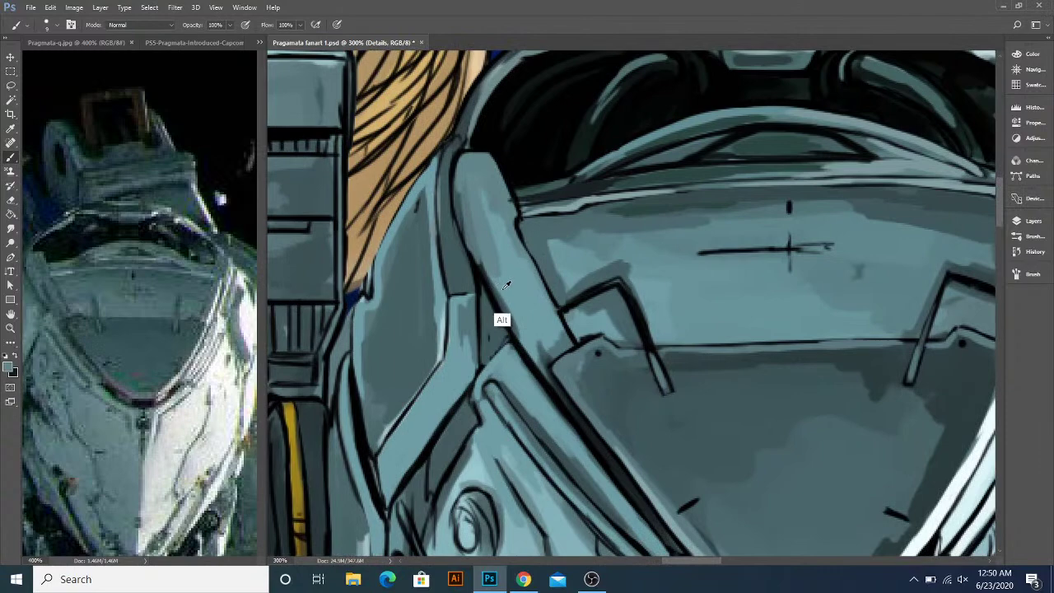
{"action": "mouse_move", "coordinate": [492, 285]}
{"action": "left_mouse_down"}
{"action": "mouse_move", "coordinate": [527, 339]}
{"action": "mouse_move", "coordinate": [427, 116]}
{"action": "left_mouse_up"}
{"action": "left_click_drag", "start_coordinate": [583, 261], "coordinate": [541, 295]}
{"action": "scroll", "coordinate": [541, 295], "scroll_direction": "up", "scroll_amount": 3}
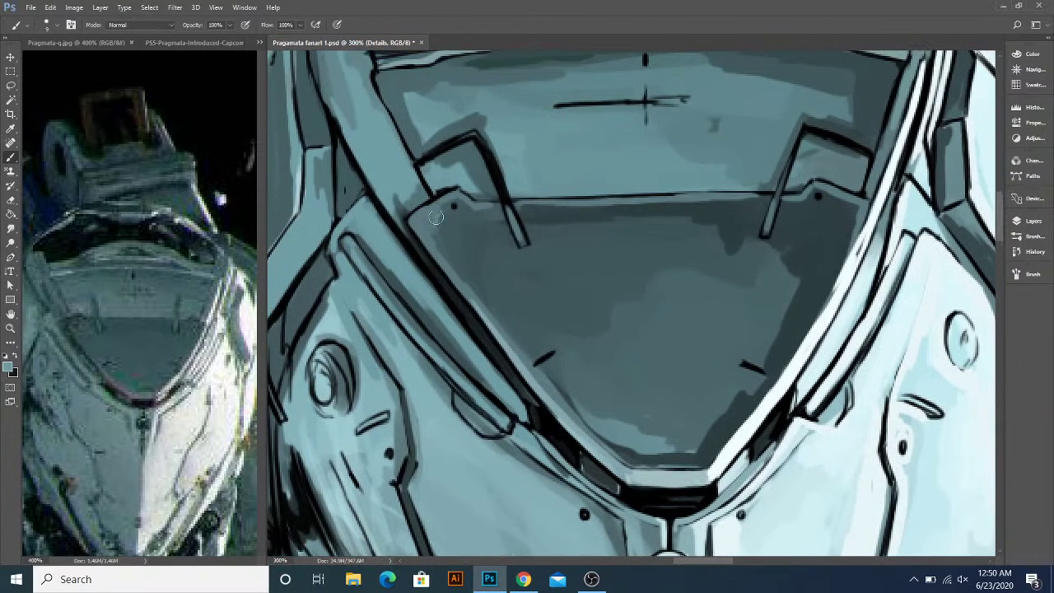
{"action": "mouse_move", "coordinate": [436, 216]}
{"action": "left_mouse_down"}
{"action": "mouse_move", "coordinate": [461, 223]}
{"action": "mouse_move", "coordinate": [464, 242]}
{"action": "mouse_move", "coordinate": [447, 210]}
{"action": "left_mouse_up"}
{"action": "left_click", "coordinate": [501, 357], "text": "alt"}
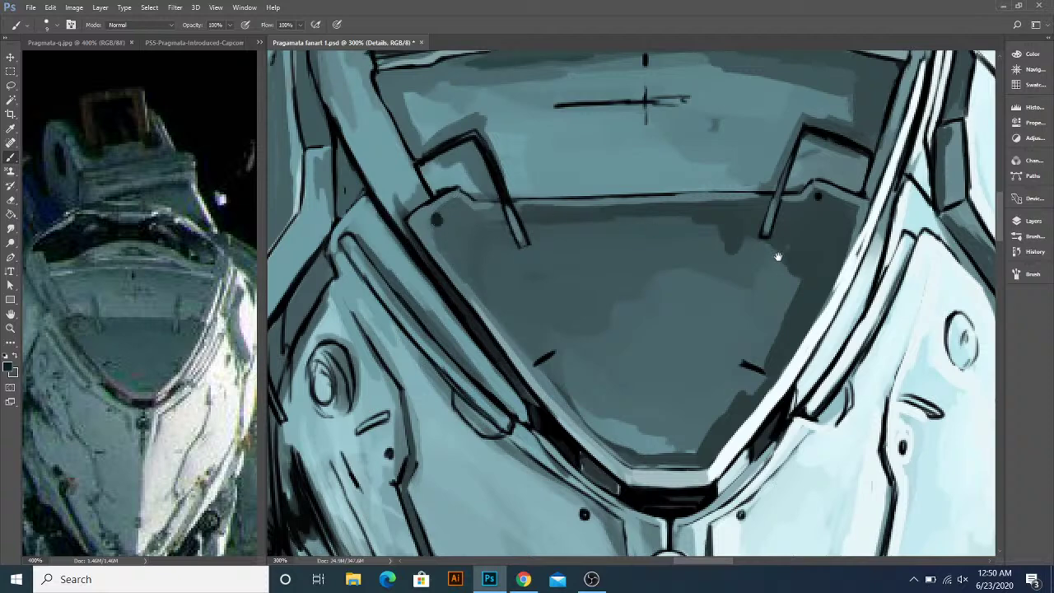
- Paint over the dark right rivet of the lower chest panel and replace it with a pale teal dot
{"action": "left_click_drag", "start_coordinate": [775, 256], "coordinate": [747, 261]}
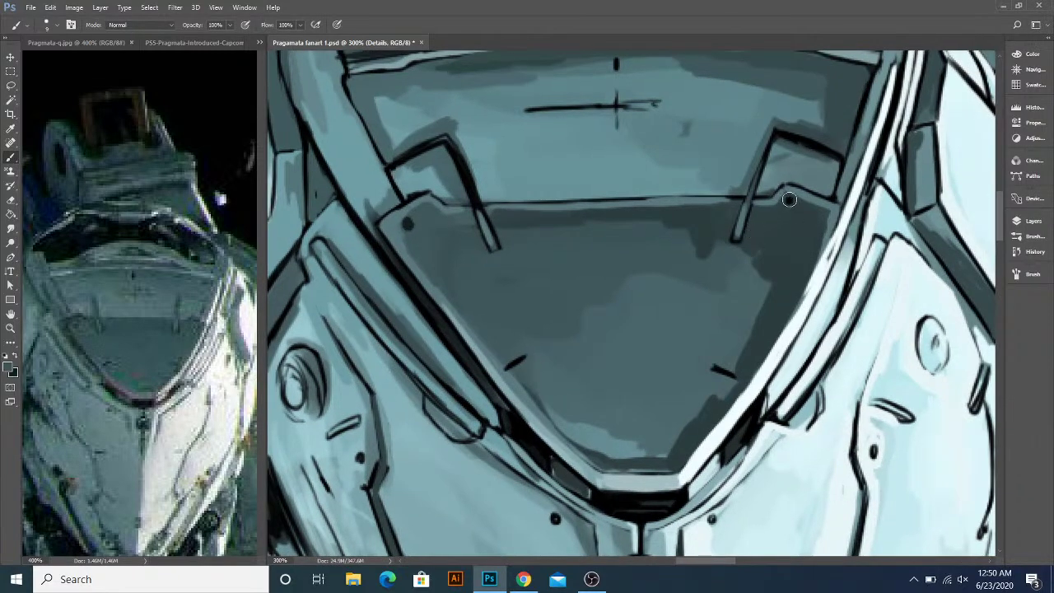
{"action": "left_click_drag", "start_coordinate": [796, 204], "coordinate": [779, 198]}
{"action": "mouse_move", "coordinate": [788, 252]}
{"action": "left_mouse_down"}
{"action": "mouse_move", "coordinate": [797, 226]}
{"action": "mouse_move", "coordinate": [791, 234]}
{"action": "left_mouse_up"}
{"action": "left_click", "coordinate": [778, 178], "text": "alt"}
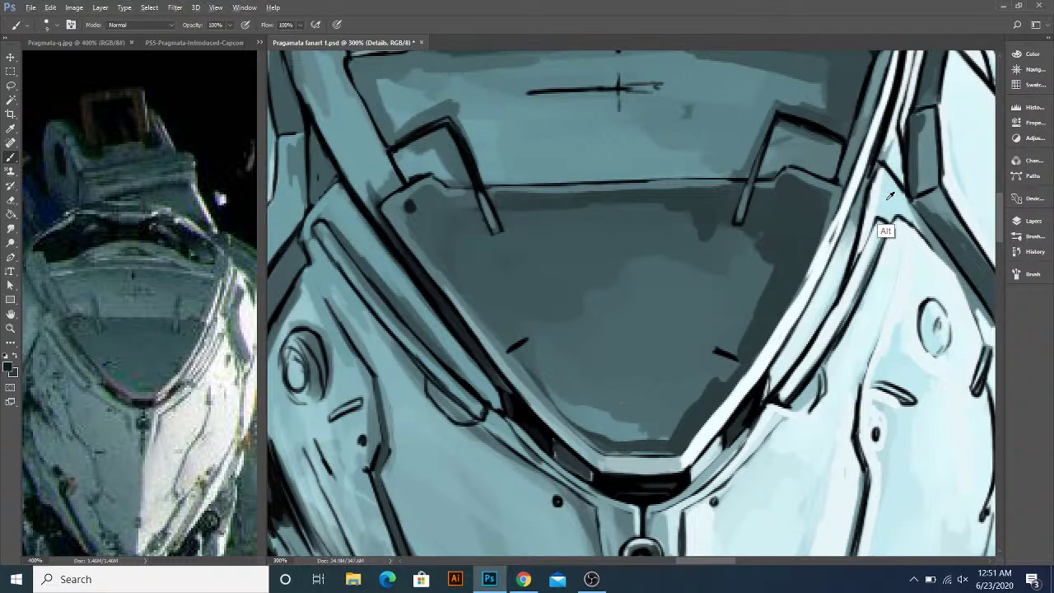
{"action": "left_click", "coordinate": [333, 307], "text": "alt"}
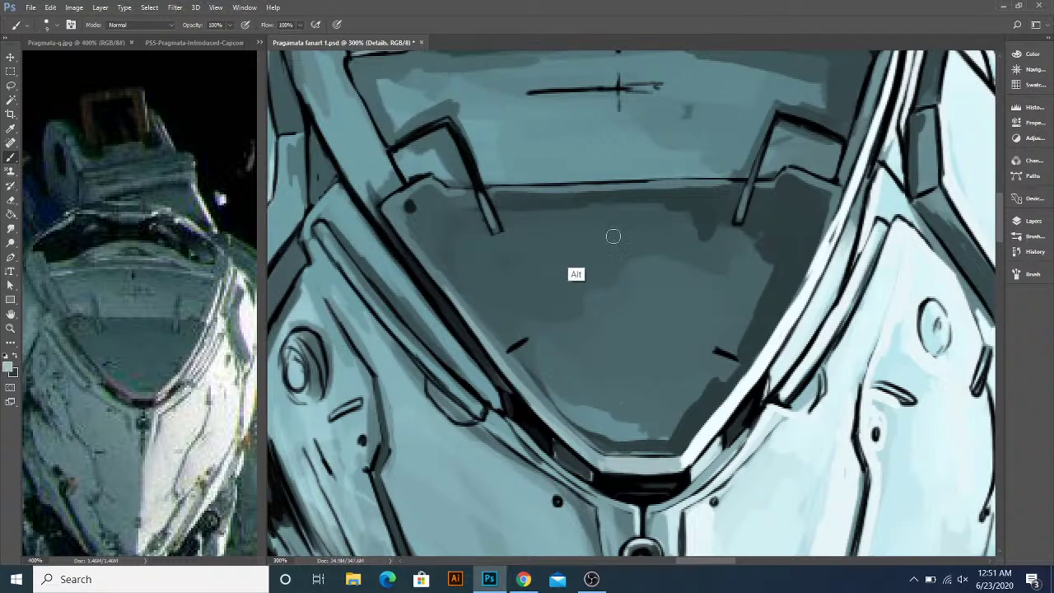
{"action": "mouse_move", "coordinate": [739, 241]}
{"action": "left_mouse_down"}
{"action": "mouse_move", "coordinate": [741, 254]}
{"action": "mouse_move", "coordinate": [753, 223]}
{"action": "left_mouse_up"}
{"action": "mouse_move", "coordinate": [738, 301]}
{"action": "left_mouse_down"}
{"action": "mouse_move", "coordinate": [743, 239]}
{"action": "mouse_move", "coordinate": [723, 267]}
{"action": "mouse_move", "coordinate": [702, 264]}
{"action": "left_mouse_up"}
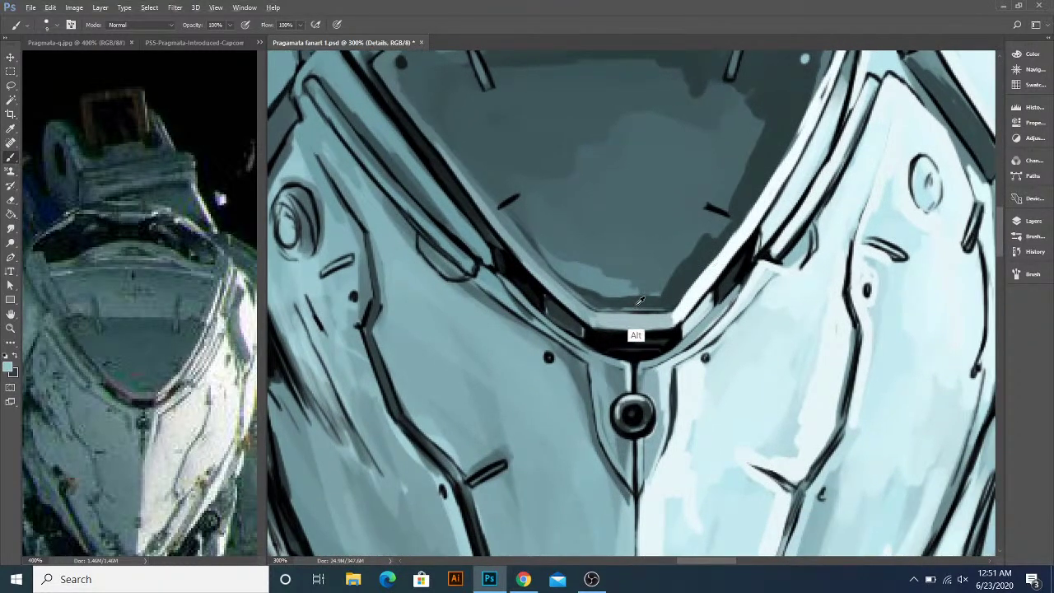
- Fill the small connector block between the collar and the shoulder backplate with very dark teal, following the reference photo
{"action": "mouse_move", "coordinate": [622, 390]}
{"action": "left_mouse_down"}
{"action": "mouse_move", "coordinate": [616, 318]}
{"action": "mouse_move", "coordinate": [623, 449]}
{"action": "left_mouse_up"}
{"action": "left_click_drag", "start_coordinate": [628, 316], "coordinate": [616, 423]}
{"action": "left_click_drag", "start_coordinate": [657, 278], "coordinate": [636, 386]}
{"action": "left_click_drag", "start_coordinate": [768, 294], "coordinate": [631, 309]}
{"action": "left_click_drag", "start_coordinate": [137, 393], "coordinate": [89, 387]}
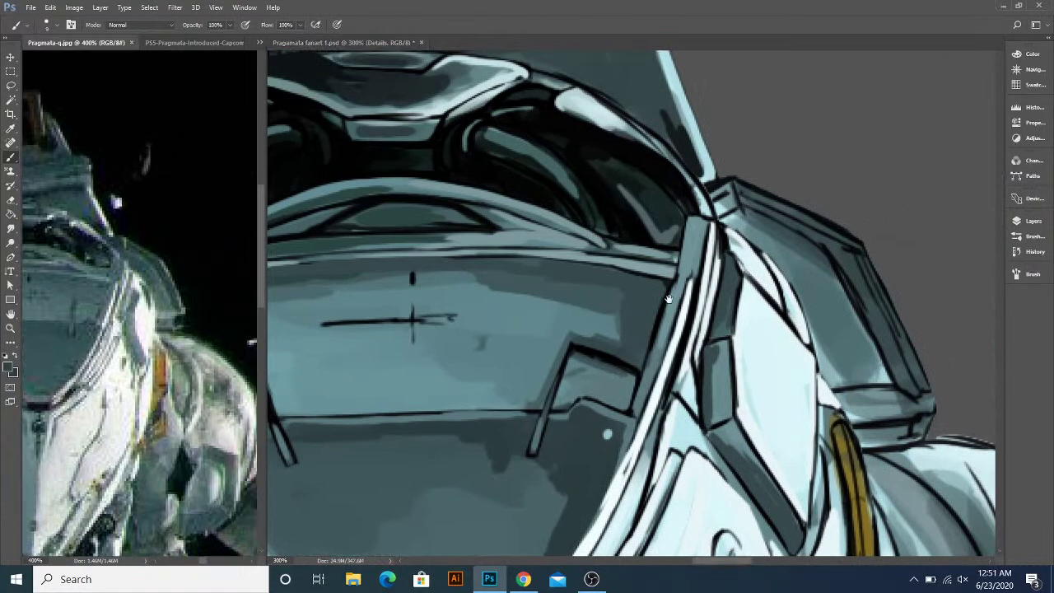
{"action": "left_click_drag", "start_coordinate": [672, 302], "coordinate": [633, 315]}
{"action": "left_click_drag", "start_coordinate": [654, 244], "coordinate": [651, 273]}
{"action": "left_click", "coordinate": [619, 222], "text": "alt"}
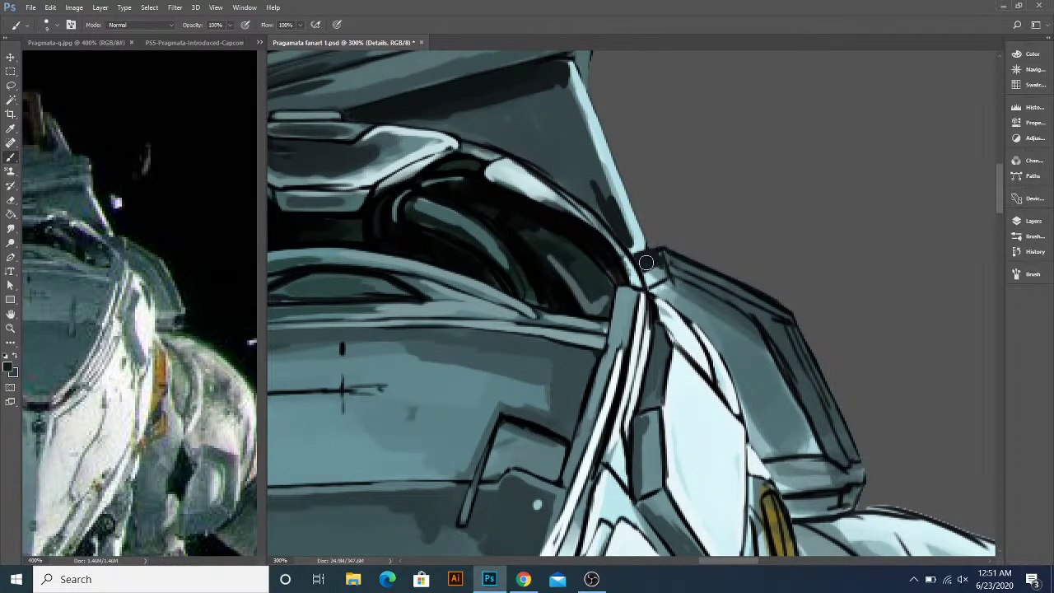
{"action": "left_click_drag", "start_coordinate": [657, 268], "coordinate": [653, 282]}
- Paint a pale teal highlight around the edges of the dark connector block
{"action": "key", "text": "x"}
{"action": "left_click", "coordinate": [639, 237], "text": "alt"}
{"action": "mouse_move", "coordinate": [664, 250]}
{"action": "left_mouse_down"}
{"action": "mouse_move", "coordinate": [669, 280]}
{"action": "mouse_move", "coordinate": [647, 288]}
{"action": "left_mouse_up"}
{"action": "key", "text": "x"}
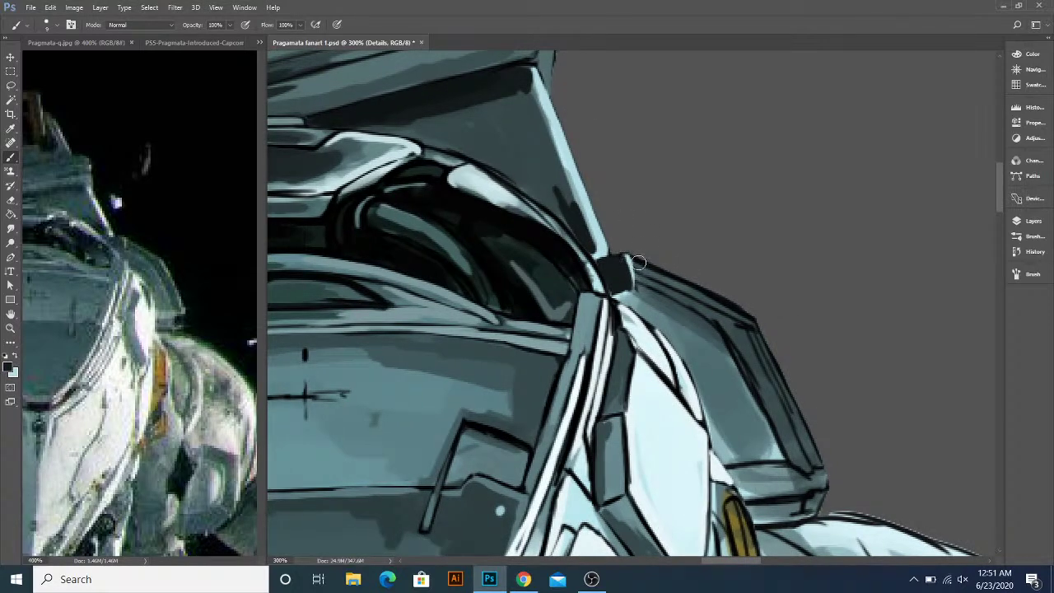
- Darken the shoulder backplate's upper rim and blend it with sampled dark teal
{"action": "mouse_move", "coordinate": [639, 259]}
{"action": "left_mouse_down"}
{"action": "mouse_move", "coordinate": [741, 306]}
{"action": "mouse_move", "coordinate": [691, 295]}
{"action": "mouse_move", "coordinate": [665, 223]}
{"action": "mouse_move", "coordinate": [644, 201]}
{"action": "left_mouse_up"}
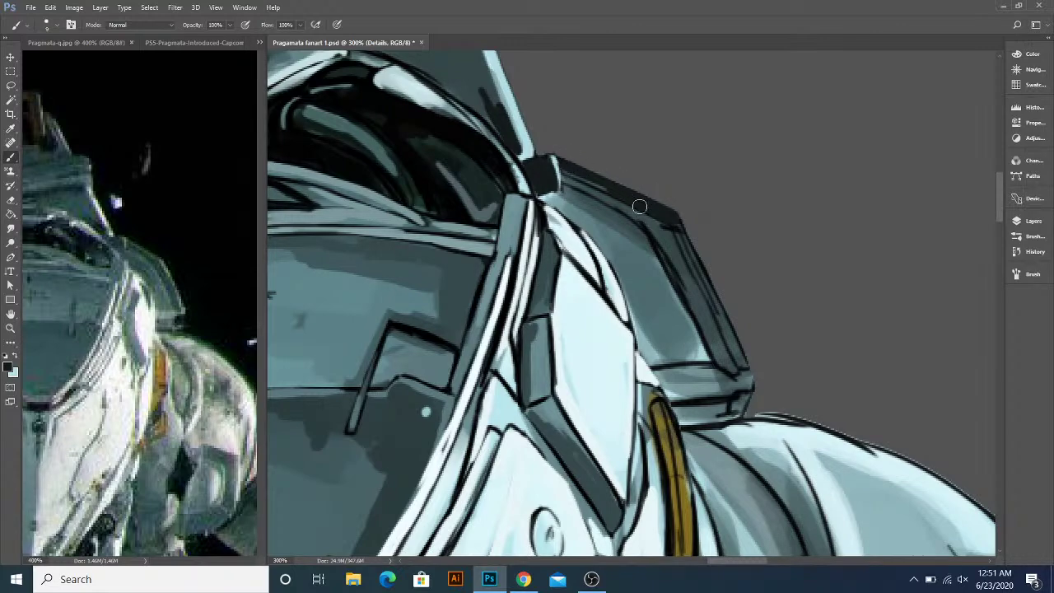
{"action": "left_click", "coordinate": [649, 251], "text": "alt"}
{"action": "left_click_drag", "start_coordinate": [580, 180], "coordinate": [670, 216]}
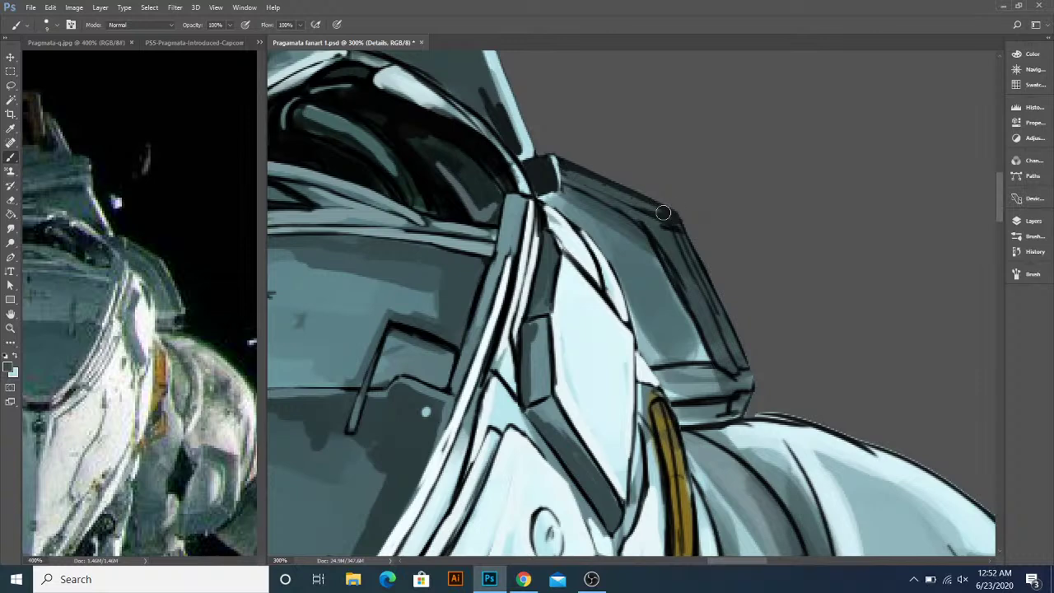
{"action": "left_click_drag", "start_coordinate": [492, 113], "coordinate": [581, 202]}
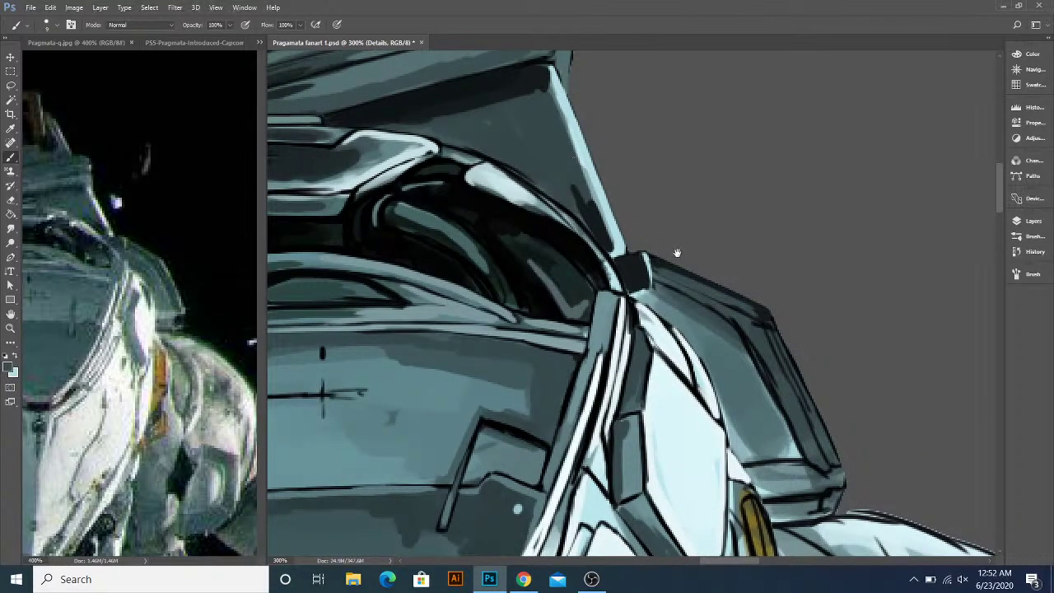
{"action": "left_click_drag", "start_coordinate": [679, 254], "coordinate": [616, 223]}
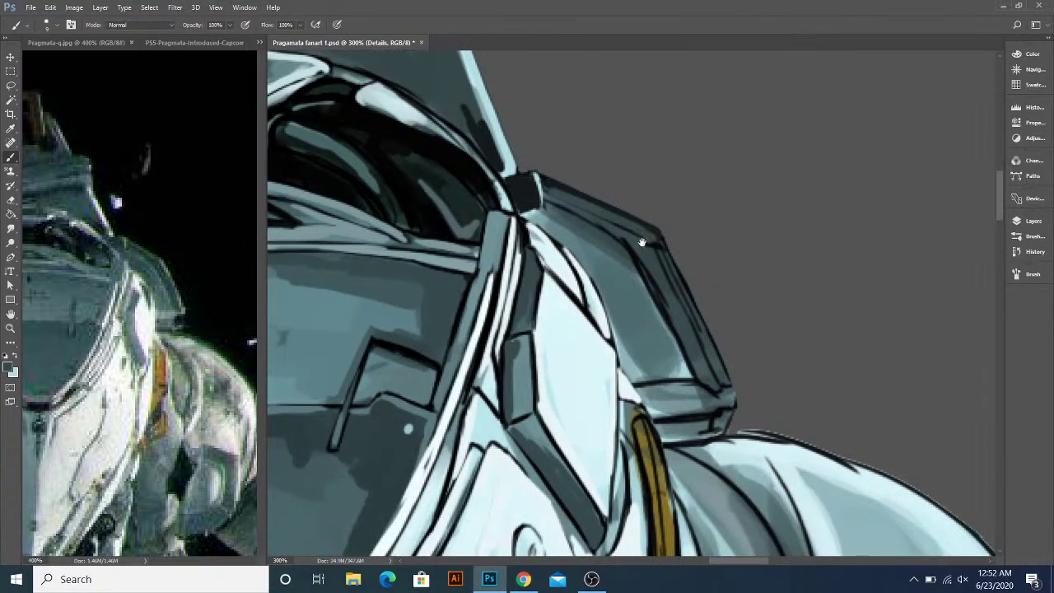
- Paint a pale teal highlight down the shoulder backplate's outer edge and on its lower corner
{"action": "left_click_drag", "start_coordinate": [663, 259], "coordinate": [599, 178]}
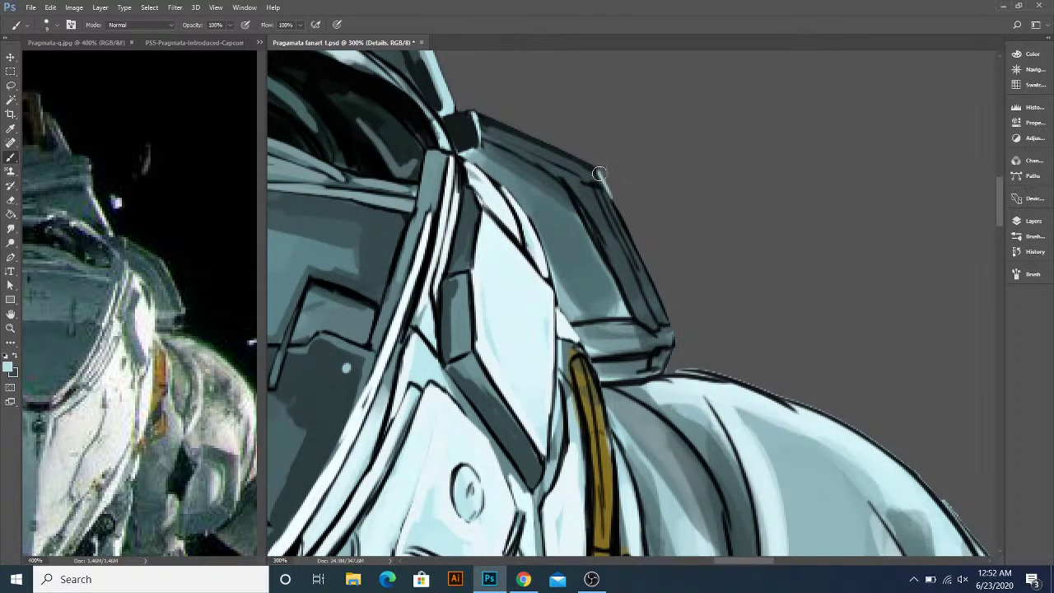
{"action": "left_click_drag", "start_coordinate": [628, 243], "coordinate": [607, 187]}
{"action": "left_click_drag", "start_coordinate": [599, 151], "coordinate": [628, 230]}
{"action": "left_click_drag", "start_coordinate": [606, 179], "coordinate": [639, 263]}
{"action": "mouse_move", "coordinate": [614, 199]}
{"action": "left_mouse_down"}
{"action": "mouse_move", "coordinate": [647, 278]}
{"action": "mouse_move", "coordinate": [623, 226]}
{"action": "left_mouse_up"}
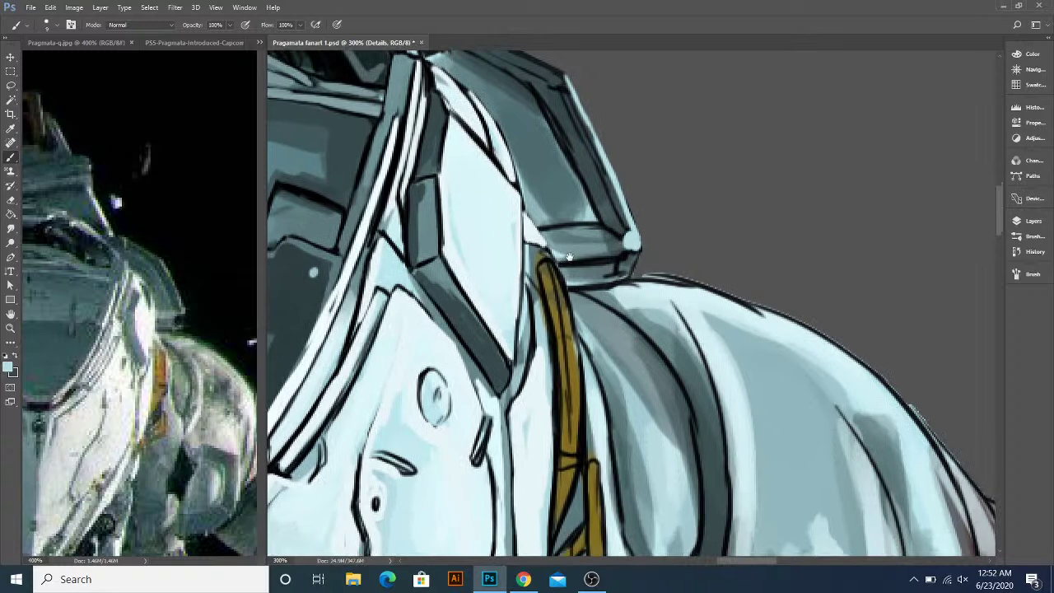
{"action": "left_click_drag", "start_coordinate": [567, 258], "coordinate": [590, 279]}
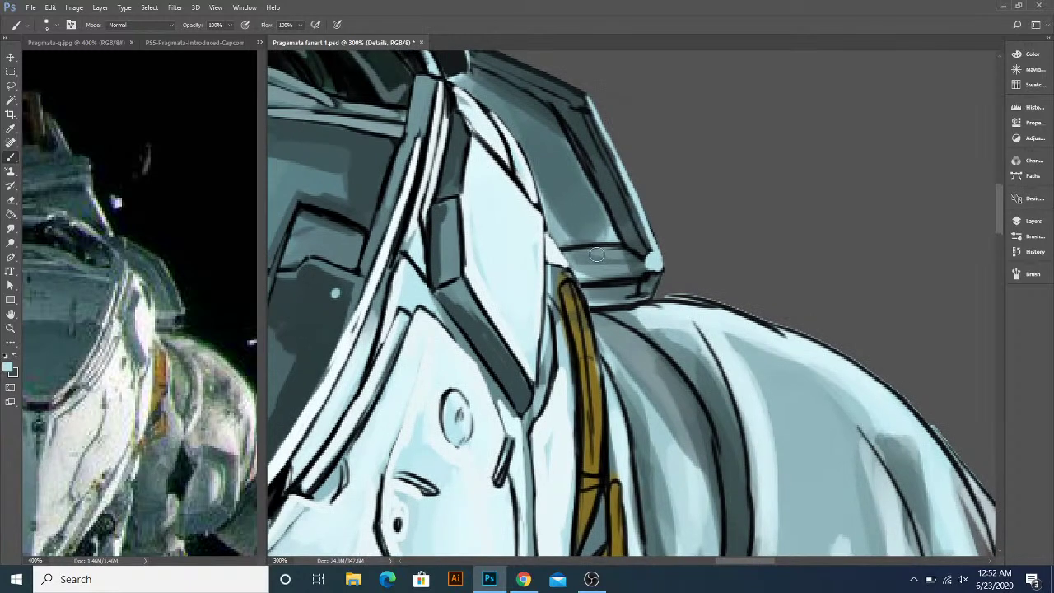
- Paint a pale teal highlight across the ledge at the base of the shoulder backplate
{"action": "left_click_drag", "start_coordinate": [596, 235], "coordinate": [581, 250]}
{"action": "left_click", "coordinate": [612, 268], "text": "alt"}
{"action": "left_click_drag", "start_coordinate": [586, 275], "coordinate": [641, 270]}
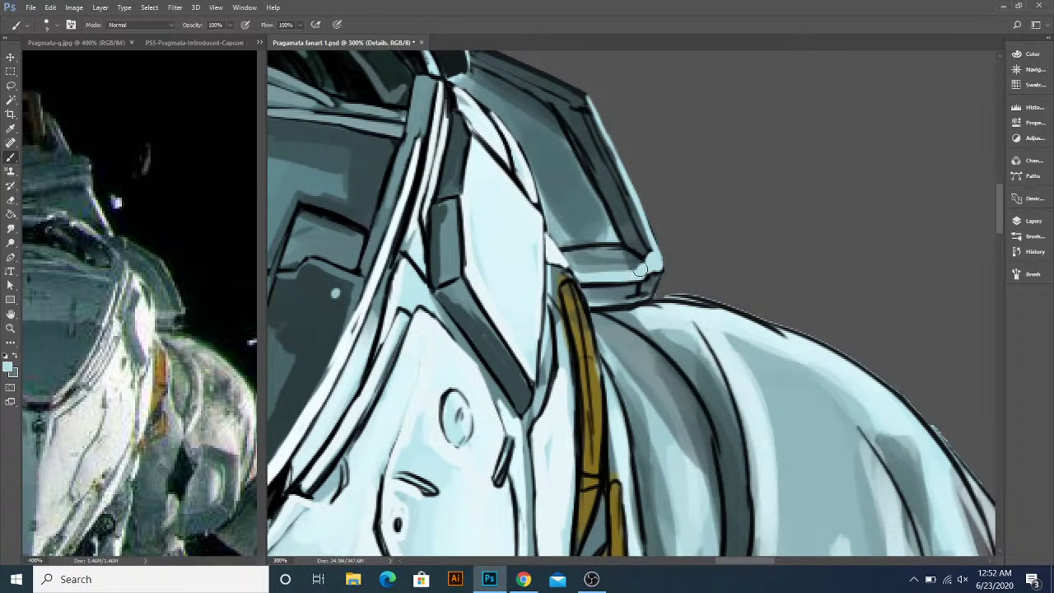
{"action": "mouse_move", "coordinate": [575, 266]}
{"action": "left_mouse_down"}
{"action": "mouse_move", "coordinate": [616, 266]}
{"action": "mouse_move", "coordinate": [570, 239]}
{"action": "mouse_move", "coordinate": [592, 234]}
{"action": "mouse_move", "coordinate": [575, 247]}
{"action": "mouse_move", "coordinate": [621, 251]}
{"action": "left_mouse_up"}
- Blend the backplate's inner face into the ledge highlight with sampled mid teal
{"action": "key", "text": "x"}
{"action": "left_click", "coordinate": [574, 239], "text": "alt"}
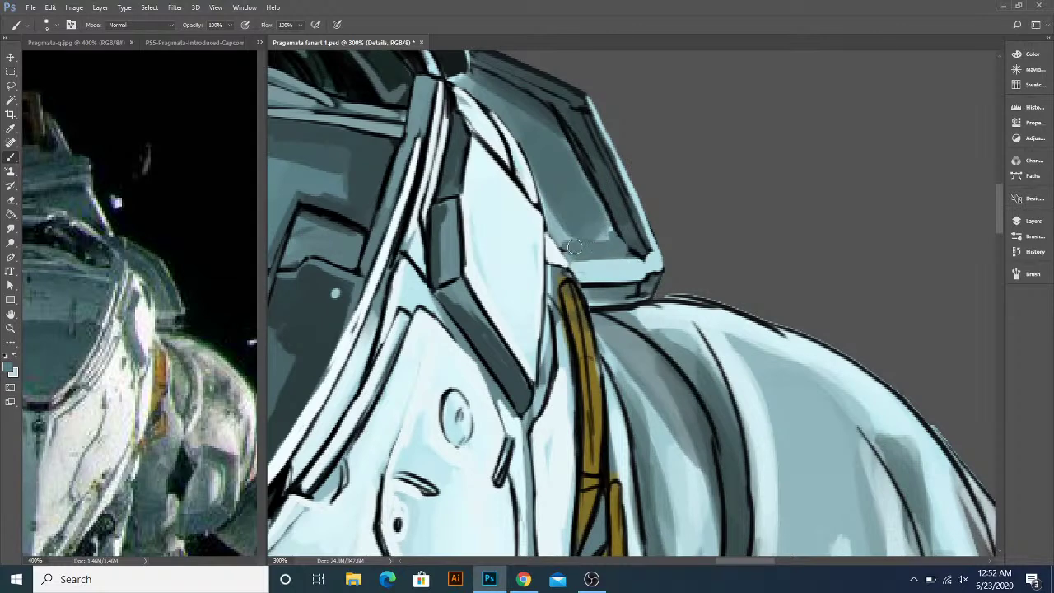
{"action": "mouse_move", "coordinate": [557, 241]}
{"action": "left_mouse_down"}
{"action": "mouse_move", "coordinate": [591, 252]}
{"action": "mouse_move", "coordinate": [571, 264]}
{"action": "mouse_move", "coordinate": [569, 298]}
{"action": "left_mouse_up"}
- Fill the backplate's top and side rim with very dark teal and add mid teal along the top edge
{"action": "scroll", "coordinate": [567, 306], "scroll_direction": "up", "scroll_amount": 2}
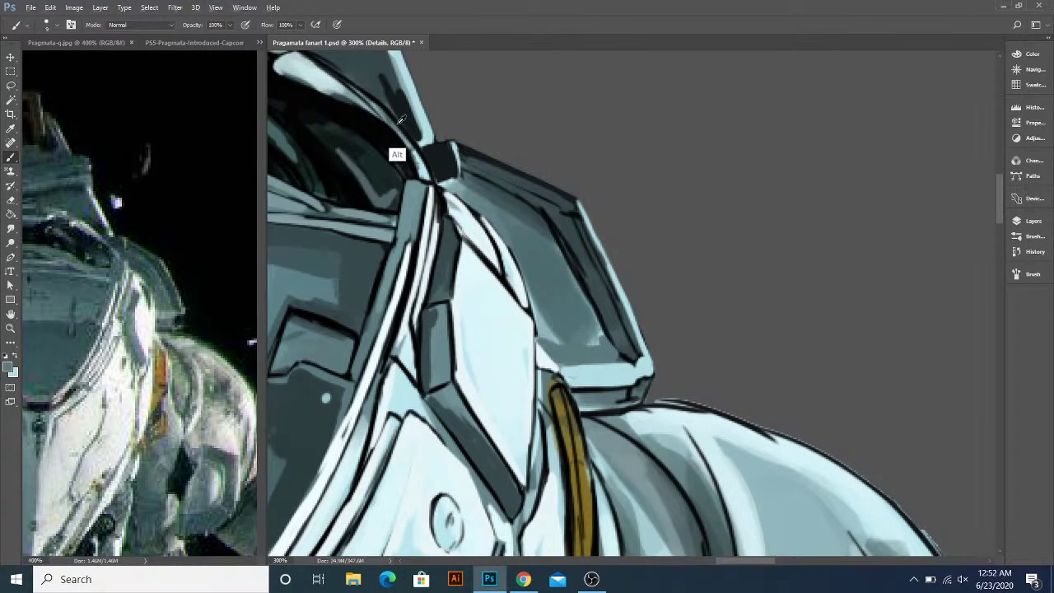
{"action": "key", "text": "alt"}
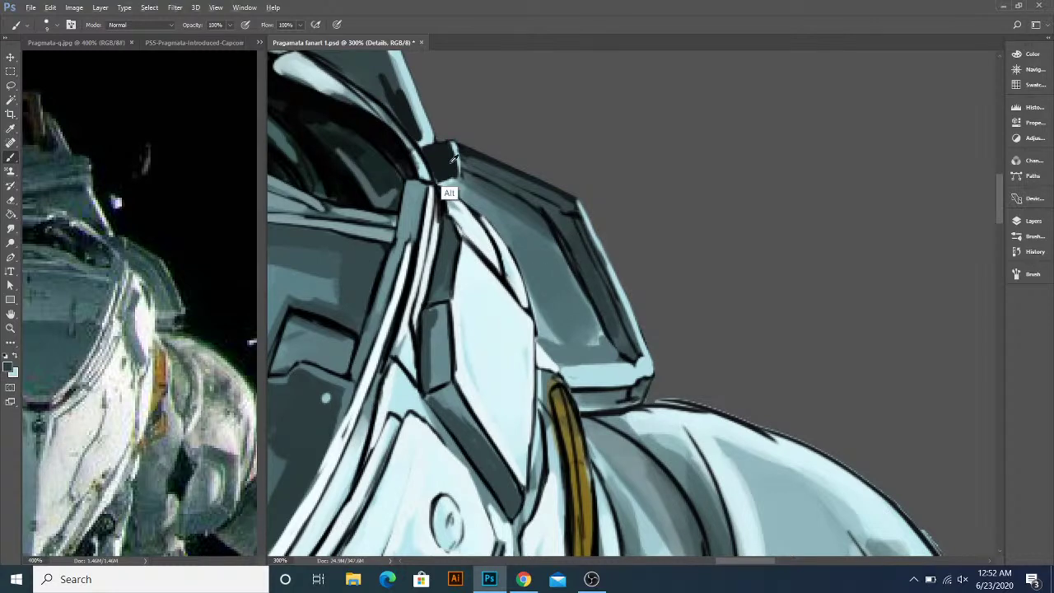
{"action": "mouse_move", "coordinate": [591, 260]}
{"action": "left_mouse_down"}
{"action": "mouse_move", "coordinate": [631, 353]}
{"action": "mouse_move", "coordinate": [570, 223]}
{"action": "mouse_move", "coordinate": [573, 270]}
{"action": "mouse_move", "coordinate": [576, 237]}
{"action": "mouse_move", "coordinate": [619, 332]}
{"action": "left_mouse_up"}
{"action": "mouse_move", "coordinate": [504, 244]}
{"action": "left_mouse_down"}
{"action": "mouse_move", "coordinate": [596, 296]}
{"action": "mouse_move", "coordinate": [546, 262]}
{"action": "mouse_move", "coordinate": [604, 313]}
{"action": "left_mouse_up"}
{"action": "left_click_drag", "start_coordinate": [520, 246], "coordinate": [595, 294]}
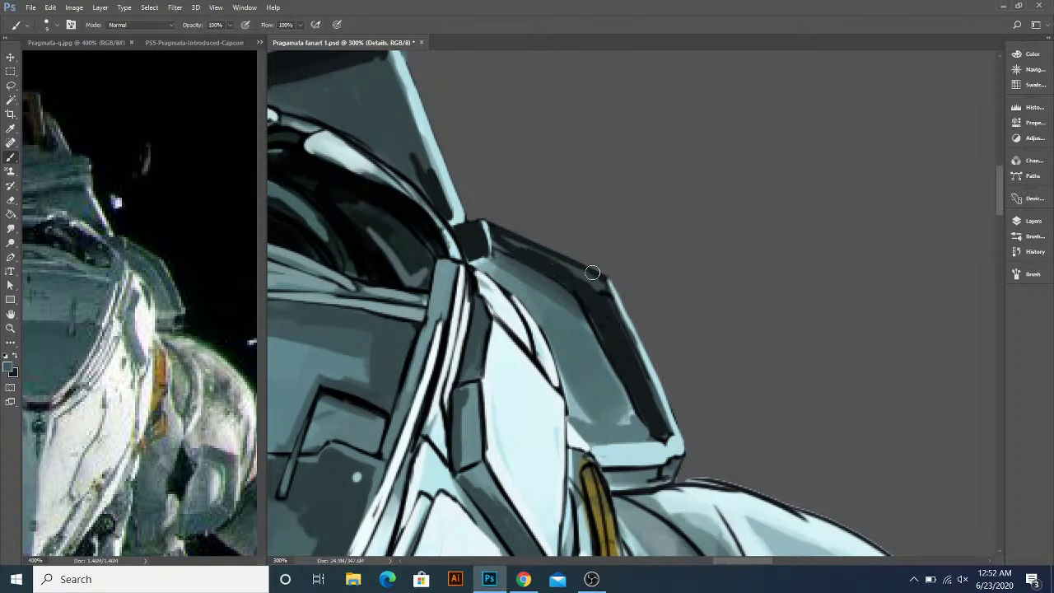
{"action": "left_click_drag", "start_coordinate": [576, 326], "coordinate": [565, 274]}
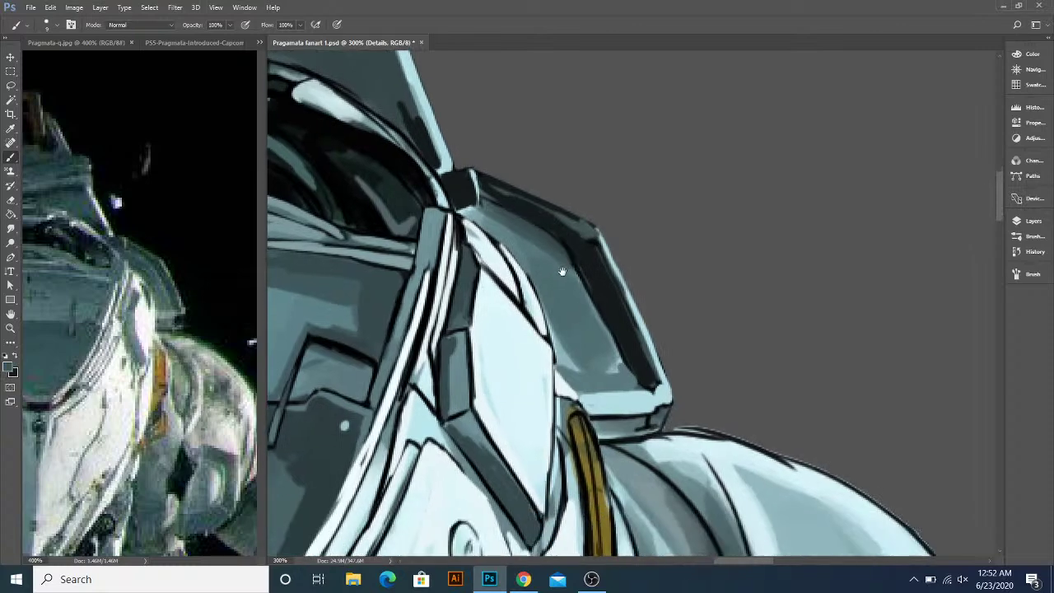
- Refine the boundary between the backplate's dark rim and its lighter inner face with sampled teal
{"action": "left_click", "coordinate": [620, 367], "text": "alt"}
{"action": "mouse_move", "coordinate": [627, 378]}
{"action": "left_mouse_down"}
{"action": "mouse_move", "coordinate": [565, 239]}
{"action": "mouse_move", "coordinate": [599, 321]}
{"action": "left_mouse_up"}
{"action": "mouse_move", "coordinate": [569, 247]}
{"action": "left_mouse_down"}
{"action": "mouse_move", "coordinate": [614, 363]}
{"action": "mouse_move", "coordinate": [579, 300]}
{"action": "left_mouse_up"}
{"action": "mouse_move", "coordinate": [526, 250]}
{"action": "left_mouse_down"}
{"action": "mouse_move", "coordinate": [594, 313]}
{"action": "mouse_move", "coordinate": [527, 252]}
{"action": "mouse_move", "coordinate": [571, 298]}
{"action": "mouse_move", "coordinate": [546, 197]}
{"action": "left_mouse_up"}
{"action": "left_click_drag", "start_coordinate": [562, 238], "coordinate": [582, 292]}
{"action": "left_click_drag", "start_coordinate": [534, 262], "coordinate": [567, 234]}
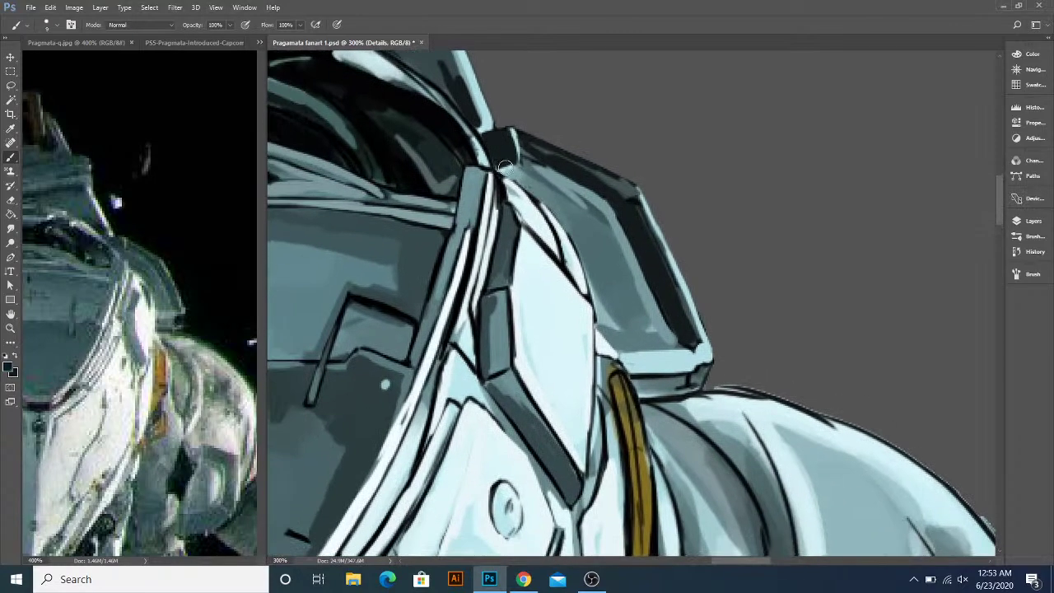
- Paint a darker teal shadow down the backplate's inner face where it meets the white collar panel
{"action": "mouse_move", "coordinate": [505, 160]}
{"action": "left_mouse_down"}
{"action": "mouse_move", "coordinate": [528, 184]}
{"action": "mouse_move", "coordinate": [495, 156]}
{"action": "mouse_move", "coordinate": [544, 200]}
{"action": "left_mouse_up"}
{"action": "left_click", "coordinate": [531, 173], "text": "alt"}
{"action": "mouse_move", "coordinate": [518, 166]}
{"action": "left_mouse_down"}
{"action": "mouse_move", "coordinate": [551, 184]}
{"action": "mouse_move", "coordinate": [531, 181]}
{"action": "mouse_move", "coordinate": [544, 198]}
{"action": "mouse_move", "coordinate": [527, 181]}
{"action": "mouse_move", "coordinate": [544, 198]}
{"action": "mouse_move", "coordinate": [526, 187]}
{"action": "mouse_move", "coordinate": [564, 214]}
{"action": "mouse_move", "coordinate": [542, 194]}
{"action": "mouse_move", "coordinate": [582, 250]}
{"action": "mouse_move", "coordinate": [477, 245]}
{"action": "mouse_move", "coordinate": [573, 224]}
{"action": "mouse_move", "coordinate": [585, 254]}
{"action": "left_mouse_up"}
{"action": "key", "text": "x"}
{"action": "mouse_move", "coordinate": [556, 199]}
{"action": "left_mouse_down"}
{"action": "mouse_move", "coordinate": [593, 261]}
{"action": "mouse_move", "coordinate": [596, 280]}
{"action": "mouse_move", "coordinate": [587, 255]}
{"action": "mouse_move", "coordinate": [611, 324]}
{"action": "mouse_move", "coordinate": [578, 233]}
{"action": "left_mouse_up"}
{"action": "left_click", "coordinate": [419, 268], "text": "alt"}
{"action": "mouse_move", "coordinate": [614, 326]}
{"action": "left_mouse_down"}
{"action": "mouse_move", "coordinate": [604, 325]}
{"action": "mouse_move", "coordinate": [619, 328]}
{"action": "mouse_move", "coordinate": [591, 224]}
{"action": "left_mouse_up"}
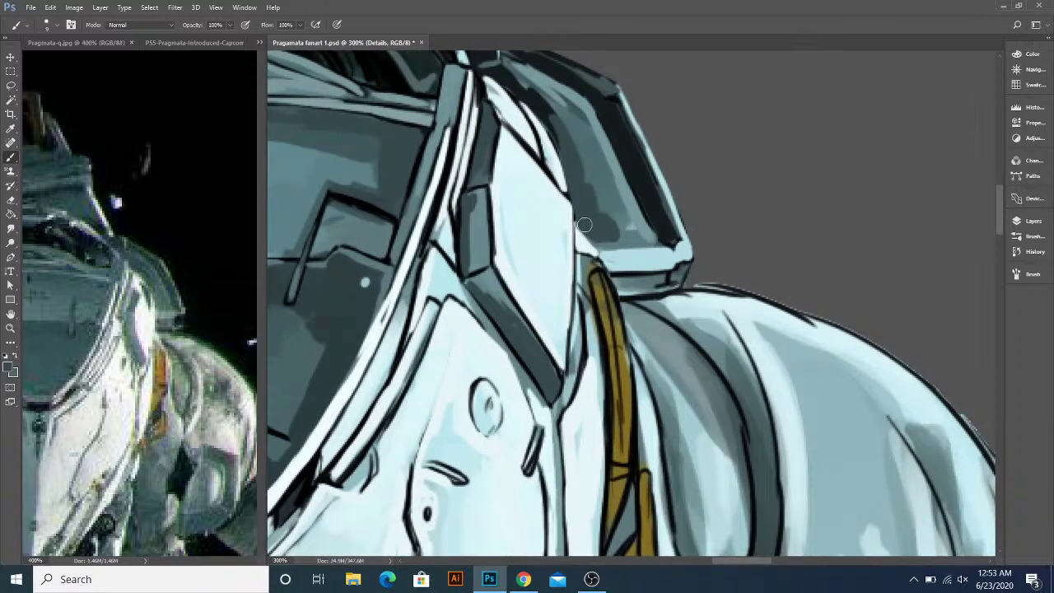
- Deepen and smooth the dark teal shadow down the backplate's inner face along the white collar panel
{"action": "scroll", "coordinate": [584, 224], "scroll_direction": "down", "scroll_amount": 1}
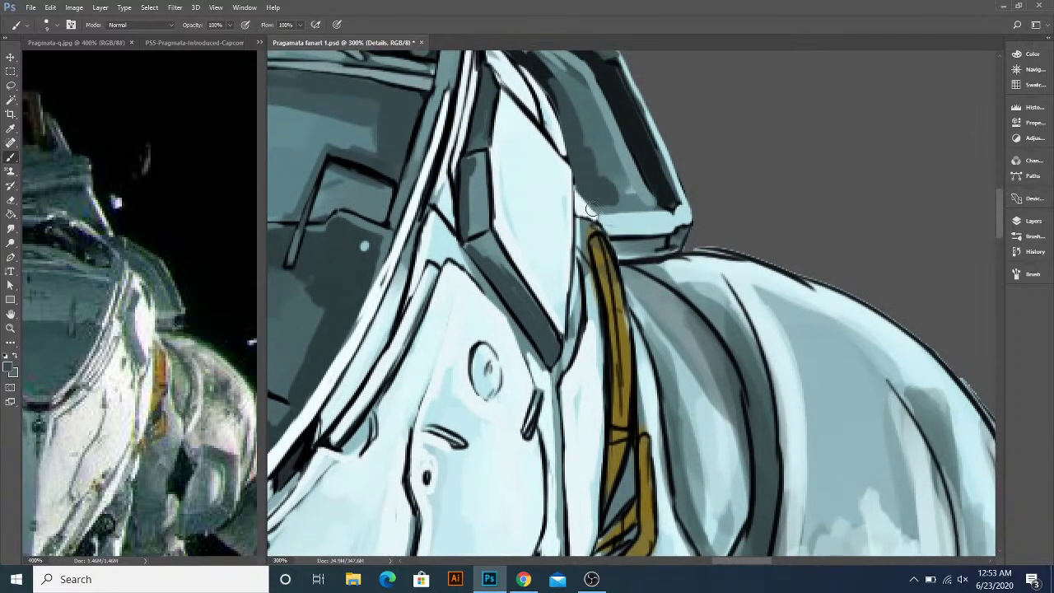
{"action": "left_click", "coordinate": [575, 237], "text": "alt"}
{"action": "mouse_move", "coordinate": [594, 219]}
{"action": "left_mouse_down"}
{"action": "mouse_move", "coordinate": [584, 209]}
{"action": "mouse_move", "coordinate": [605, 233]}
{"action": "left_mouse_up"}
{"action": "mouse_move", "coordinate": [577, 186]}
{"action": "left_mouse_down"}
{"action": "mouse_move", "coordinate": [610, 244]}
{"action": "mouse_move", "coordinate": [597, 275]}
{"action": "mouse_move", "coordinate": [596, 246]}
{"action": "mouse_move", "coordinate": [616, 259]}
{"action": "mouse_move", "coordinate": [644, 252]}
{"action": "left_mouse_up"}
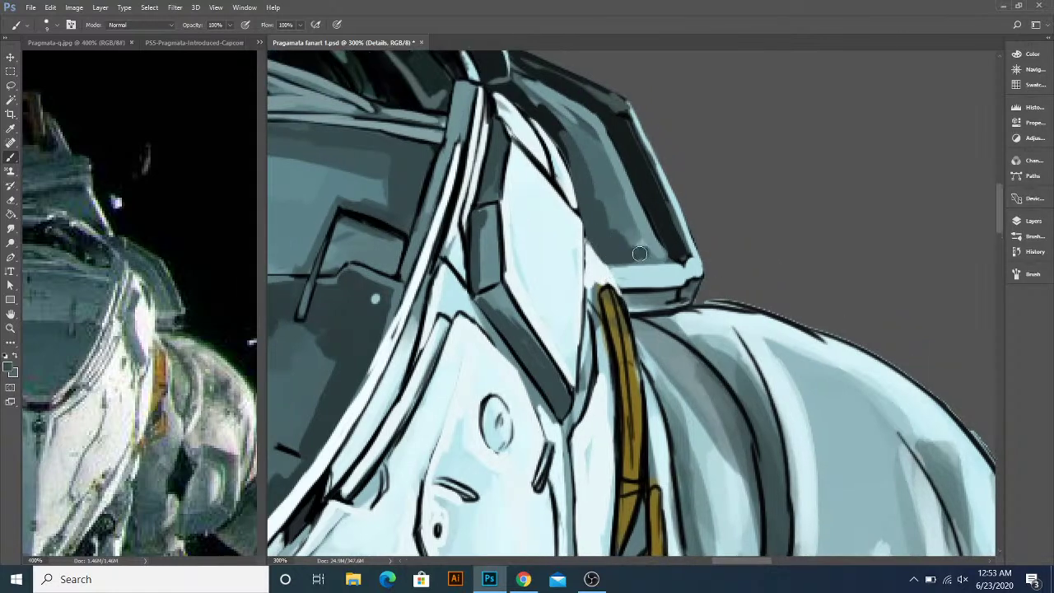
{"action": "left_click_drag", "start_coordinate": [599, 189], "coordinate": [618, 257]}
{"action": "left_click_drag", "start_coordinate": [574, 180], "coordinate": [596, 206]}
{"action": "mouse_move", "coordinate": [559, 164]}
{"action": "left_mouse_down"}
{"action": "mouse_move", "coordinate": [593, 196]}
{"action": "mouse_move", "coordinate": [617, 246]}
{"action": "left_mouse_up"}
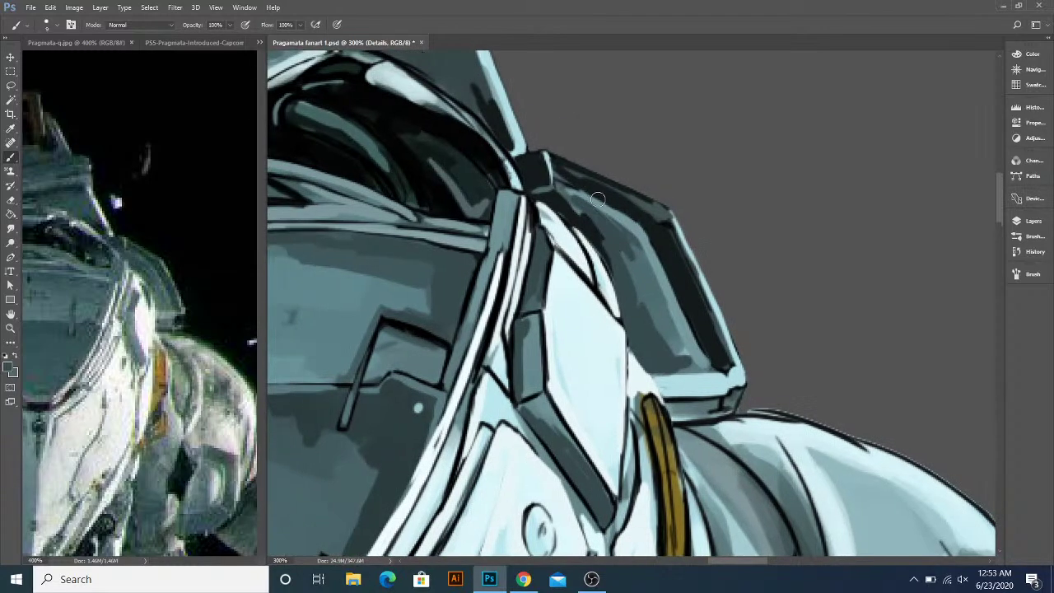
{"action": "scroll", "coordinate": [617, 183], "scroll_direction": "down", "scroll_amount": 4}
{"action": "left_click_drag", "start_coordinate": [549, 288], "coordinate": [575, 271]}
{"action": "scroll", "coordinate": [582, 245], "scroll_direction": "up", "scroll_amount": 4}
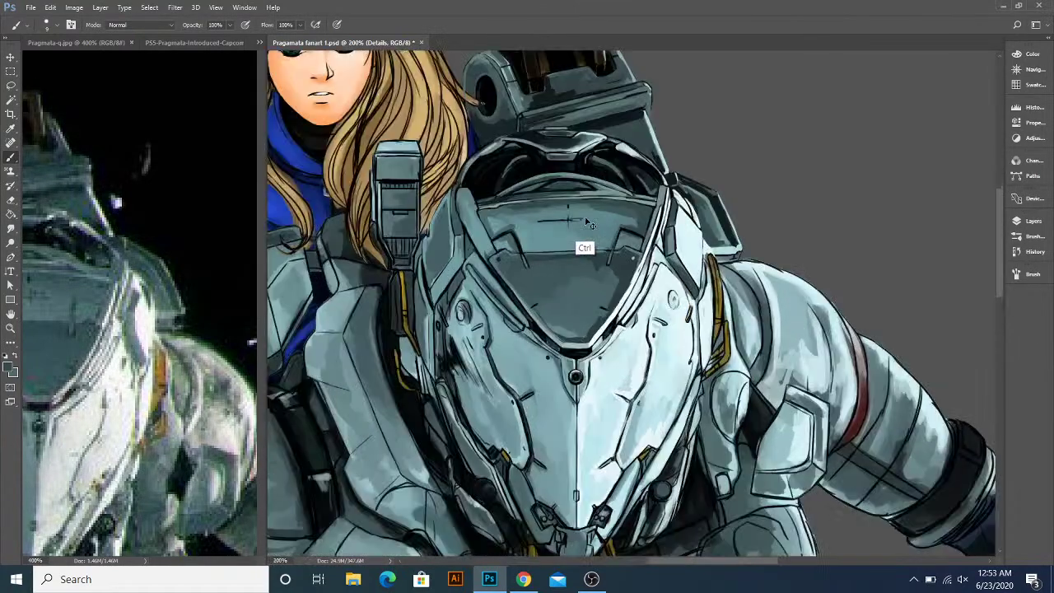
- Refine the collar rim strips beside the dark visor with pale cyan, thinning the black lines between them
{"action": "left_click_drag", "start_coordinate": [602, 290], "coordinate": [545, 313]}
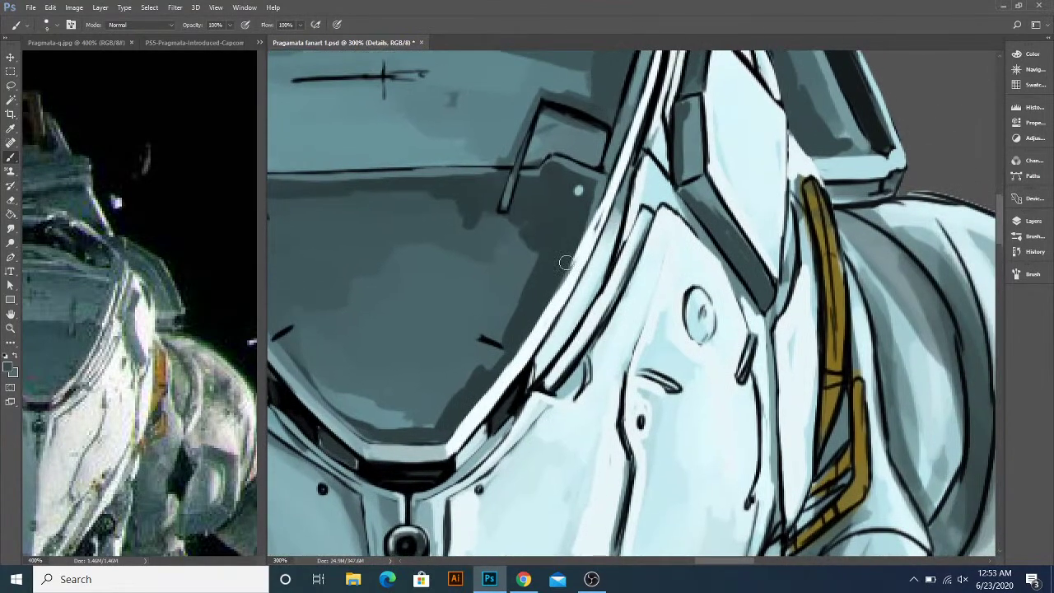
{"action": "left_click_drag", "start_coordinate": [608, 206], "coordinate": [611, 241]}
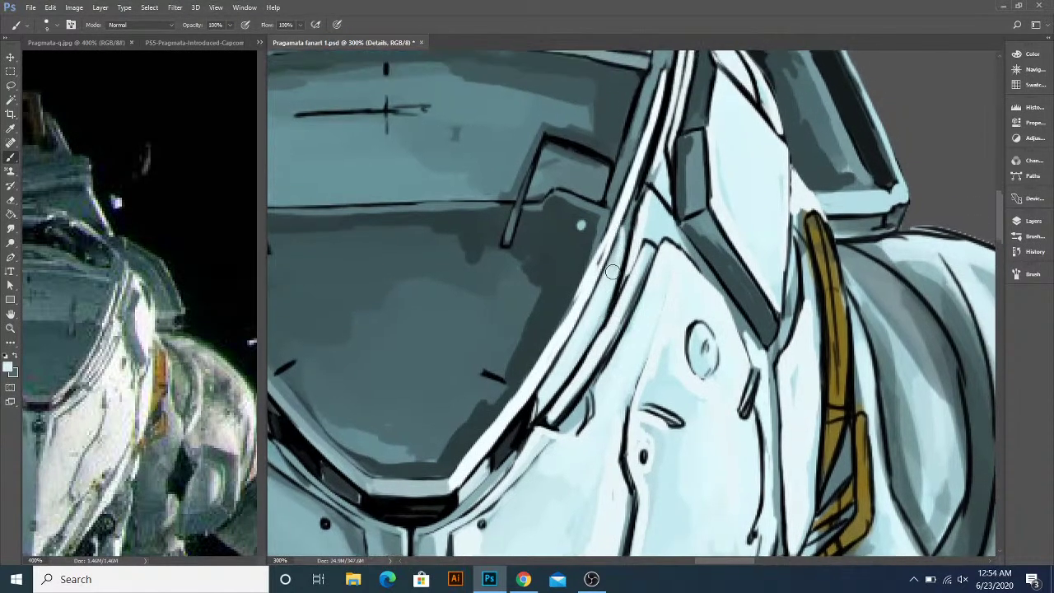
{"action": "left_click_drag", "start_coordinate": [637, 197], "coordinate": [616, 271]}
{"action": "left_click_drag", "start_coordinate": [640, 190], "coordinate": [627, 227]}
{"action": "left_click_drag", "start_coordinate": [658, 172], "coordinate": [621, 246]}
{"action": "mouse_move", "coordinate": [636, 204]}
{"action": "left_mouse_down"}
{"action": "mouse_move", "coordinate": [629, 232]}
{"action": "mouse_move", "coordinate": [616, 198]}
{"action": "left_mouse_up"}
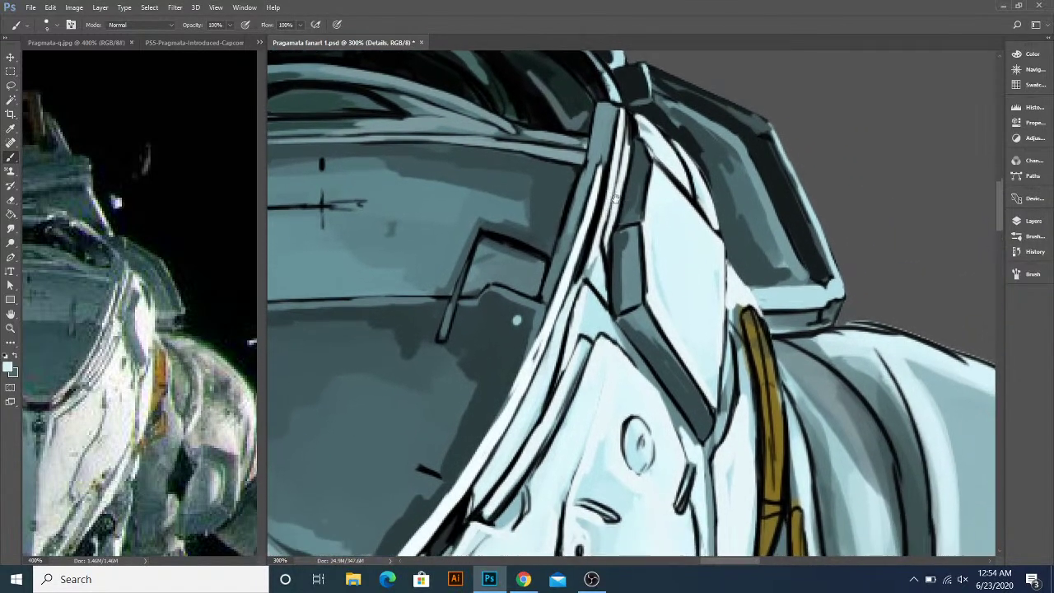
{"action": "mouse_move", "coordinate": [637, 248]}
{"action": "left_mouse_down"}
{"action": "mouse_move", "coordinate": [603, 199]}
{"action": "mouse_move", "coordinate": [618, 210]}
{"action": "left_mouse_up"}
{"action": "left_click_drag", "start_coordinate": [689, 278], "coordinate": [673, 219]}
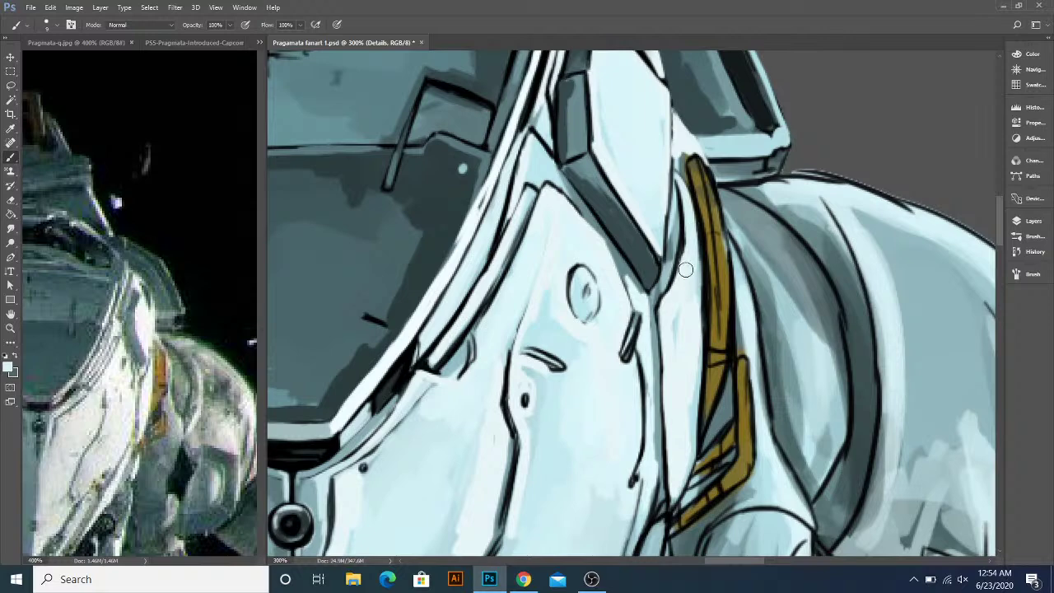
- Touch up the seam between the white chest panel and the side strip with pale cyan strokes
{"action": "scroll", "coordinate": [685, 276], "scroll_direction": "down", "scroll_amount": 2}
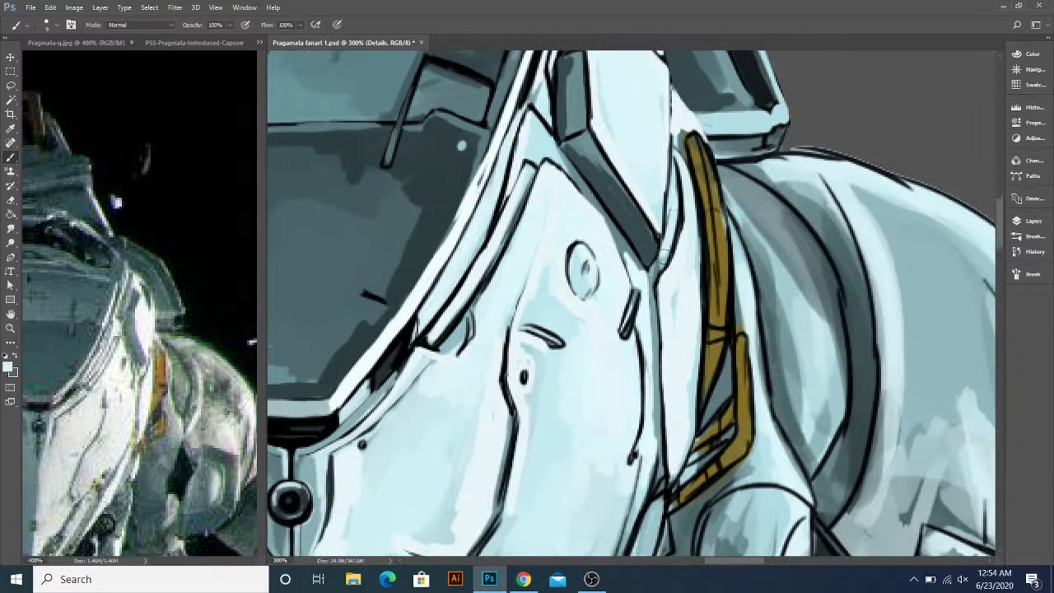
{"action": "left_click_drag", "start_coordinate": [651, 302], "coordinate": [637, 243]}
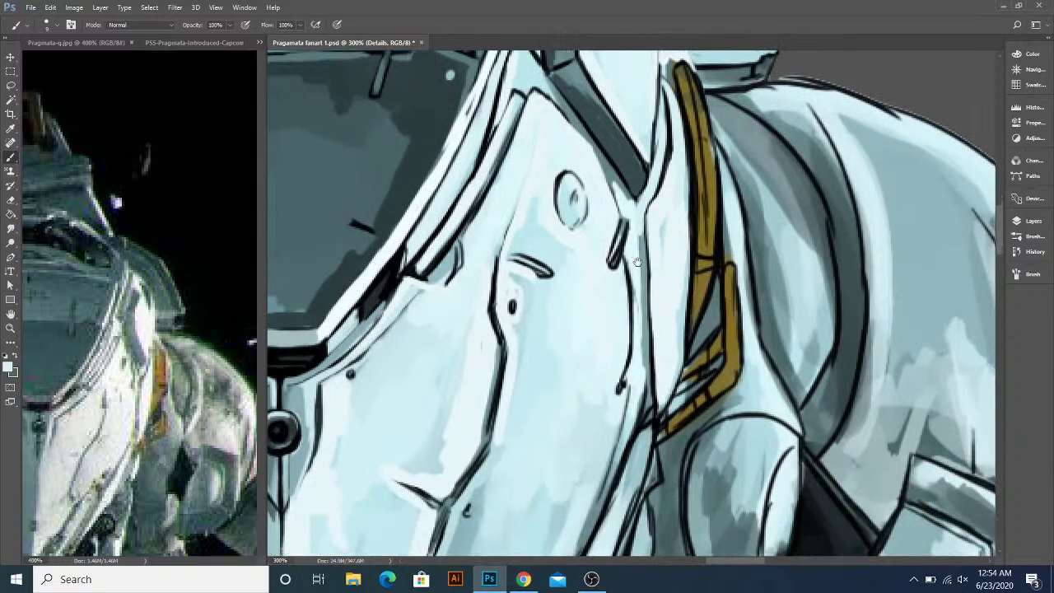
{"action": "scroll", "coordinate": [637, 264], "scroll_direction": "down", "scroll_amount": 2}
{"action": "mouse_move", "coordinate": [649, 326]}
{"action": "left_mouse_down"}
{"action": "mouse_move", "coordinate": [645, 247]}
{"action": "mouse_move", "coordinate": [594, 340]}
{"action": "left_mouse_up"}
{"action": "left_click_drag", "start_coordinate": [651, 259], "coordinate": [620, 270]}
{"action": "left_click_drag", "start_coordinate": [606, 146], "coordinate": [629, 275]}
{"action": "mouse_move", "coordinate": [627, 237]}
{"action": "left_mouse_down"}
{"action": "mouse_move", "coordinate": [618, 167]}
{"action": "mouse_move", "coordinate": [630, 259]}
{"action": "left_mouse_up"}
{"action": "mouse_move", "coordinate": [623, 200]}
{"action": "left_mouse_down"}
{"action": "mouse_move", "coordinate": [641, 290]}
{"action": "mouse_move", "coordinate": [669, 345]}
{"action": "left_mouse_up"}
{"action": "mouse_move", "coordinate": [645, 213]}
{"action": "left_mouse_down"}
{"action": "mouse_move", "coordinate": [640, 322]}
{"action": "mouse_move", "coordinate": [649, 233]}
{"action": "mouse_move", "coordinate": [637, 242]}
{"action": "left_mouse_up"}
- Darken the underside of the backplate's ledge and touch up its inner face with sampled teal tones
{"action": "left_click", "coordinate": [602, 129], "text": "alt"}
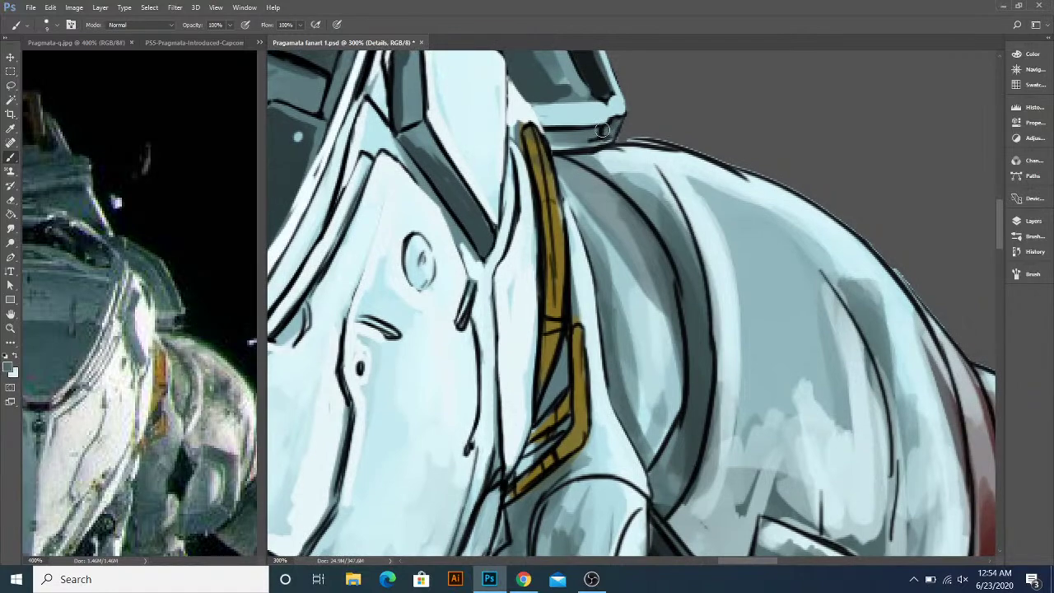
{"action": "left_click_drag", "start_coordinate": [591, 145], "coordinate": [612, 229]}
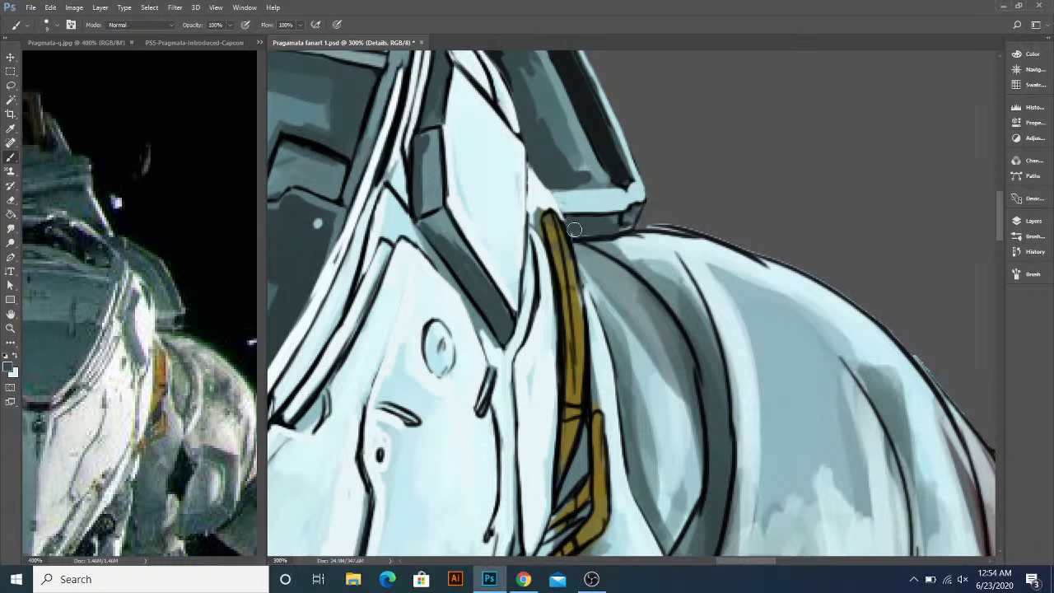
{"action": "mouse_move", "coordinate": [611, 259]}
{"action": "left_mouse_down"}
{"action": "mouse_move", "coordinate": [579, 244]}
{"action": "mouse_move", "coordinate": [605, 259]}
{"action": "left_mouse_up"}
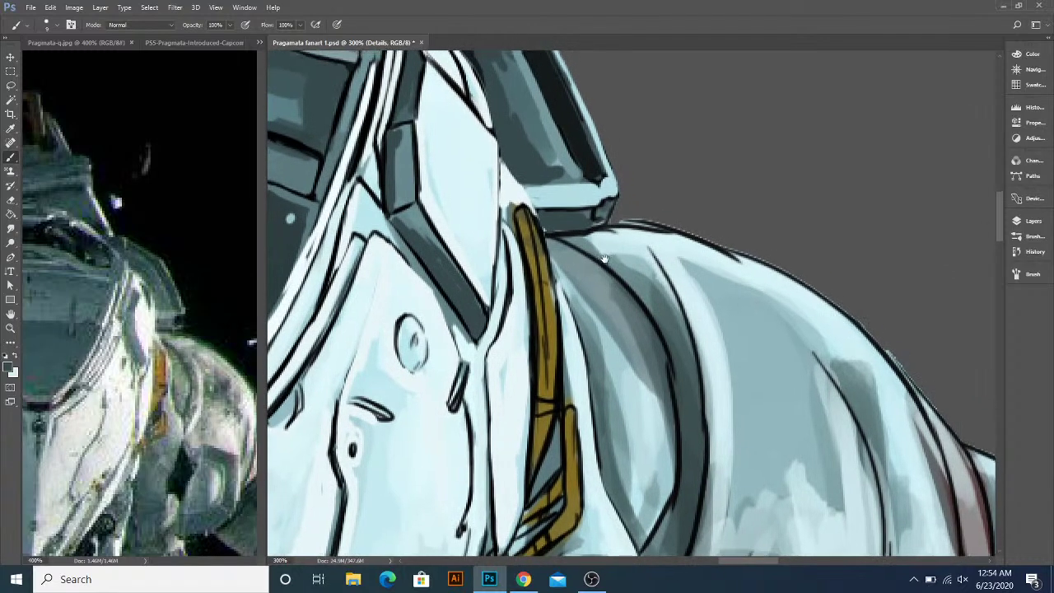
{"action": "left_click_drag", "start_coordinate": [562, 222], "coordinate": [564, 287]}
{"action": "left_click", "coordinate": [553, 212], "text": "alt"}
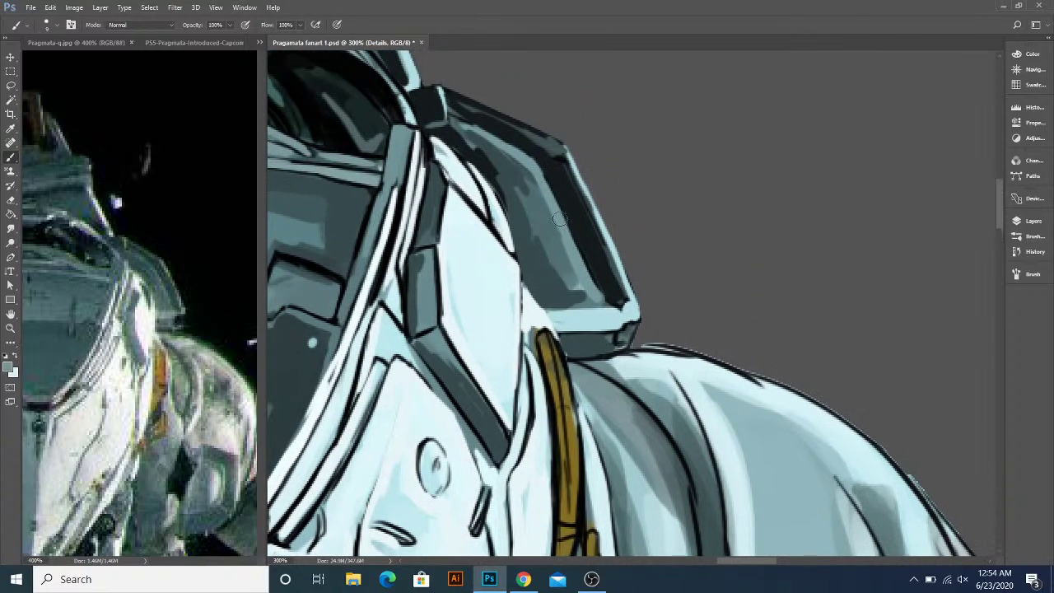
{"action": "left_click_drag", "start_coordinate": [563, 255], "coordinate": [565, 125]}
{"action": "left_click_drag", "start_coordinate": [557, 225], "coordinate": [568, 104]}
- Repaint the black outlines of the shoulder ring beside the yellow strap as softer dark grey edges
{"action": "mouse_move", "coordinate": [637, 270]}
{"action": "left_mouse_down"}
{"action": "mouse_move", "coordinate": [624, 217]}
{"action": "mouse_move", "coordinate": [602, 246]}
{"action": "left_mouse_up"}
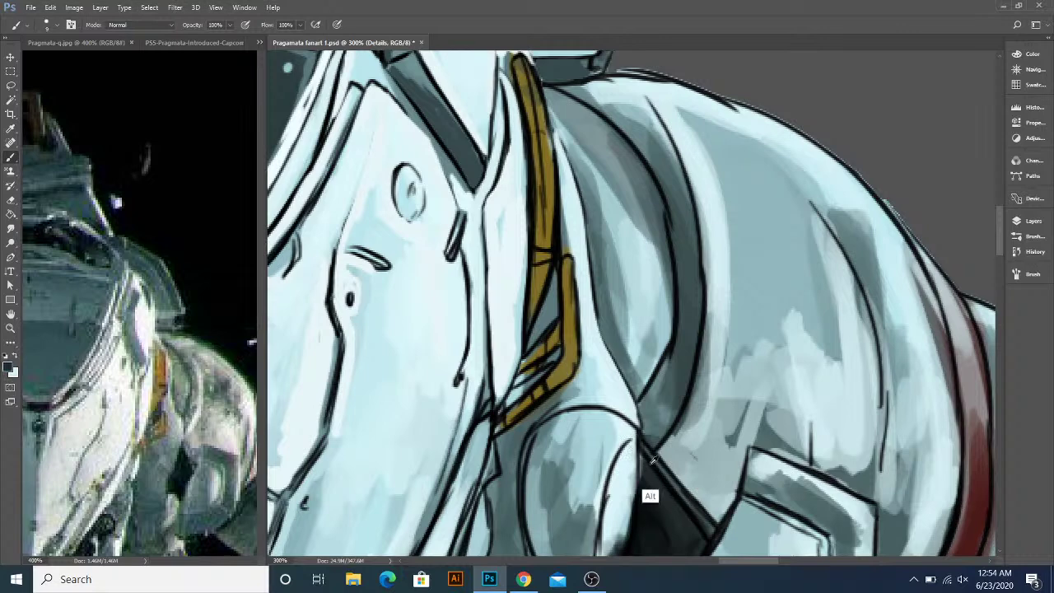
{"action": "mouse_move", "coordinate": [558, 131]}
{"action": "left_mouse_down"}
{"action": "mouse_move", "coordinate": [611, 348]}
{"action": "mouse_move", "coordinate": [585, 279]}
{"action": "mouse_move", "coordinate": [595, 306]}
{"action": "left_mouse_up"}
{"action": "left_click_drag", "start_coordinate": [581, 268], "coordinate": [610, 326]}
{"action": "scroll", "coordinate": [600, 247], "scroll_direction": "up", "scroll_amount": 3}
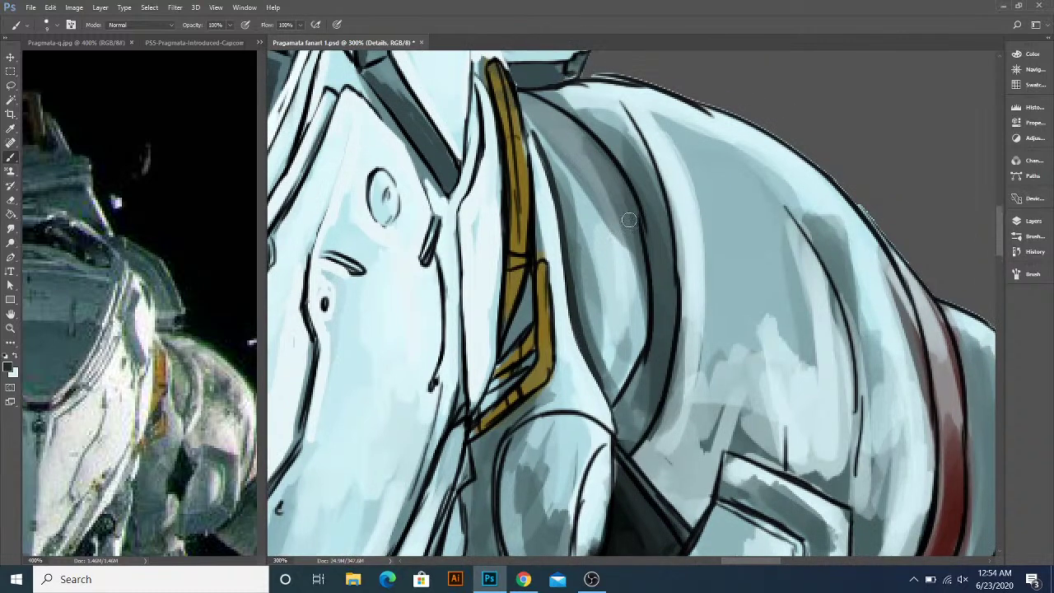
{"action": "left_click_drag", "start_coordinate": [630, 229], "coordinate": [629, 264]}
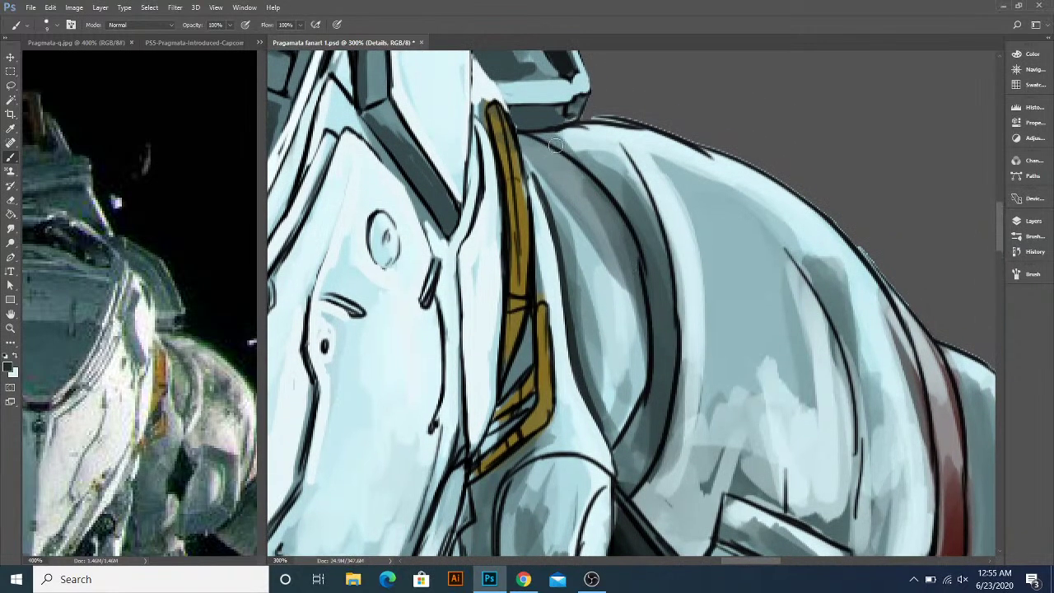
{"action": "mouse_move", "coordinate": [529, 134]}
{"action": "left_mouse_down"}
{"action": "mouse_move", "coordinate": [589, 177]}
{"action": "mouse_move", "coordinate": [622, 218]}
{"action": "mouse_move", "coordinate": [650, 312]}
{"action": "mouse_move", "coordinate": [626, 206]}
{"action": "mouse_move", "coordinate": [627, 257]}
{"action": "mouse_move", "coordinate": [594, 336]}
{"action": "left_mouse_up"}
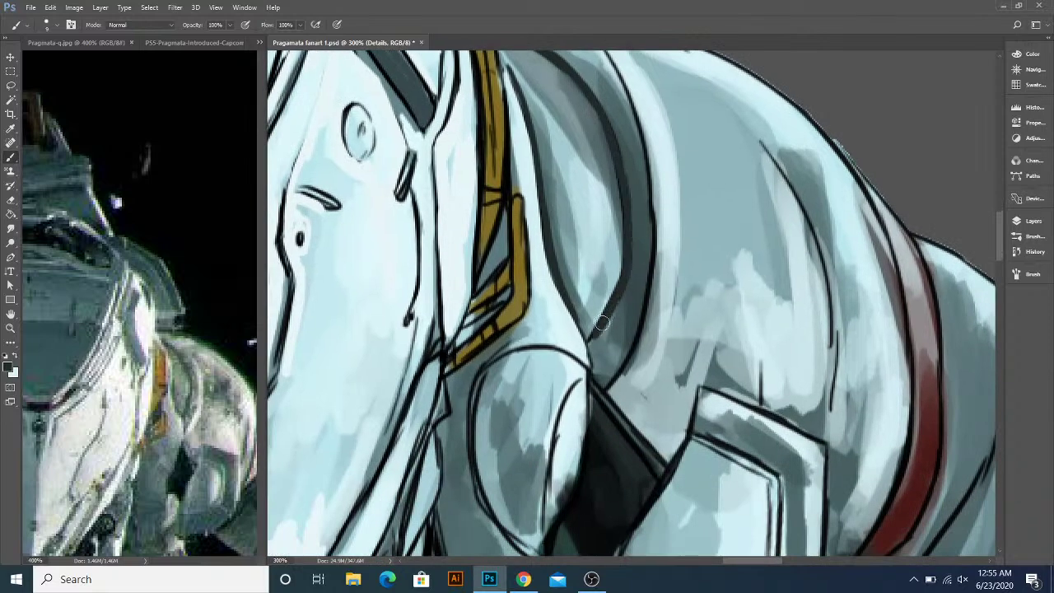
{"action": "left_click_drag", "start_coordinate": [625, 187], "coordinate": [618, 244]}
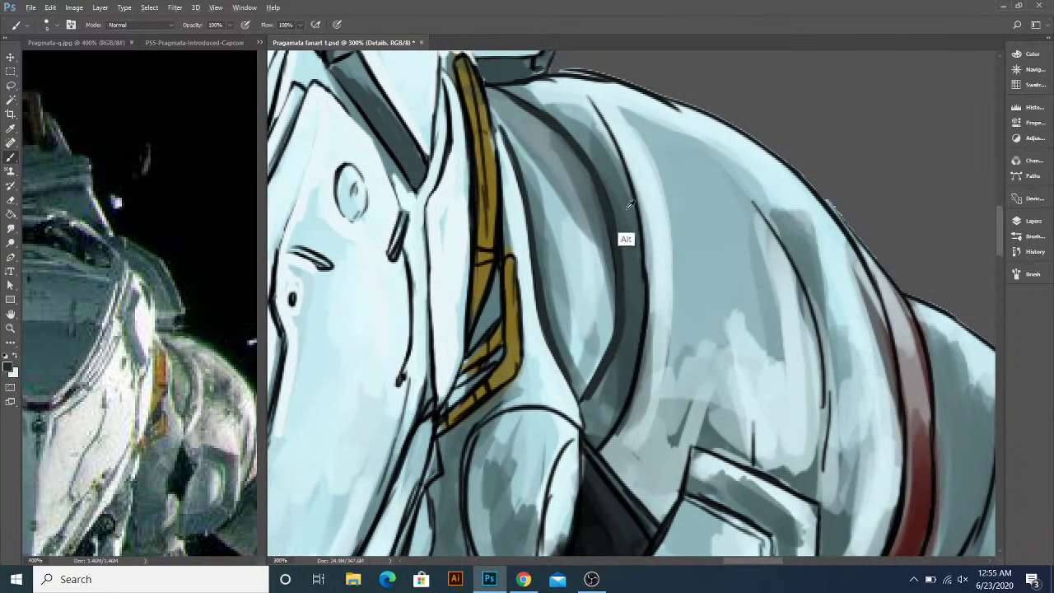
- Shade the shoulder ring's curved band with sampled dark and mid teal, following its inner edge
{"action": "left_click", "coordinate": [623, 212], "text": "alt"}
{"action": "mouse_move", "coordinate": [607, 180]}
{"action": "left_mouse_down"}
{"action": "mouse_move", "coordinate": [625, 277]}
{"action": "mouse_move", "coordinate": [605, 382]}
{"action": "left_mouse_up"}
{"action": "left_click", "coordinate": [602, 130], "text": "alt"}
{"action": "mouse_move", "coordinate": [592, 121]}
{"action": "left_mouse_down"}
{"action": "mouse_move", "coordinate": [626, 208]}
{"action": "mouse_move", "coordinate": [634, 275]}
{"action": "left_mouse_up"}
{"action": "mouse_move", "coordinate": [627, 213]}
{"action": "left_mouse_down"}
{"action": "mouse_move", "coordinate": [637, 313]}
{"action": "mouse_move", "coordinate": [628, 366]}
{"action": "mouse_move", "coordinate": [615, 303]}
{"action": "mouse_move", "coordinate": [613, 369]}
{"action": "mouse_move", "coordinate": [599, 392]}
{"action": "mouse_move", "coordinate": [626, 285]}
{"action": "mouse_move", "coordinate": [604, 360]}
{"action": "mouse_move", "coordinate": [593, 346]}
{"action": "mouse_move", "coordinate": [591, 378]}
{"action": "left_mouse_up"}
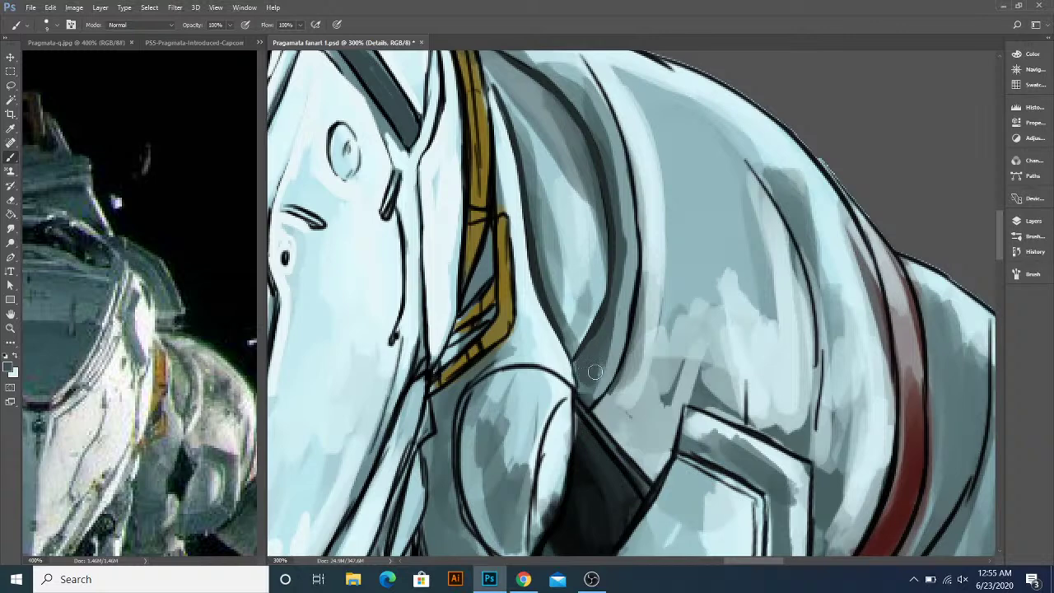
{"action": "scroll", "coordinate": [608, 280], "scroll_direction": "up", "scroll_amount": 2}
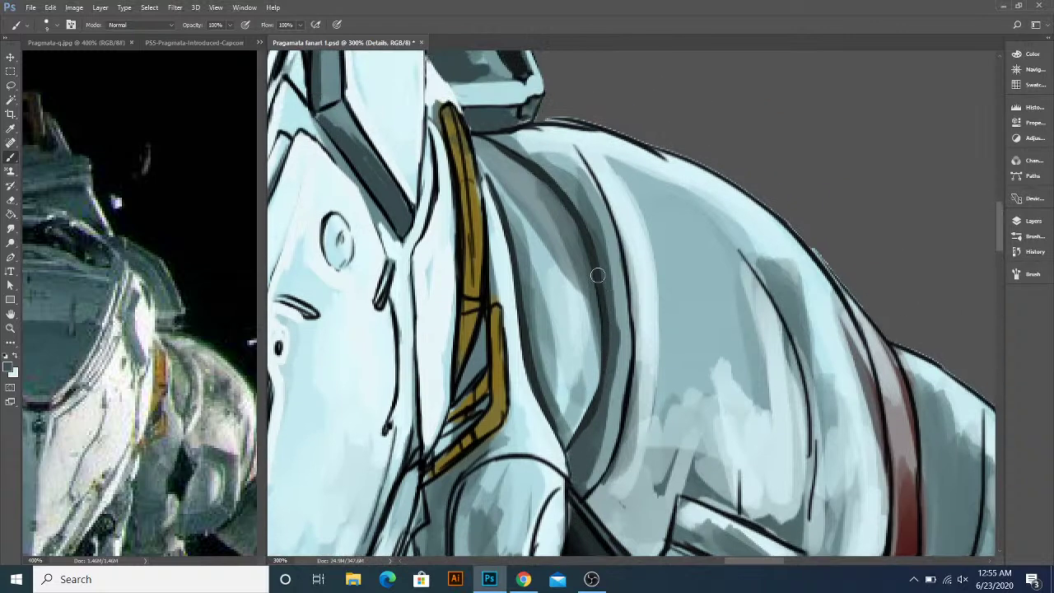
{"action": "left_click_drag", "start_coordinate": [611, 358], "coordinate": [604, 434]}
{"action": "scroll", "coordinate": [609, 302], "scroll_direction": "up", "scroll_amount": 2}
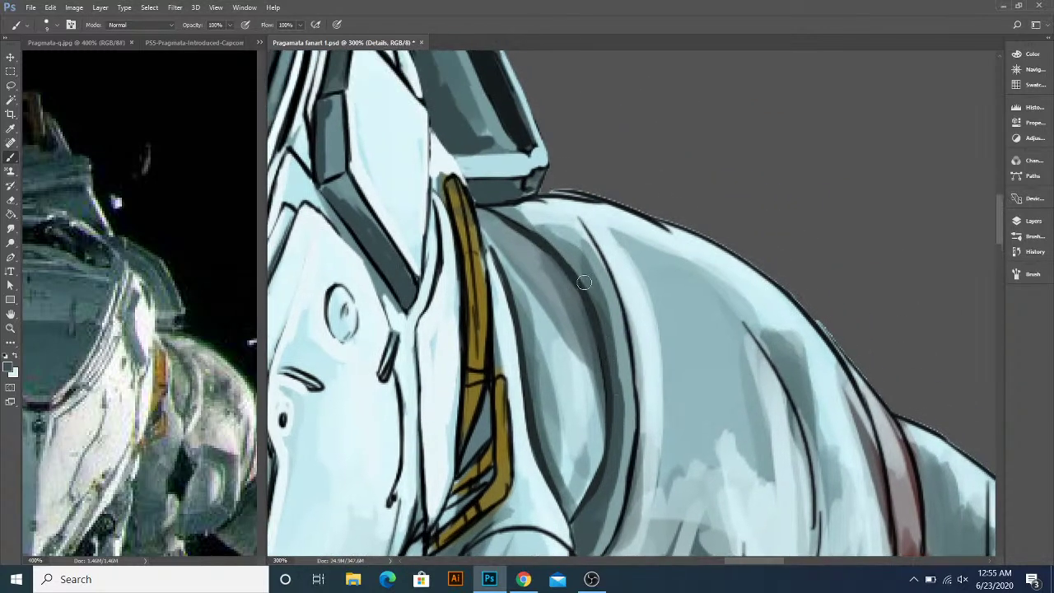
{"action": "mouse_move", "coordinate": [558, 236]}
{"action": "left_mouse_down"}
{"action": "mouse_move", "coordinate": [593, 297]}
{"action": "mouse_move", "coordinate": [531, 218]}
{"action": "mouse_move", "coordinate": [547, 240]}
{"action": "mouse_move", "coordinate": [536, 223]}
{"action": "mouse_move", "coordinate": [589, 257]}
{"action": "mouse_move", "coordinate": [598, 224]}
{"action": "mouse_move", "coordinate": [626, 231]}
{"action": "mouse_move", "coordinate": [561, 230]}
{"action": "mouse_move", "coordinate": [574, 226]}
{"action": "left_mouse_up"}
- Cover the black outline where the shoulder meets the backplate's ledge with pale cyan and add mid teal beneath it
{"action": "left_click", "coordinate": [624, 235], "text": "alt"}
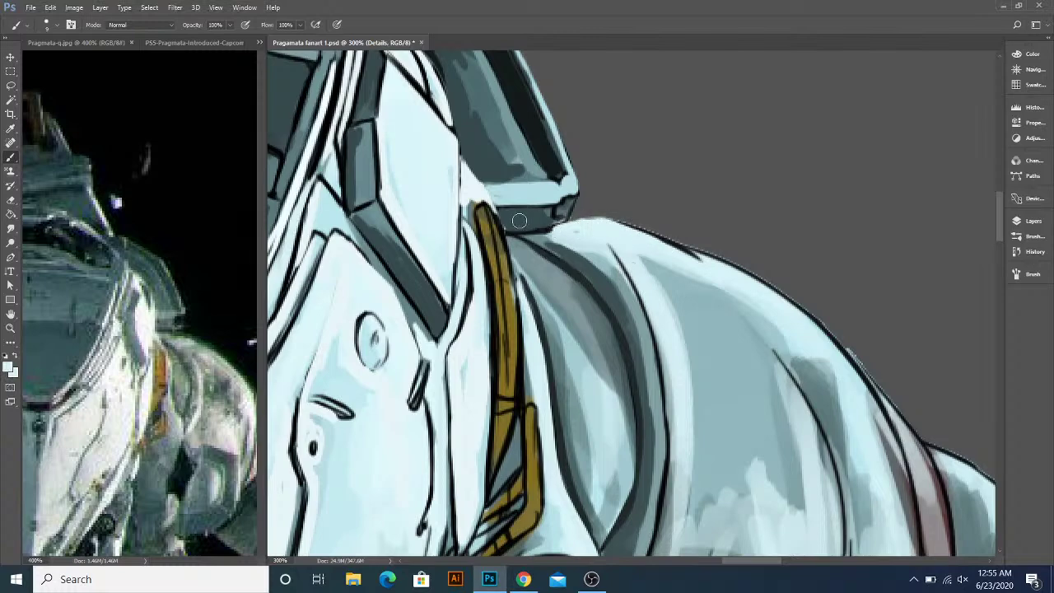
{"action": "mouse_move", "coordinate": [505, 224]}
{"action": "left_mouse_down"}
{"action": "mouse_move", "coordinate": [561, 220]}
{"action": "mouse_move", "coordinate": [595, 238]}
{"action": "left_mouse_up"}
{"action": "left_click", "coordinate": [539, 268], "text": "alt"}
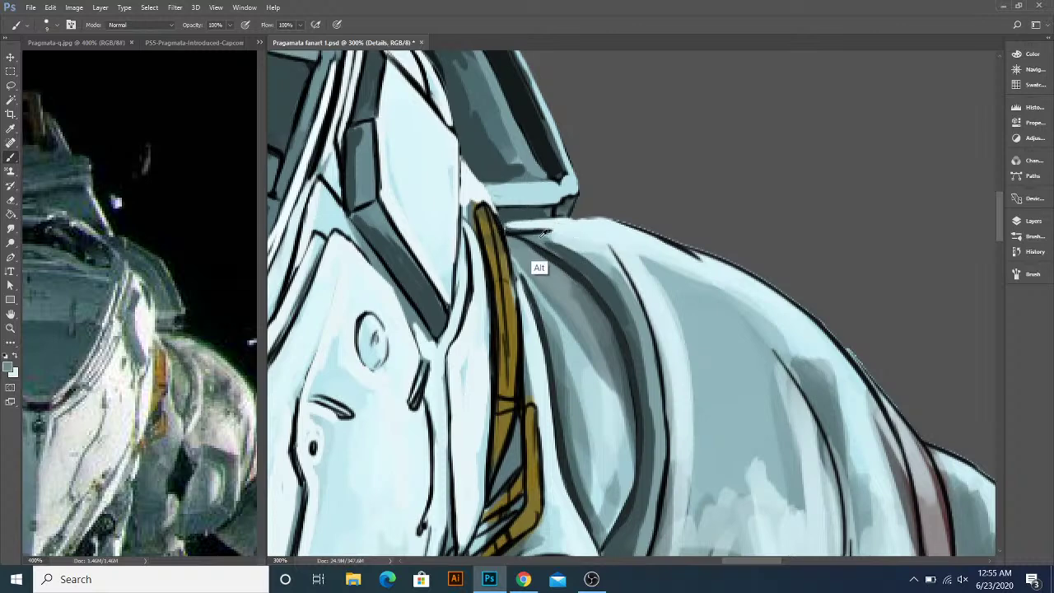
{"action": "mouse_move", "coordinate": [512, 230]}
{"action": "left_mouse_down"}
{"action": "mouse_move", "coordinate": [595, 257]}
{"action": "mouse_move", "coordinate": [547, 221]}
{"action": "left_mouse_up"}
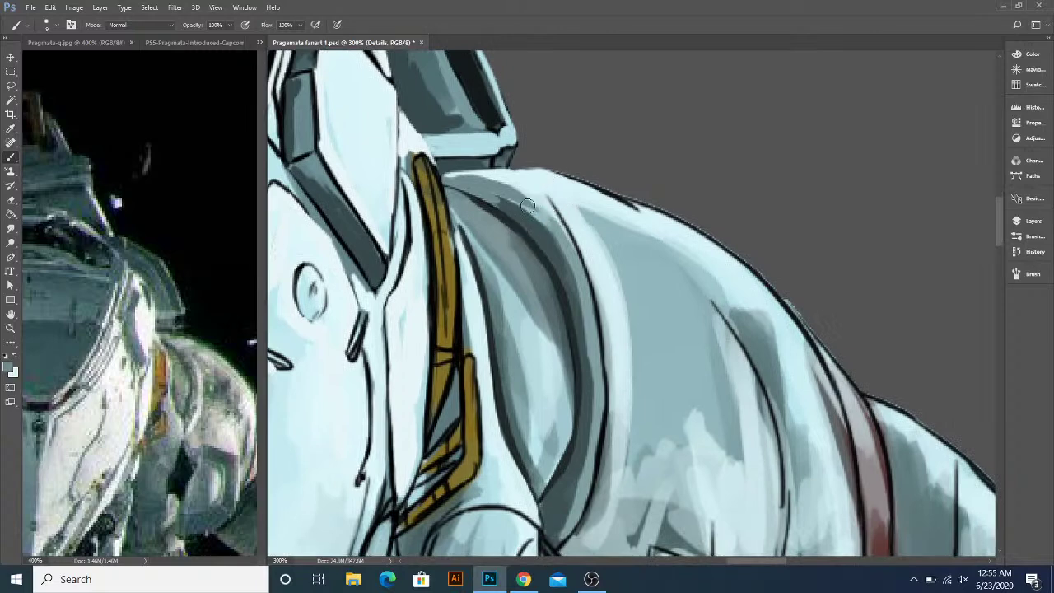
- Paint mid teal shadow strokes across the top of the shoulder beside the ring and along its outer seam
{"action": "left_click_drag", "start_coordinate": [544, 211], "coordinate": [528, 191]}
{"action": "mouse_move", "coordinate": [558, 202]}
{"action": "left_mouse_down"}
{"action": "mouse_move", "coordinate": [611, 265]}
{"action": "mouse_move", "coordinate": [586, 151]}
{"action": "left_mouse_up"}
{"action": "left_click_drag", "start_coordinate": [600, 290], "coordinate": [600, 242]}
{"action": "left_click_drag", "start_coordinate": [572, 202], "coordinate": [593, 269]}
{"action": "left_click_drag", "start_coordinate": [527, 229], "coordinate": [610, 266]}
- Add a sampled dark teal shadow beneath the yellow strap, above the rounded underarm panel
{"action": "left_click", "coordinate": [576, 196], "text": "alt"}
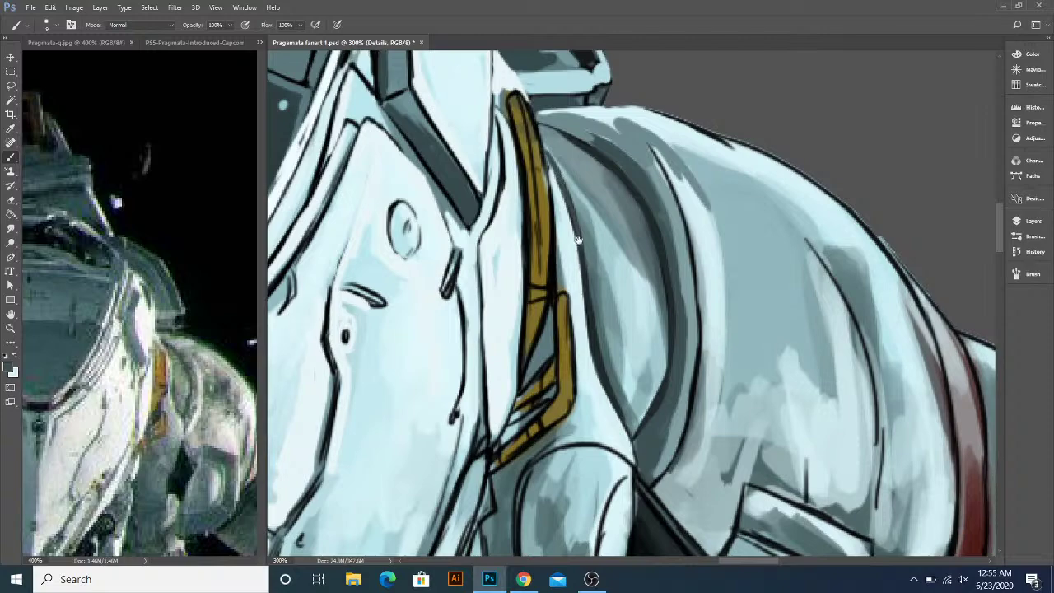
{"action": "scroll", "coordinate": [568, 185], "scroll_direction": "down", "scroll_amount": 3}
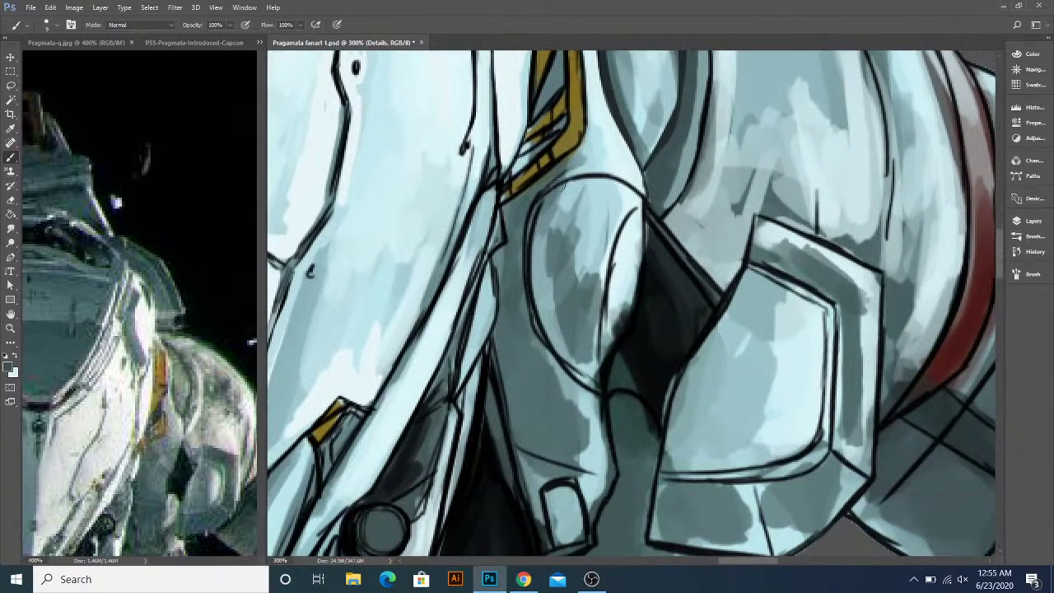
{"action": "mouse_move", "coordinate": [580, 217]}
{"action": "left_mouse_down"}
{"action": "mouse_move", "coordinate": [591, 209]}
{"action": "mouse_move", "coordinate": [538, 310]}
{"action": "mouse_move", "coordinate": [583, 382]}
{"action": "left_mouse_up"}
{"action": "left_click", "coordinate": [529, 256], "text": "alt"}
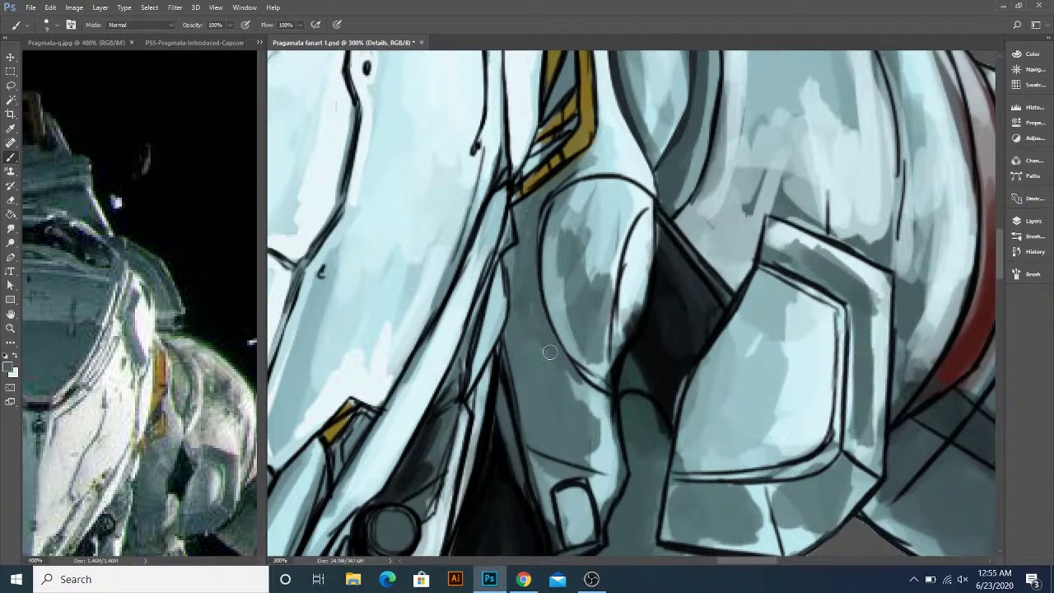
{"action": "mouse_move", "coordinate": [530, 251]}
{"action": "left_mouse_down"}
{"action": "mouse_move", "coordinate": [577, 173]}
{"action": "mouse_move", "coordinate": [535, 235]}
{"action": "mouse_move", "coordinate": [596, 161]}
{"action": "mouse_move", "coordinate": [583, 280]}
{"action": "left_mouse_up"}
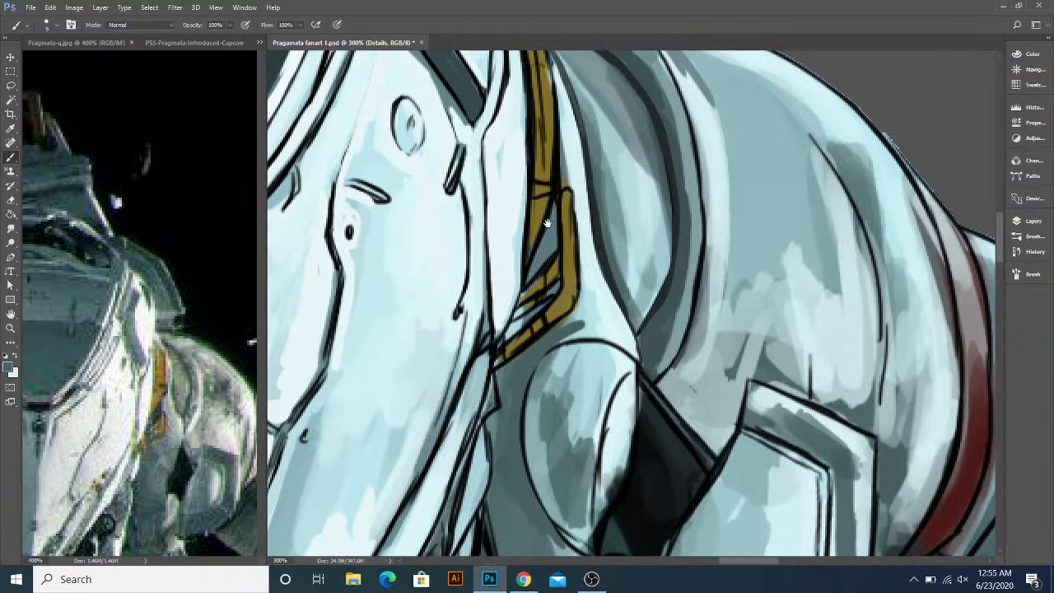
- Fill the gap enclosed by the yellow strap's two branches with sampled dark grey
{"action": "left_click_drag", "start_coordinate": [558, 211], "coordinate": [560, 237]}
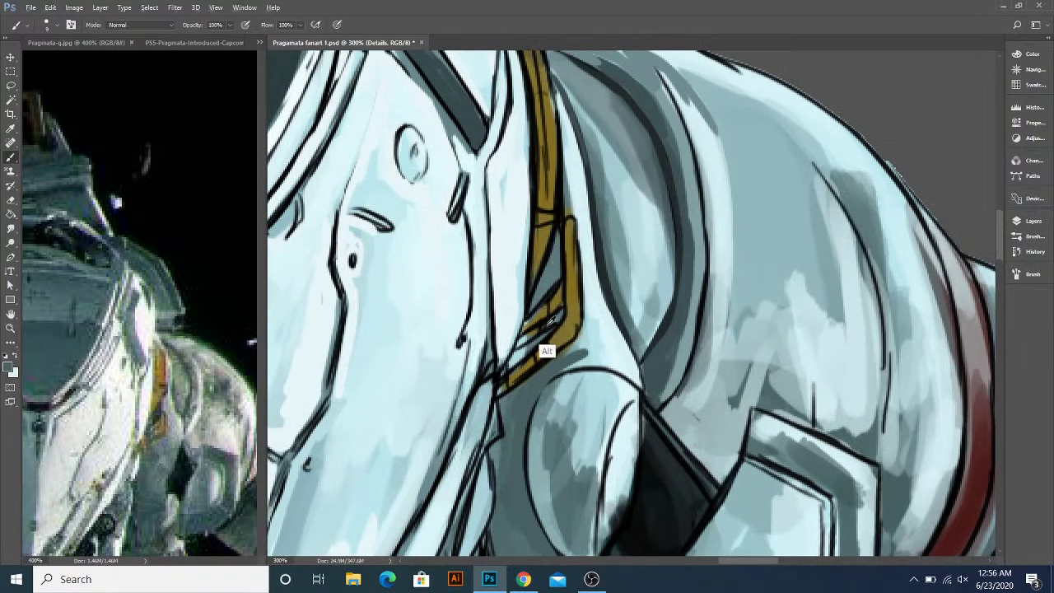
{"action": "key", "text": "alt"}
{"action": "left_click", "coordinate": [658, 450], "text": "alt"}
{"action": "mouse_move", "coordinate": [555, 237]}
{"action": "left_mouse_down"}
{"action": "mouse_move", "coordinate": [543, 284]}
{"action": "mouse_move", "coordinate": [555, 245]}
{"action": "mouse_move", "coordinate": [607, 284]}
{"action": "mouse_move", "coordinate": [605, 303]}
{"action": "mouse_move", "coordinate": [530, 237]}
{"action": "mouse_move", "coordinate": [570, 327]}
{"action": "left_mouse_up"}
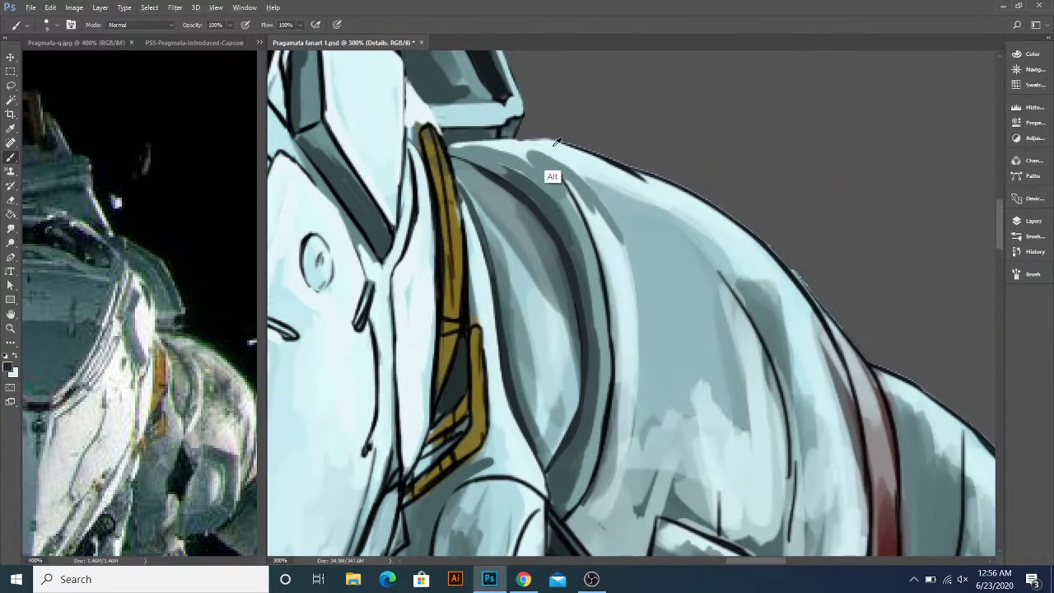
- Paint over the black outline along the shoulder's upper curve with pale cyan
{"action": "mouse_move", "coordinate": [573, 155]}
{"action": "left_mouse_down"}
{"action": "mouse_move", "coordinate": [592, 181]}
{"action": "mouse_move", "coordinate": [663, 201]}
{"action": "left_mouse_up"}
{"action": "mouse_move", "coordinate": [599, 174]}
{"action": "left_mouse_down"}
{"action": "mouse_move", "coordinate": [710, 218]}
{"action": "mouse_move", "coordinate": [607, 171]}
{"action": "mouse_move", "coordinate": [694, 223]}
{"action": "mouse_move", "coordinate": [629, 181]}
{"action": "mouse_move", "coordinate": [738, 262]}
{"action": "left_mouse_up"}
{"action": "mouse_move", "coordinate": [707, 236]}
{"action": "left_mouse_down"}
{"action": "mouse_move", "coordinate": [625, 150]}
{"action": "mouse_move", "coordinate": [672, 196]}
{"action": "left_mouse_up"}
{"action": "left_click_drag", "start_coordinate": [642, 159], "coordinate": [701, 249]}
{"action": "mouse_move", "coordinate": [607, 225]}
{"action": "left_mouse_down"}
{"action": "mouse_move", "coordinate": [597, 179]}
{"action": "mouse_move", "coordinate": [613, 232]}
{"action": "left_mouse_up"}
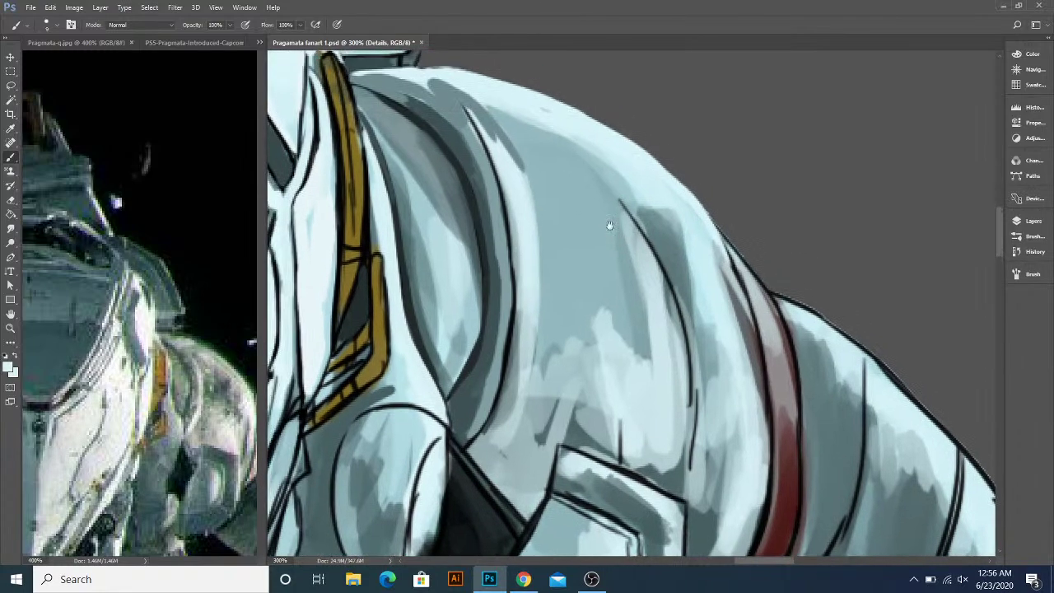
- Blend the shoulder ring's inner face and band with grey-teal using a larger brush
{"action": "scroll", "coordinate": [579, 169], "scroll_direction": "down", "scroll_amount": 4}
{"action": "scroll", "coordinate": [579, 169], "scroll_direction": "up", "scroll_amount": 3}
{"action": "left_click_drag", "start_coordinate": [517, 217], "coordinate": [553, 236]}
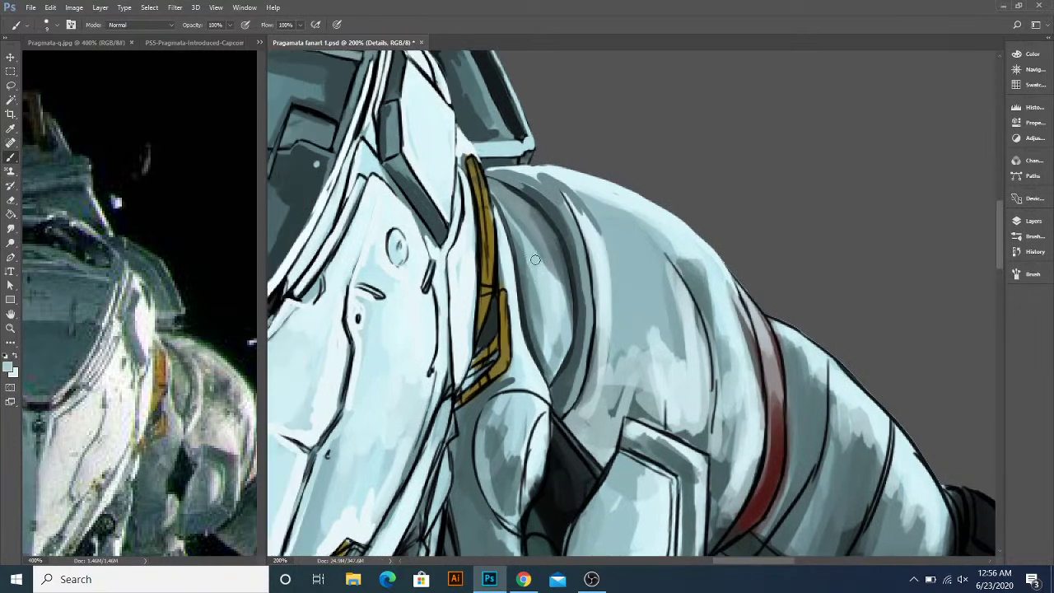
{"action": "key", "text": "bracketright"}
{"action": "mouse_move", "coordinate": [517, 215]}
{"action": "left_mouse_down"}
{"action": "mouse_move", "coordinate": [532, 247]}
{"action": "mouse_move", "coordinate": [511, 205]}
{"action": "mouse_move", "coordinate": [536, 264]}
{"action": "mouse_move", "coordinate": [507, 204]}
{"action": "mouse_move", "coordinate": [540, 252]}
{"action": "mouse_move", "coordinate": [540, 233]}
{"action": "left_mouse_up"}
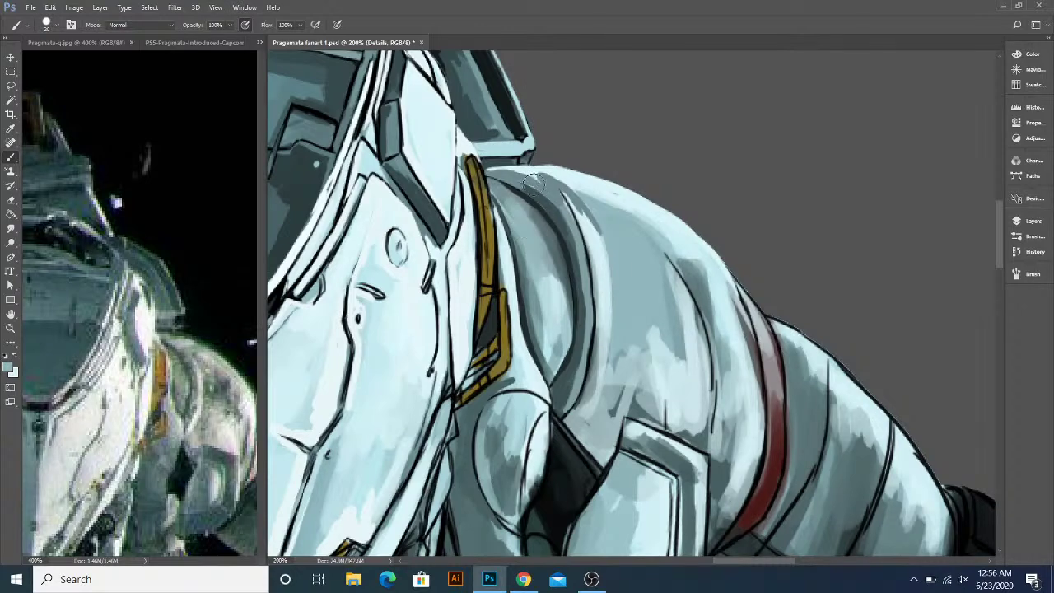
{"action": "left_click", "coordinate": [519, 178], "text": "alt"}
{"action": "mouse_move", "coordinate": [529, 189]}
{"action": "left_mouse_down"}
{"action": "mouse_move", "coordinate": [557, 214]}
{"action": "mouse_move", "coordinate": [526, 218]}
{"action": "mouse_move", "coordinate": [512, 205]}
{"action": "mouse_move", "coordinate": [551, 254]}
{"action": "mouse_move", "coordinate": [503, 192]}
{"action": "mouse_move", "coordinate": [550, 278]}
{"action": "left_mouse_up"}
{"action": "left_click_drag", "start_coordinate": [589, 229], "coordinate": [563, 206]}
- Blend sampled pale and mid grey-teal across the shoulder sleeve's upper curve, painting over its thin curved fold line
{"action": "left_click", "coordinate": [550, 168], "text": "alt"}
{"action": "mouse_move", "coordinate": [550, 170]}
{"action": "left_mouse_down"}
{"action": "mouse_move", "coordinate": [553, 210]}
{"action": "mouse_move", "coordinate": [588, 277]}
{"action": "mouse_move", "coordinate": [598, 236]}
{"action": "mouse_move", "coordinate": [620, 243]}
{"action": "mouse_move", "coordinate": [638, 279]}
{"action": "mouse_move", "coordinate": [586, 212]}
{"action": "mouse_move", "coordinate": [627, 258]}
{"action": "left_mouse_up"}
{"action": "left_click_drag", "start_coordinate": [606, 197], "coordinate": [651, 317]}
{"action": "left_click_drag", "start_coordinate": [644, 295], "coordinate": [611, 234]}
{"action": "left_click_drag", "start_coordinate": [616, 240], "coordinate": [628, 301]}
{"action": "mouse_move", "coordinate": [610, 198]}
{"action": "left_mouse_down"}
{"action": "mouse_move", "coordinate": [593, 136]}
{"action": "mouse_move", "coordinate": [614, 194]}
{"action": "mouse_move", "coordinate": [565, 112]}
{"action": "left_mouse_up"}
{"action": "scroll", "coordinate": [566, 112], "scroll_direction": "up", "scroll_amount": 4}
{"action": "scroll", "coordinate": [566, 112], "scroll_direction": "left", "scroll_amount": 1}
{"action": "mouse_move", "coordinate": [591, 204]}
{"action": "left_mouse_down"}
{"action": "mouse_move", "coordinate": [554, 170]}
{"action": "mouse_move", "coordinate": [543, 193]}
{"action": "mouse_move", "coordinate": [527, 189]}
{"action": "mouse_move", "coordinate": [565, 177]}
{"action": "mouse_move", "coordinate": [587, 187]}
{"action": "mouse_move", "coordinate": [624, 222]}
{"action": "mouse_move", "coordinate": [643, 263]}
{"action": "mouse_move", "coordinate": [623, 232]}
{"action": "left_mouse_up"}
{"action": "mouse_move", "coordinate": [517, 167]}
{"action": "left_mouse_down"}
{"action": "mouse_move", "coordinate": [550, 202]}
{"action": "mouse_move", "coordinate": [516, 172]}
{"action": "mouse_move", "coordinate": [483, 167]}
{"action": "mouse_move", "coordinate": [519, 181]}
{"action": "mouse_move", "coordinate": [475, 168]}
{"action": "mouse_move", "coordinate": [524, 184]}
{"action": "left_mouse_up"}
{"action": "left_click_drag", "start_coordinate": [561, 237], "coordinate": [567, 204]}
{"action": "scroll", "coordinate": [547, 204], "scroll_direction": "up", "scroll_amount": 1}
{"action": "scroll", "coordinate": [547, 204], "scroll_direction": "left", "scroll_amount": 1}
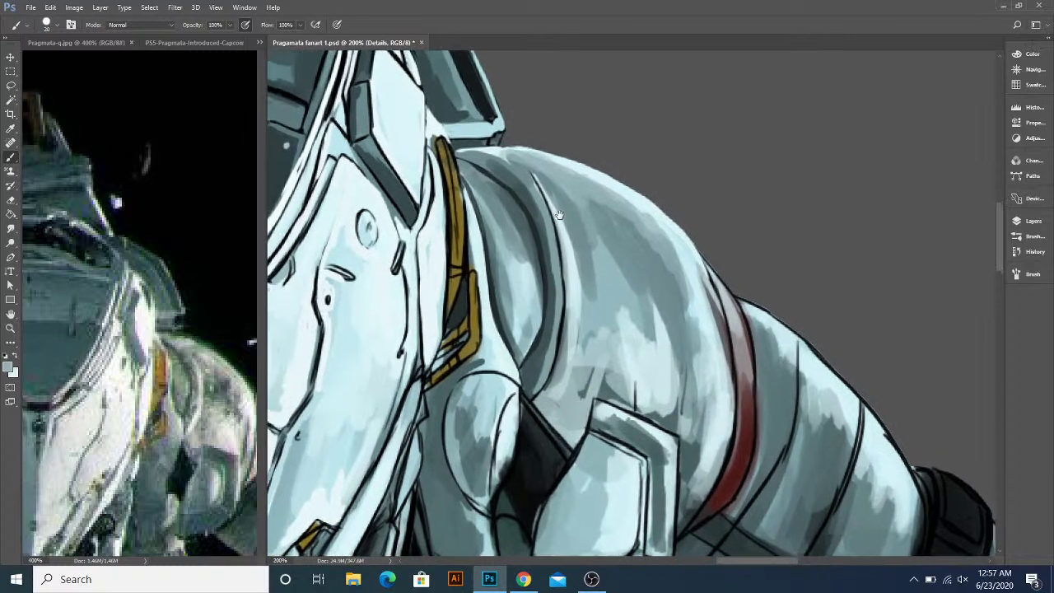
- Paint over the thin black line curving down beside the shoulder ring with sampled pale cyan, forming a soft highlight along the fold
{"action": "left_click", "coordinate": [558, 213], "text": "alt"}
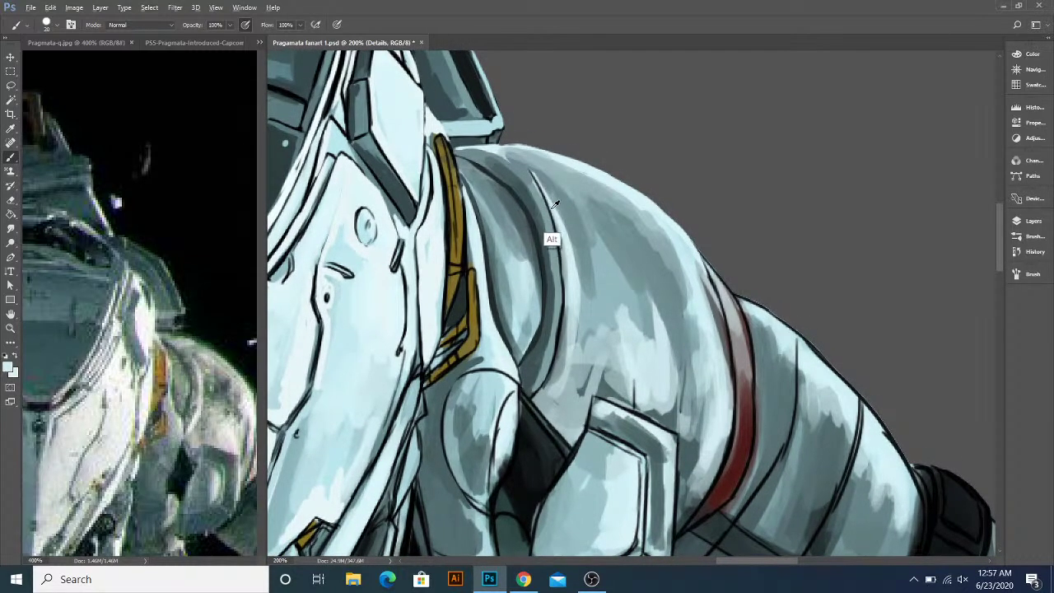
{"action": "key", "text": "p"}
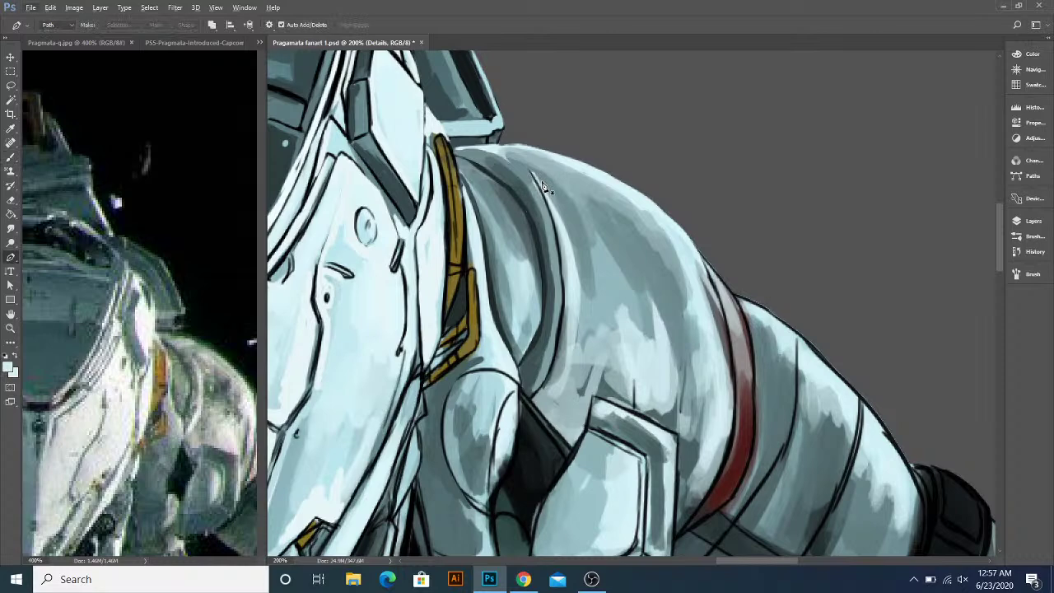
{"action": "key", "text": "b"}
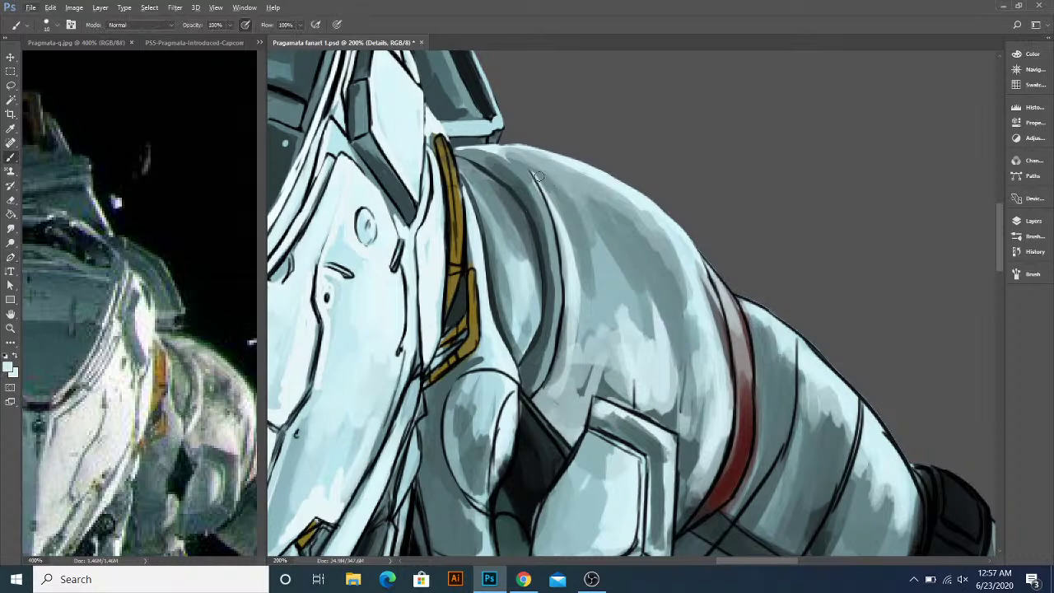
{"action": "mouse_move", "coordinate": [499, 150]}
{"action": "left_mouse_down"}
{"action": "mouse_move", "coordinate": [544, 197]}
{"action": "mouse_move", "coordinate": [568, 336]}
{"action": "mouse_move", "coordinate": [571, 206]}
{"action": "mouse_move", "coordinate": [560, 266]}
{"action": "left_mouse_up"}
{"action": "left_click_drag", "start_coordinate": [570, 218], "coordinate": [550, 279]}
{"action": "left_click_drag", "start_coordinate": [573, 187], "coordinate": [555, 270]}
{"action": "left_click_drag", "start_coordinate": [567, 128], "coordinate": [574, 189]}
{"action": "mouse_move", "coordinate": [567, 155]}
{"action": "left_mouse_down"}
{"action": "mouse_move", "coordinate": [577, 244]}
{"action": "mouse_move", "coordinate": [569, 176]}
{"action": "mouse_move", "coordinate": [553, 156]}
{"action": "left_mouse_up"}
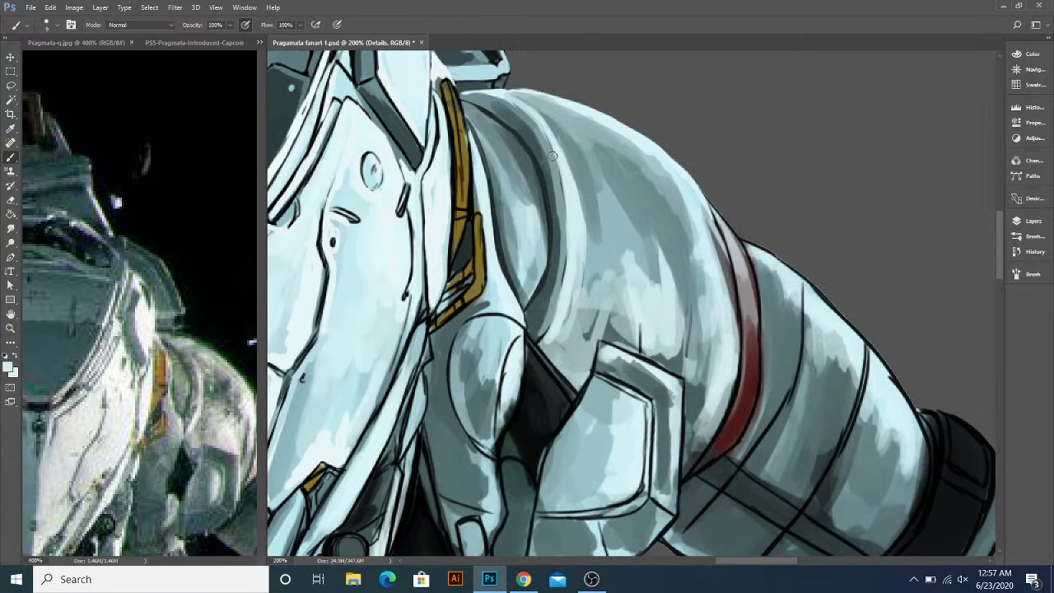
{"action": "mouse_move", "coordinate": [553, 294]}
{"action": "left_mouse_down"}
{"action": "mouse_move", "coordinate": [534, 232]}
{"action": "mouse_move", "coordinate": [547, 219]}
{"action": "mouse_move", "coordinate": [540, 203]}
{"action": "left_mouse_up"}
{"action": "left_click_drag", "start_coordinate": [557, 276], "coordinate": [571, 248]}
{"action": "left_click", "coordinate": [545, 199], "text": "alt"}
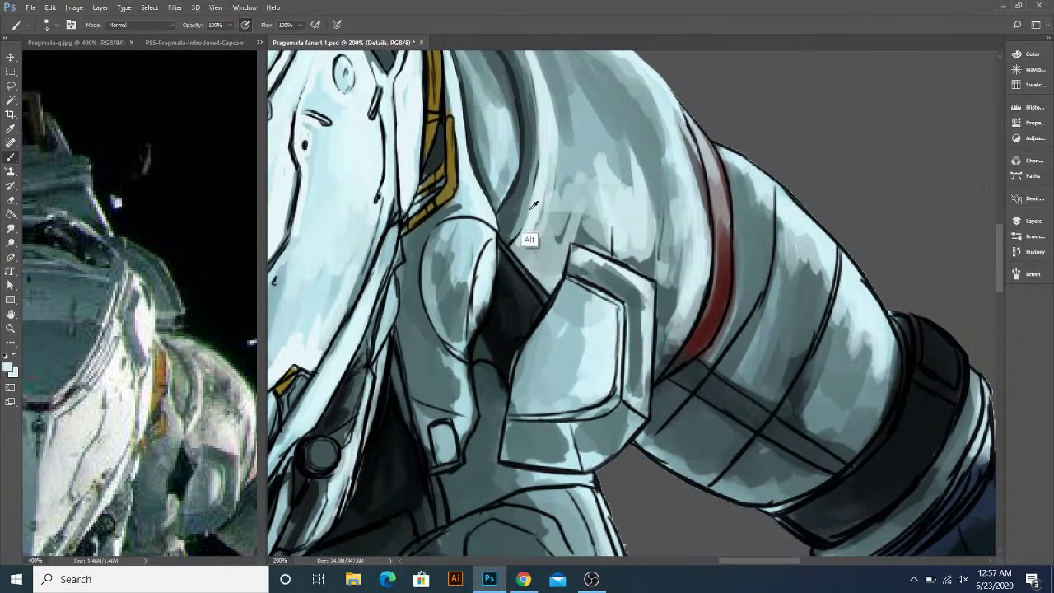
- Shade the angled rim of the plate below the shoulder with mid grey-teal and highlight its upper edge in pale cyan
{"action": "left_click_drag", "start_coordinate": [592, 307], "coordinate": [591, 272]}
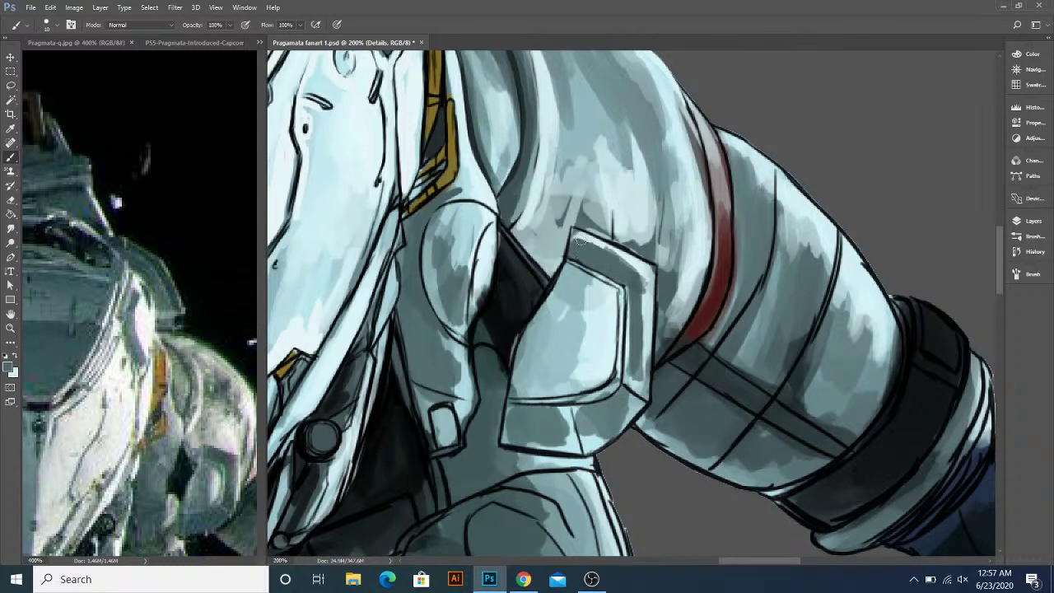
{"action": "left_click_drag", "start_coordinate": [632, 281], "coordinate": [620, 255]}
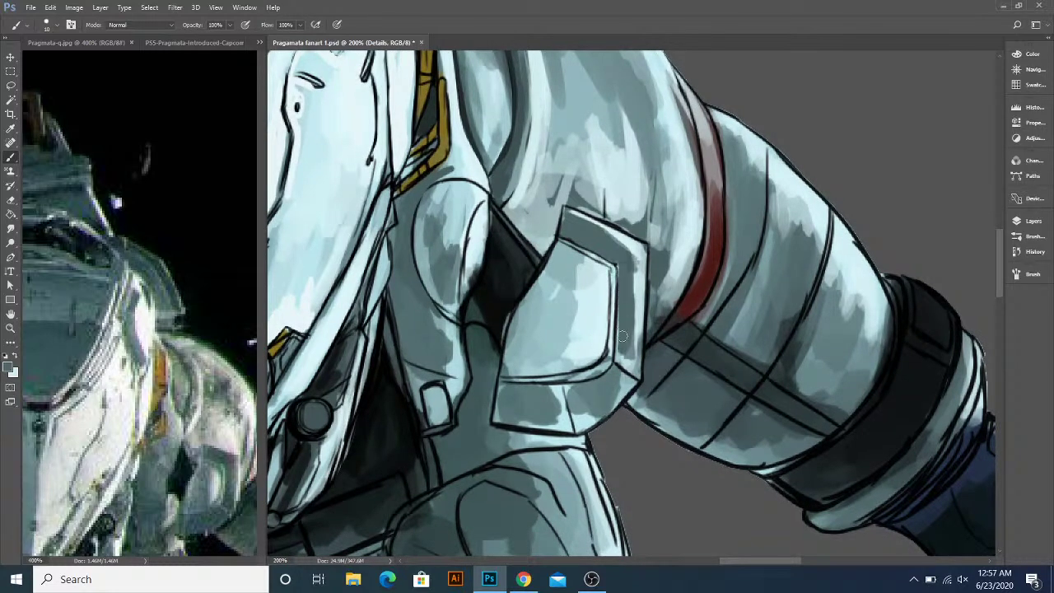
{"action": "mouse_move", "coordinate": [622, 356]}
{"action": "left_mouse_down"}
{"action": "mouse_move", "coordinate": [630, 284]}
{"action": "mouse_move", "coordinate": [630, 362]}
{"action": "mouse_move", "coordinate": [636, 283]}
{"action": "left_mouse_up"}
{"action": "left_click", "coordinate": [582, 223], "text": "alt"}
{"action": "left_click_drag", "start_coordinate": [566, 210], "coordinate": [591, 217]}
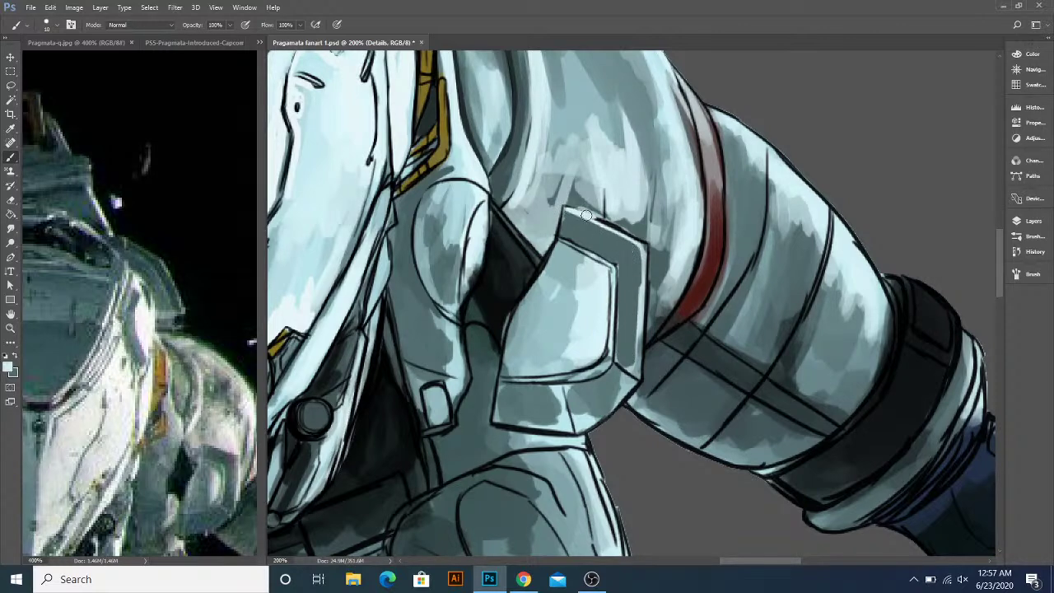
- Blend sampled greys over the short fold lines on the sleeve above the plate, and lighten the rim's outer edge with pale cyan
{"action": "left_click", "coordinate": [595, 205], "text": "alt"}
{"action": "left_click", "coordinate": [578, 198], "text": "alt"}
{"action": "left_click_drag", "start_coordinate": [576, 196], "coordinate": [585, 206]}
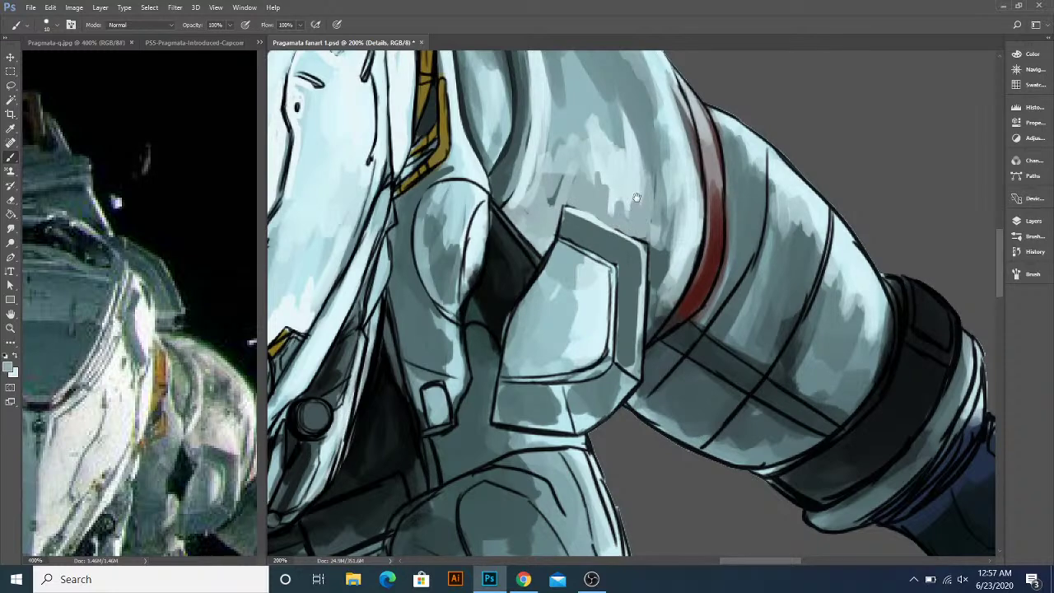
{"action": "scroll", "coordinate": [609, 226], "scroll_direction": "up", "scroll_amount": 3}
{"action": "left_click", "coordinate": [551, 222], "text": "alt"}
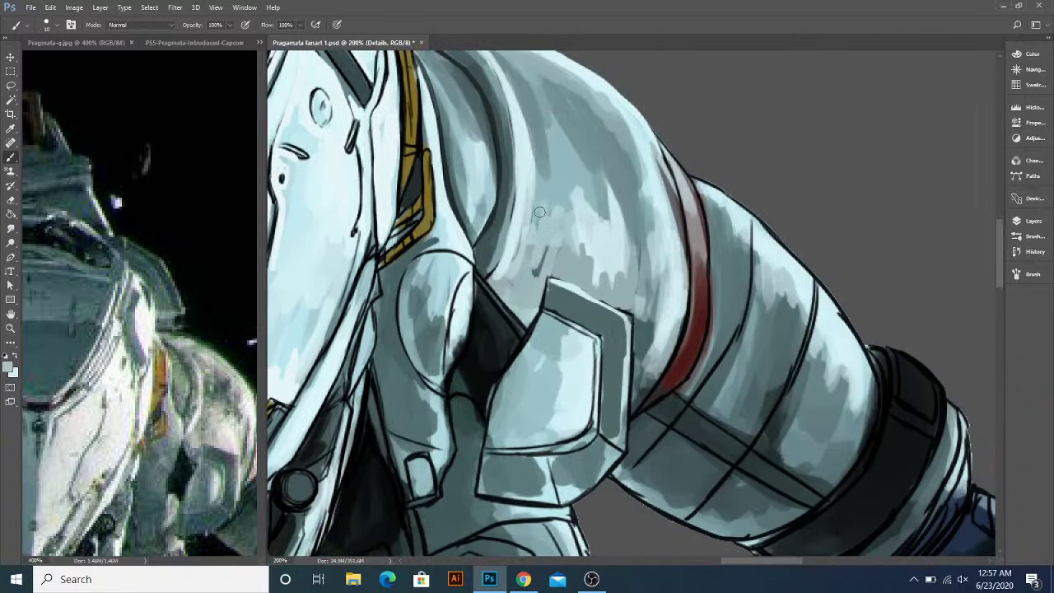
{"action": "mouse_move", "coordinate": [546, 249]}
{"action": "left_mouse_down"}
{"action": "mouse_move", "coordinate": [538, 218]}
{"action": "mouse_move", "coordinate": [523, 230]}
{"action": "mouse_move", "coordinate": [560, 212]}
{"action": "mouse_move", "coordinate": [614, 239]}
{"action": "mouse_move", "coordinate": [614, 280]}
{"action": "left_mouse_up"}
{"action": "left_click", "coordinate": [565, 215], "text": "alt"}
{"action": "mouse_move", "coordinate": [607, 322]}
{"action": "left_mouse_down"}
{"action": "mouse_move", "coordinate": [608, 272]}
{"action": "mouse_move", "coordinate": [610, 322]}
{"action": "mouse_move", "coordinate": [598, 290]}
{"action": "left_mouse_up"}
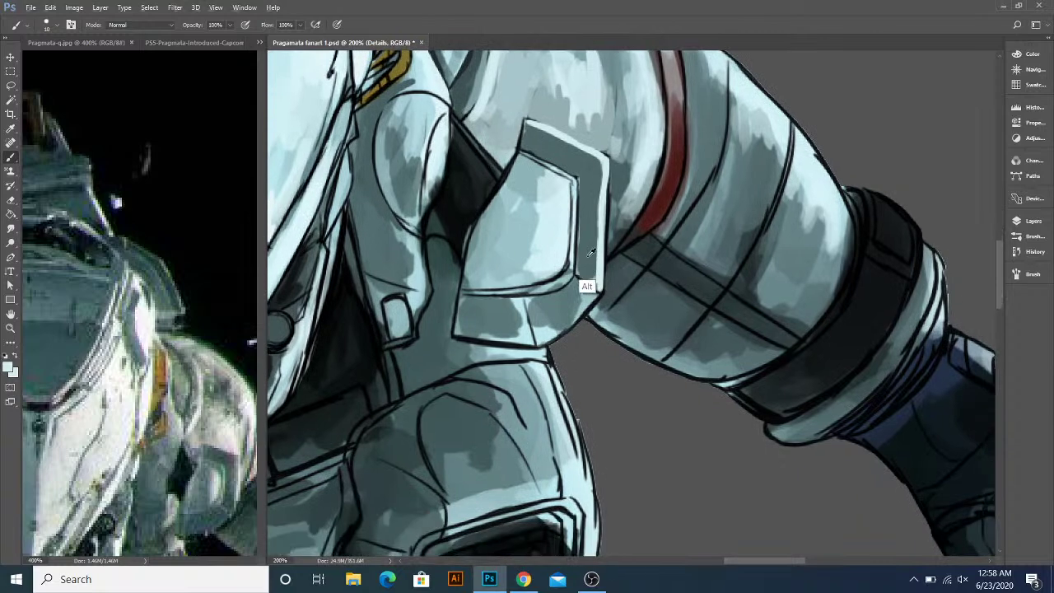
- Paint a dark grey shadow groove along the inner side of the plate's angled rim
{"action": "left_click", "coordinate": [302, 265], "text": "alt"}
{"action": "left_click_drag", "start_coordinate": [583, 191], "coordinate": [588, 280]}
{"action": "left_click_drag", "start_coordinate": [586, 221], "coordinate": [587, 264]}
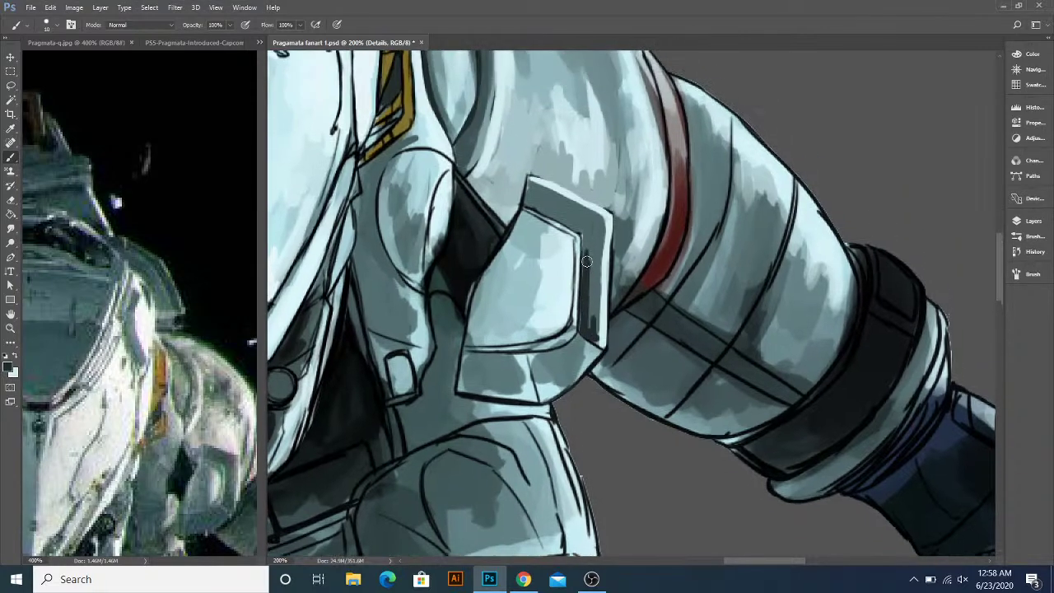
{"action": "left_click_drag", "start_coordinate": [575, 225], "coordinate": [584, 254]}
{"action": "mouse_move", "coordinate": [548, 208]}
{"action": "left_mouse_down"}
{"action": "mouse_move", "coordinate": [586, 233]}
{"action": "mouse_move", "coordinate": [574, 223]}
{"action": "left_mouse_up"}
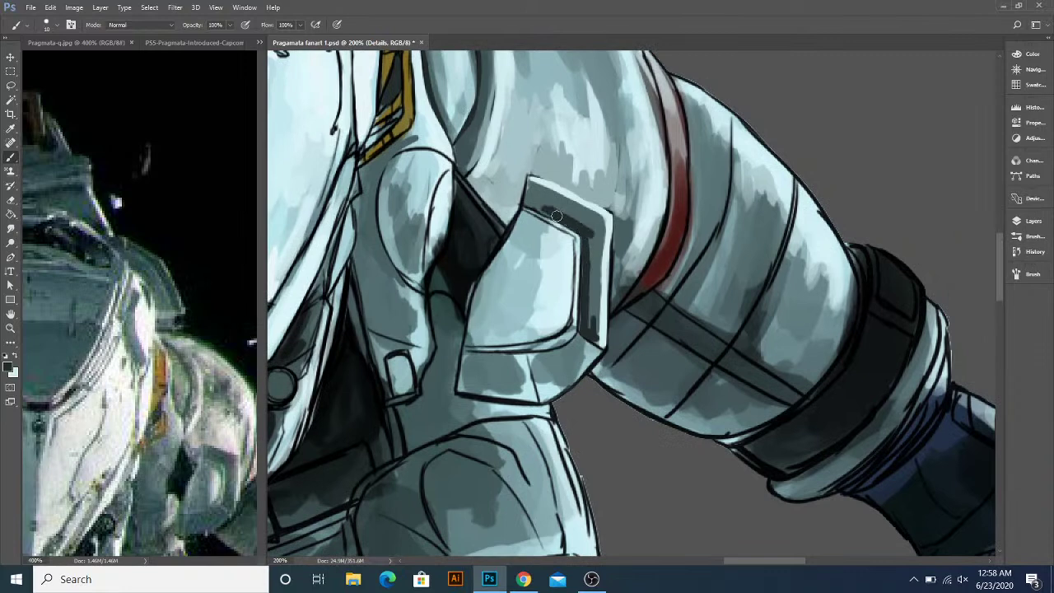
{"action": "left_click_drag", "start_coordinate": [598, 262], "coordinate": [596, 237]}
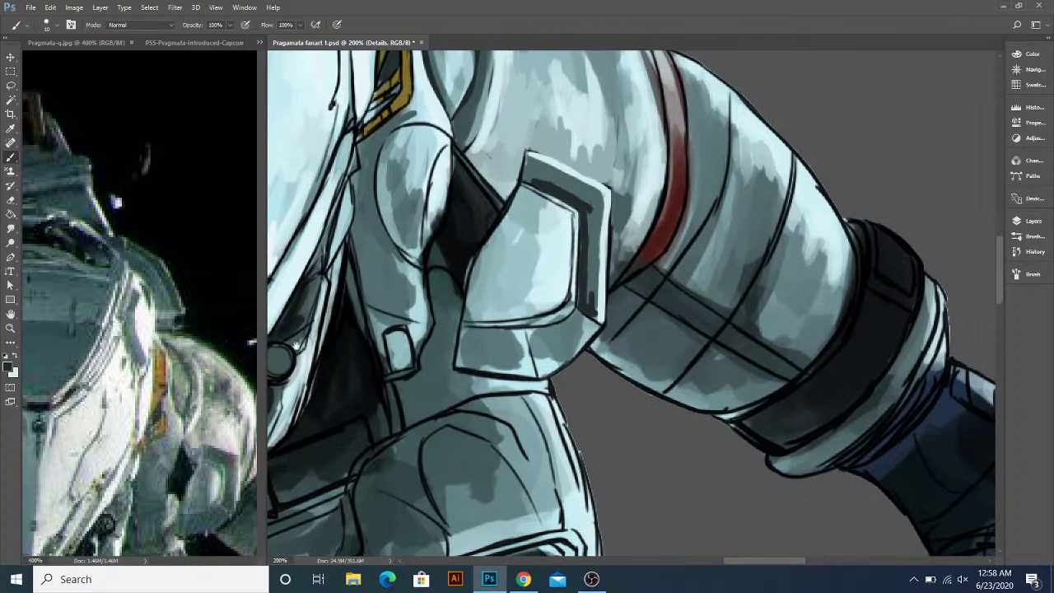
- Broaden the upper arm's seam next to the red stripe into a dark grey crease running to the arm's underside, following the reference
{"action": "left_click", "coordinate": [155, 448]}
{"action": "left_click_drag", "start_coordinate": [155, 448], "coordinate": [46, 257]}
{"action": "left_click_drag", "start_coordinate": [675, 267], "coordinate": [646, 282]}
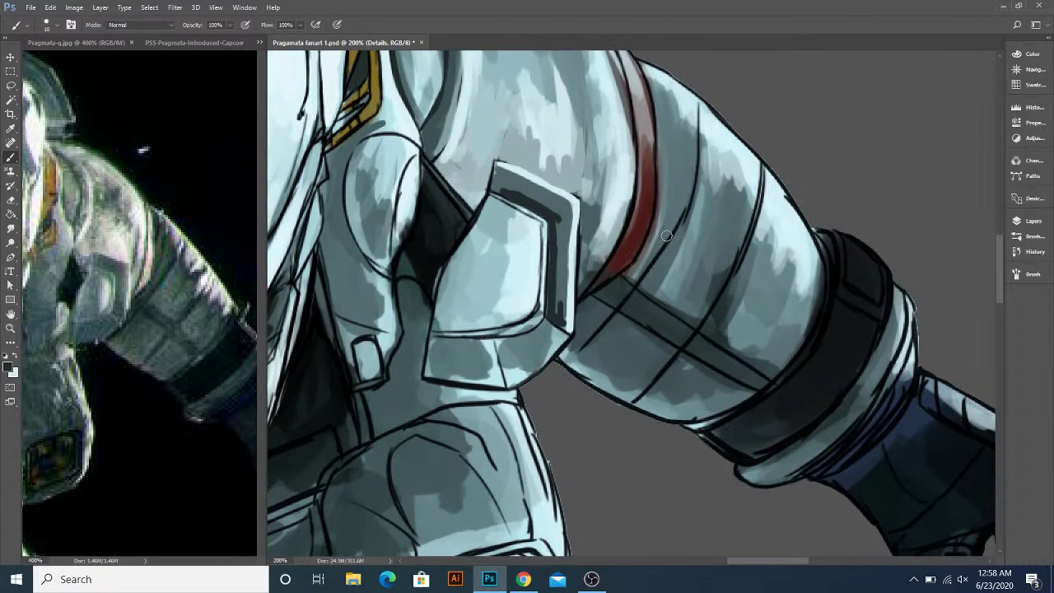
{"action": "left_click_drag", "start_coordinate": [659, 247], "coordinate": [572, 351]}
{"action": "key", "text": "x"}
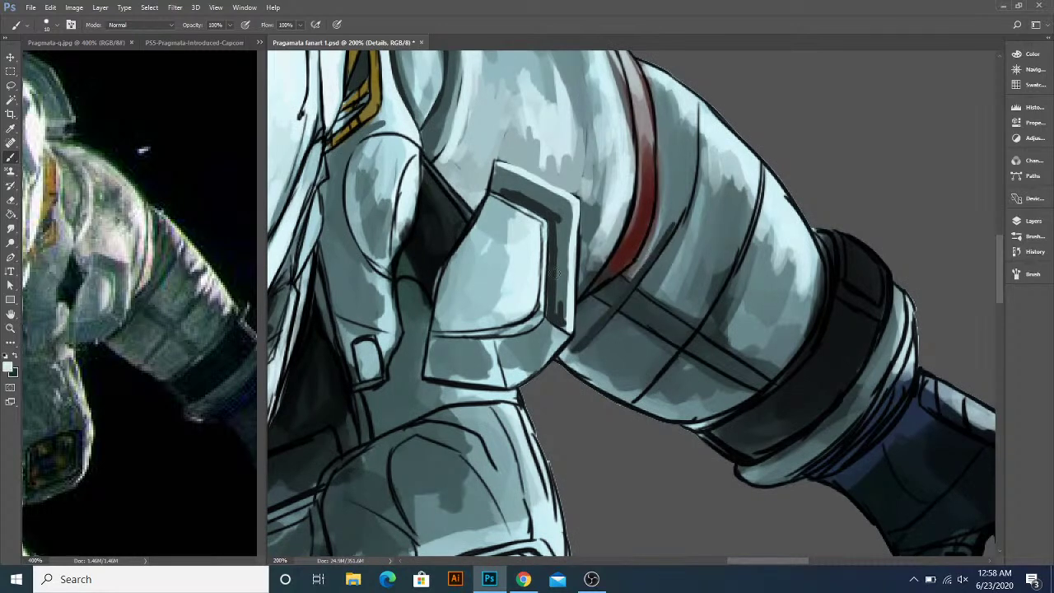
{"action": "key", "text": "x"}
{"action": "left_click_drag", "start_coordinate": [632, 255], "coordinate": [615, 283]}
{"action": "left_click_drag", "start_coordinate": [673, 227], "coordinate": [565, 372]}
{"action": "left_click_drag", "start_coordinate": [599, 339], "coordinate": [627, 286]}
{"action": "key", "text": "x"}
{"action": "mouse_move", "coordinate": [591, 331]}
{"action": "left_mouse_down"}
{"action": "mouse_move", "coordinate": [571, 354]}
{"action": "mouse_move", "coordinate": [613, 309]}
{"action": "mouse_move", "coordinate": [660, 212]}
{"action": "mouse_move", "coordinate": [642, 264]}
{"action": "mouse_move", "coordinate": [640, 246]}
{"action": "mouse_move", "coordinate": [640, 300]}
{"action": "left_mouse_up"}
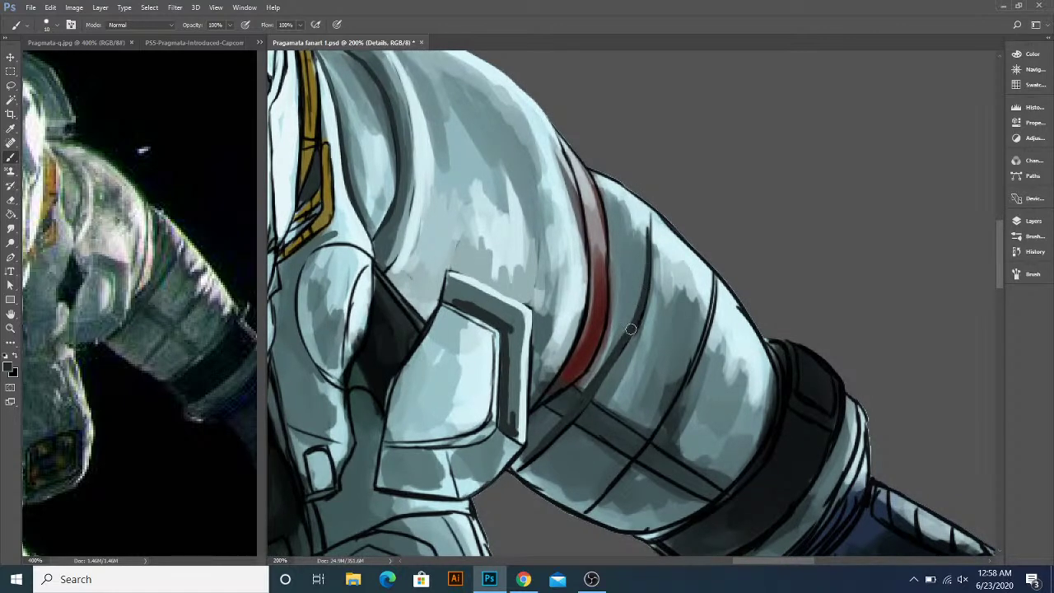
{"action": "left_click_drag", "start_coordinate": [598, 376], "coordinate": [615, 303]}
{"action": "left_click_drag", "start_coordinate": [629, 258], "coordinate": [631, 289]}
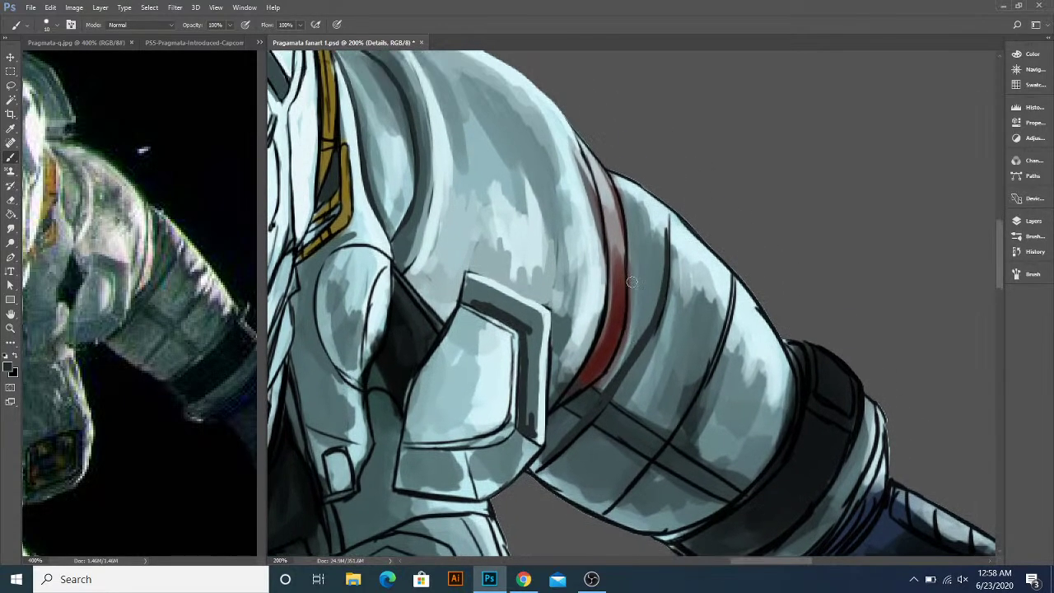
- Add pale cyan streaks at the top of the arm section beside the red stripe, covering its black outer outline
{"action": "left_click", "coordinate": [644, 201], "text": "alt"}
{"action": "mouse_move", "coordinate": [634, 189]}
{"action": "left_mouse_down"}
{"action": "mouse_move", "coordinate": [644, 246]}
{"action": "mouse_move", "coordinate": [646, 229]}
{"action": "mouse_move", "coordinate": [629, 237]}
{"action": "mouse_move", "coordinate": [612, 198]}
{"action": "left_mouse_up"}
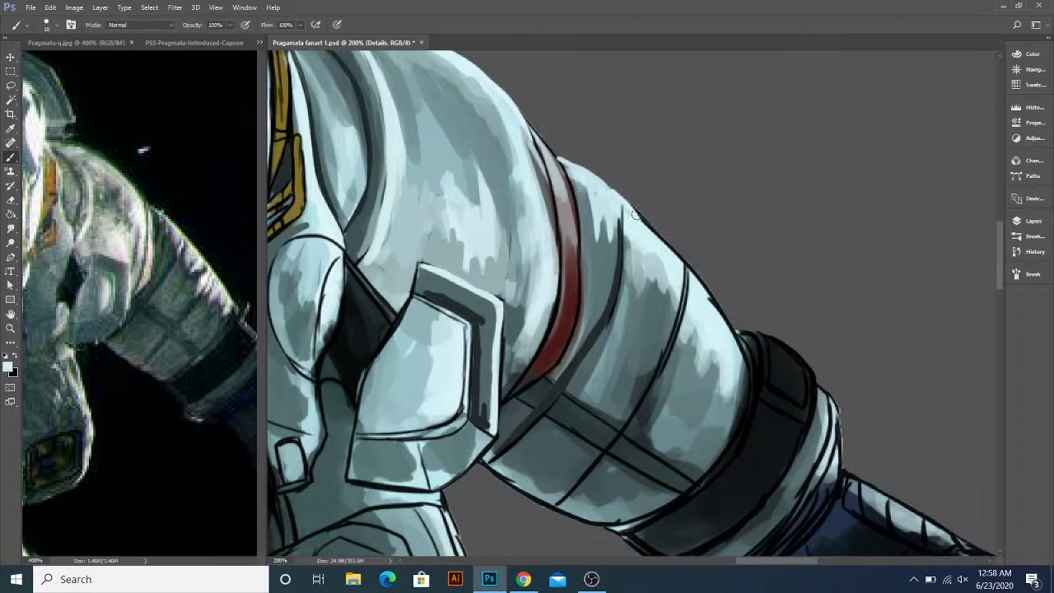
{"action": "left_click_drag", "start_coordinate": [663, 247], "coordinate": [618, 160]}
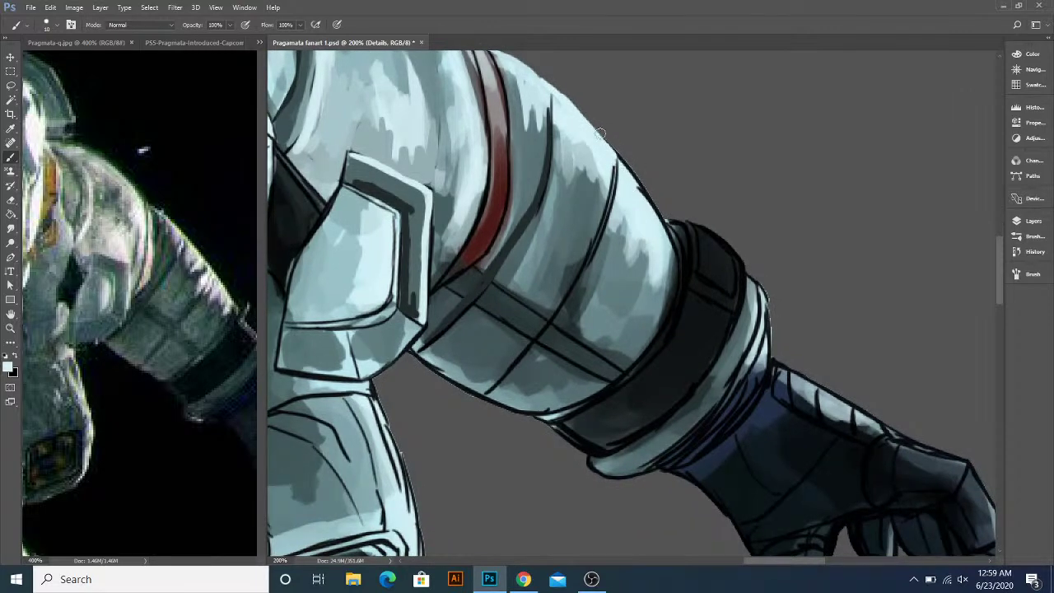
{"action": "left_click_drag", "start_coordinate": [619, 157], "coordinate": [635, 177]}
{"action": "key", "text": "ctrl+alt+z"}
{"action": "key", "text": "ctrl+alt+z"}
{"action": "left_click_drag", "start_coordinate": [599, 138], "coordinate": [620, 156]}
{"action": "key", "text": "ctrl+alt+z"}
{"action": "key", "text": "ctrl+alt+z"}
{"action": "key", "text": "ctrl+alt+z"}
- Cover the remaining black outline along the arm's outer edge down to the dark cuff with pale cyan
{"action": "left_click_drag", "start_coordinate": [588, 125], "coordinate": [672, 254]}
{"action": "left_click_drag", "start_coordinate": [604, 180], "coordinate": [616, 187]}
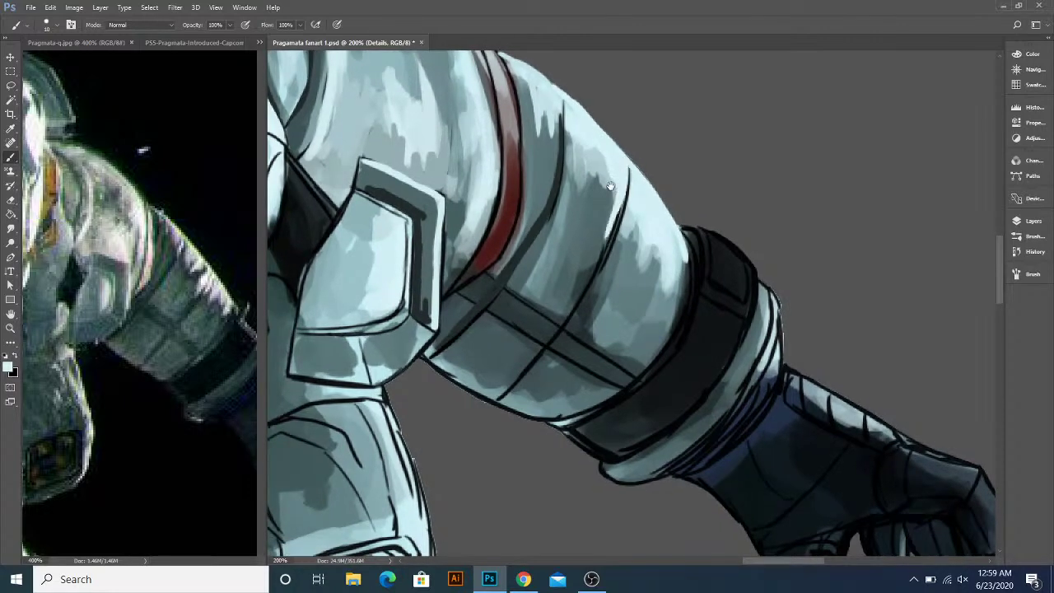
{"action": "scroll", "coordinate": [611, 228], "scroll_direction": "up", "scroll_amount": 2}
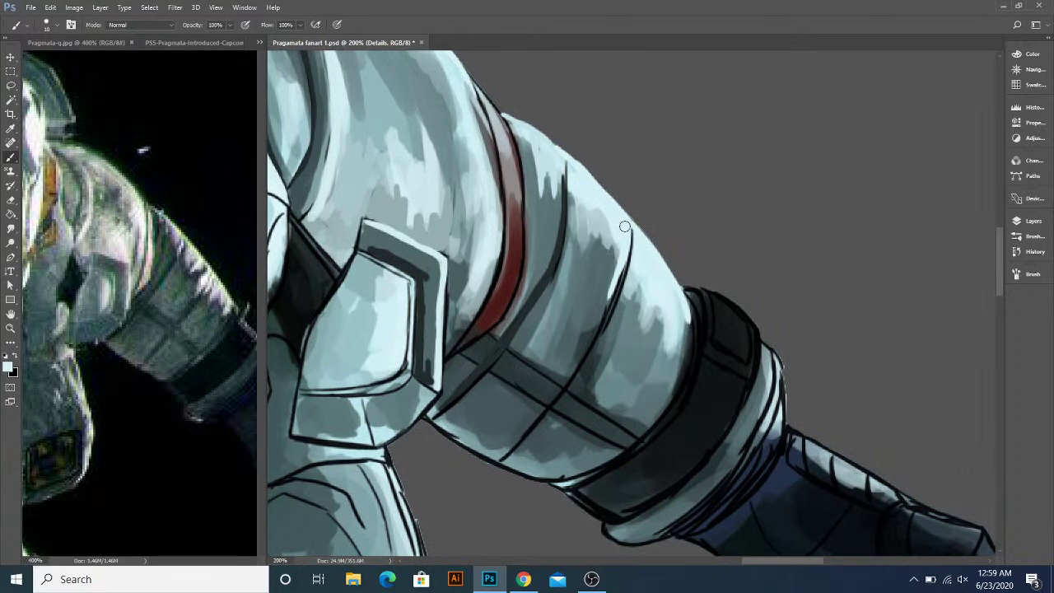
- Paint sampled grey-teal fold streaks into the pale highlight on the arm's middle section
{"action": "left_click", "coordinate": [606, 239], "text": "alt"}
{"action": "mouse_move", "coordinate": [613, 226]}
{"action": "left_mouse_down"}
{"action": "mouse_move", "coordinate": [607, 263]}
{"action": "mouse_move", "coordinate": [606, 214]}
{"action": "mouse_move", "coordinate": [612, 278]}
{"action": "mouse_move", "coordinate": [613, 218]}
{"action": "mouse_move", "coordinate": [600, 278]}
{"action": "mouse_move", "coordinate": [607, 213]}
{"action": "mouse_move", "coordinate": [591, 248]}
{"action": "left_mouse_up"}
{"action": "left_click", "coordinate": [600, 268], "text": "alt"}
{"action": "mouse_move", "coordinate": [584, 207]}
{"action": "left_mouse_down"}
{"action": "mouse_move", "coordinate": [580, 244]}
{"action": "mouse_move", "coordinate": [576, 175]}
{"action": "mouse_move", "coordinate": [581, 264]}
{"action": "left_mouse_up"}
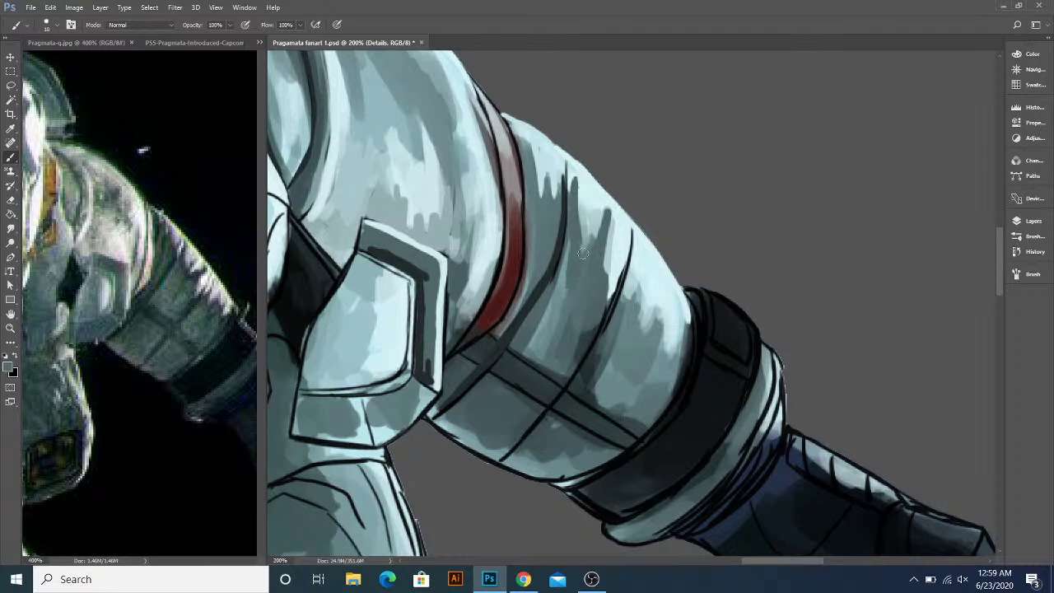
{"action": "left_click", "coordinate": [595, 221], "text": "alt"}
{"action": "left_click", "coordinate": [588, 263], "text": "alt"}
{"action": "left_click_drag", "start_coordinate": [588, 257], "coordinate": [590, 212]}
{"action": "left_click_drag", "start_coordinate": [559, 251], "coordinate": [593, 265]}
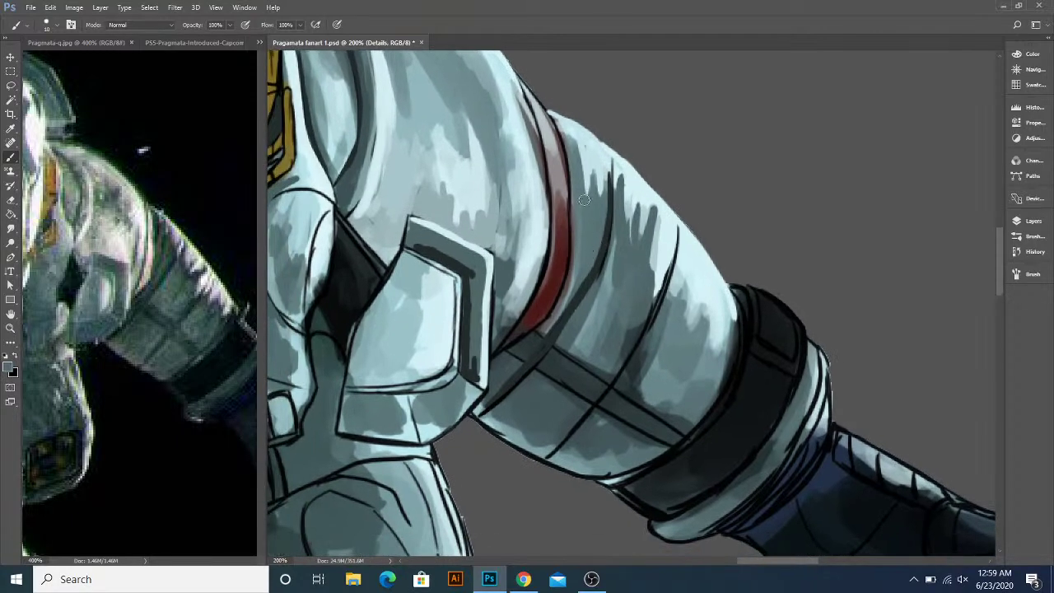
- Paint a dark fold line down the arm beside the red stripe and deepen the shadow at the stripe's lower end with black
{"action": "left_click_drag", "start_coordinate": [576, 140], "coordinate": [582, 215]}
{"action": "mouse_move", "coordinate": [583, 268]}
{"action": "left_mouse_down"}
{"action": "mouse_move", "coordinate": [571, 332]}
{"action": "mouse_move", "coordinate": [574, 230]}
{"action": "left_mouse_up"}
{"action": "mouse_move", "coordinate": [576, 138]}
{"action": "left_mouse_down"}
{"action": "mouse_move", "coordinate": [576, 280]}
{"action": "mouse_move", "coordinate": [550, 321]}
{"action": "mouse_move", "coordinate": [578, 225]}
{"action": "mouse_move", "coordinate": [556, 308]}
{"action": "mouse_move", "coordinate": [530, 344]}
{"action": "mouse_move", "coordinate": [570, 267]}
{"action": "mouse_move", "coordinate": [577, 282]}
{"action": "mouse_move", "coordinate": [600, 235]}
{"action": "mouse_move", "coordinate": [582, 265]}
{"action": "left_mouse_up"}
{"action": "left_click", "coordinate": [573, 239], "text": "alt"}
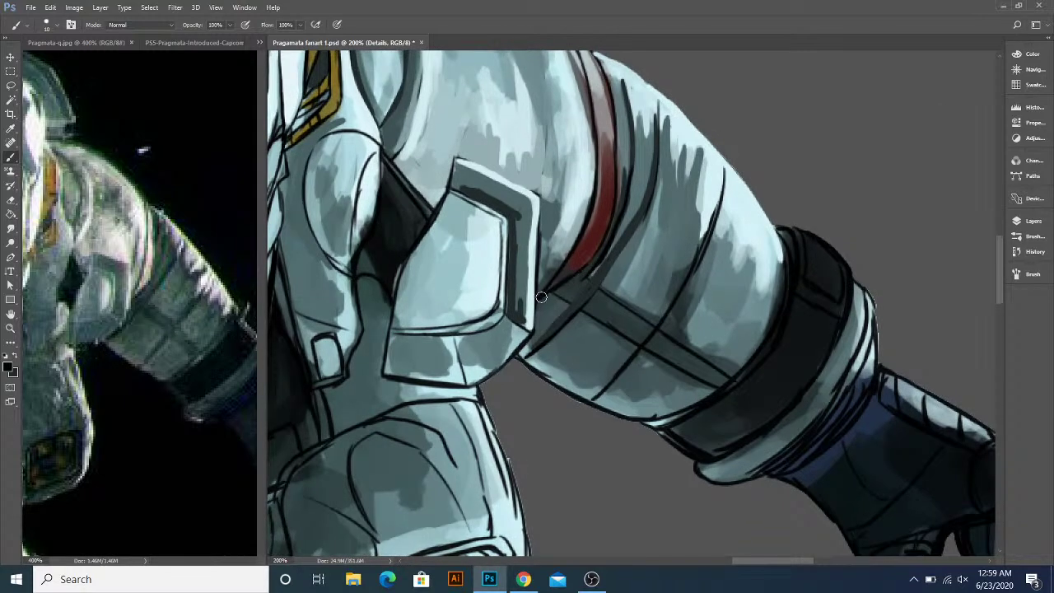
{"action": "left_click_drag", "start_coordinate": [565, 234], "coordinate": [583, 269]}
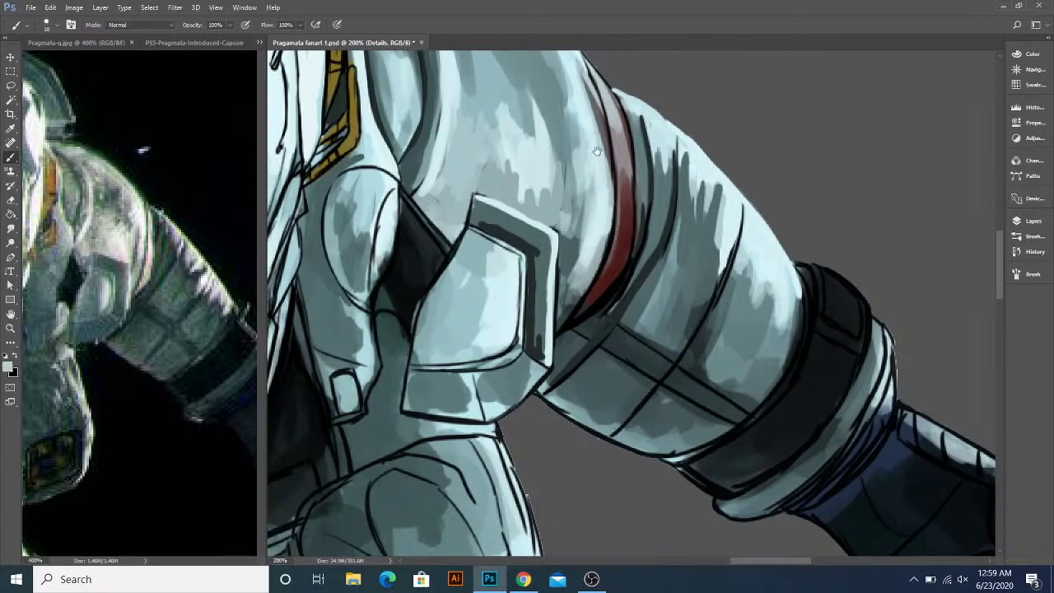
- Paint sampled pale cyan along the shoulder sleeve's edge, softening the black line that borders the red stripe
{"action": "scroll", "coordinate": [597, 222], "scroll_direction": "up", "scroll_amount": 3}
{"action": "left_click_drag", "start_coordinate": [573, 175], "coordinate": [600, 260]}
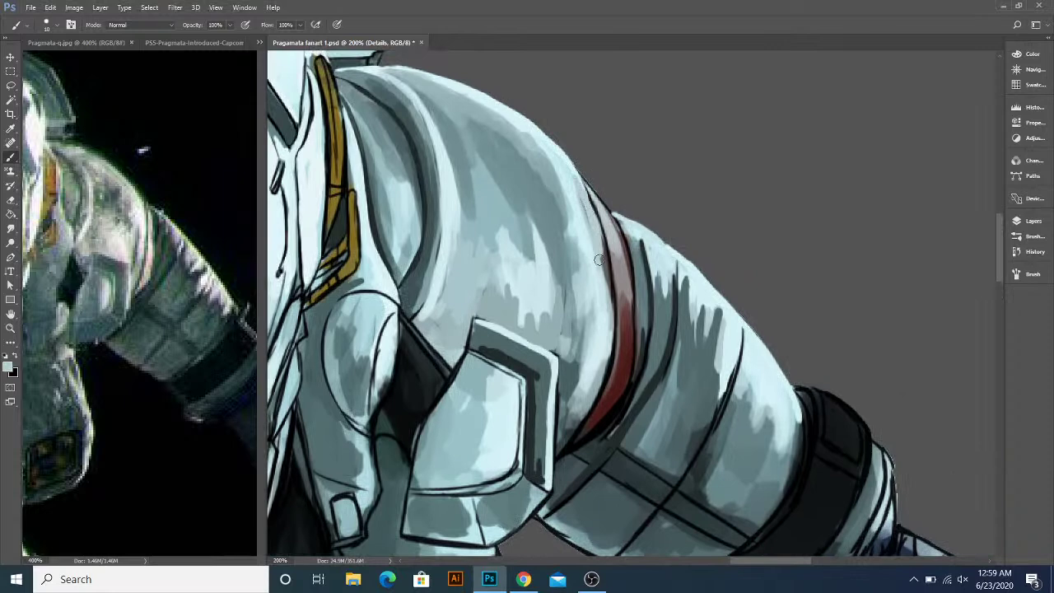
{"action": "mouse_move", "coordinate": [588, 198]}
{"action": "left_mouse_down"}
{"action": "mouse_move", "coordinate": [609, 334]}
{"action": "mouse_move", "coordinate": [604, 274]}
{"action": "mouse_move", "coordinate": [610, 296]}
{"action": "left_mouse_up"}
{"action": "left_click_drag", "start_coordinate": [585, 254], "coordinate": [598, 240]}
- Paint a curved grey-teal fold down the shoulder sleeve parallel to the red stripe, blending it with sampled tones
{"action": "left_click", "coordinate": [589, 349], "text": "alt"}
{"action": "left_click_drag", "start_coordinate": [601, 324], "coordinate": [602, 197]}
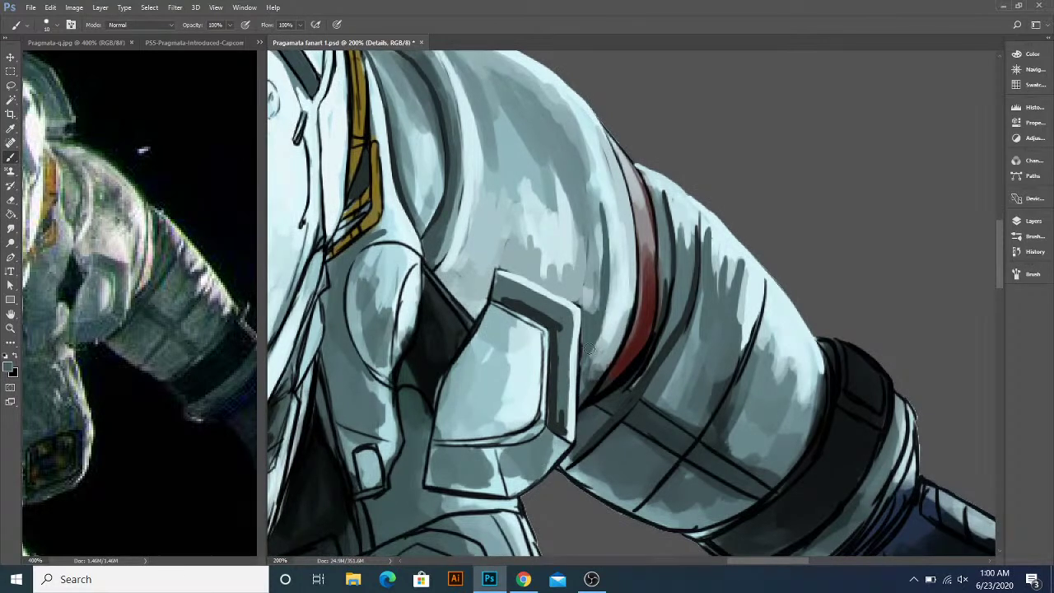
{"action": "mouse_move", "coordinate": [606, 306]}
{"action": "left_mouse_down"}
{"action": "mouse_move", "coordinate": [604, 198]}
{"action": "mouse_move", "coordinate": [609, 333]}
{"action": "left_mouse_up"}
{"action": "left_click", "coordinate": [602, 176]}
{"action": "left_click", "coordinate": [600, 235], "text": "alt"}
{"action": "mouse_move", "coordinate": [597, 247]}
{"action": "left_mouse_down"}
{"action": "mouse_move", "coordinate": [601, 331]}
{"action": "mouse_move", "coordinate": [589, 382]}
{"action": "mouse_move", "coordinate": [581, 326]}
{"action": "mouse_move", "coordinate": [595, 207]}
{"action": "left_mouse_up"}
{"action": "left_click", "coordinate": [595, 320], "text": "alt"}
{"action": "left_click_drag", "start_coordinate": [556, 261], "coordinate": [592, 307]}
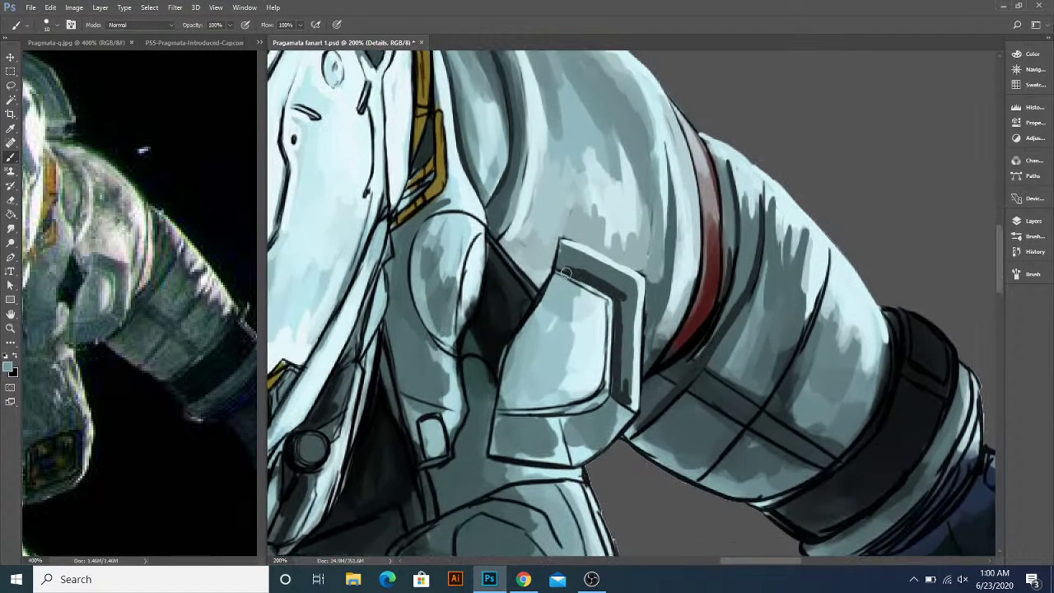
- Fill the gap between the oval chest pad and the angled plate with sampled black, sharpening its lower edges
{"action": "mouse_move", "coordinate": [518, 239]}
{"action": "left_mouse_down"}
{"action": "mouse_move", "coordinate": [505, 282]}
{"action": "mouse_move", "coordinate": [505, 242]}
{"action": "mouse_move", "coordinate": [484, 235]}
{"action": "mouse_move", "coordinate": [533, 290]}
{"action": "mouse_move", "coordinate": [499, 369]}
{"action": "mouse_move", "coordinate": [502, 288]}
{"action": "mouse_move", "coordinate": [498, 312]}
{"action": "left_mouse_up"}
{"action": "left_click", "coordinate": [516, 285], "text": "alt"}
{"action": "left_click_drag", "start_coordinate": [506, 246], "coordinate": [499, 291]}
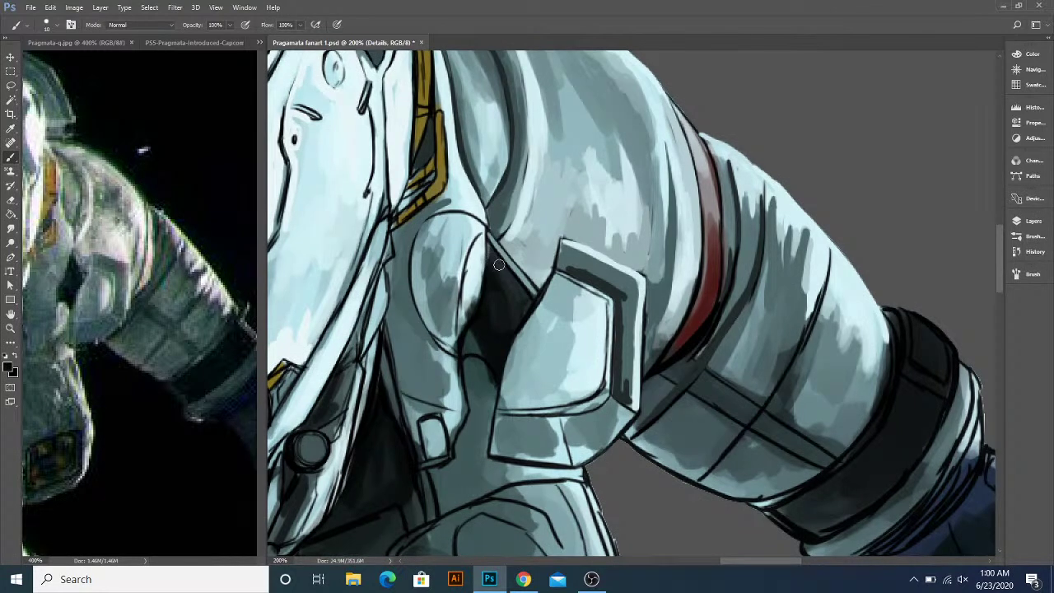
{"action": "left_click_drag", "start_coordinate": [486, 239], "coordinate": [488, 249]}
{"action": "scroll", "coordinate": [503, 308], "scroll_direction": "down", "scroll_amount": 2}
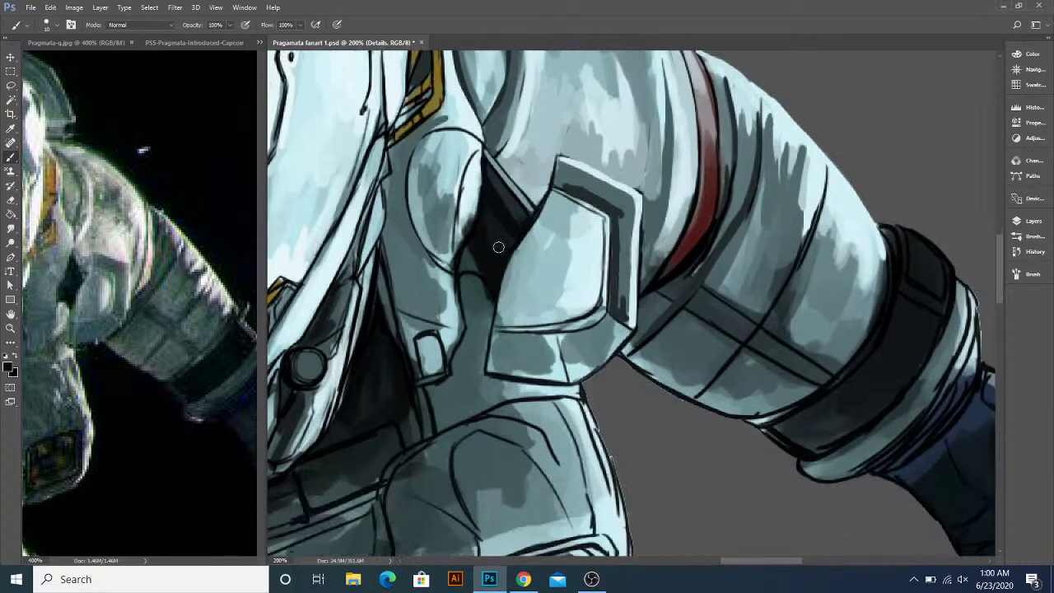
{"action": "left_click_drag", "start_coordinate": [472, 260], "coordinate": [482, 270]}
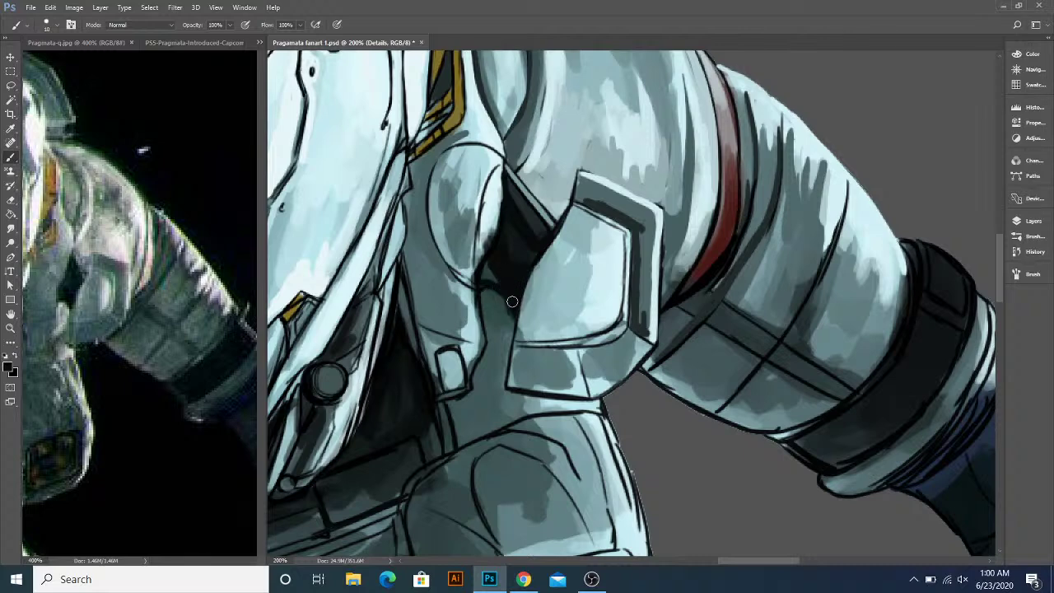
{"action": "mouse_move", "coordinate": [514, 311]}
{"action": "left_mouse_down"}
{"action": "mouse_move", "coordinate": [510, 294]}
{"action": "mouse_move", "coordinate": [512, 305]}
{"action": "left_mouse_up"}
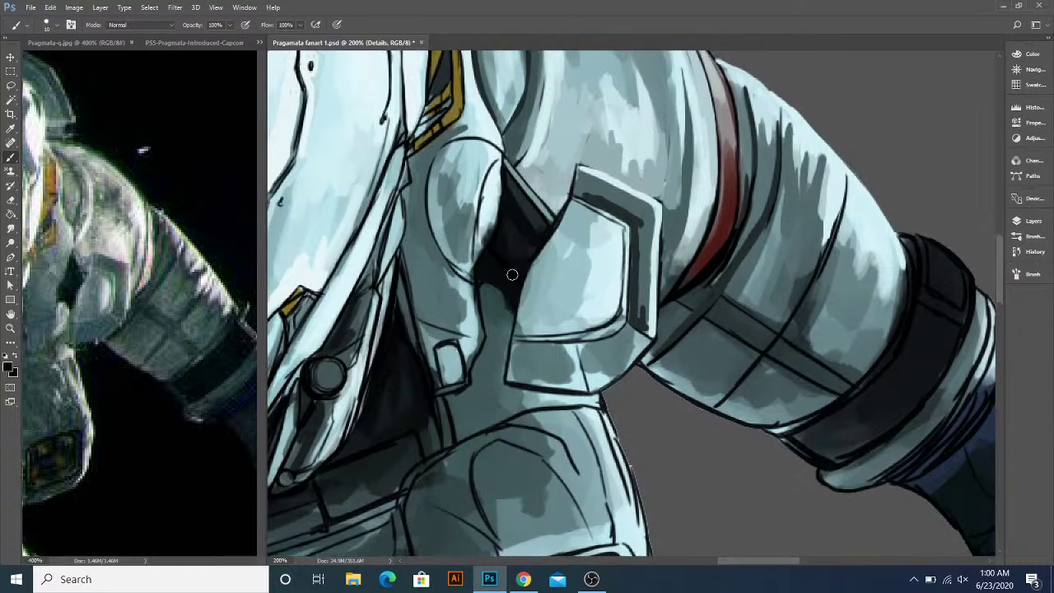
{"action": "left_click_drag", "start_coordinate": [522, 280], "coordinate": [534, 260]}
{"action": "mouse_move", "coordinate": [481, 292]}
{"action": "left_mouse_down"}
{"action": "mouse_move", "coordinate": [484, 275]}
{"action": "mouse_move", "coordinate": [488, 290]}
{"action": "left_mouse_up"}
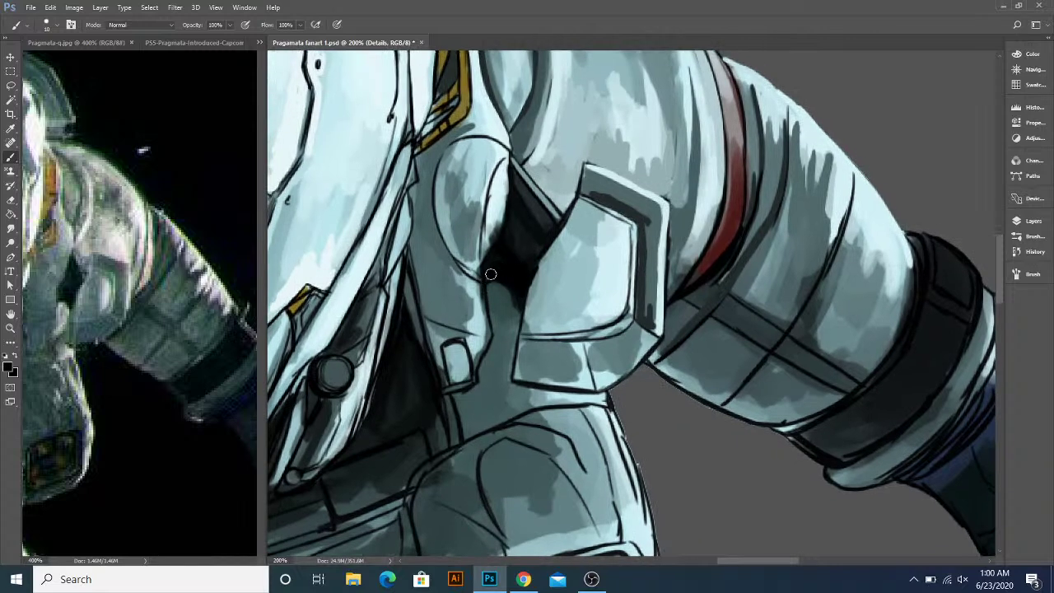
- Cover the lower end of the black gap beside the angled plate with sampled grey-teal and add a pale highlight along its rounded edge
{"action": "left_click", "coordinate": [602, 353], "text": "alt"}
{"action": "mouse_move", "coordinate": [506, 294]}
{"action": "left_mouse_down"}
{"action": "mouse_move", "coordinate": [506, 261]}
{"action": "mouse_move", "coordinate": [509, 287]}
{"action": "mouse_move", "coordinate": [491, 263]}
{"action": "mouse_move", "coordinate": [484, 271]}
{"action": "mouse_move", "coordinate": [508, 290]}
{"action": "mouse_move", "coordinate": [510, 308]}
{"action": "mouse_move", "coordinate": [502, 263]}
{"action": "left_mouse_up"}
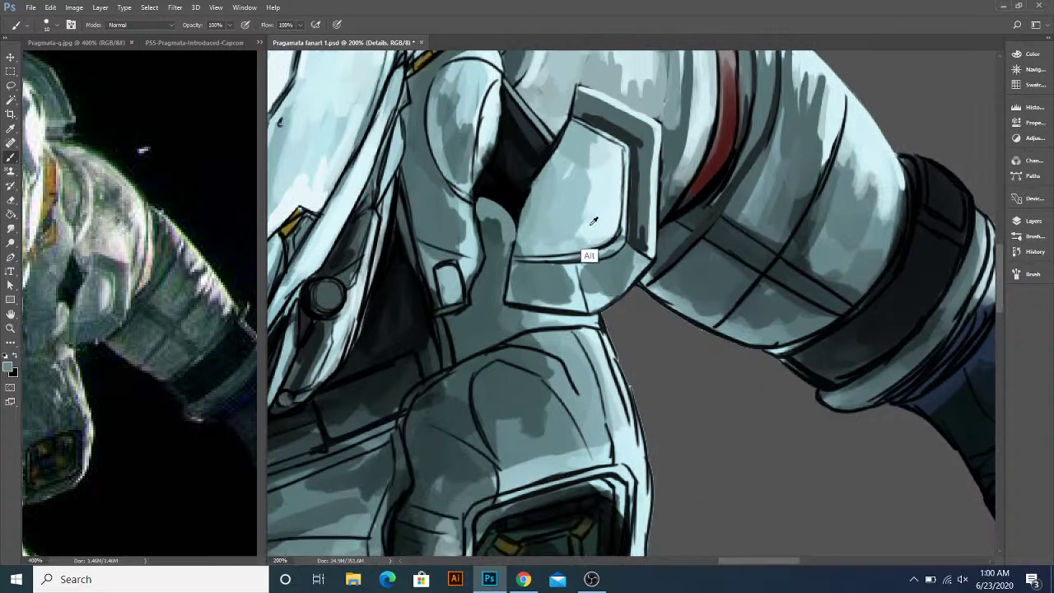
{"action": "left_click", "coordinate": [588, 258], "text": "alt"}
{"action": "mouse_move", "coordinate": [504, 221]}
{"action": "left_mouse_down"}
{"action": "mouse_move", "coordinate": [496, 280]}
{"action": "mouse_move", "coordinate": [503, 240]}
{"action": "left_mouse_up"}
- Paint pale cyan over the black outline along the outer edge of the suit's side below the angled plate
{"action": "mouse_move", "coordinate": [598, 317]}
{"action": "left_mouse_down"}
{"action": "mouse_move", "coordinate": [545, 340]}
{"action": "mouse_move", "coordinate": [531, 288]}
{"action": "mouse_move", "coordinate": [543, 304]}
{"action": "left_mouse_up"}
{"action": "left_click_drag", "start_coordinate": [536, 261], "coordinate": [566, 350]}
{"action": "left_click_drag", "start_coordinate": [550, 306], "coordinate": [572, 392]}
{"action": "left_click_drag", "start_coordinate": [560, 333], "coordinate": [576, 409]}
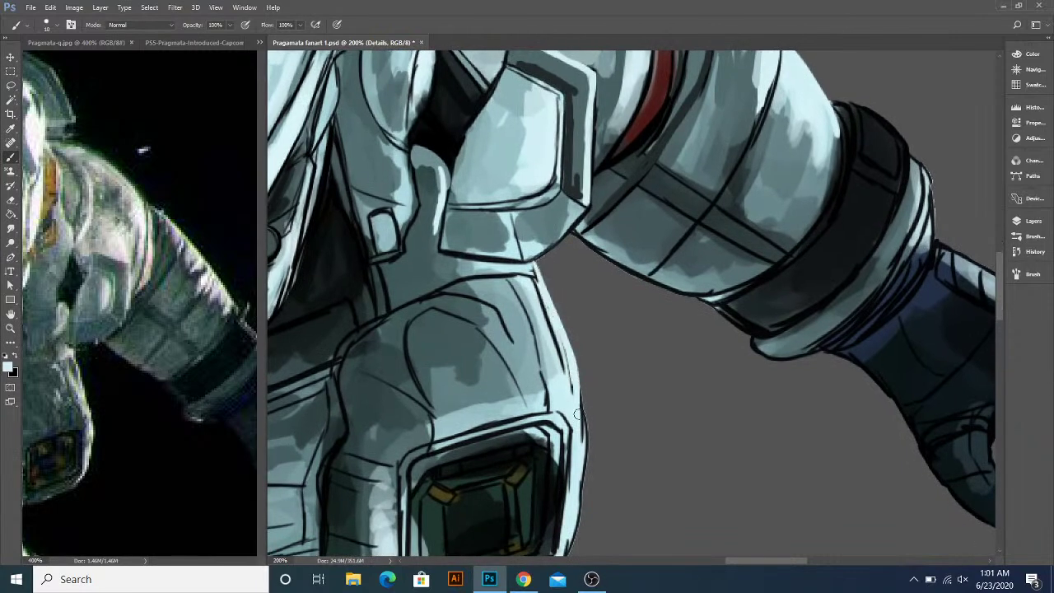
{"action": "left_click_drag", "start_coordinate": [584, 202], "coordinate": [570, 121]}
{"action": "left_click_drag", "start_coordinate": [562, 304], "coordinate": [560, 401]}
{"action": "left_click_drag", "start_coordinate": [563, 343], "coordinate": [533, 366]}
{"action": "key", "text": "x"}
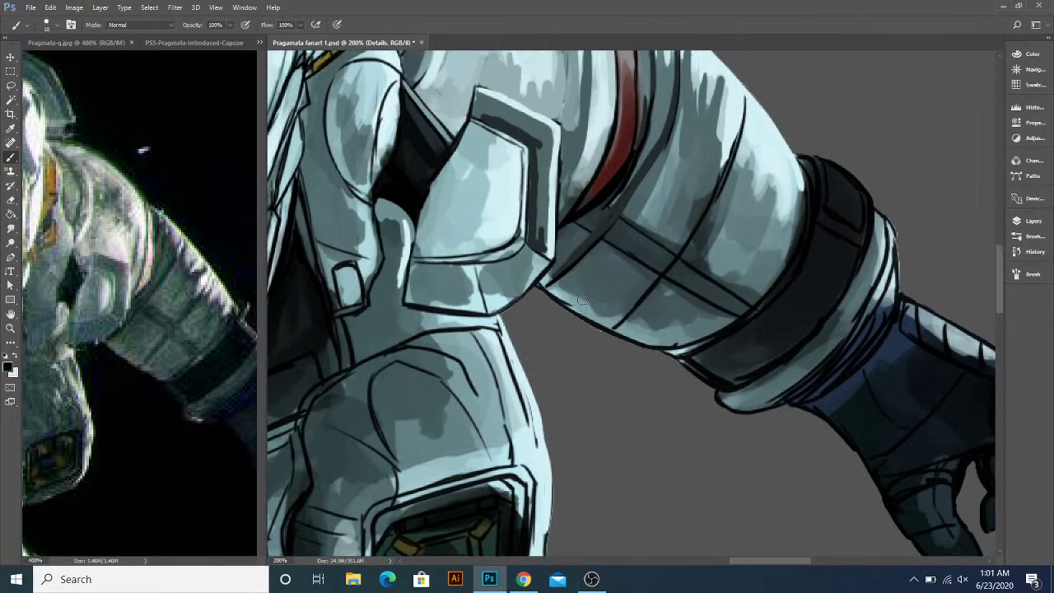
- Paint sampled grey-teal over the black outline along the underside of the arm between the plate and the dark cuff
{"action": "left_click", "coordinate": [550, 288], "text": "alt"}
{"action": "mouse_move", "coordinate": [549, 293]}
{"action": "left_mouse_down"}
{"action": "mouse_move", "coordinate": [632, 338]}
{"action": "mouse_move", "coordinate": [603, 331]}
{"action": "mouse_move", "coordinate": [667, 339]}
{"action": "mouse_move", "coordinate": [639, 342]}
{"action": "mouse_move", "coordinate": [703, 333]}
{"action": "left_mouse_up"}
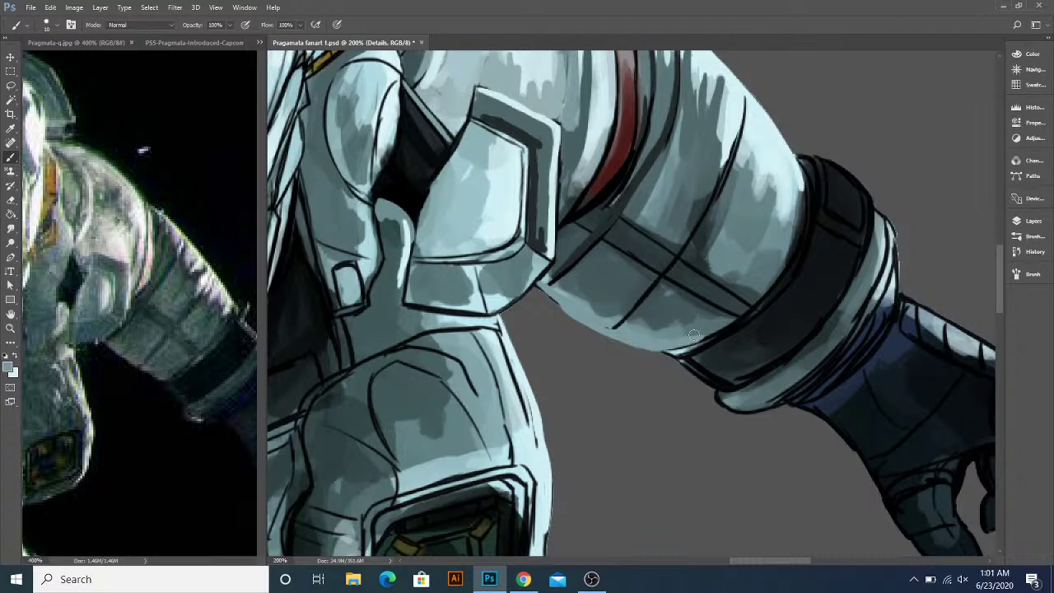
{"action": "mouse_move", "coordinate": [550, 282]}
{"action": "left_mouse_down"}
{"action": "mouse_move", "coordinate": [575, 315]}
{"action": "mouse_move", "coordinate": [669, 339]}
{"action": "mouse_move", "coordinate": [622, 349]}
{"action": "left_mouse_up"}
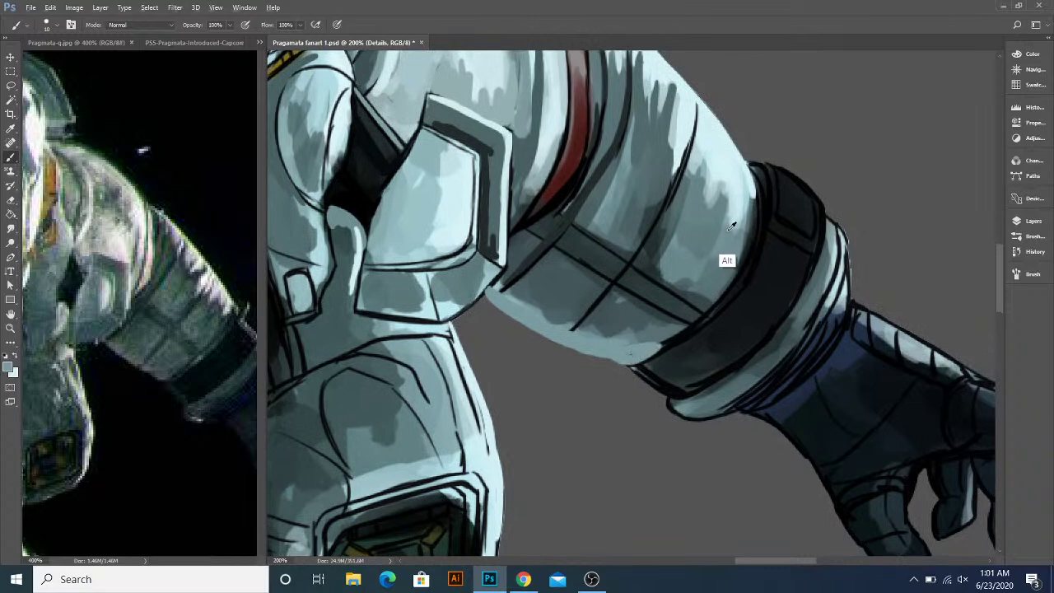
- Add a sampled pale cyan rim highlight along the underside of the arm, from the angled plate to the dark cuff
{"action": "left_click", "coordinate": [748, 208], "text": "alt"}
{"action": "mouse_move", "coordinate": [568, 346]}
{"action": "left_mouse_down"}
{"action": "mouse_move", "coordinate": [646, 356]}
{"action": "mouse_move", "coordinate": [557, 338]}
{"action": "mouse_move", "coordinate": [544, 323]}
{"action": "mouse_move", "coordinate": [568, 358]}
{"action": "mouse_move", "coordinate": [532, 349]}
{"action": "left_mouse_up"}
{"action": "mouse_move", "coordinate": [532, 350]}
{"action": "left_mouse_down"}
{"action": "mouse_move", "coordinate": [564, 367]}
{"action": "mouse_move", "coordinate": [513, 329]}
{"action": "mouse_move", "coordinate": [556, 359]}
{"action": "left_mouse_up"}
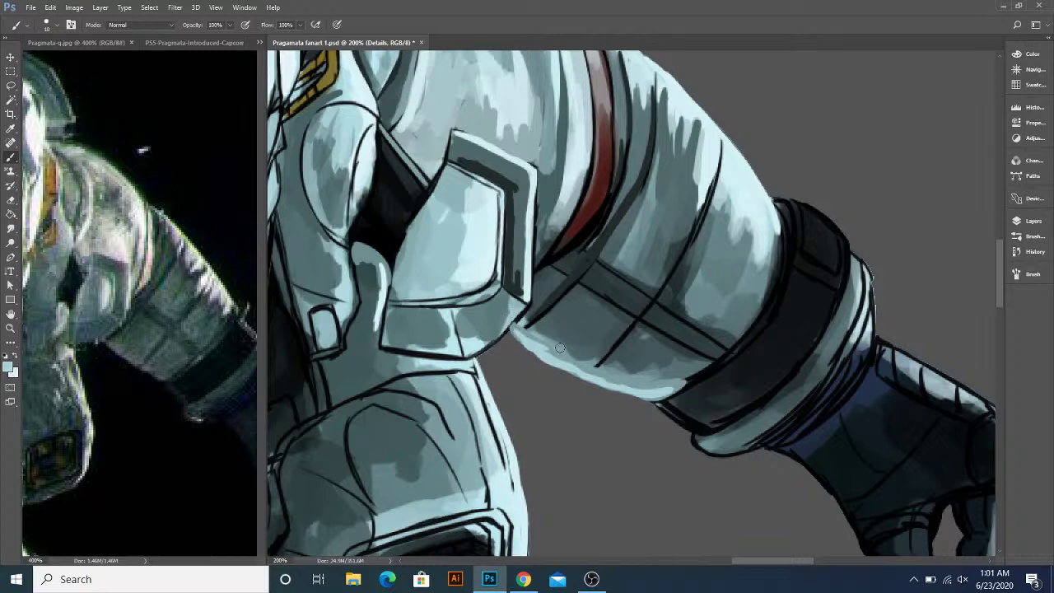
{"action": "left_click_drag", "start_coordinate": [513, 338], "coordinate": [584, 383]}
{"action": "left_click_drag", "start_coordinate": [581, 300], "coordinate": [572, 349]}
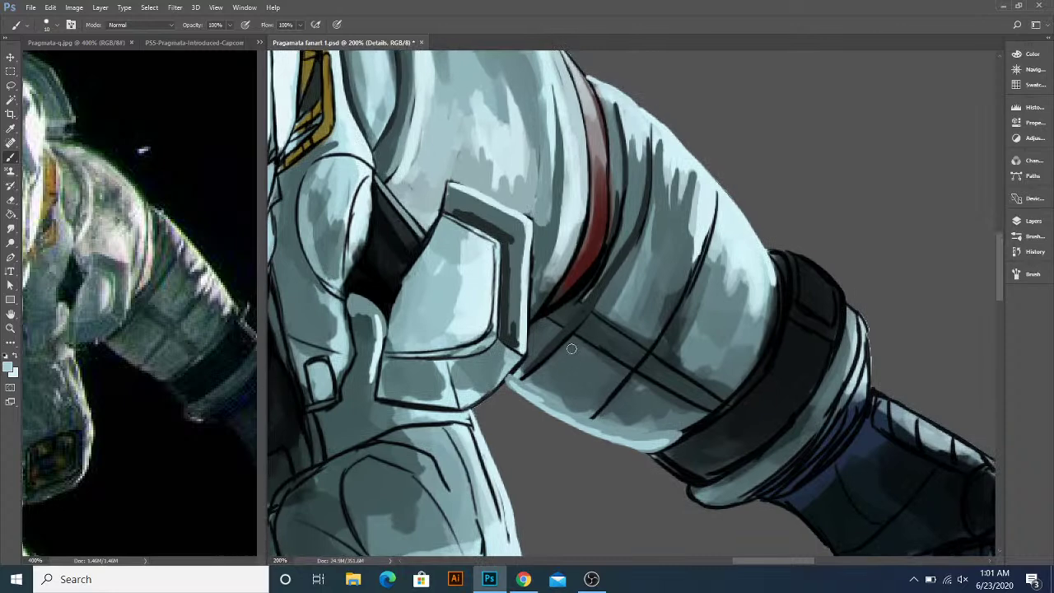
- Repaint the curved fold line across the arm above the cuff in a sampled dark tone, making it thicker and softer
{"action": "left_click", "coordinate": [571, 349], "text": "alt"}
{"action": "mouse_move", "coordinate": [584, 420]}
{"action": "left_mouse_down"}
{"action": "mouse_move", "coordinate": [671, 312]}
{"action": "mouse_move", "coordinate": [685, 274]}
{"action": "mouse_move", "coordinate": [644, 349]}
{"action": "mouse_move", "coordinate": [673, 270]}
{"action": "left_mouse_up"}
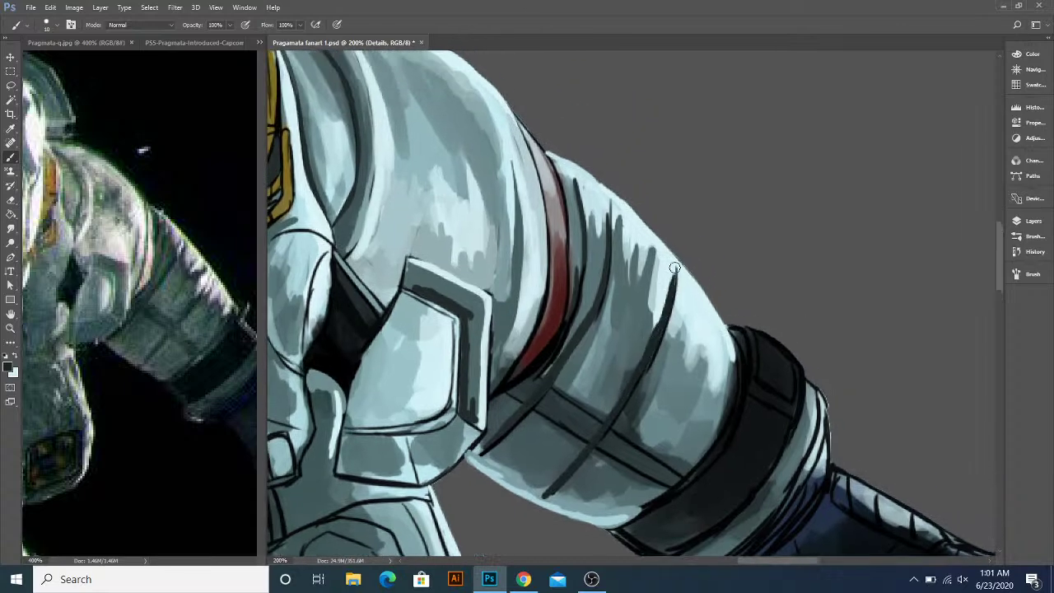
{"action": "left_click_drag", "start_coordinate": [659, 311], "coordinate": [657, 321]}
{"action": "mouse_move", "coordinate": [676, 268]}
{"action": "left_mouse_down"}
{"action": "mouse_move", "coordinate": [667, 320]}
{"action": "mouse_move", "coordinate": [641, 293]}
{"action": "left_mouse_up"}
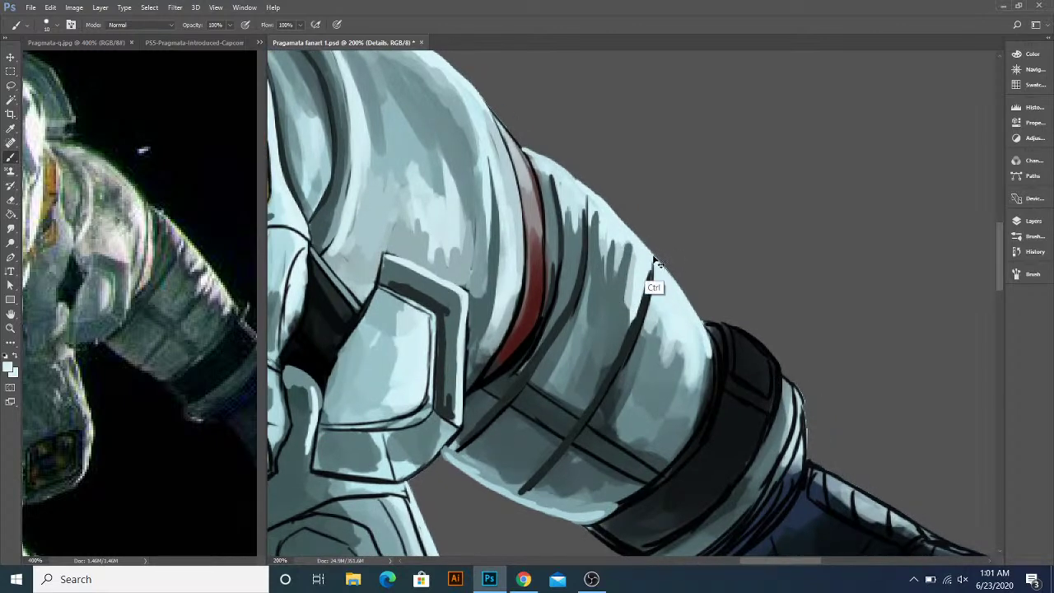
- Paint pale cyan along the arm's upper edge between the red stripe and the cuff, covering the tips of the fold lines
{"action": "left_click_drag", "start_coordinate": [595, 197], "coordinate": [659, 268]}
{"action": "left_click_drag", "start_coordinate": [623, 218], "coordinate": [677, 288]}
{"action": "left_click_drag", "start_coordinate": [639, 234], "coordinate": [706, 337]}
{"action": "key", "text": "ctrl+alt+z"}
{"action": "left_click_drag", "start_coordinate": [578, 293], "coordinate": [677, 313]}
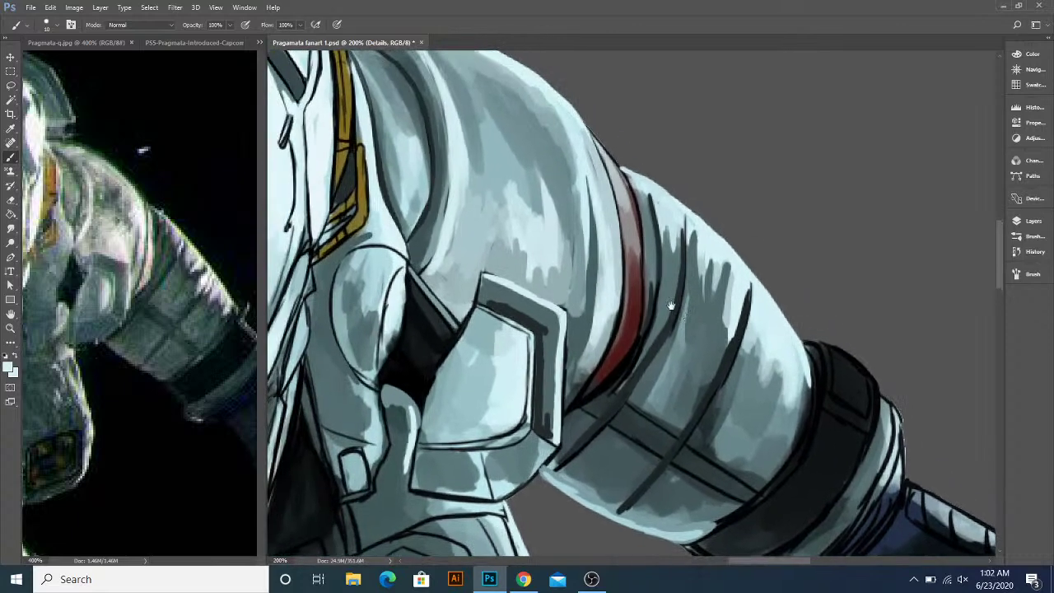
- Shade the red shoulder stripe with sampled dark red and carry sampled red up over its pale upper end
{"action": "left_click", "coordinate": [623, 350], "text": "alt"}
{"action": "mouse_move", "coordinate": [593, 382]}
{"action": "left_mouse_down"}
{"action": "mouse_move", "coordinate": [580, 400]}
{"action": "mouse_move", "coordinate": [637, 331]}
{"action": "left_mouse_up"}
{"action": "left_click_drag", "start_coordinate": [635, 270], "coordinate": [601, 373]}
{"action": "left_click_drag", "start_coordinate": [626, 287], "coordinate": [623, 369]}
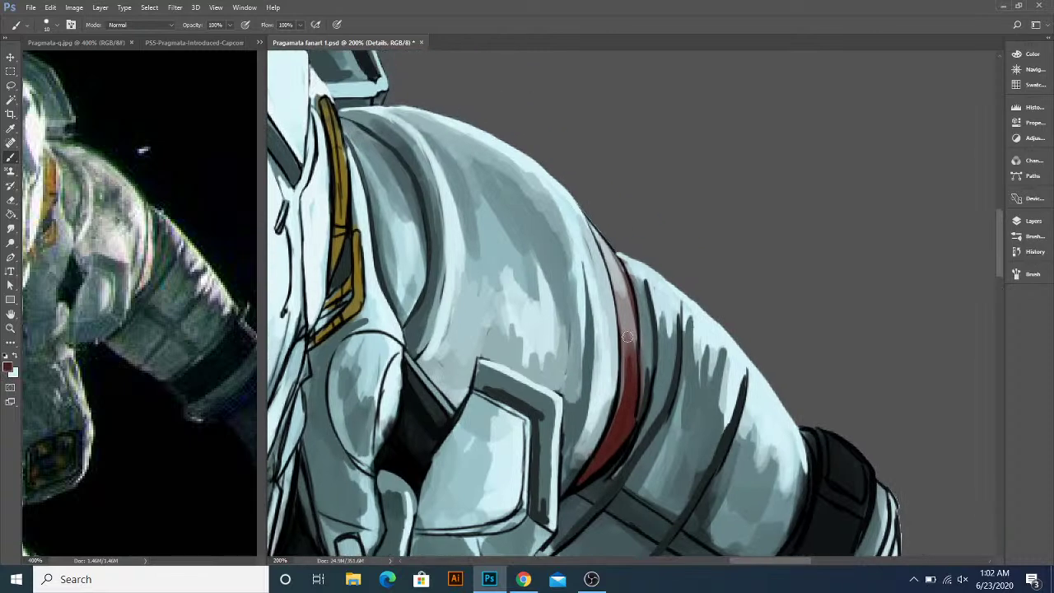
{"action": "left_click", "coordinate": [633, 364], "text": "alt"}
{"action": "left_click_drag", "start_coordinate": [620, 285], "coordinate": [625, 363]}
{"action": "mouse_move", "coordinate": [622, 313]}
{"action": "left_mouse_down"}
{"action": "mouse_move", "coordinate": [618, 324]}
{"action": "mouse_move", "coordinate": [619, 303]}
{"action": "left_mouse_up"}
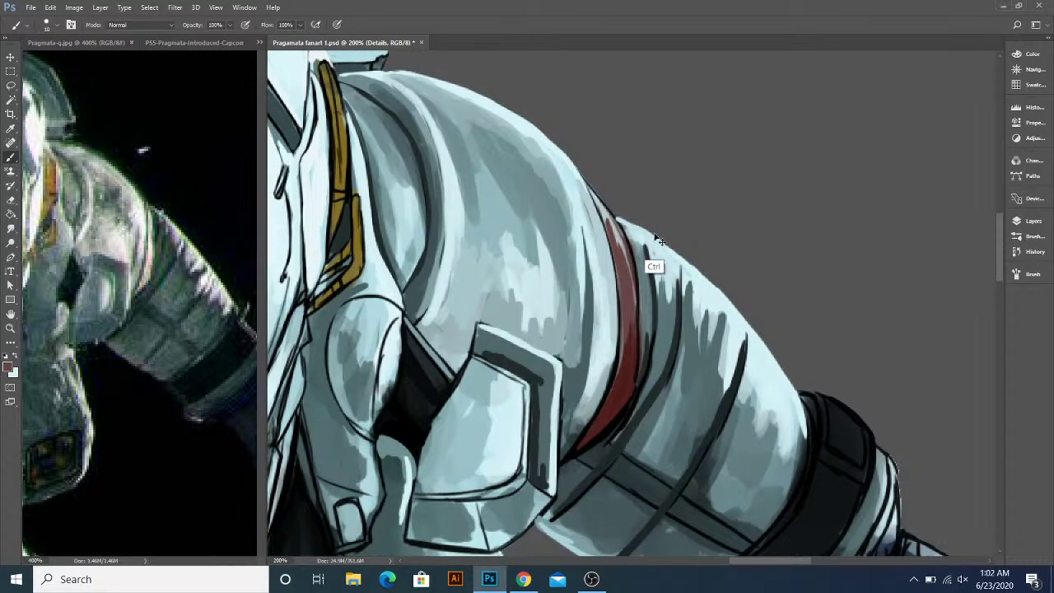
- Review the whole figure at 66.7% and save the fan art document
{"action": "key", "text": "ctrl+minus"}
{"action": "key", "text": "ctrl+minus"}
{"action": "left_click_drag", "start_coordinate": [532, 292], "coordinate": [641, 303]}
{"action": "key", "text": "ctrl+s"}
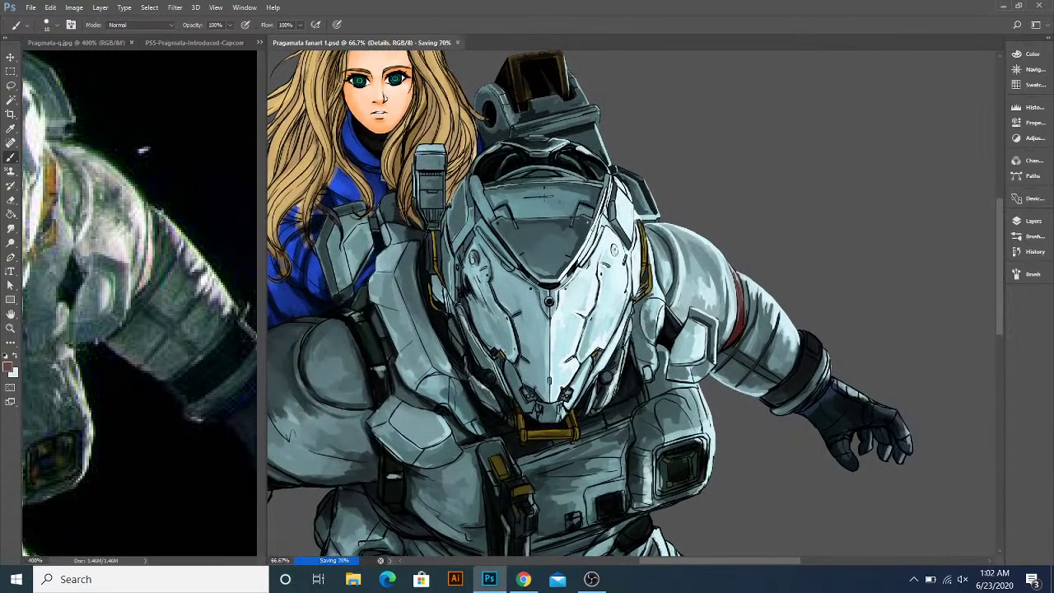
- Switch to YouTube Studio in Chrome and end the Pragmata Fanart live stream, confirming the request
{"action": "left_click", "coordinate": [523, 579]}
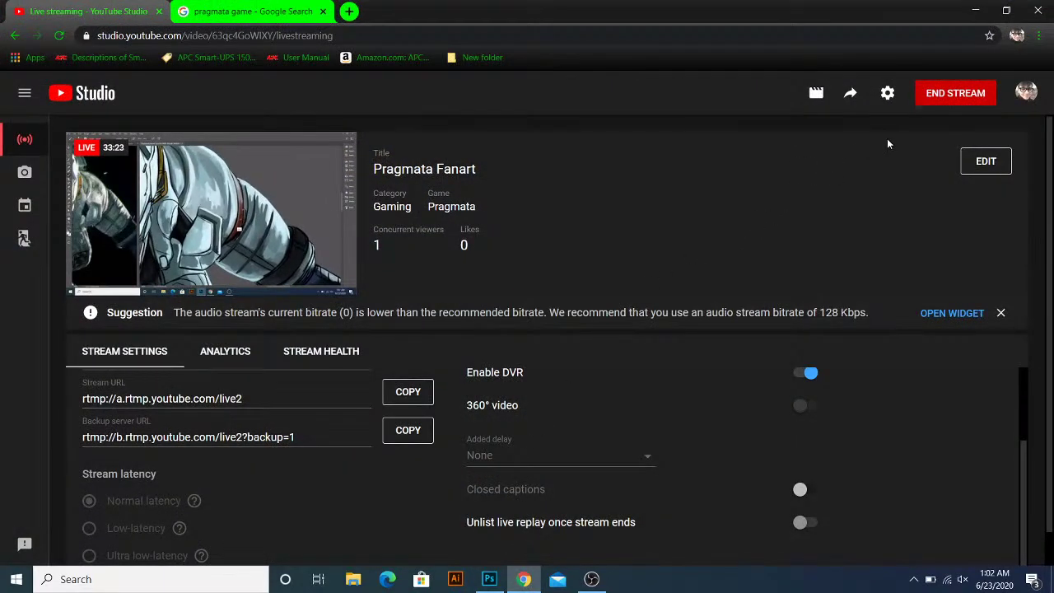
{"action": "left_click", "coordinate": [945, 97]}
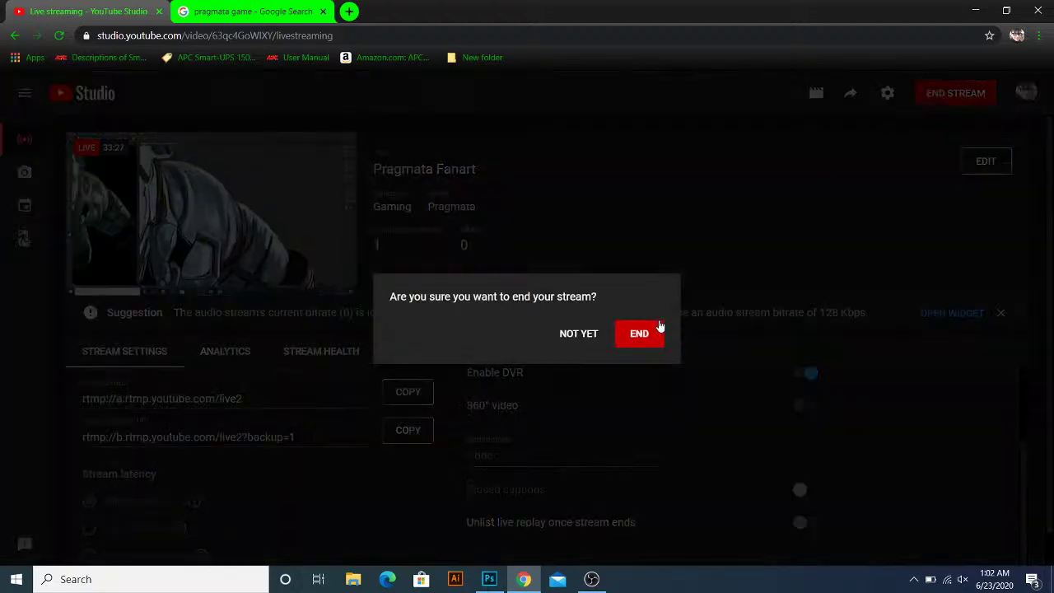
{"action": "left_click", "coordinate": [636, 336]}
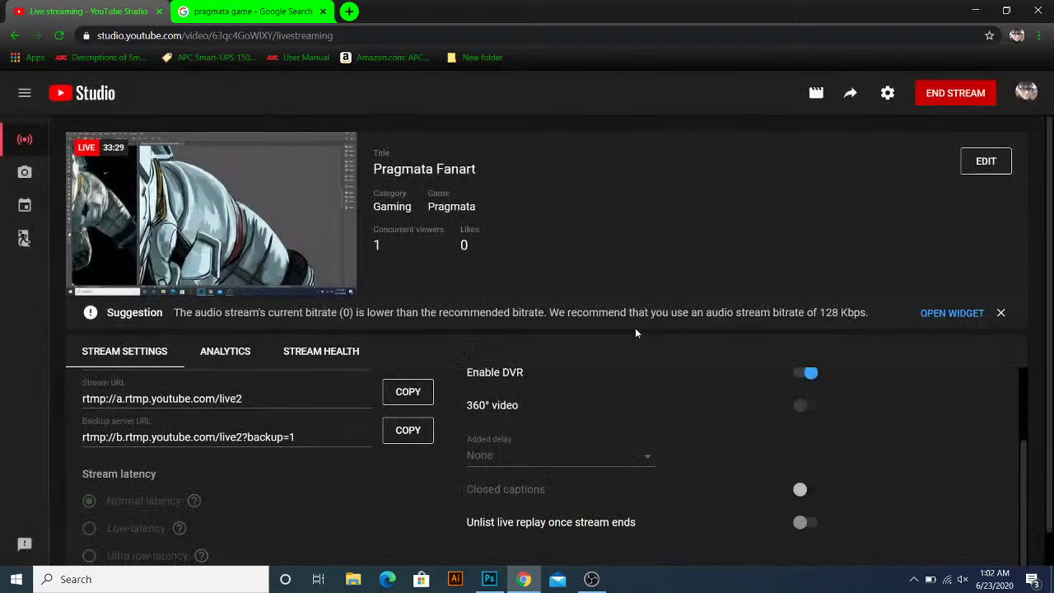